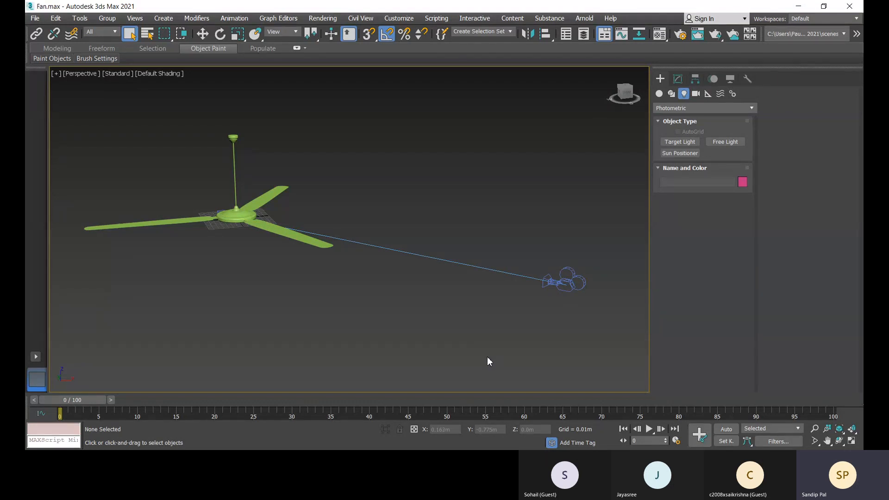
- Turn on Auto Key in the camera view and scrub the fan animation to frame 34
key(c)
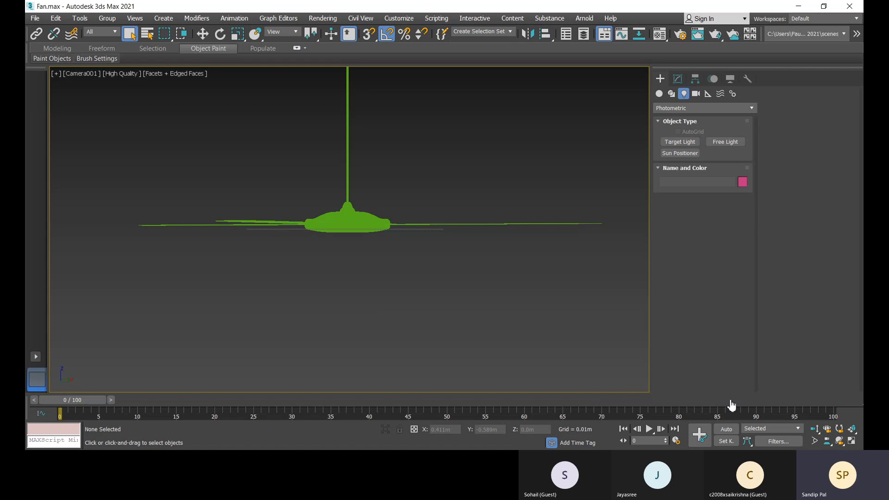
click(727, 432)
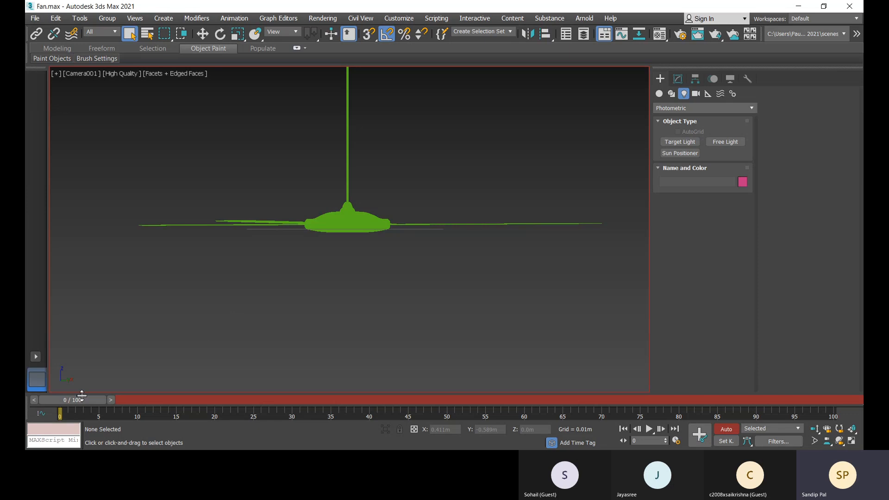
drag(82, 399, 248, 412)
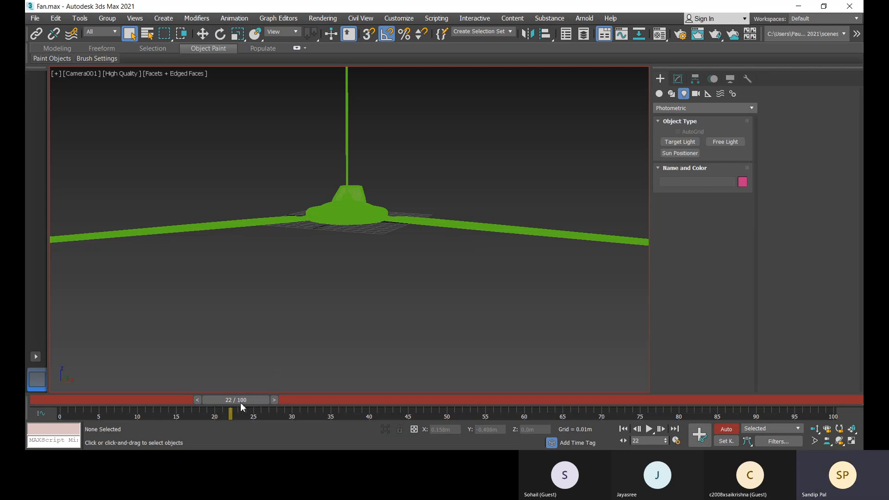
drag(235, 401, 318, 402)
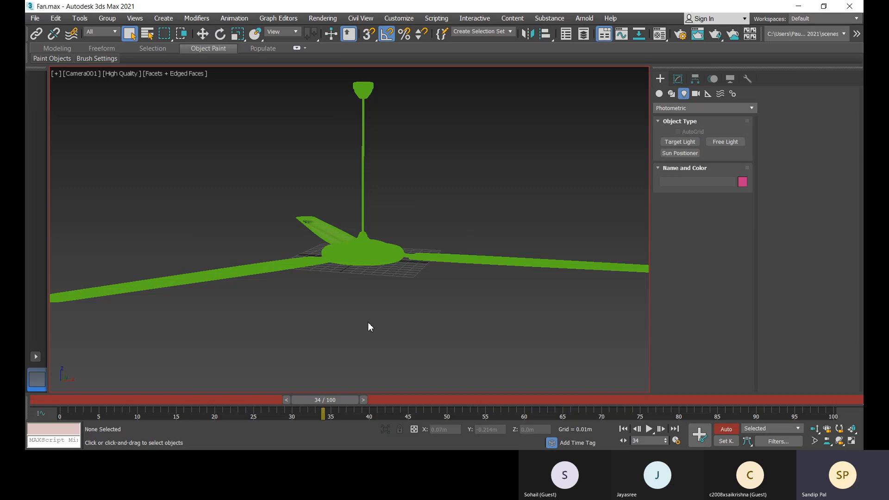
- Select the camera in the perspective view, return to the camera view and show the camera's Multi-Pass Effect parameters
key(p)
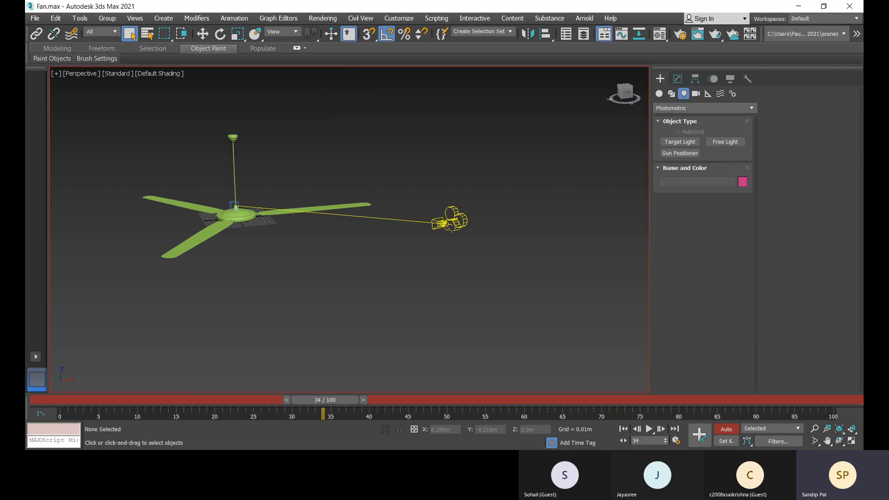
click(449, 221)
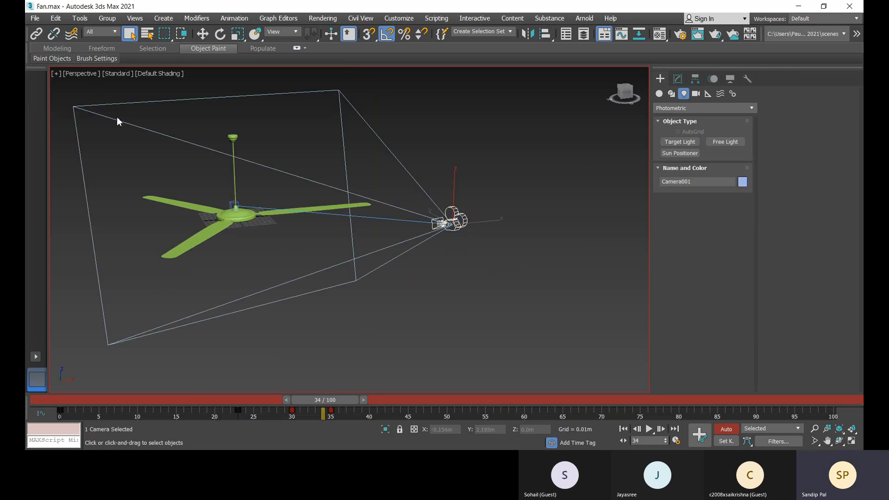
key(c)
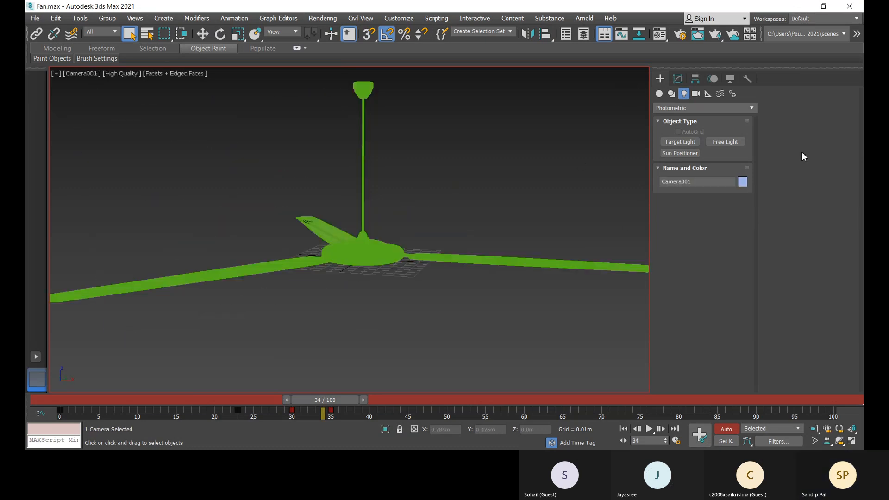
click(678, 79)
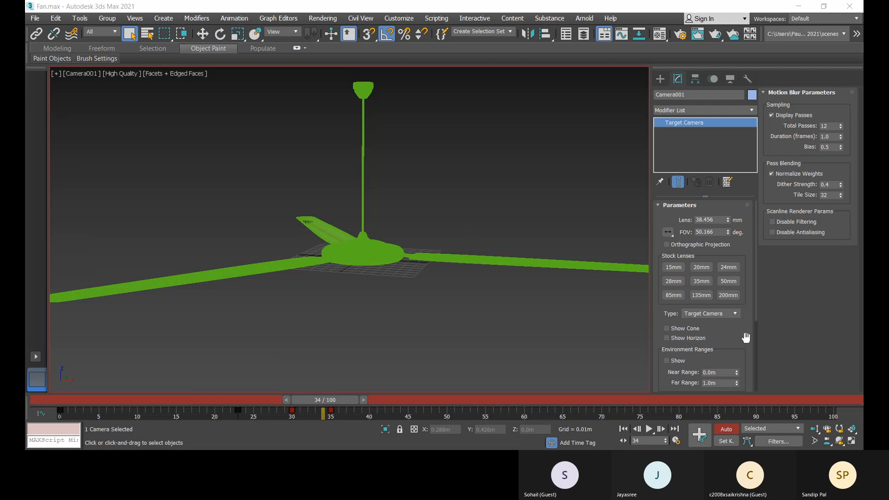
drag(756, 307, 760, 386)
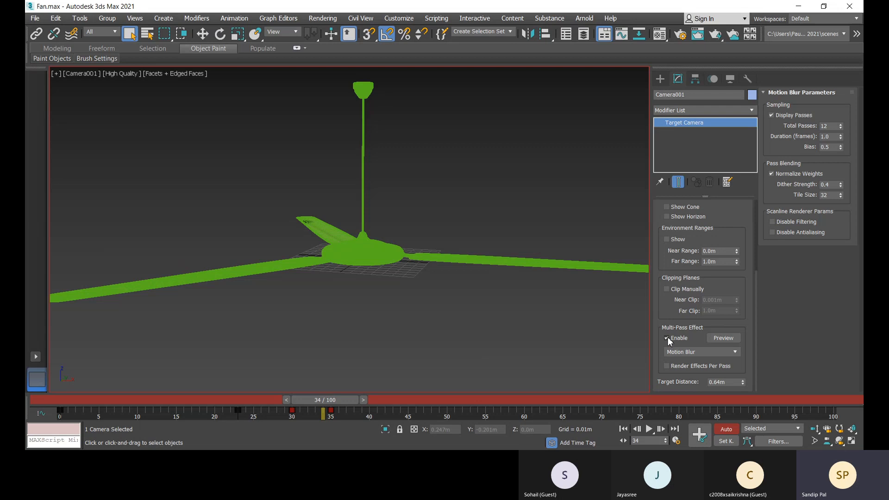
- Preview the camera's Motion Blur multi-pass effect on the spinning fan, checking the camera setup in the perspective view as well
click(729, 339)
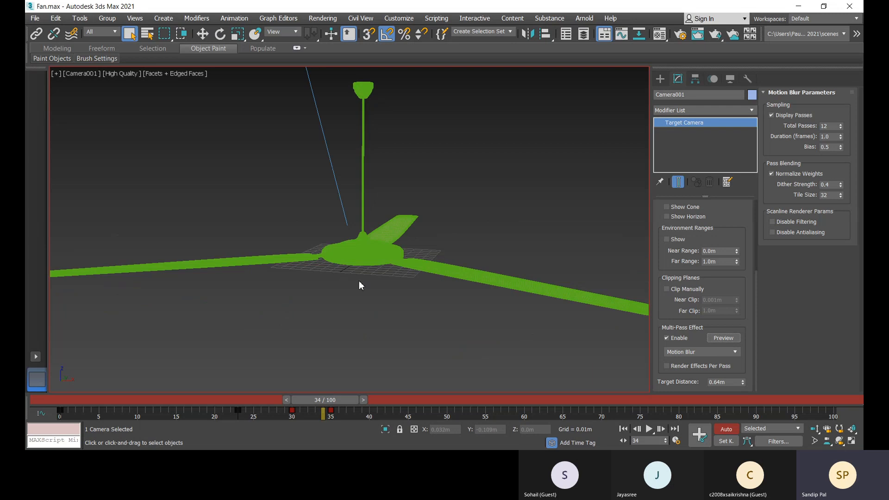
click(717, 338)
key(p)
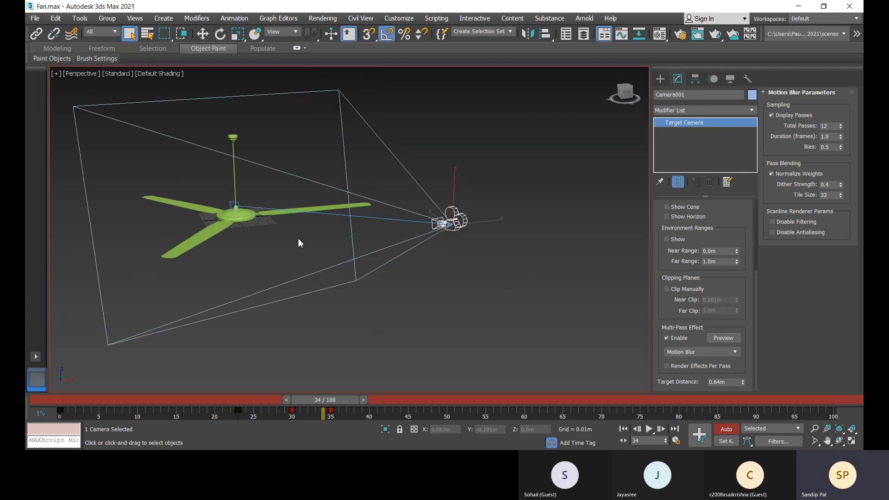
mouse_move(298, 240)
alt+middle_down()
mouse_move(347, 243)
mouse_move(345, 234)
mouse_move(296, 231)
mouse_move(257, 237)
mouse_move(299, 251)
alt+middle_up()
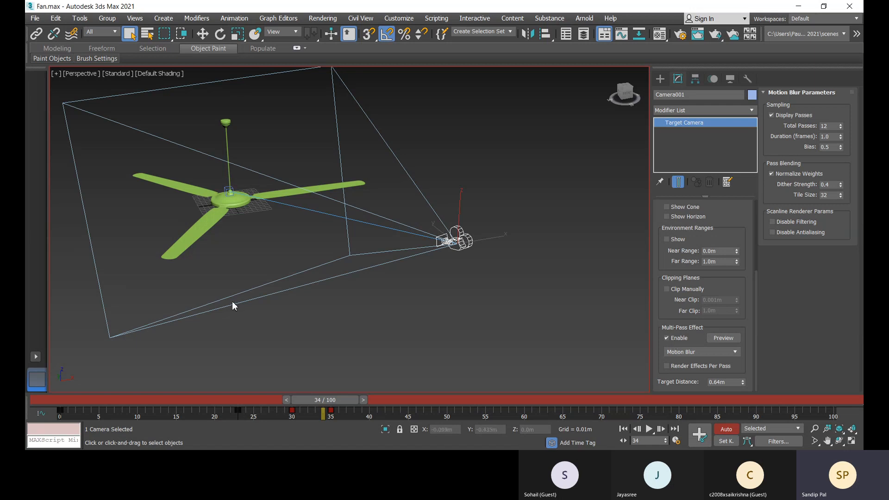
key(c)
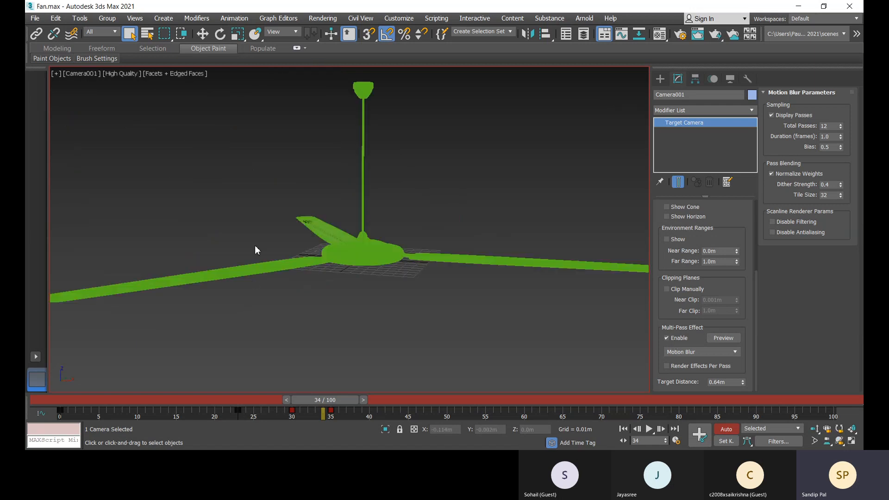
click(724, 338)
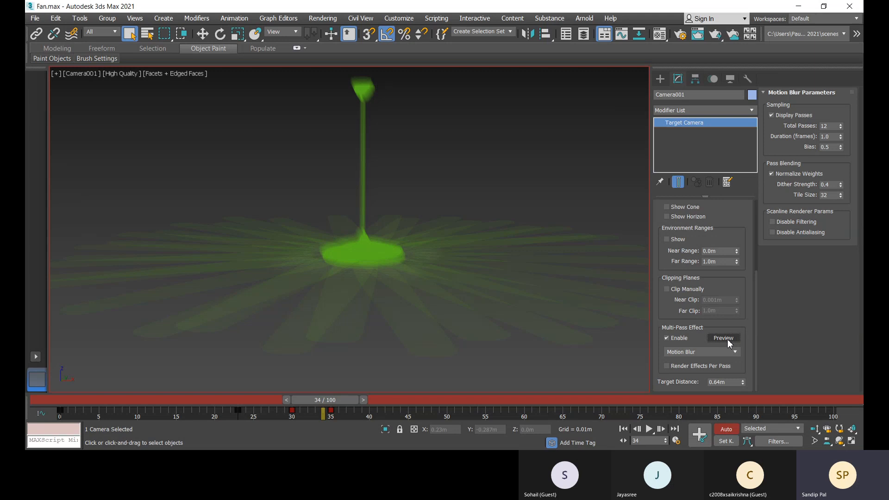
- Render the camera view at frame 34 to check the motion blur, and close the rendered image
click(716, 37)
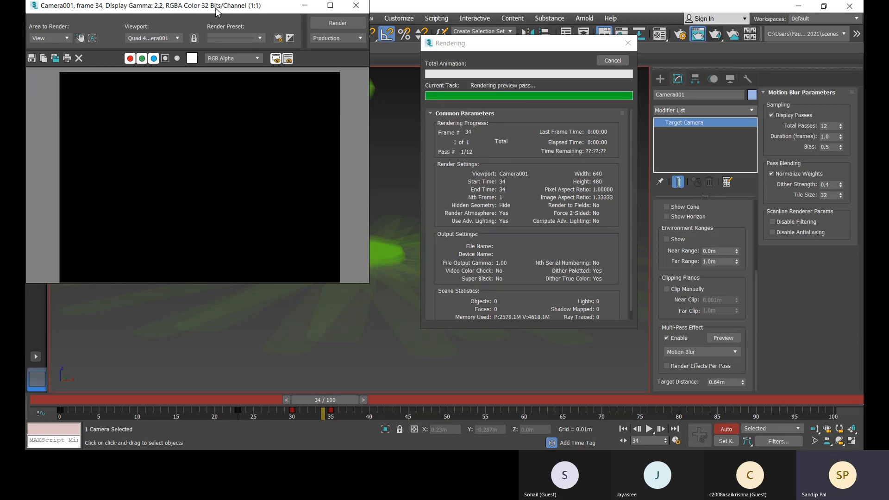
drag(216, 11, 232, 45)
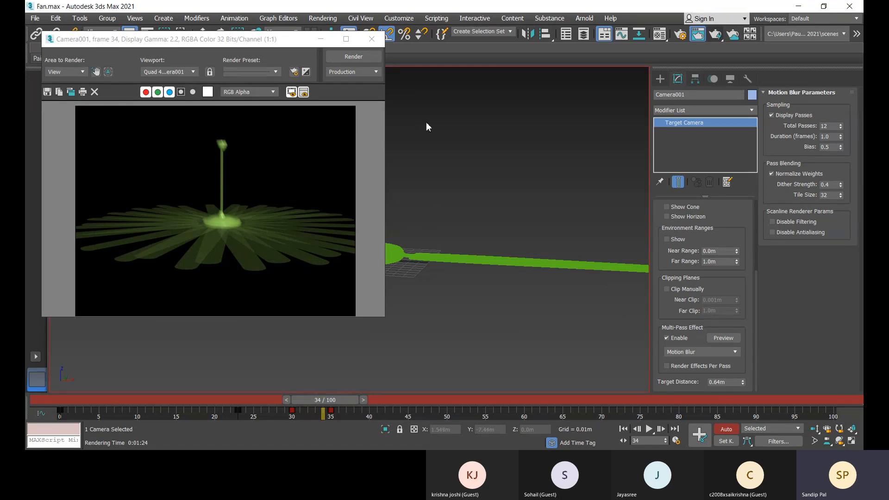
click(372, 38)
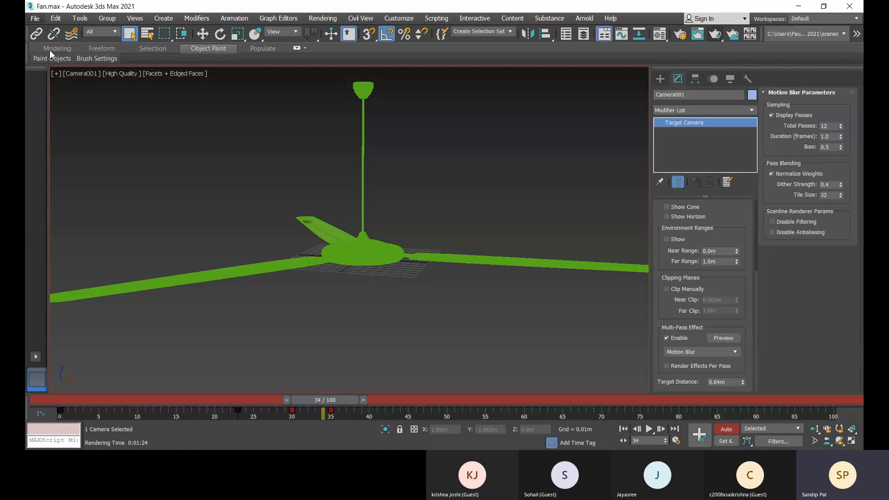
- Start a new empty scene without saving the changes to the fan scene
click(170, 35)
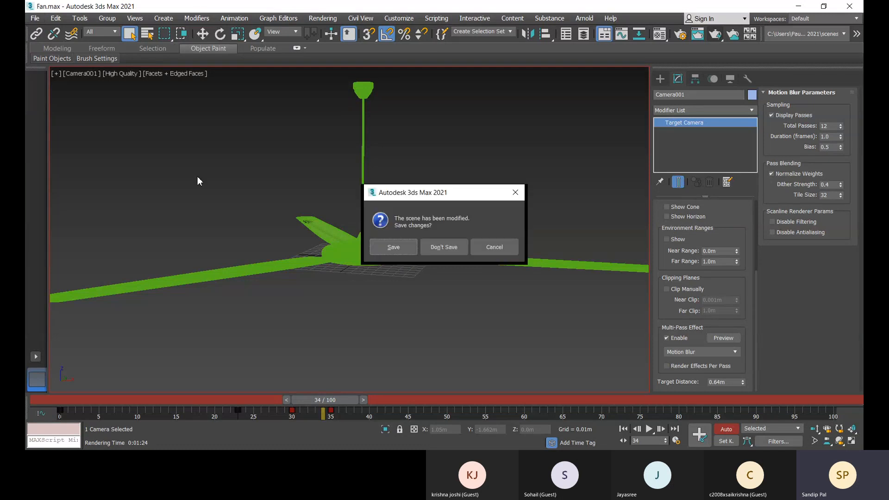
click(431, 246)
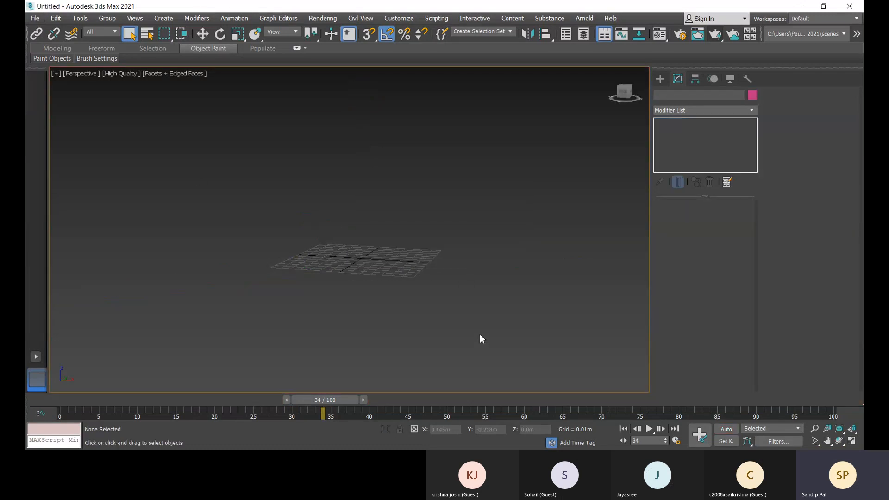
middle_drag(406, 299, 434, 331)
scroll(401, 274, up, 3)
middle_drag(401, 273, 459, 191)
scroll(436, 273, up, 2)
alt+middle_drag(364, 283, 351, 270)
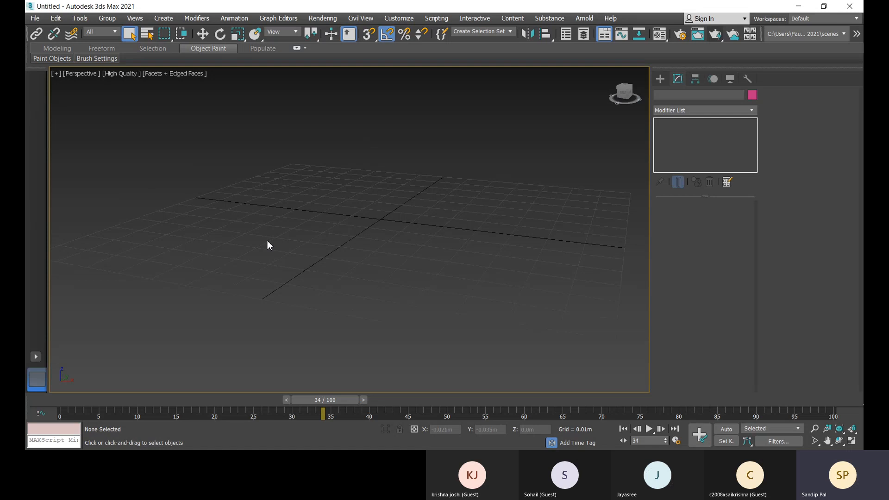
middle_drag(267, 241, 217, 239)
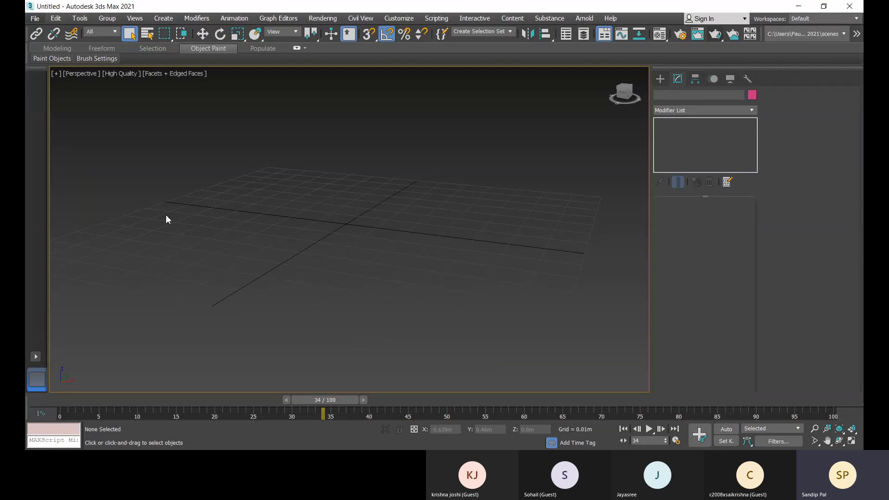
- Choose Living Room Interior Decoration.dwg from the recent Model DWG File folder as the AutoCAD drawing to link
key(ctrl+o)
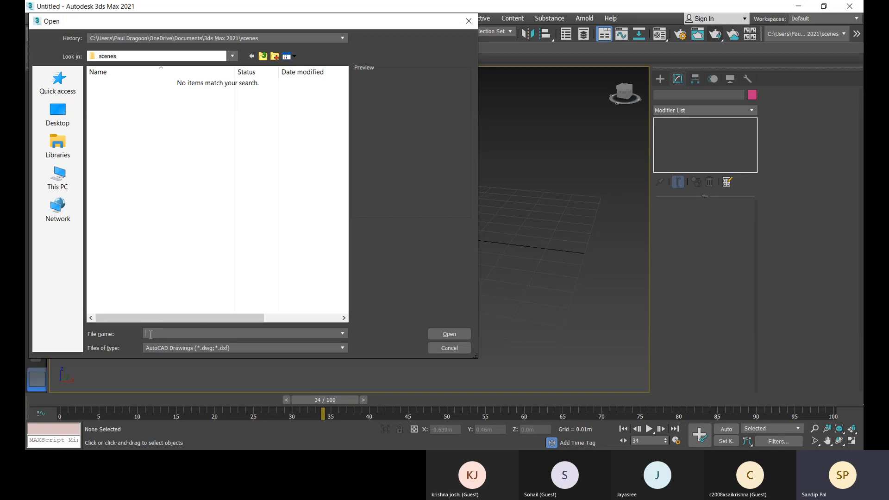
click(214, 39)
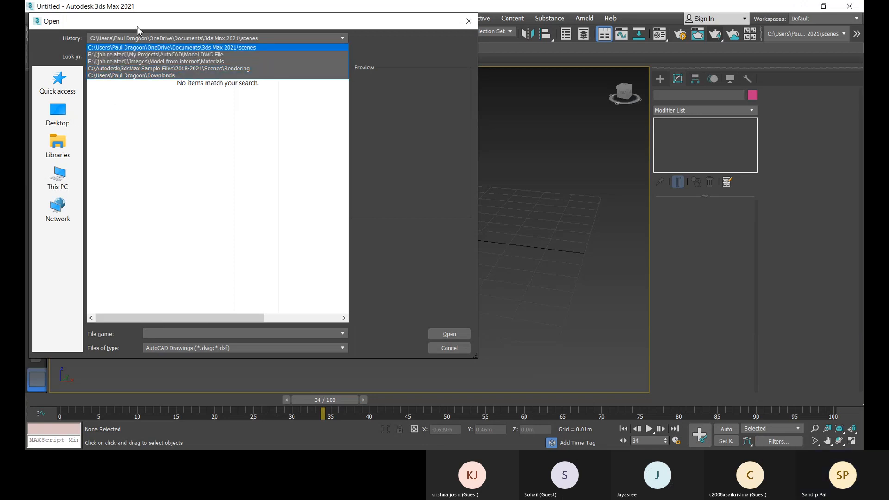
click(141, 54)
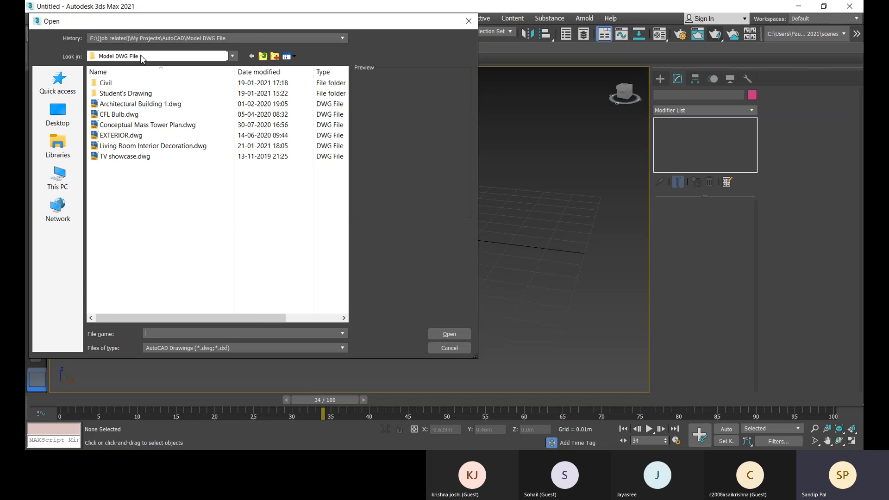
click(153, 146)
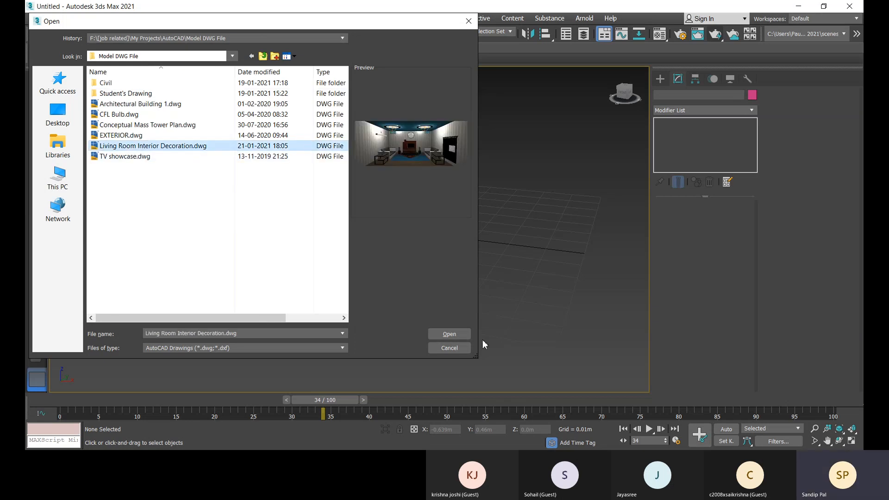
click(447, 334)
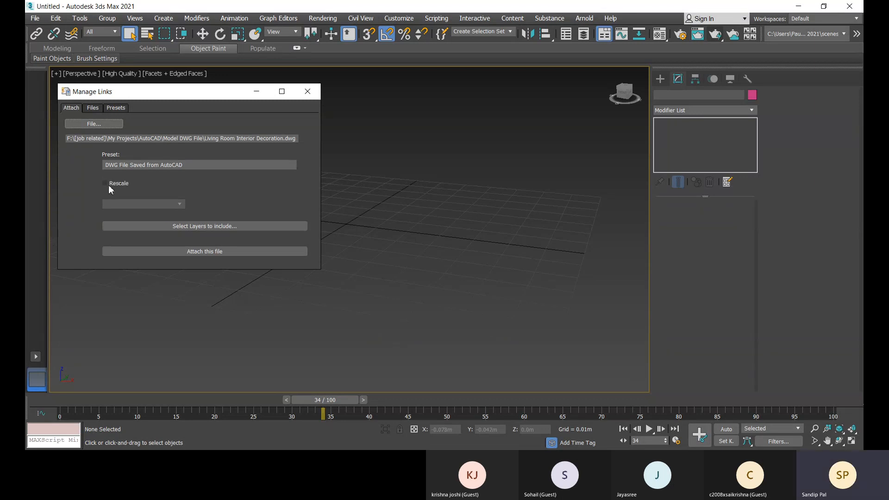
- Enable rescaling of the linked drawing with centimeters as the incoming file units, and check the available link presets
click(105, 184)
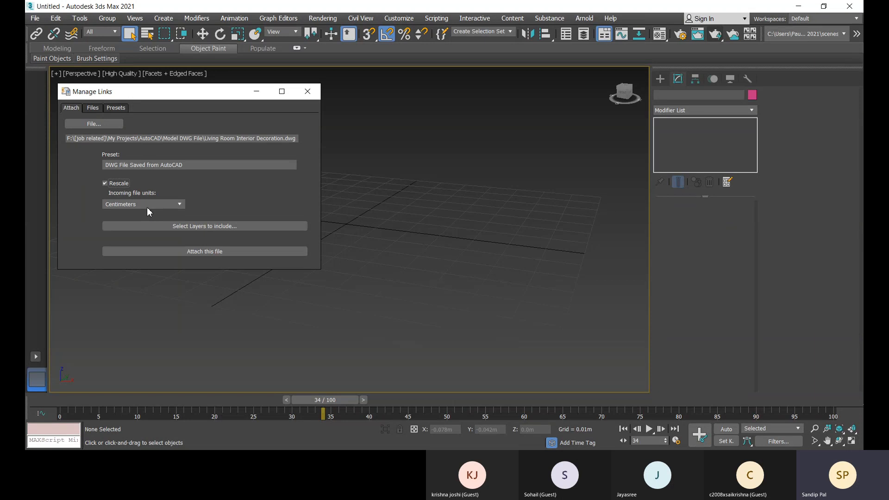
click(117, 108)
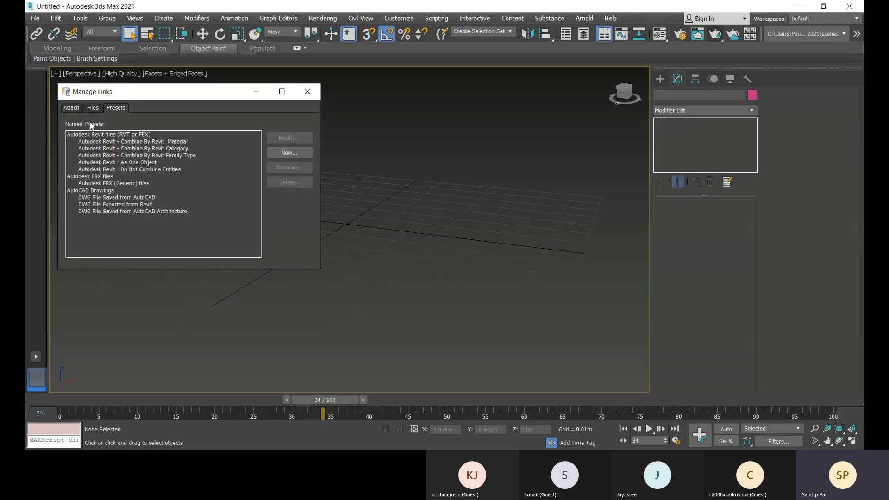
click(71, 109)
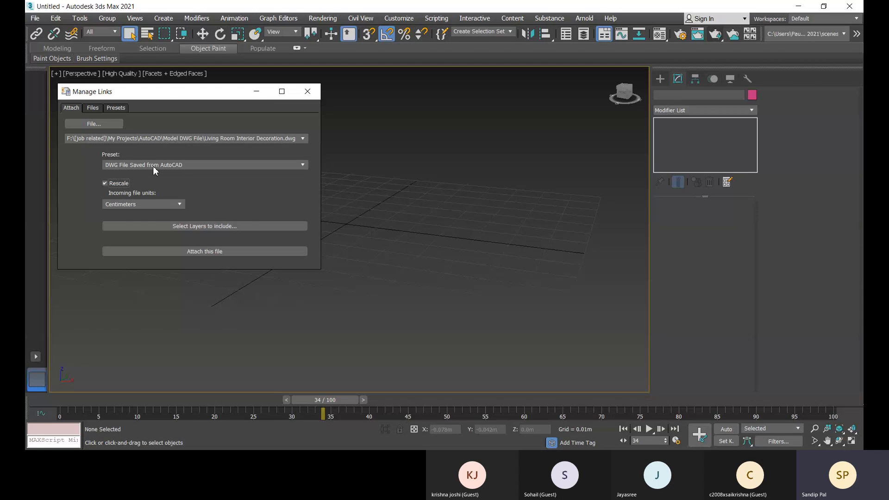
- Set the curve steps of the DWG File Saved from AutoCAD preset to 25 and save the preset
click(116, 109)
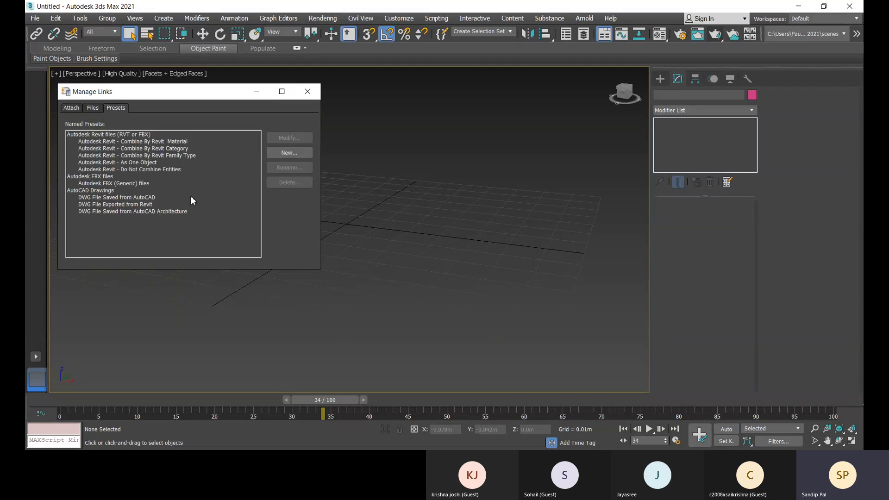
click(97, 198)
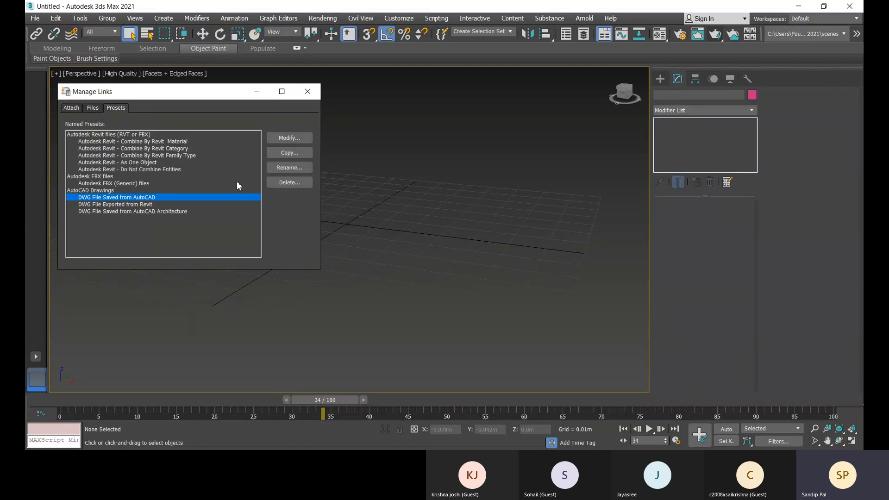
click(289, 138)
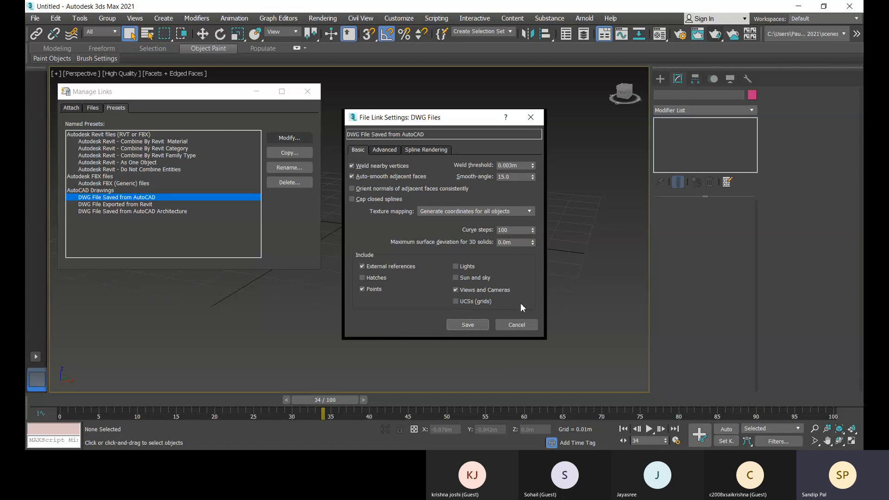
click(468, 325)
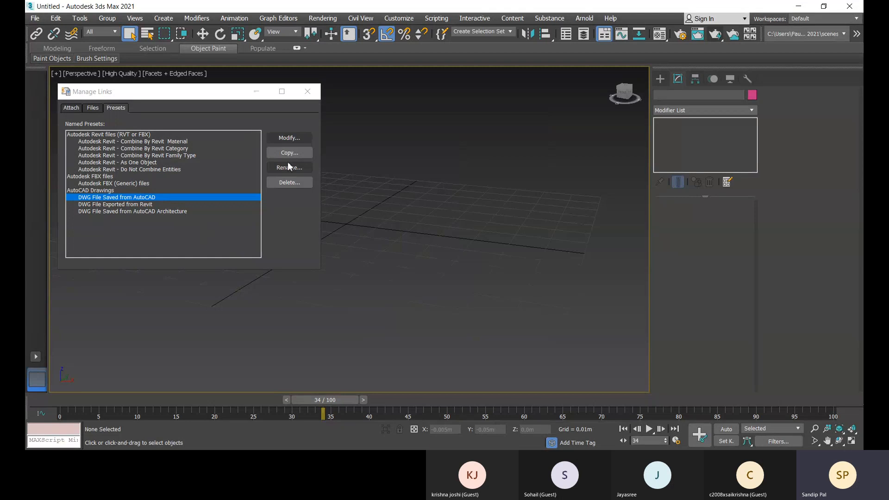
click(289, 138)
double_click(513, 229)
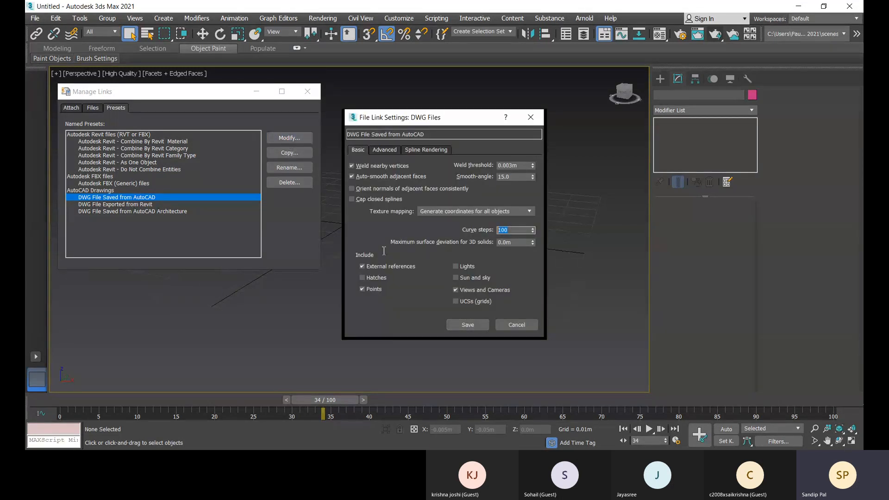
text(25)
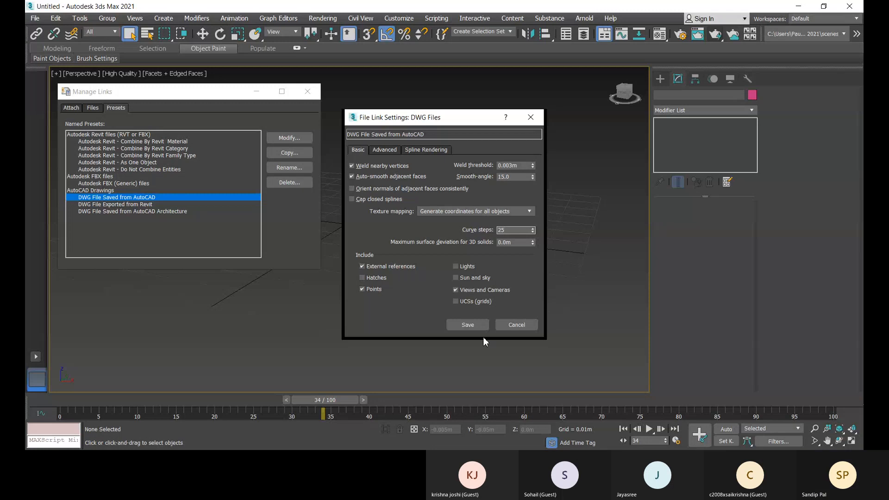
click(468, 324)
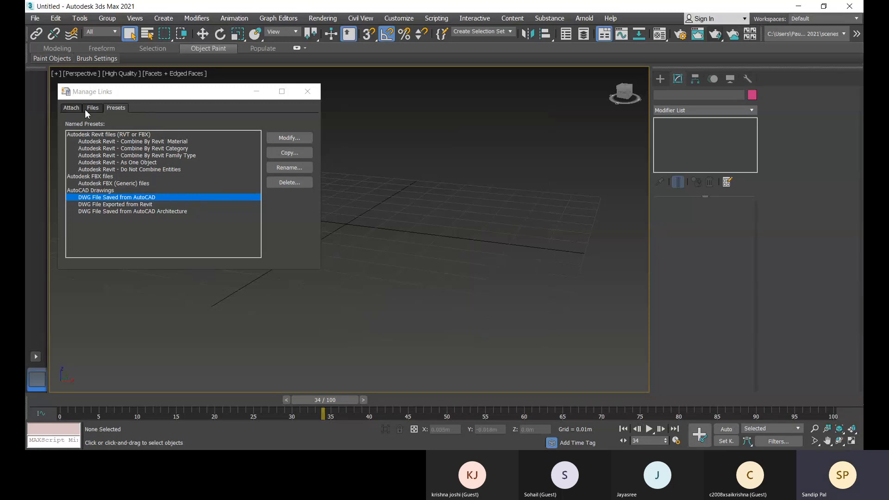
- Attach the living room drawing to the scene using the edited DWG File Saved from AutoCAD preset
click(71, 109)
click(204, 252)
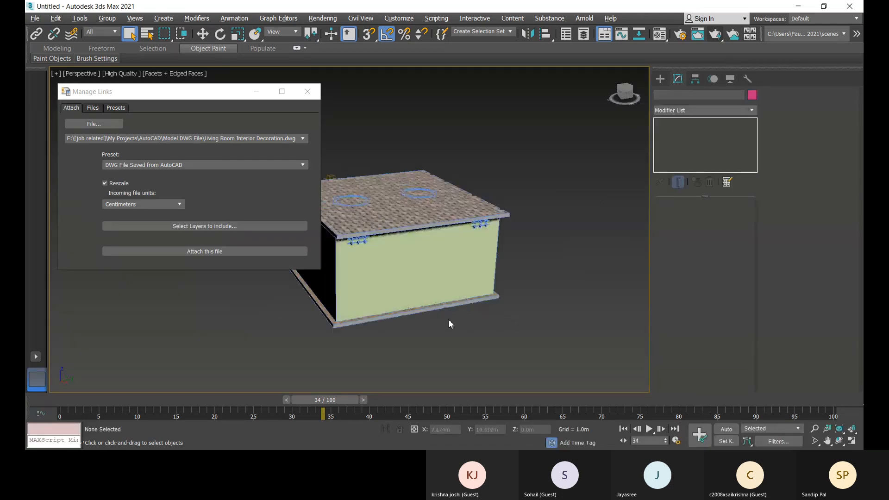
- Inspect the linked living room interior up close, examining the mesh of the jug, glasses, side table, sofa and coffee table
alt+middle_drag(448, 320, 291, 311)
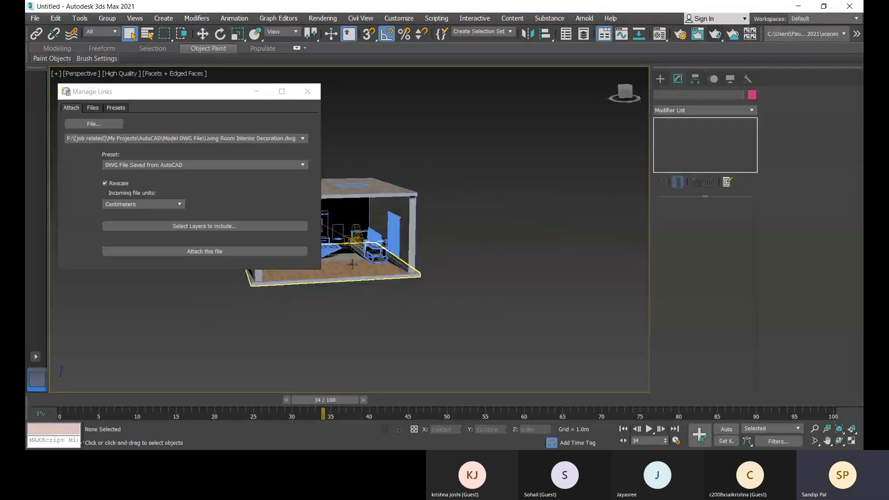
scroll(352, 264, up, 10)
scroll(484, 255, up, 4)
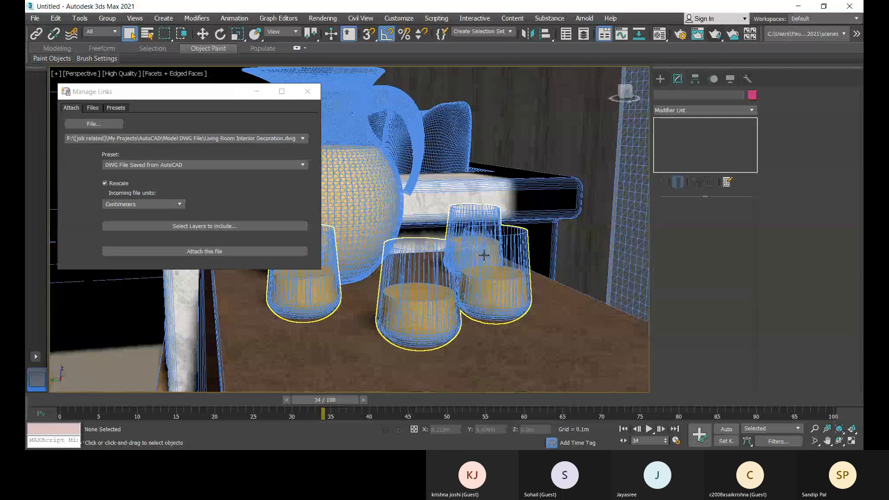
scroll(484, 255, down, 3)
middle_drag(483, 255, 606, 263)
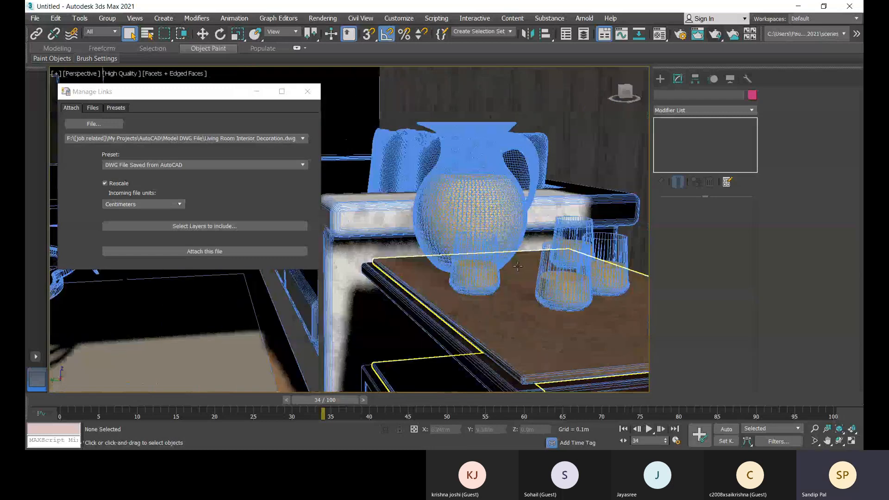
scroll(518, 266, down, 5)
middle_drag(518, 266, 603, 297)
scroll(482, 286, down, 1)
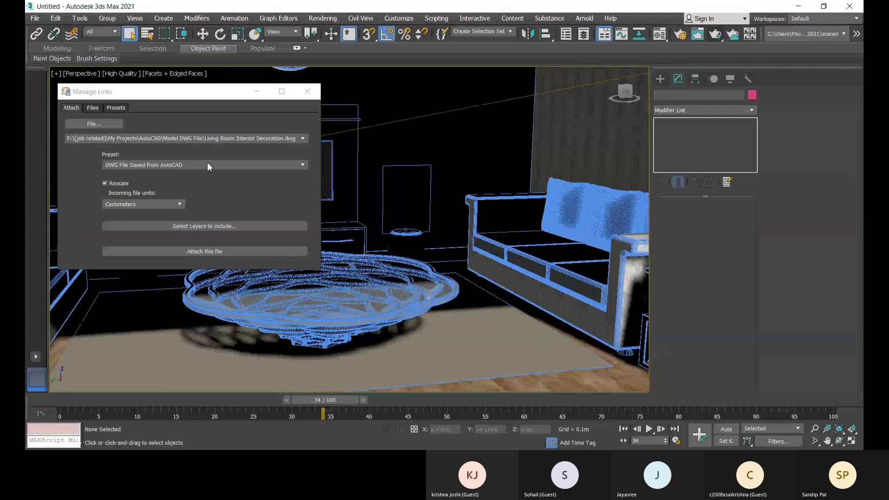
scroll(207, 163, down, 1)
scroll(212, 168, up, 1)
- Review the settings of the DWG File Saved from AutoCAD preset without changes and close the link manager
click(211, 165)
click(175, 174)
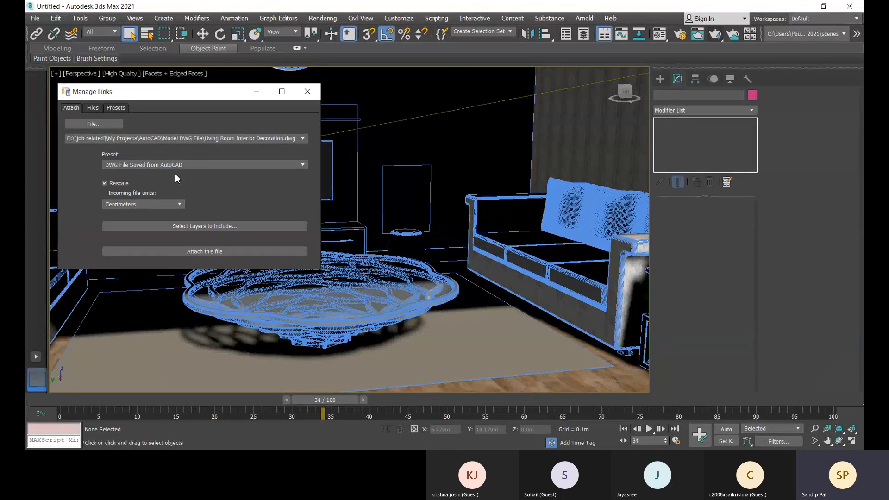
click(116, 108)
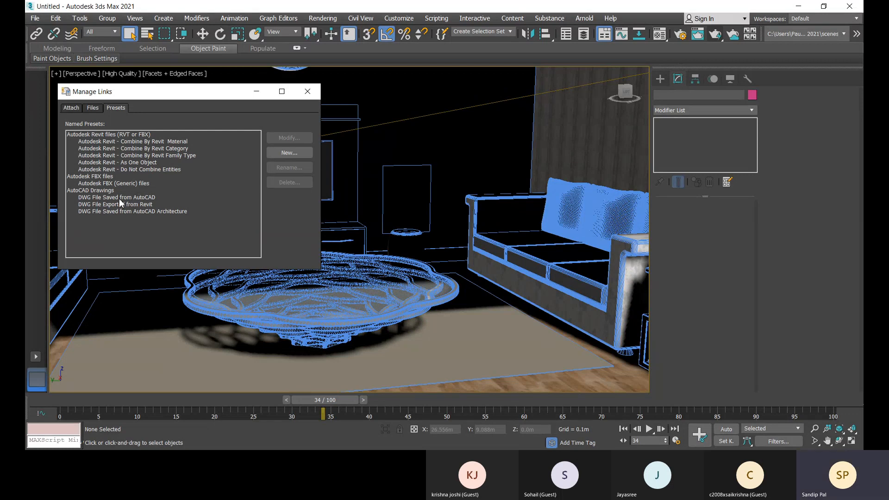
click(118, 198)
click(291, 138)
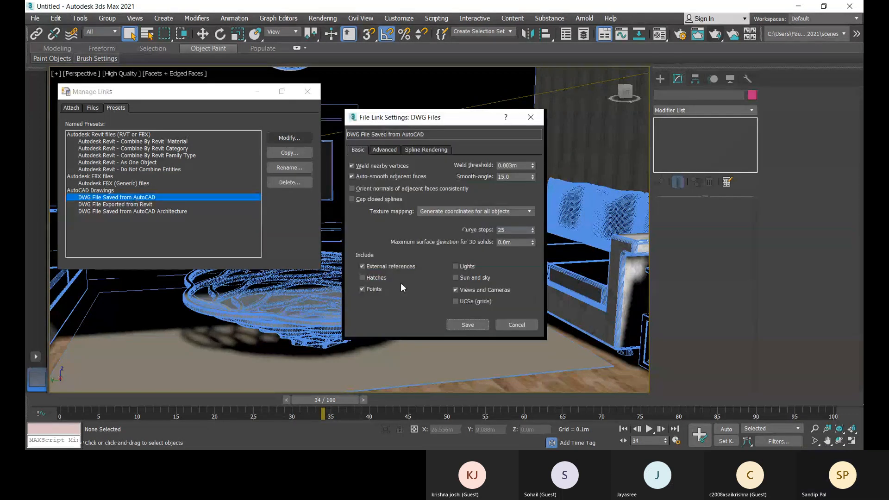
click(531, 118)
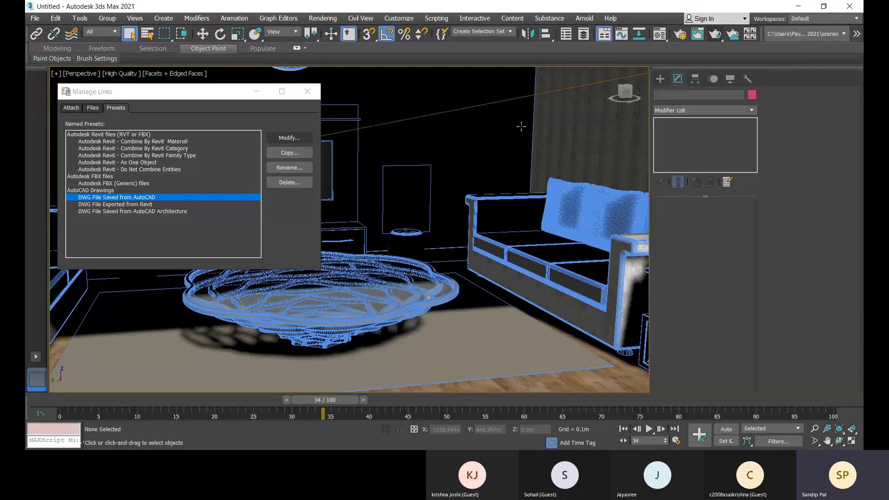
click(307, 91)
- Delete all linked living room objects from the scene and reset the view to the empty grid
scroll(385, 275, down, 3)
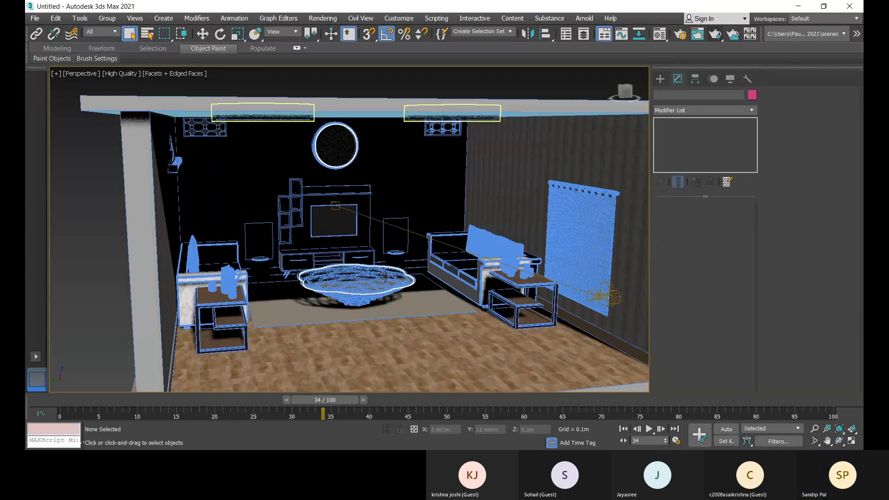
scroll(486, 301, down, 5)
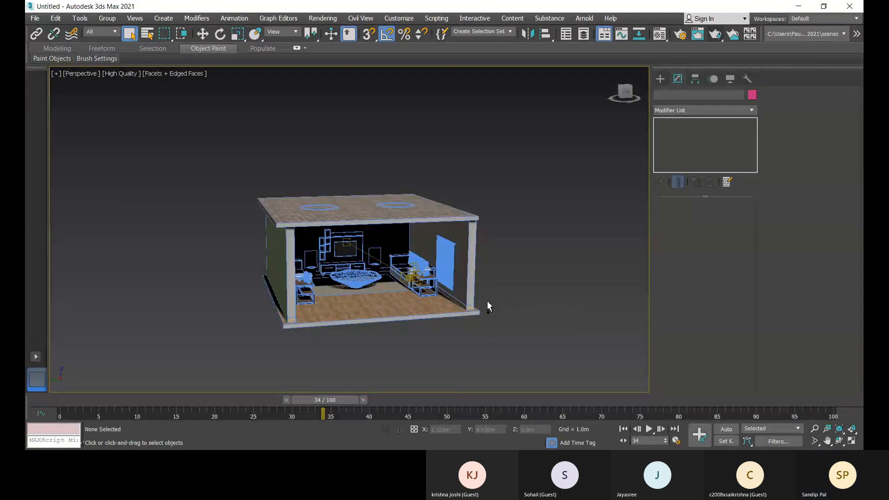
key(ctrl+a)
key(Delete)
key(z)
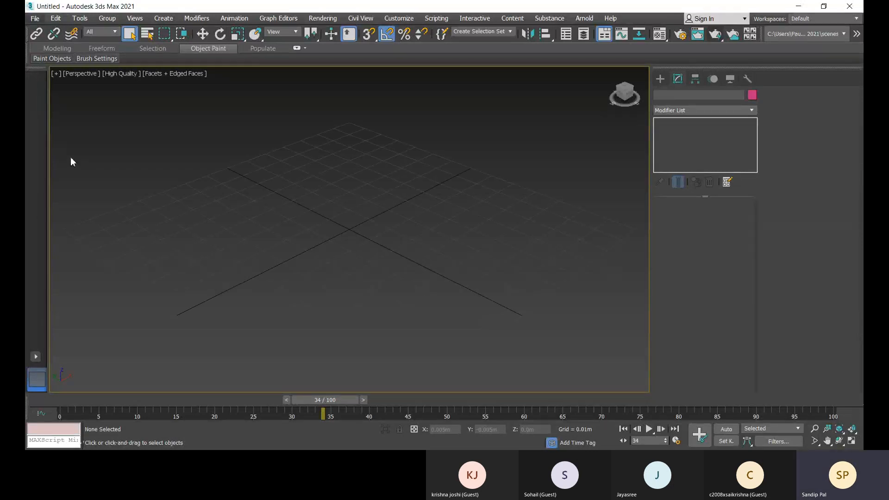
- Choose Living Room Interior Decoration.dwg for linking again and raise the maximum surface deviation for 3D solids in the DWG File Saved from AutoCAD preset
key(ctrl+o)
click(449, 334)
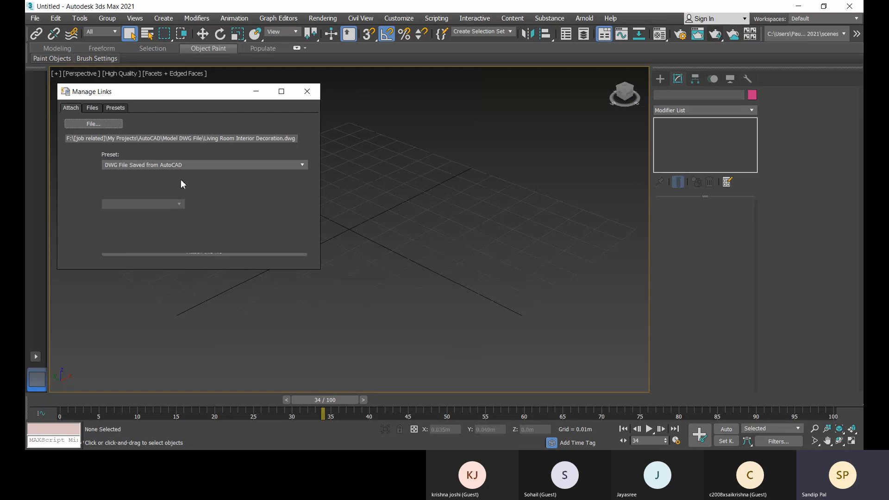
click(115, 107)
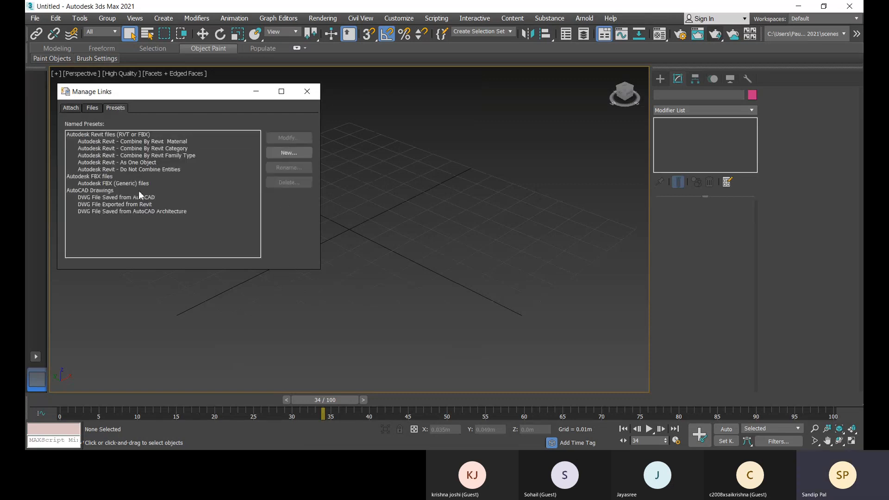
click(118, 197)
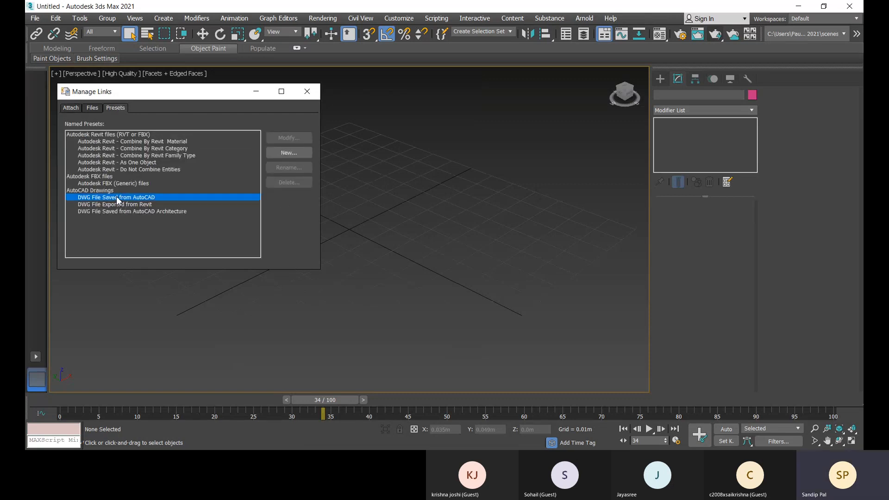
click(290, 137)
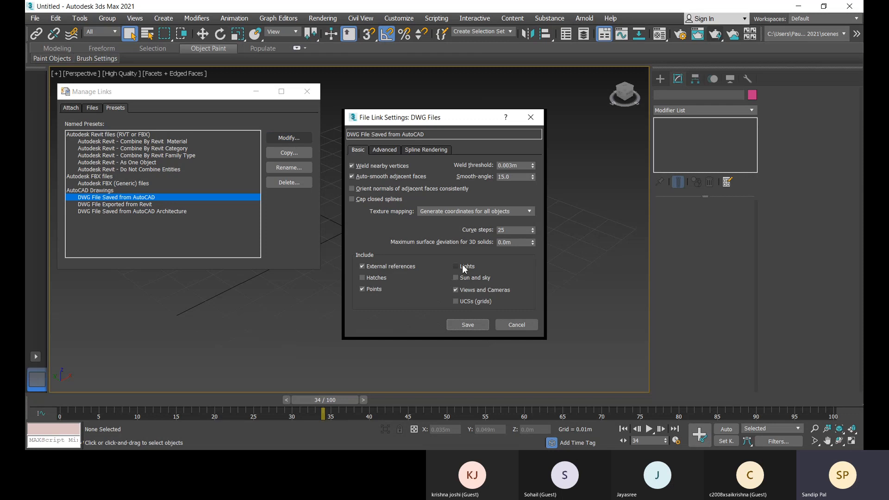
double_click(516, 242)
drag(533, 241, 532, 230)
click(465, 325)
- Attach the drawing with rescaling enabled and centimeters as incoming units, and minimize the link manager to clear the view
click(71, 107)
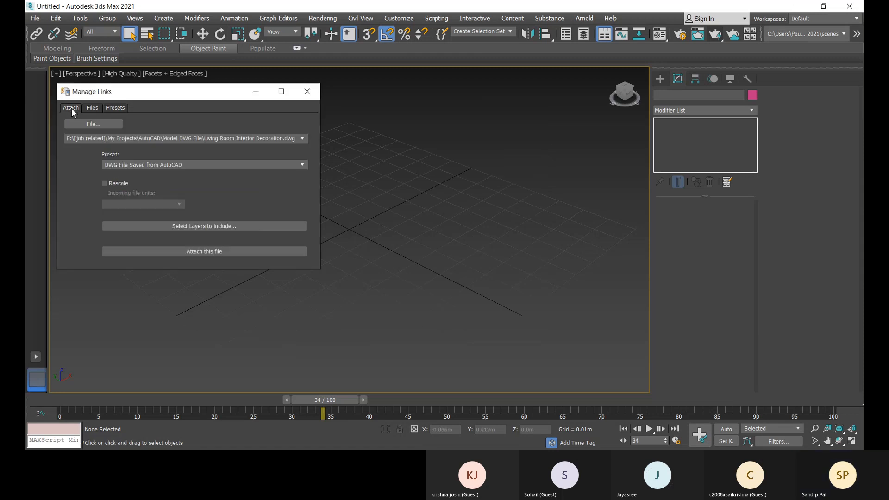
click(104, 183)
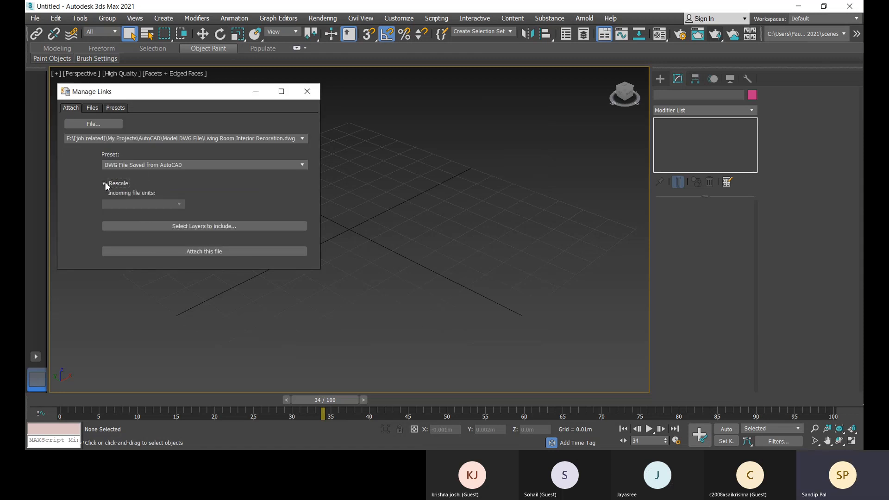
click(217, 251)
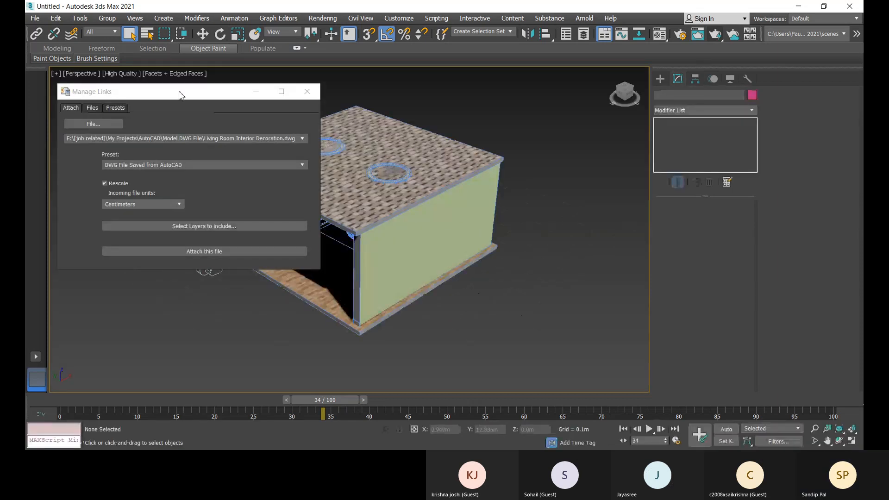
drag(182, 92, 119, 98)
click(190, 101)
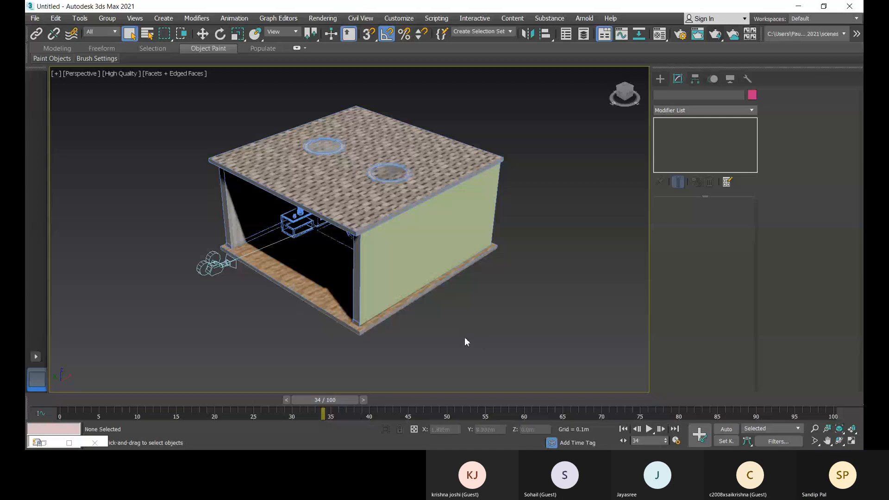
- Examine the mesh smoothness of the jug and glasses on the side table in the newly linked living room
alt+middle_drag(464, 339, 524, 306)
scroll(373, 250, up, 5)
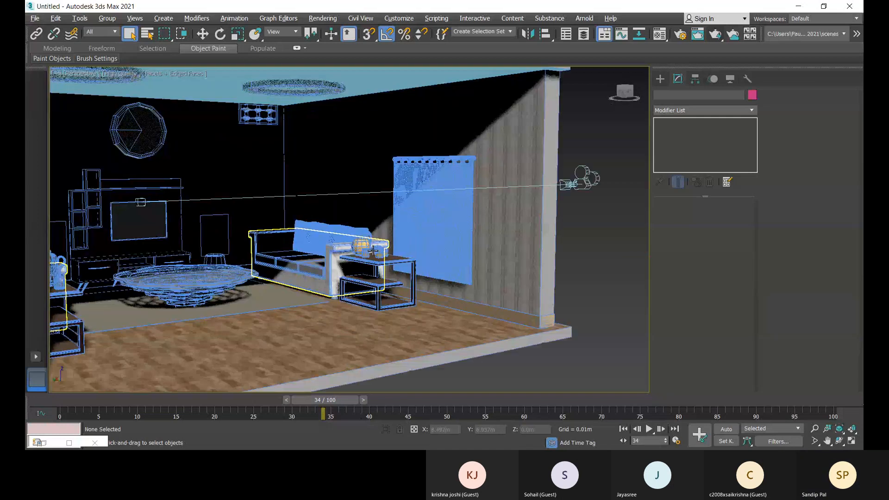
scroll(373, 250, up, 10)
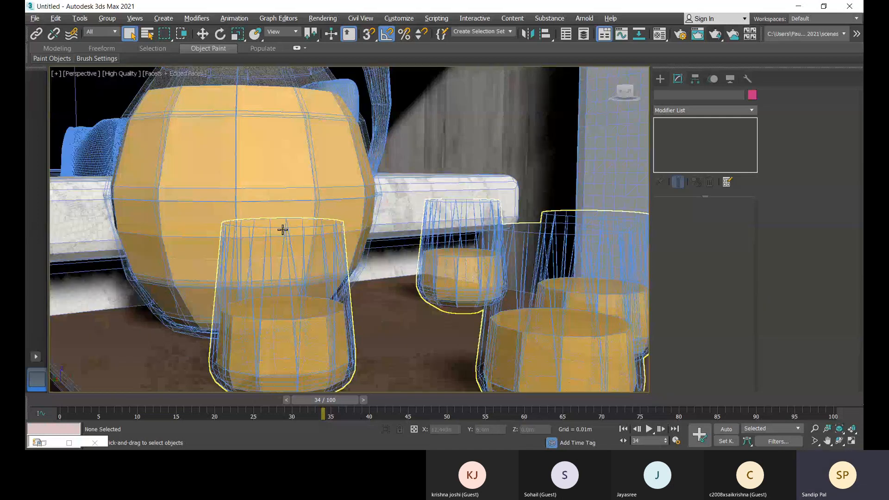
scroll(260, 146, down, 10)
scroll(260, 147, down, 3)
scroll(281, 201, up, 5)
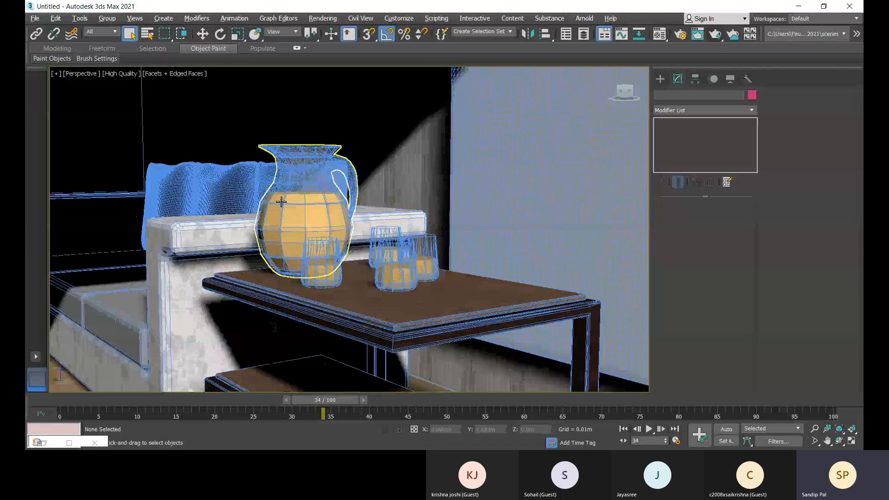
middle_drag(319, 227, 393, 232)
scroll(393, 232, down, 5)
- Examine the mesh detail of the round coffee table and the sofa, and view the whole room from its open front
middle_drag(278, 277, 375, 241)
scroll(375, 241, up, 5)
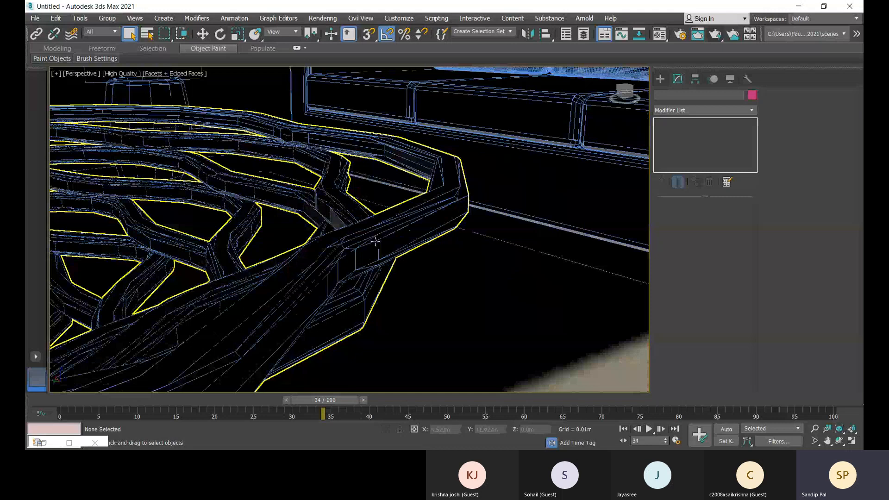
scroll(313, 281, down, 4)
scroll(313, 281, down, 4)
alt+middle_drag(313, 281, 238, 284)
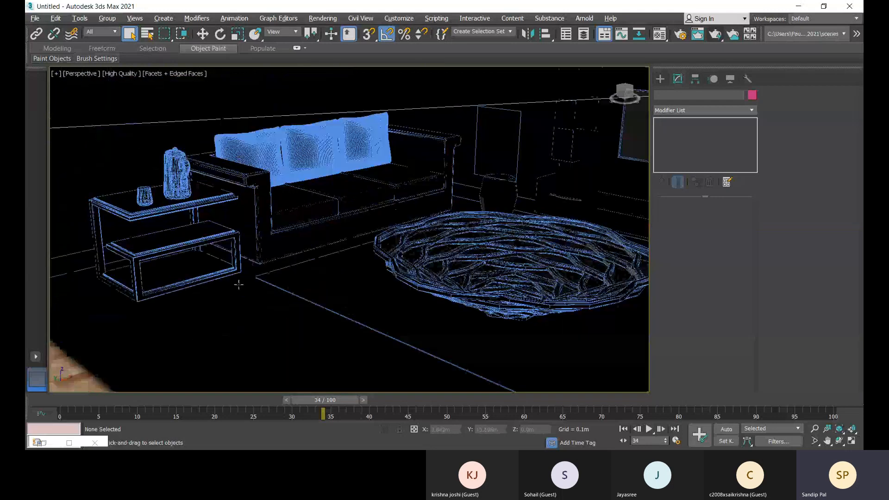
scroll(285, 210, up, 4)
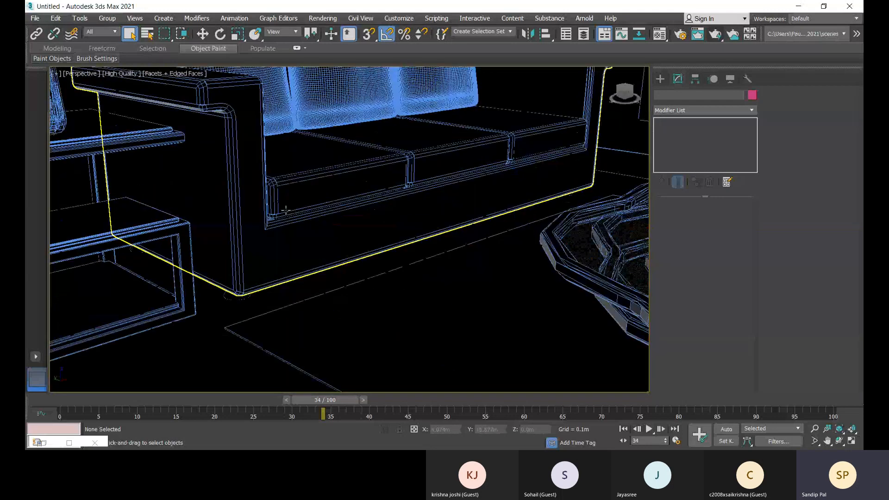
scroll(285, 209, up, 2)
middle_drag(285, 209, 326, 294)
scroll(326, 294, down, 5)
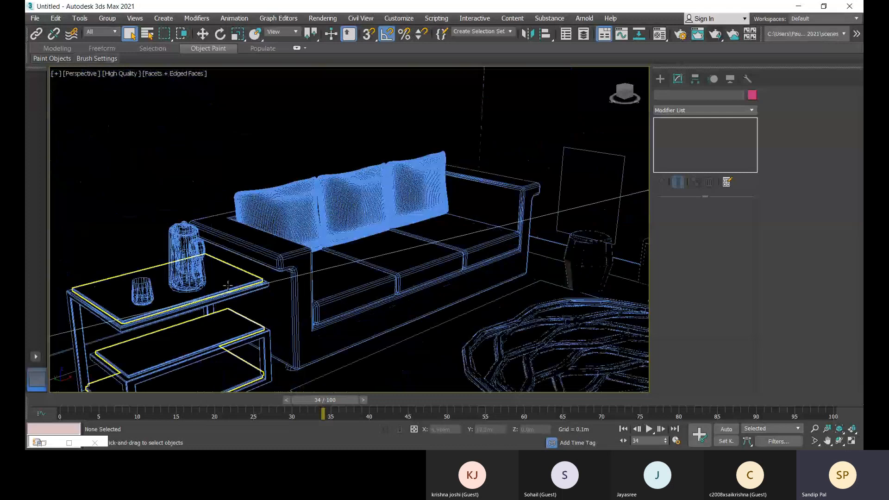
scroll(361, 280, down, 6)
alt+middle_drag(377, 318, 336, 277)
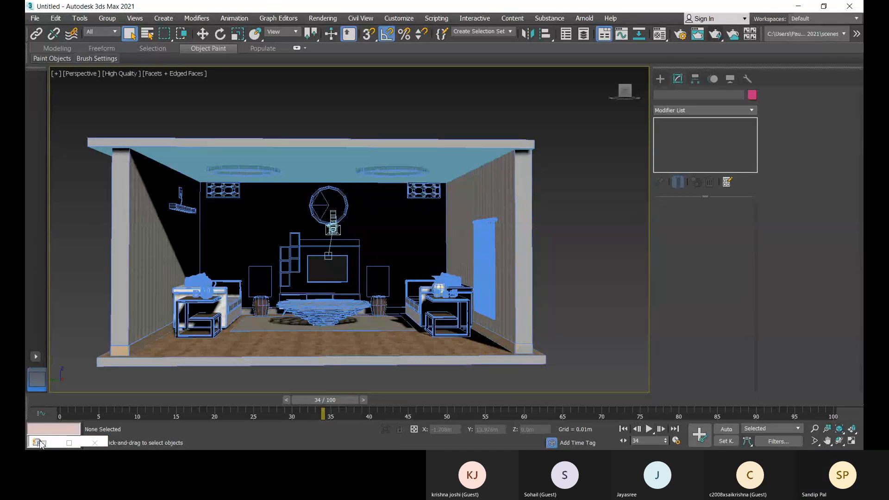
- Reopen the link manager in a smaller window and detach the linked Living Room Interior Decoration.dwg from the scene
double_click(59, 442)
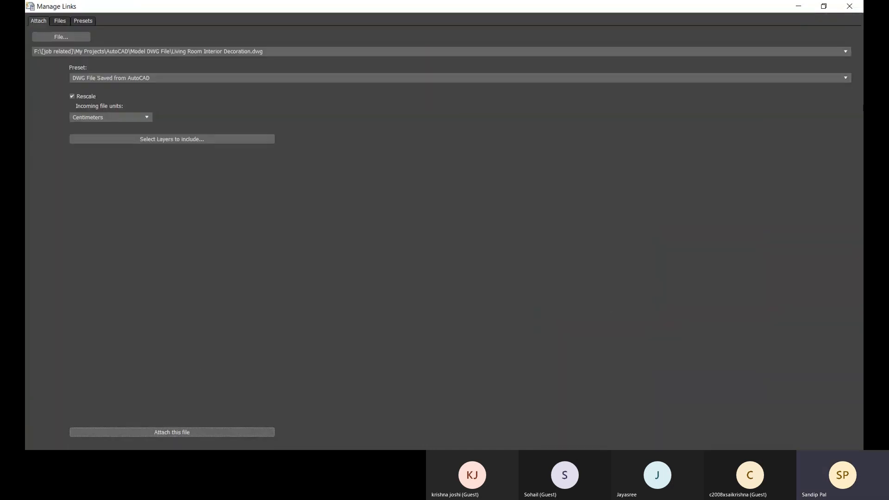
click(849, 6)
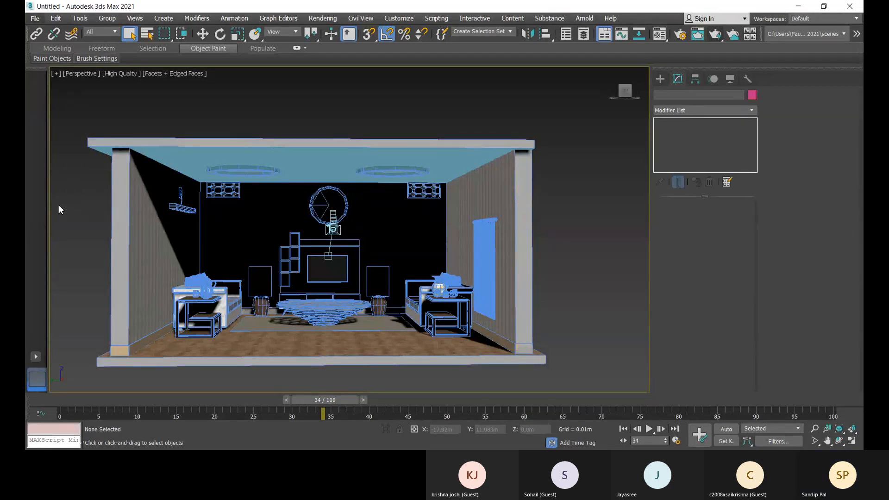
click(175, 241)
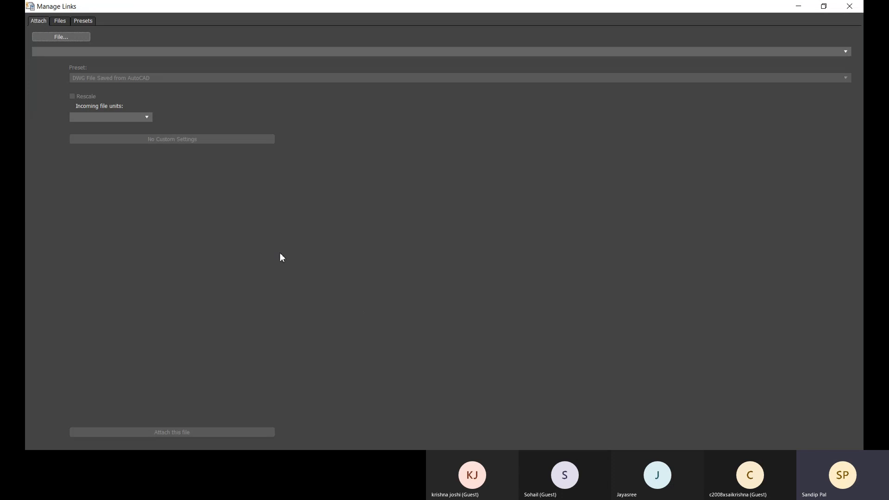
click(825, 7)
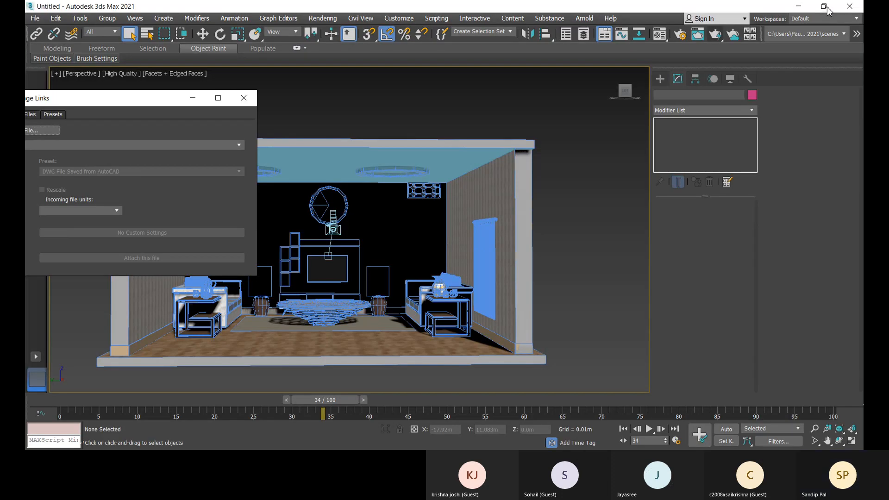
drag(114, 97, 530, 115)
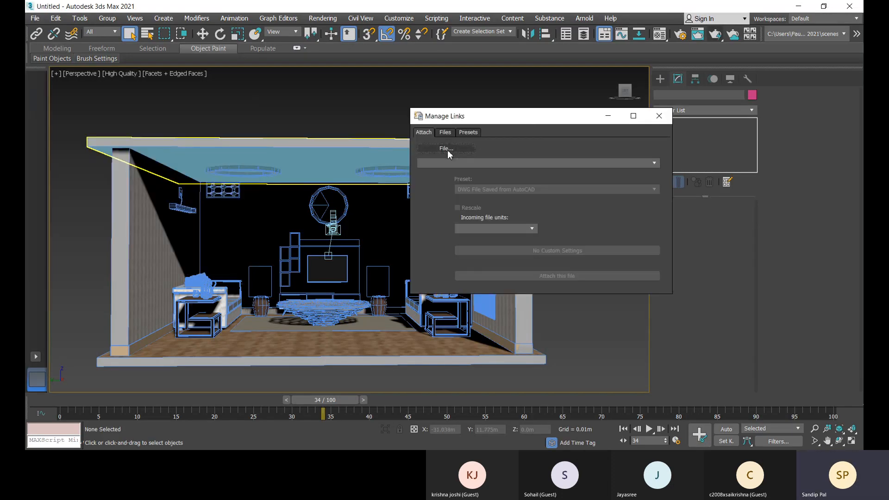
click(446, 134)
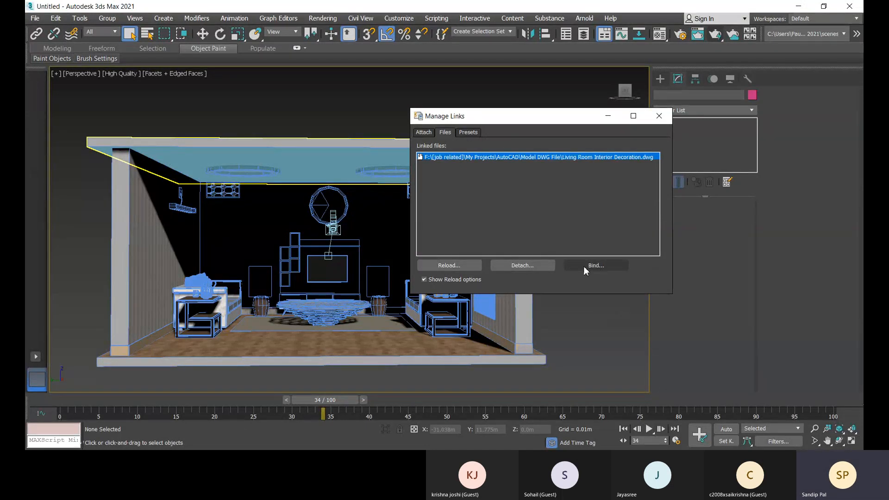
click(525, 266)
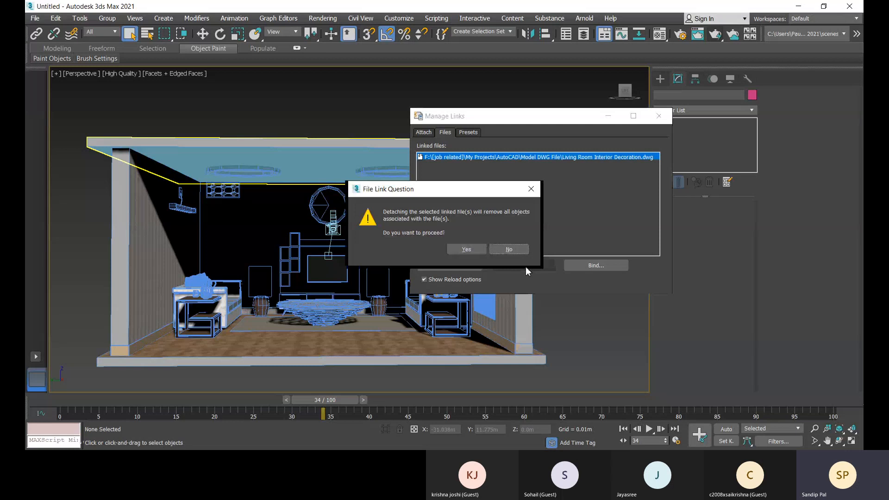
click(455, 251)
- Choose Living Room Interior Decoration.dwg from the Model DWG File folder as the drawing to link
click(424, 134)
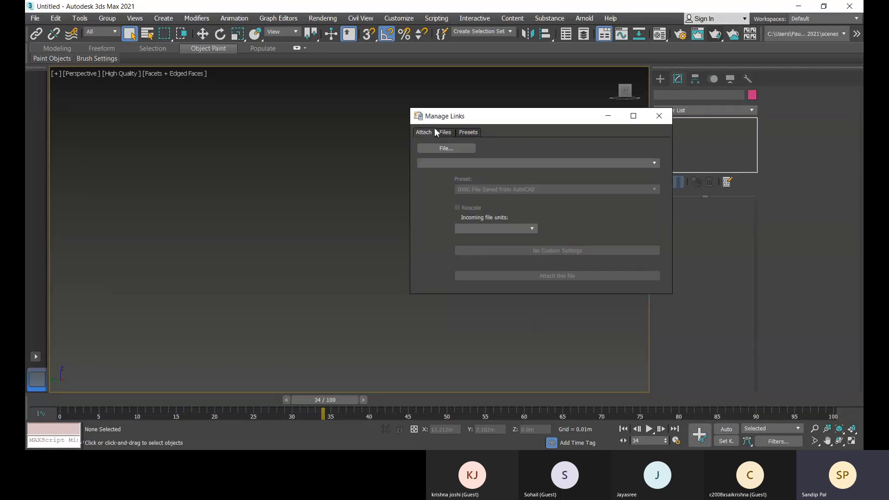
click(446, 148)
click(645, 126)
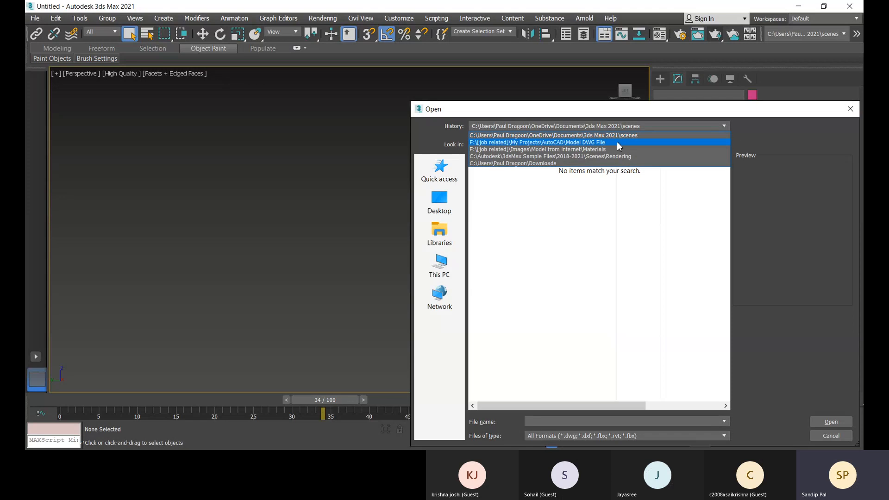
click(567, 143)
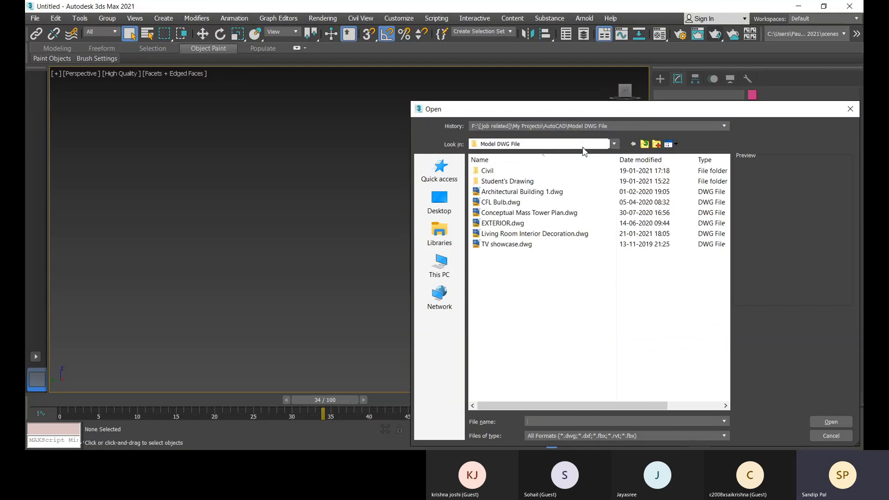
click(534, 233)
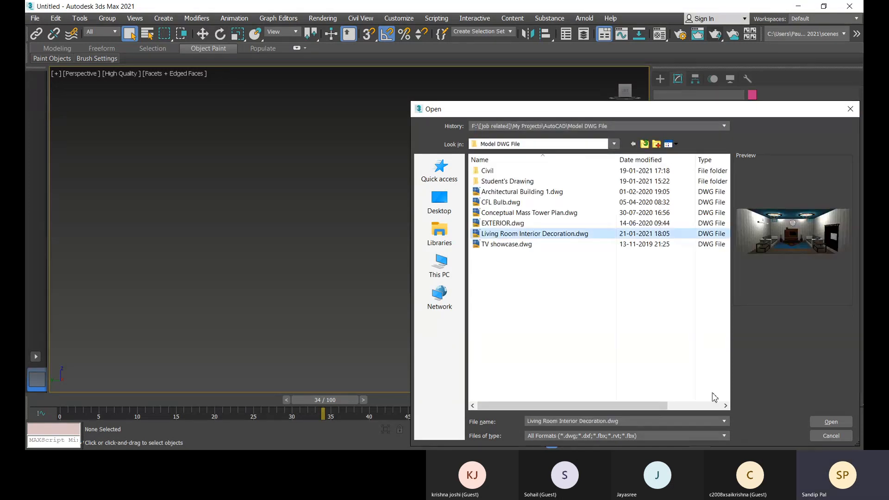
click(828, 434)
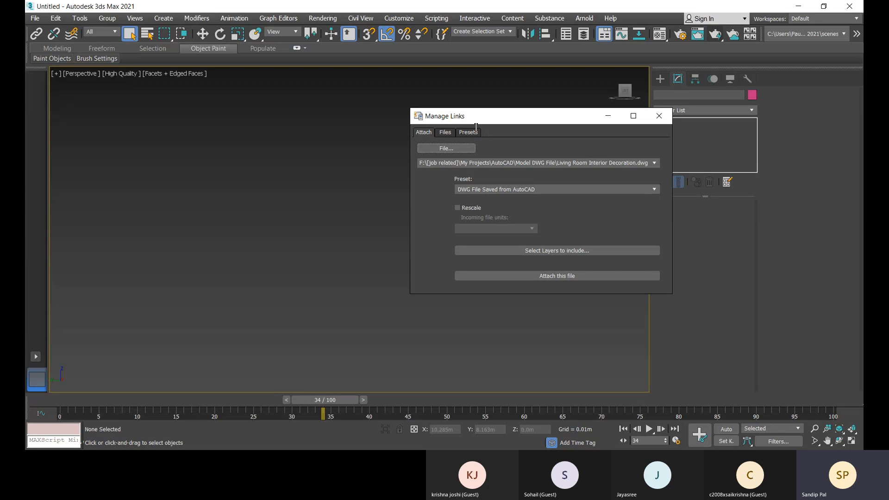
- Set the DWG File Saved from AutoCAD preset to 50 curve steps and 0.0 m maximum surface deviation for 3D solids, and save it
click(469, 132)
click(452, 222)
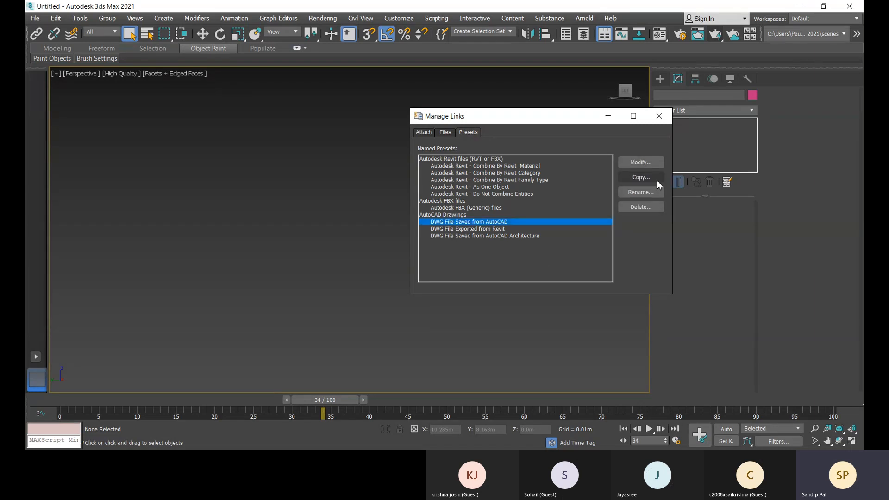
click(634, 163)
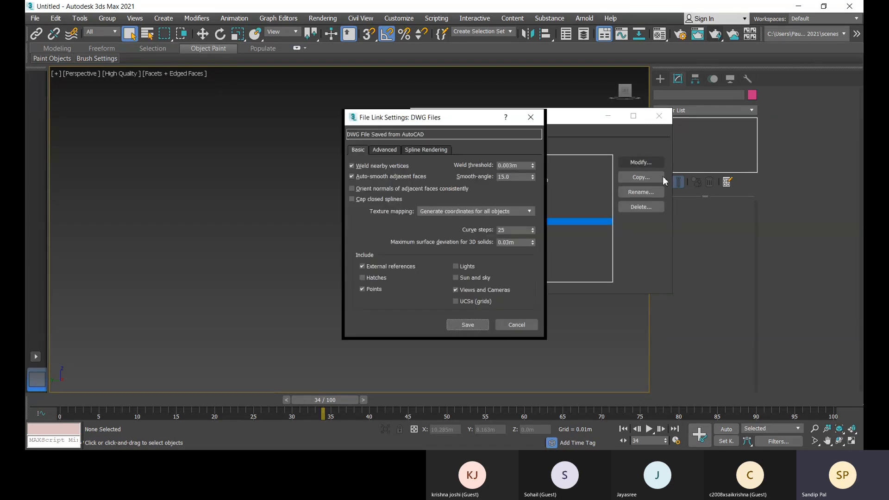
double_click(521, 230)
click(533, 244)
drag(534, 244, 533, 246)
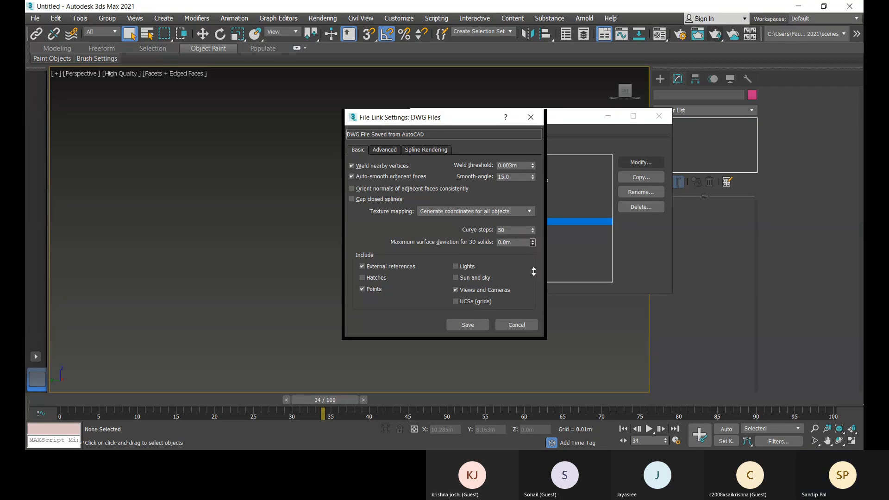
click(468, 325)
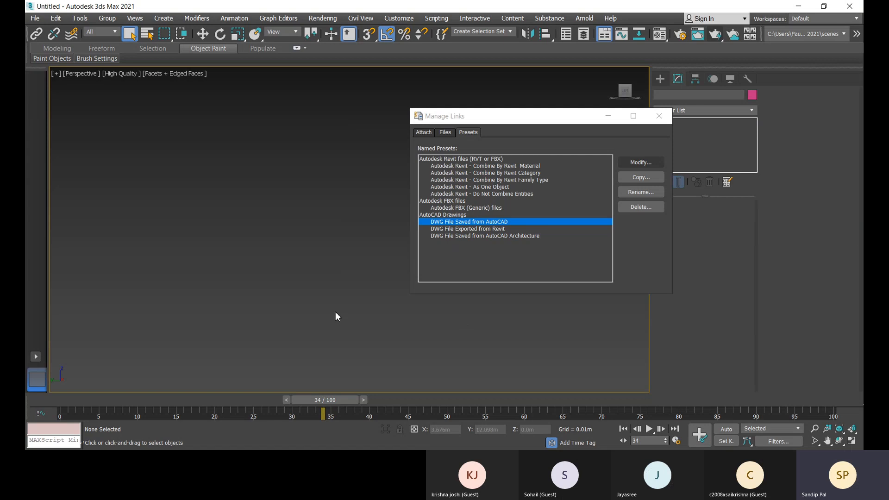
click(648, 163)
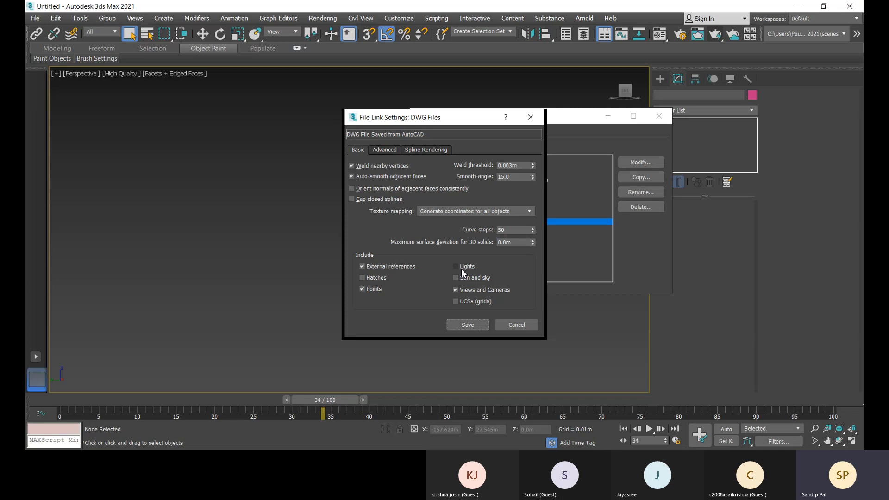
drag(432, 119, 359, 131)
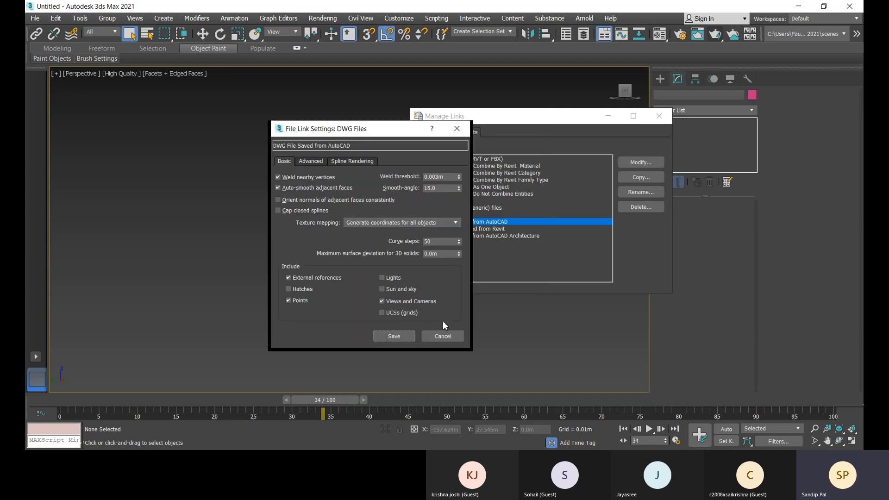
click(394, 338)
- Attach the drawing with rescaling enabled and centimeters as incoming units, and close the link manager
click(444, 133)
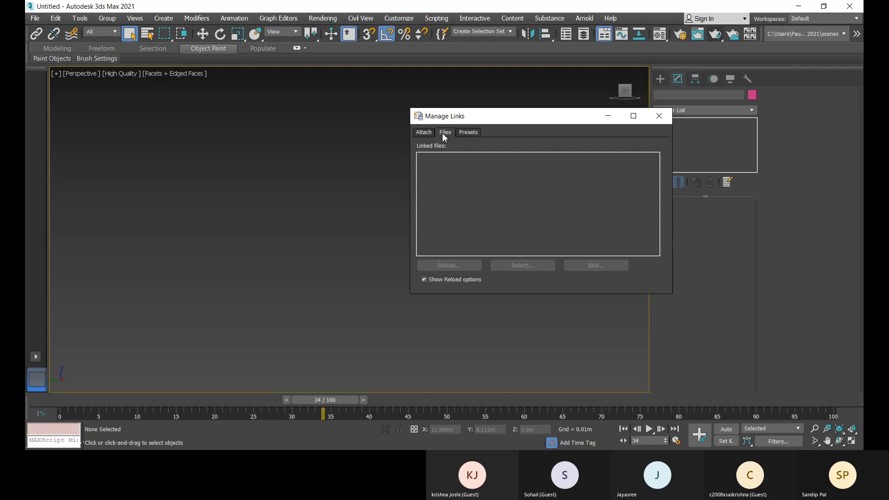
click(423, 133)
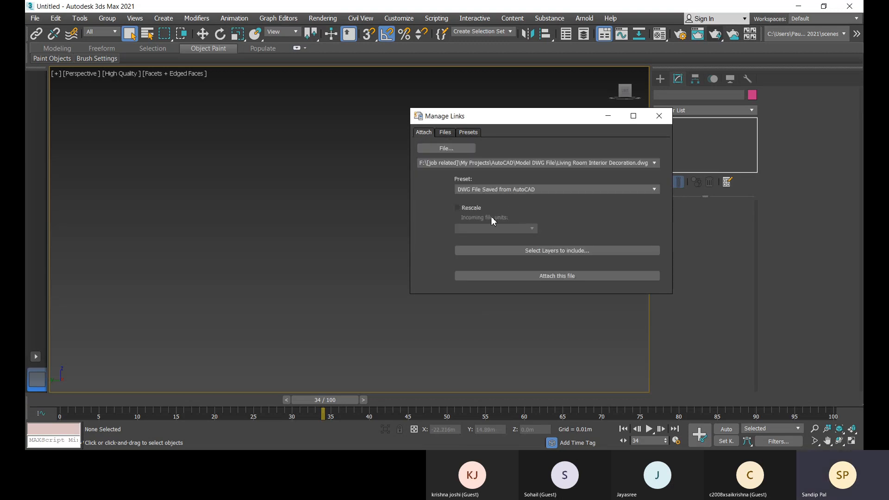
click(458, 209)
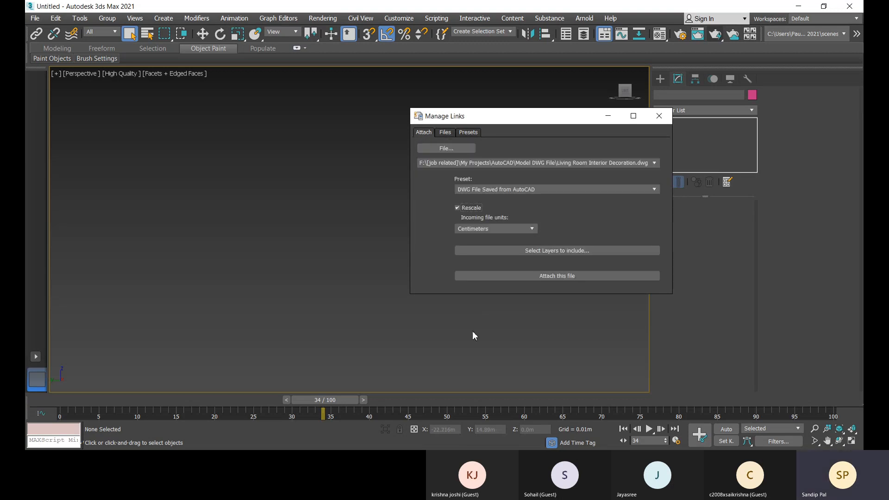
click(552, 277)
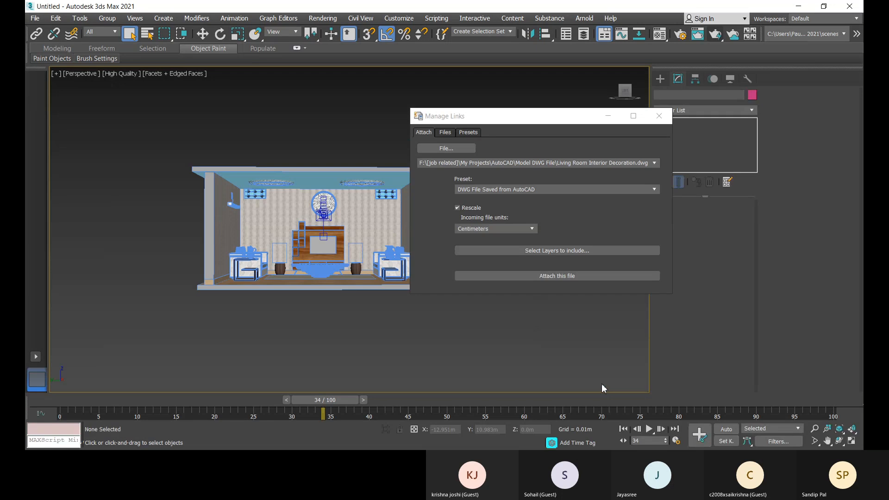
click(659, 116)
- Examine the mesh detail of the jug, glasses, cushions and curtain, and view the whole room from its open front
alt+middle_drag(473, 299, 490, 309)
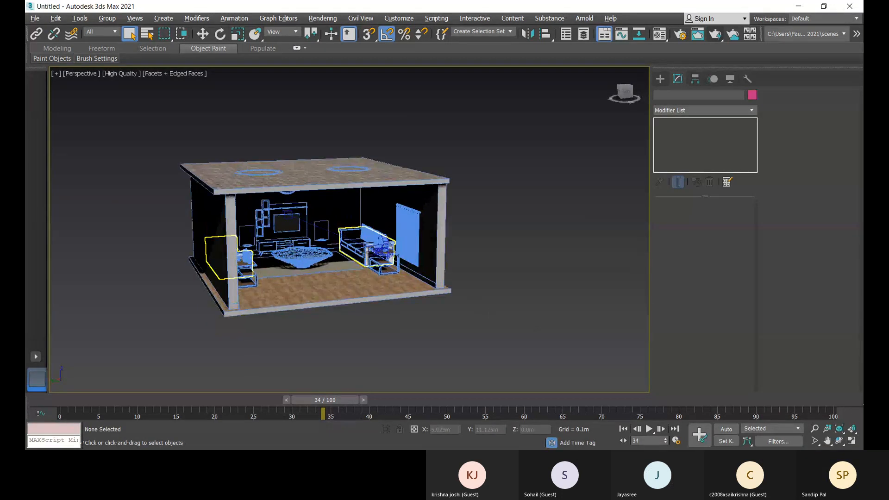
scroll(385, 253, up, 7)
scroll(385, 253, up, 3)
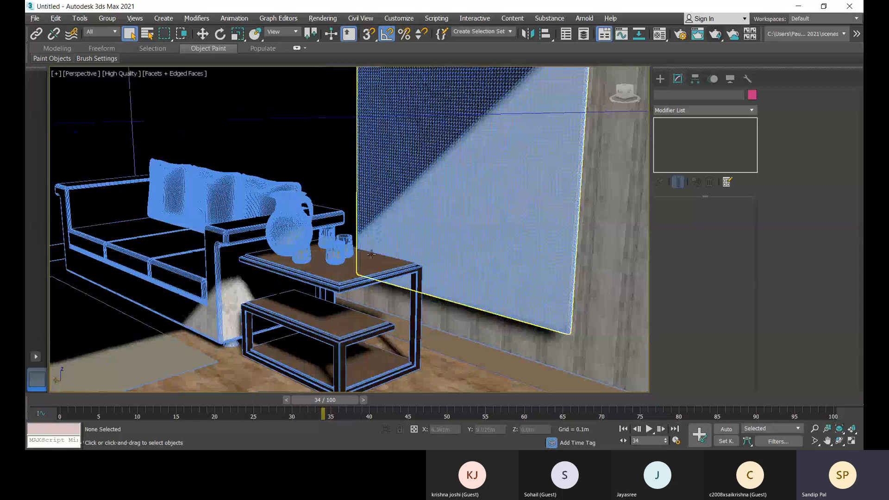
scroll(242, 282, up, 5)
scroll(172, 302, down, 7)
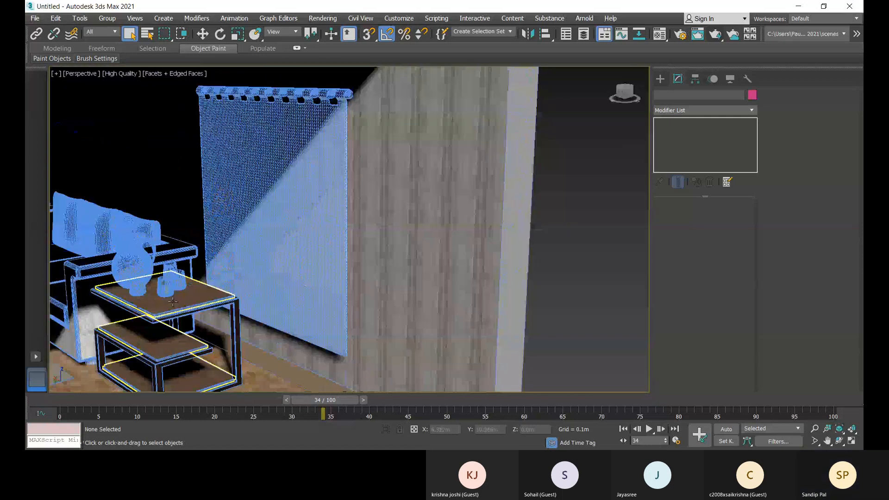
scroll(173, 301, down, 8)
scroll(374, 347, down, 5)
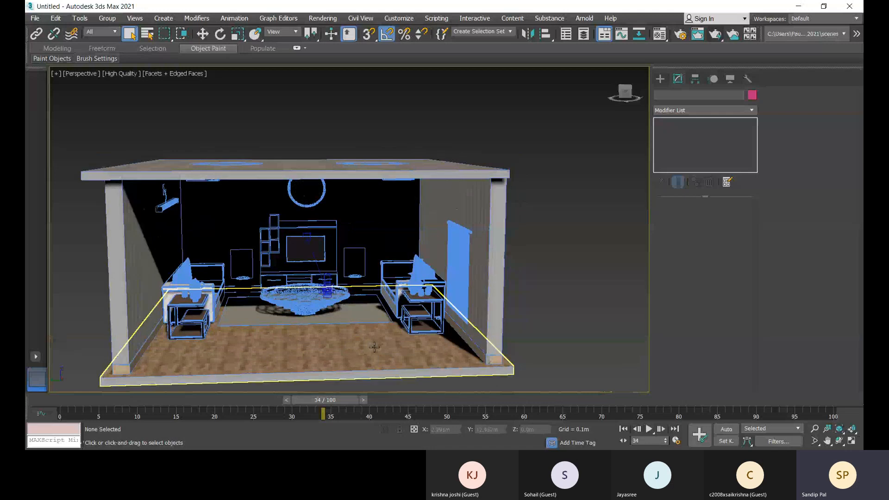
alt+middle_drag(542, 304, 554, 274)
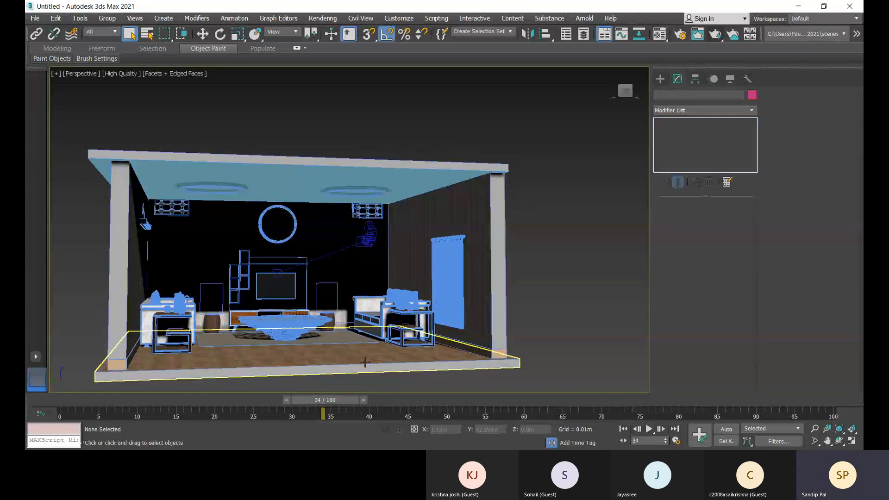
- Switch the viewport to the Camera1 view and review its per-view lighting, shadow and material settings
key(c)
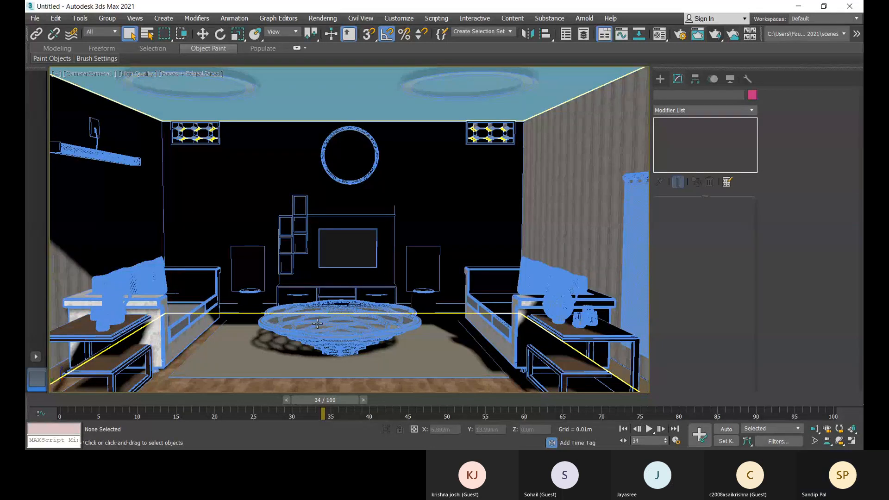
click(134, 73)
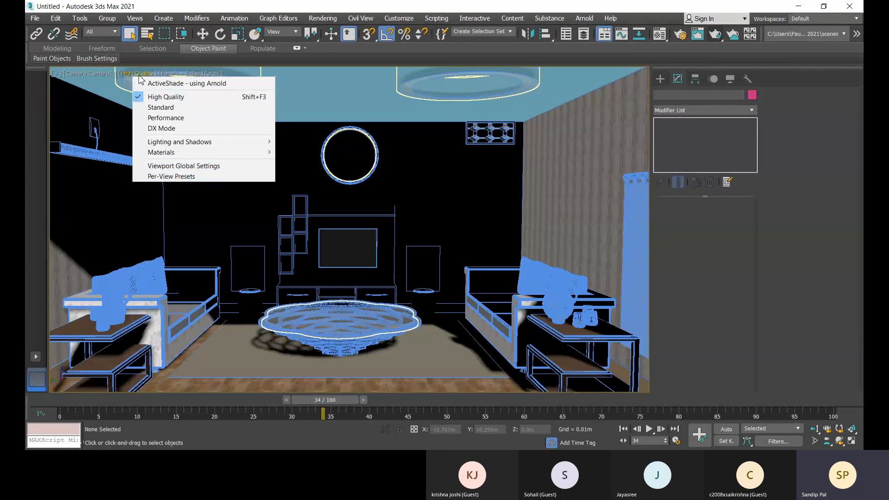
click(177, 178)
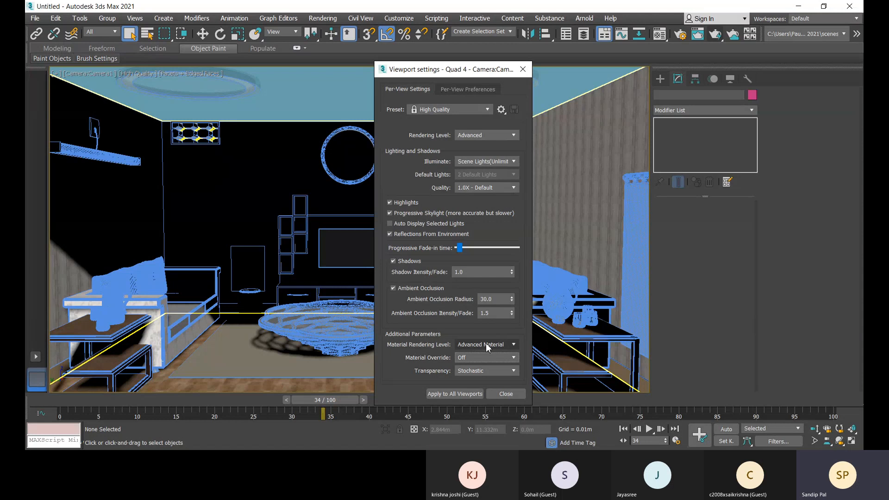
click(506, 393)
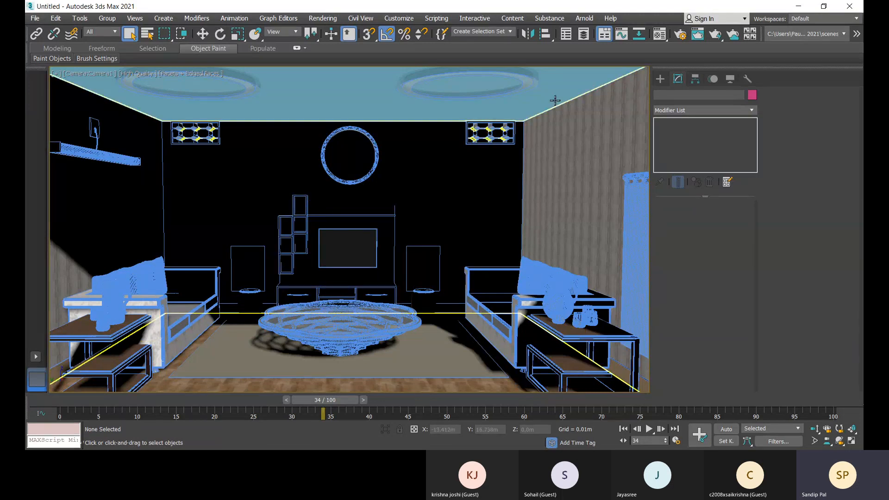
- Render the Camera1 view with Arnold, dismiss the missing map coordinates warning, and close the rendered frame
click(715, 37)
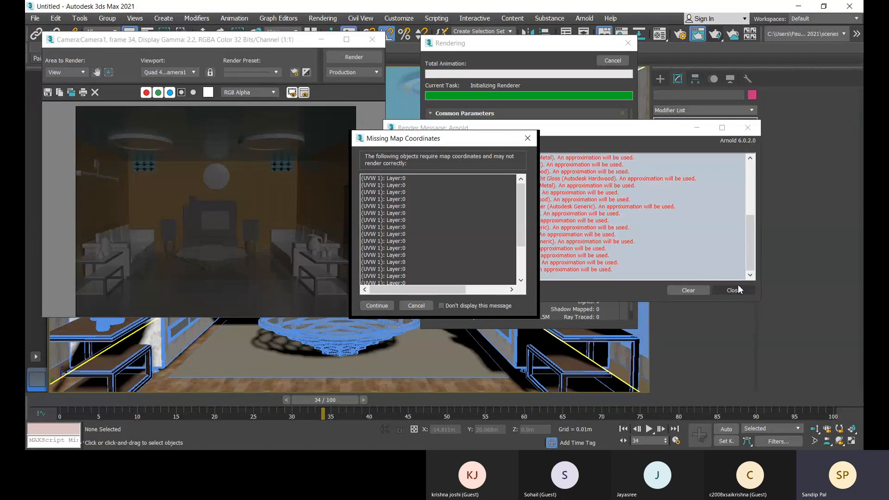
click(531, 139)
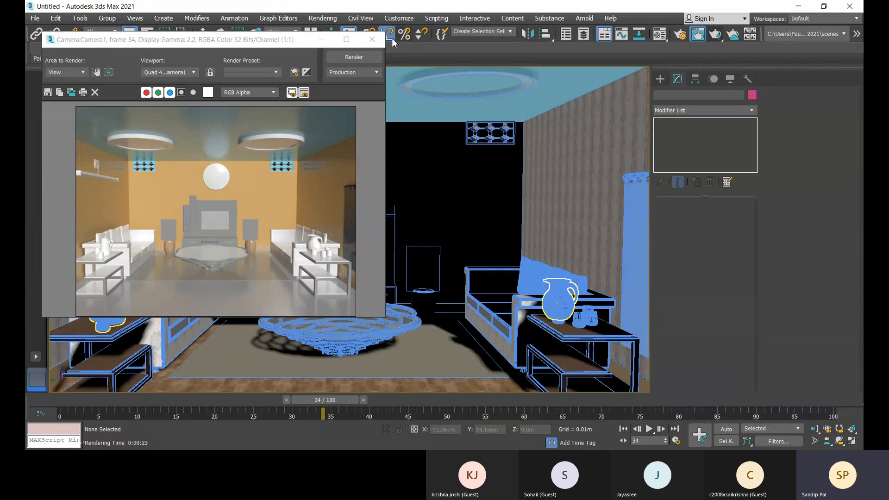
click(372, 40)
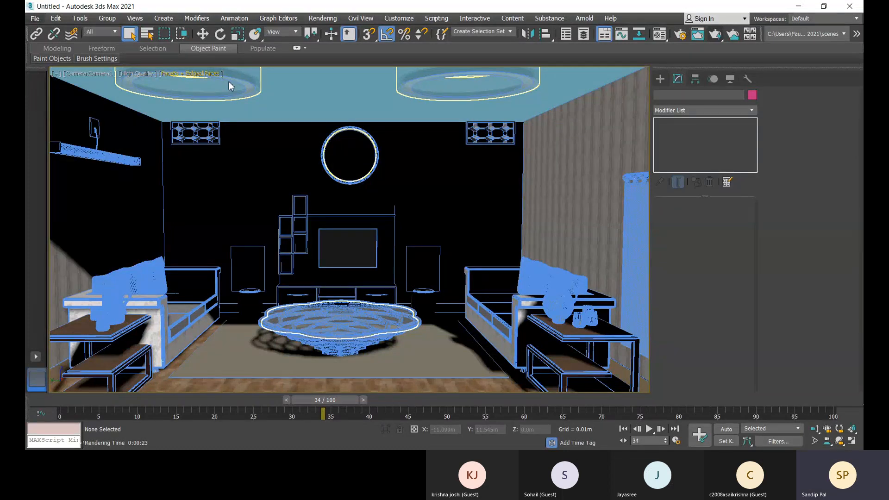
- Reset to an empty scene without saving the changes and show all four viewports
click(177, 36)
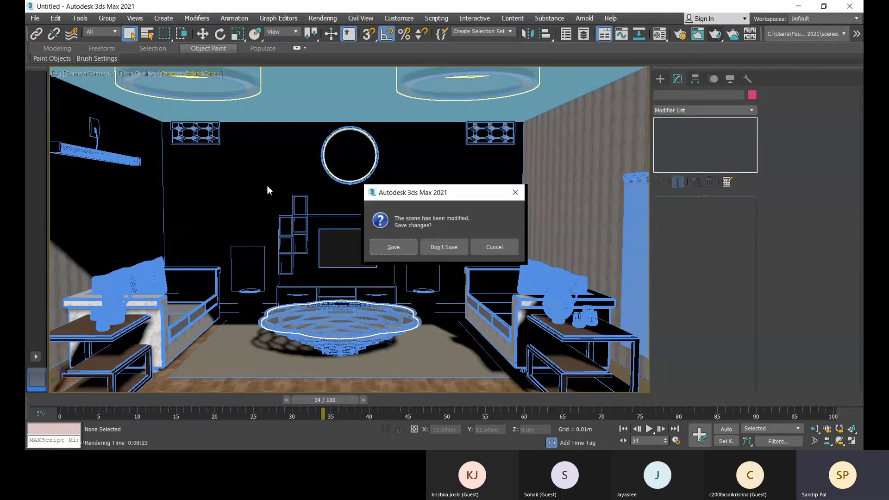
click(435, 247)
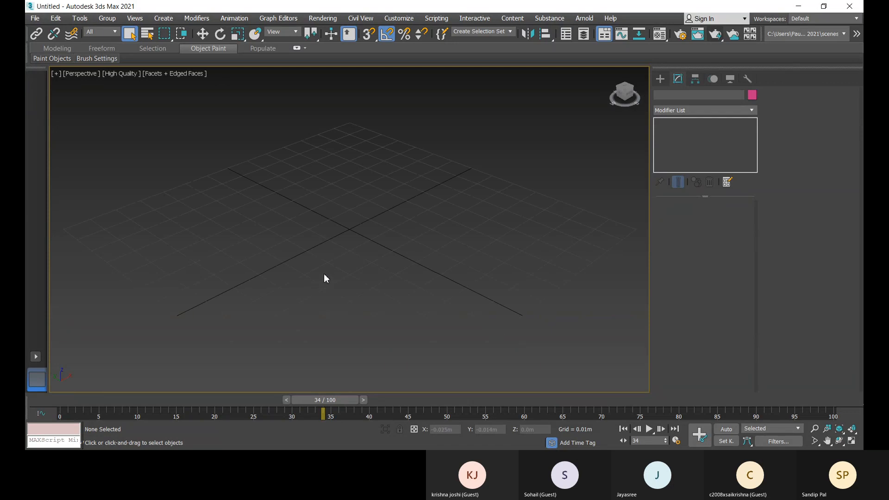
key(alt+w)
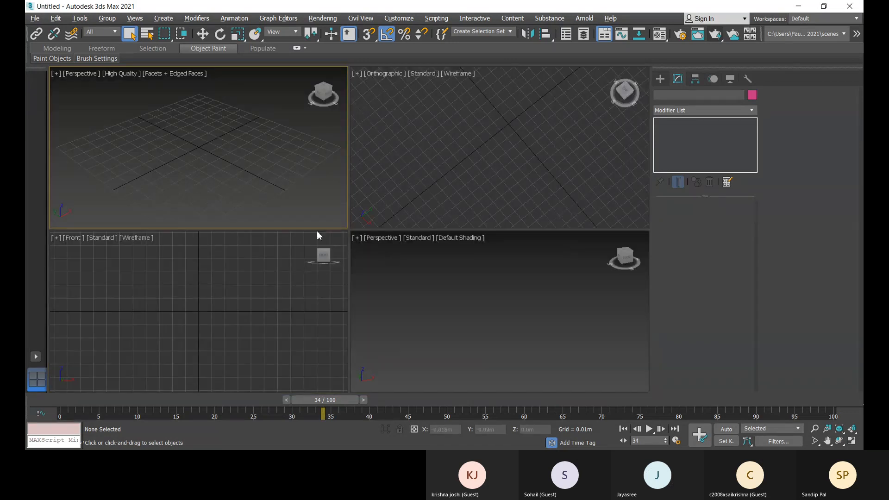
click(419, 310)
- Set the three non-perspective viewports to the Top, Front and Left views
click(227, 146)
key(t)
click(422, 124)
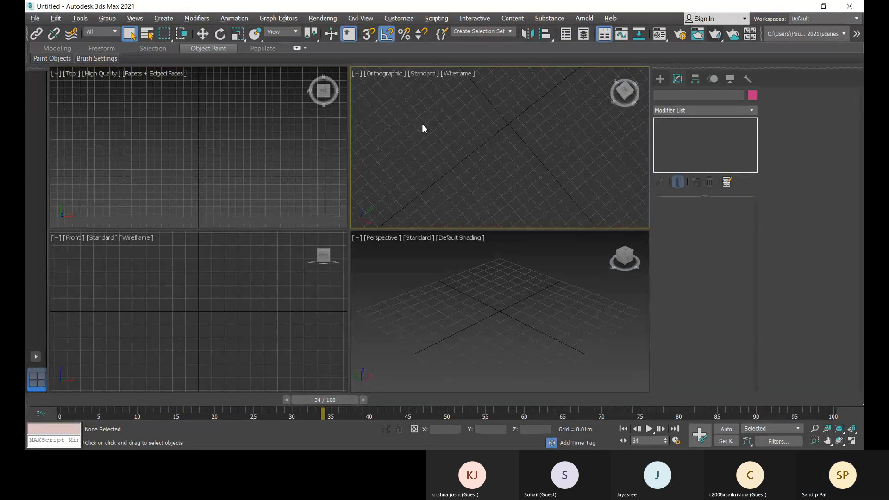
key(f)
click(212, 346)
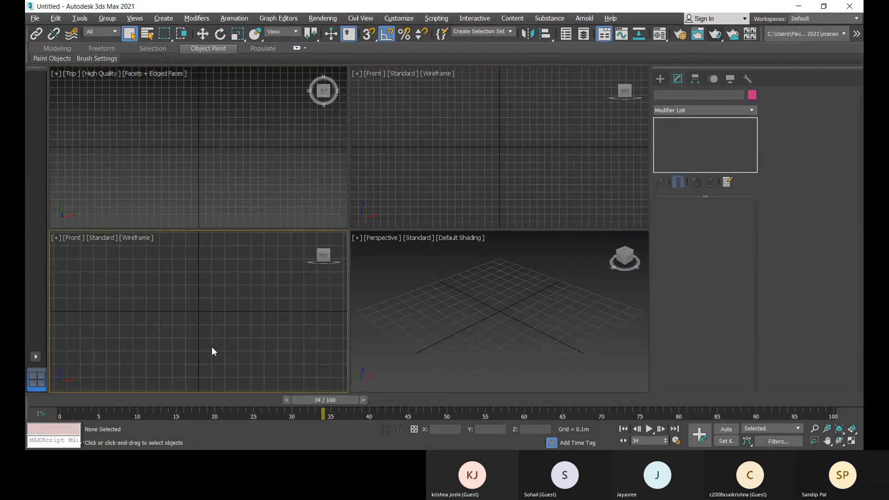
key(l)
click(486, 310)
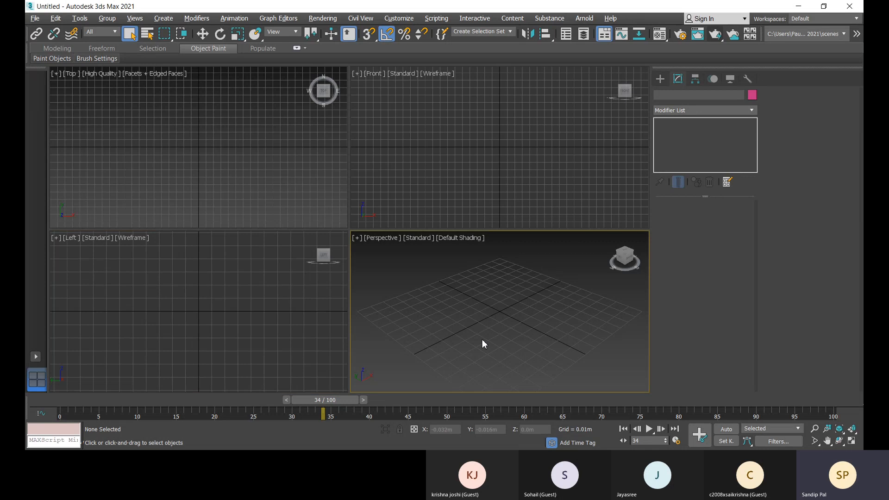
click(160, 313)
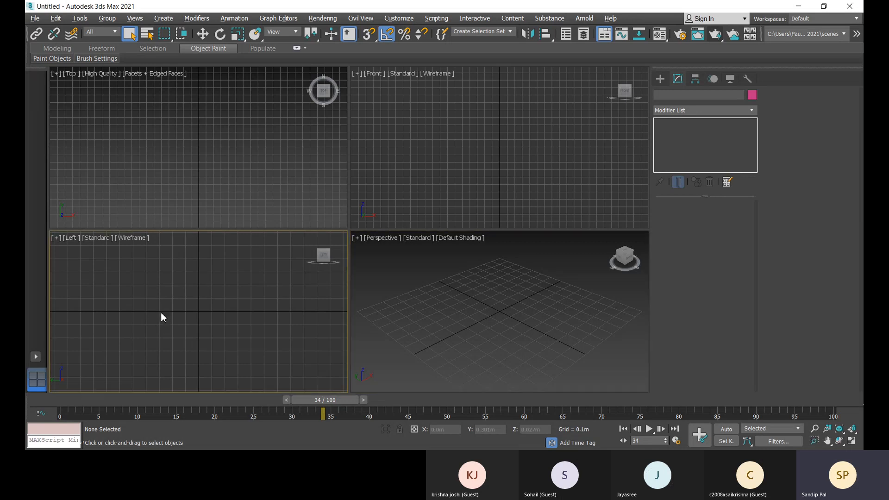
- Start a Line spline for the Left viewport with 3D snapping enabled, and check the grid and snap settings
middle_drag(191, 312, 139, 365)
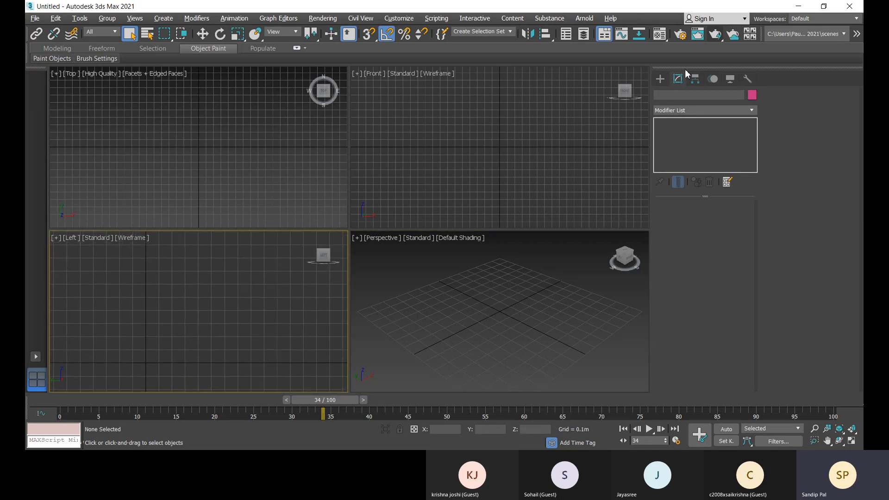
click(662, 80)
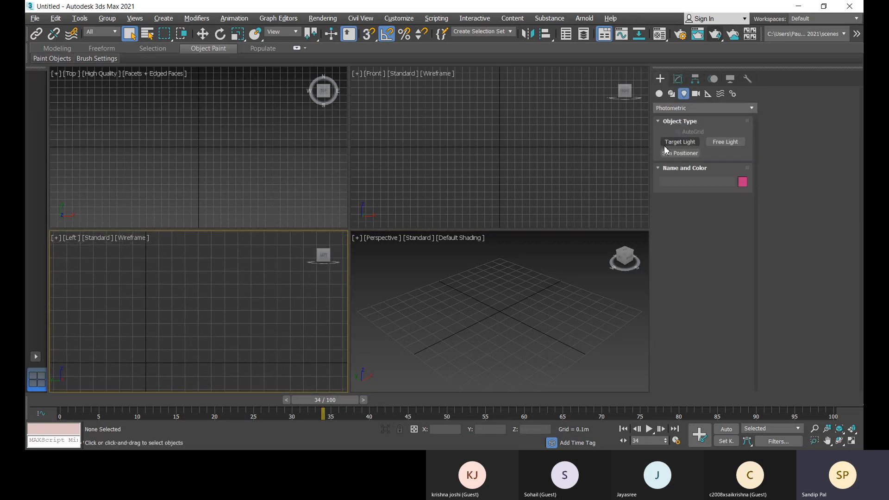
click(671, 94)
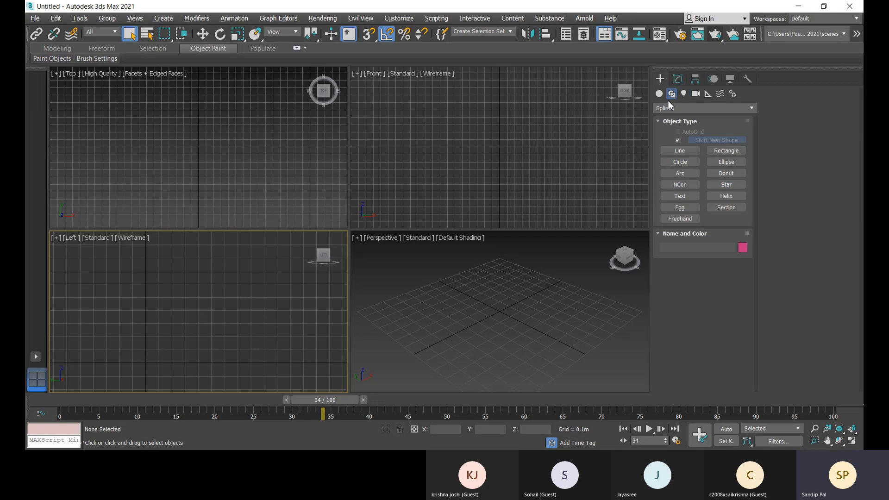
click(681, 151)
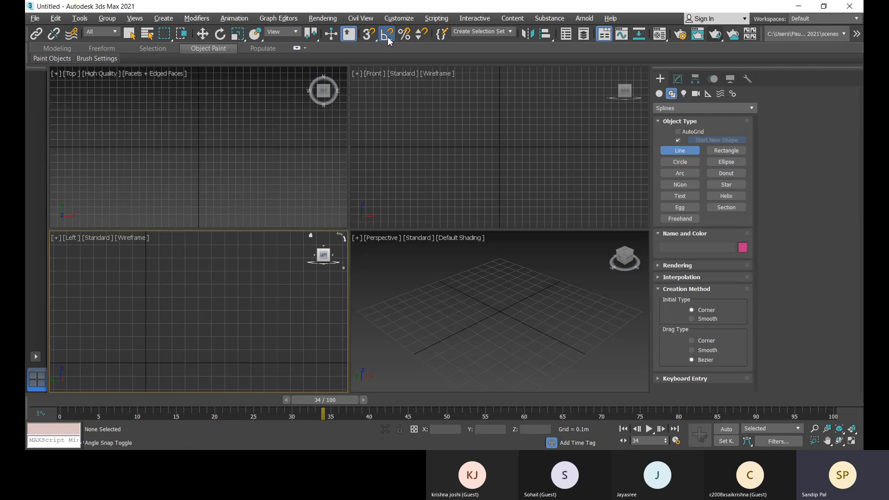
click(370, 35)
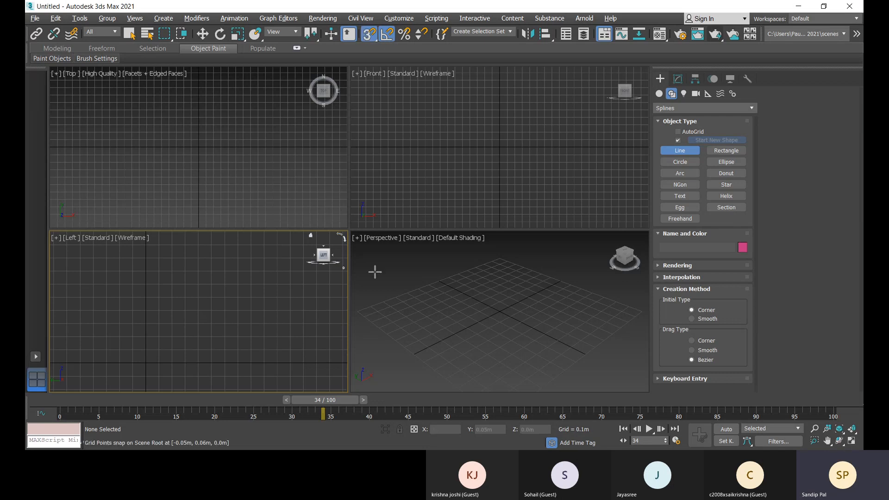
right_click(369, 35)
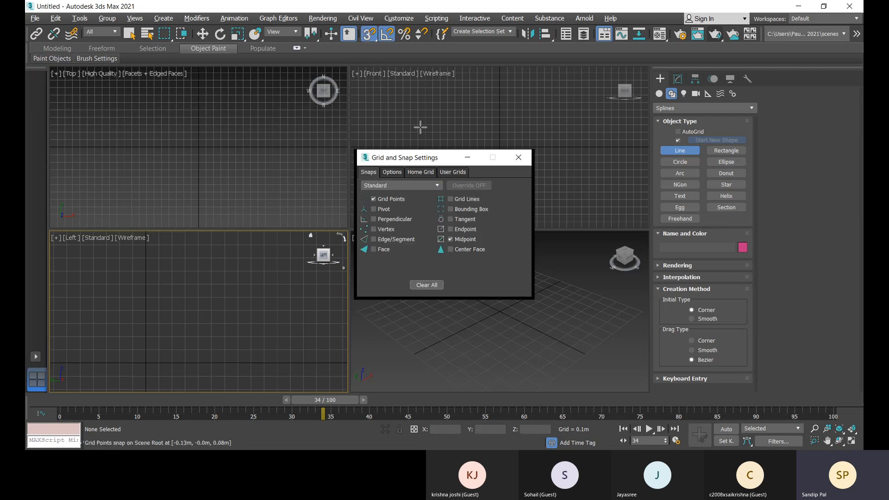
click(526, 162)
right_click(370, 35)
click(519, 158)
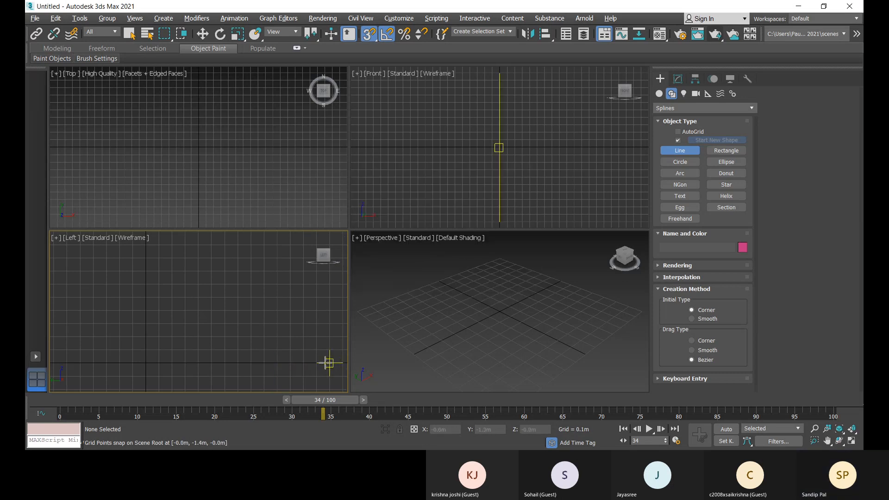
- Draw a floor line in the Left viewport from Y -1.4 m to the origin, and curve it upward with a rounded Bezier corner
click(329, 362)
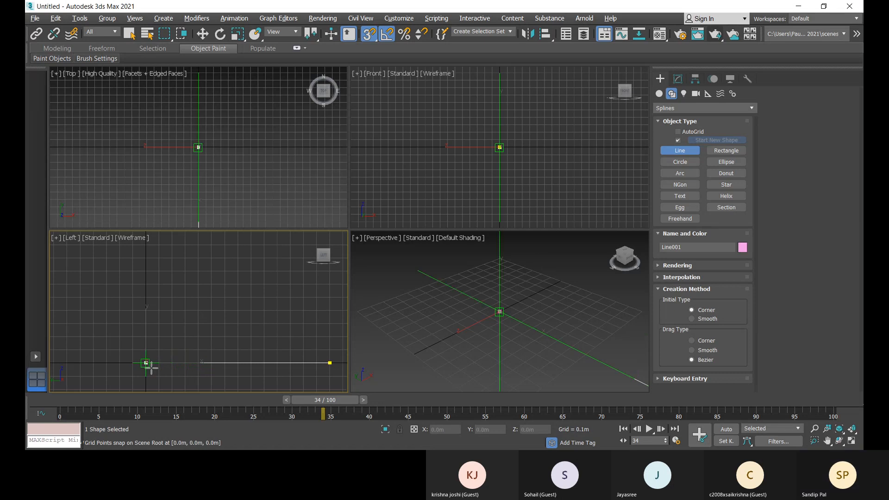
mouse_move(147, 363)
mouse_down()
mouse_move(148, 272)
mouse_move(145, 363)
mouse_up()
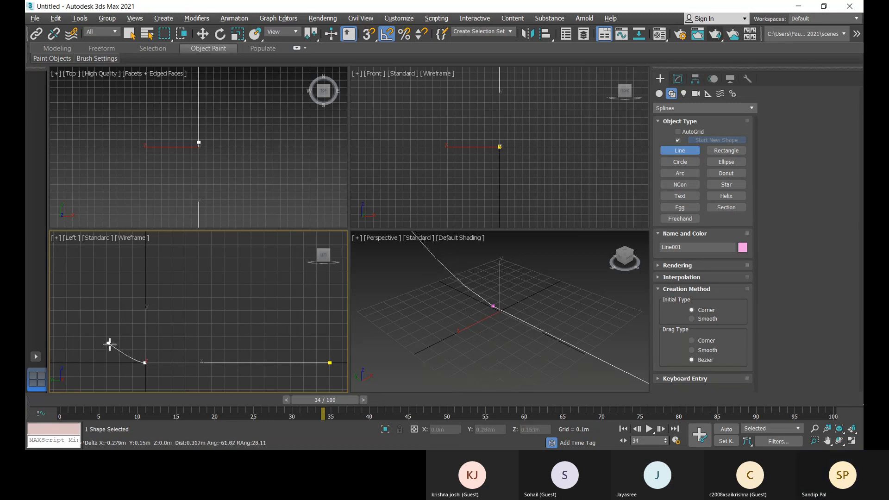
drag(108, 338, 109, 312)
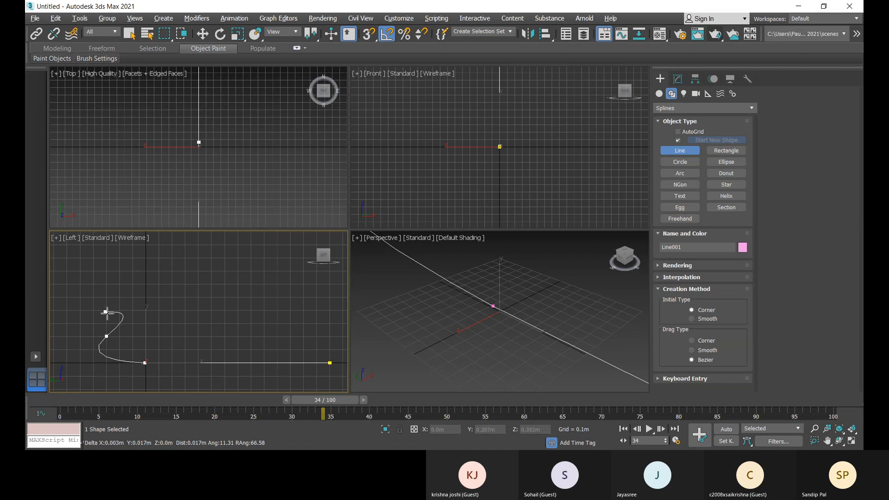
right_click(109, 310)
click(109, 310)
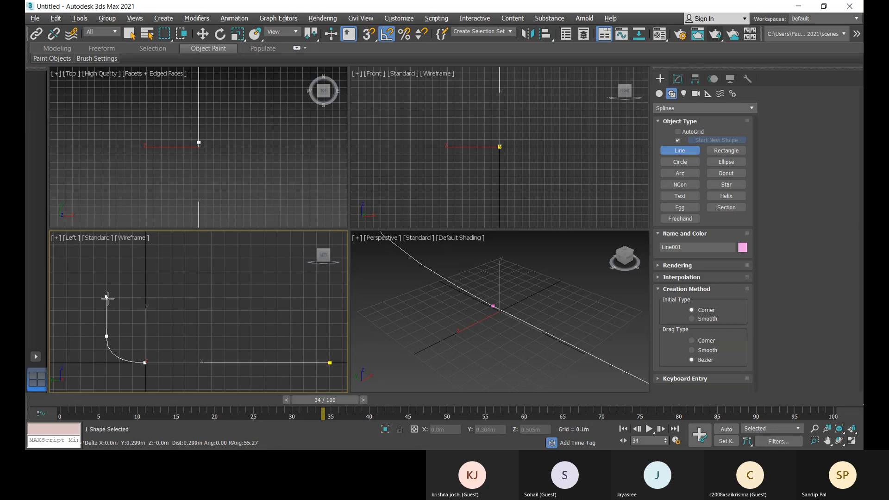
- Extend the line straight up from the rounded corner and finish it as an open L-shaped backdrop profile
click(109, 298)
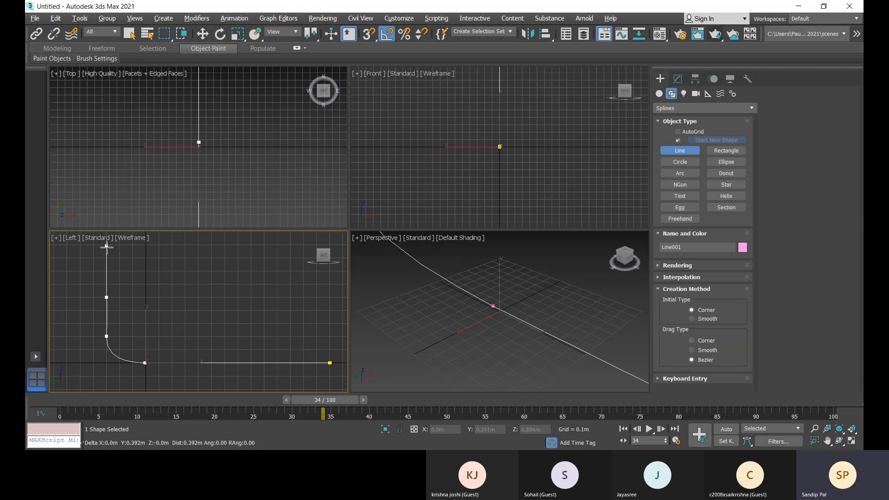
scroll(107, 250, down, 3)
middle_drag(110, 258, 119, 324)
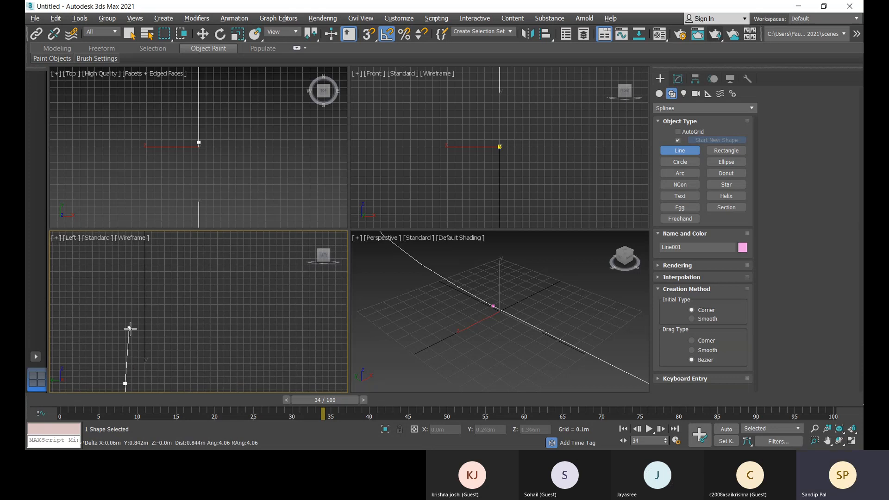
click(125, 294)
right_click(155, 286)
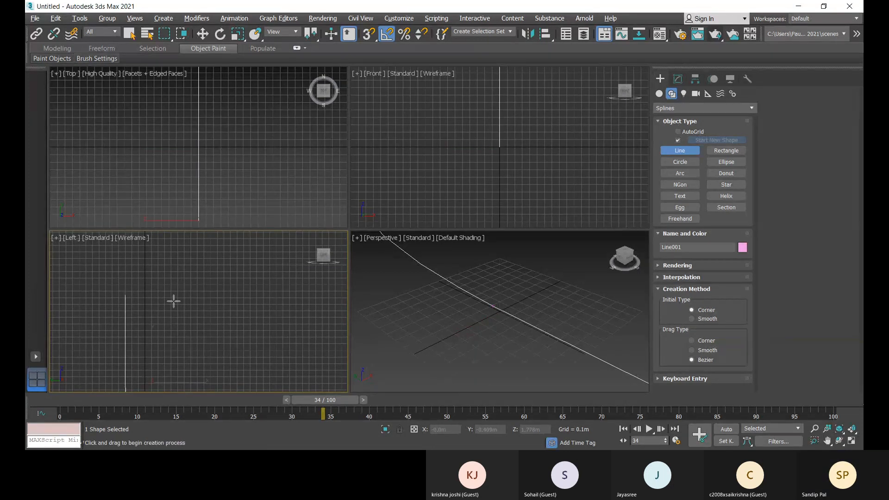
scroll(174, 302, down, 2)
right_click(191, 294)
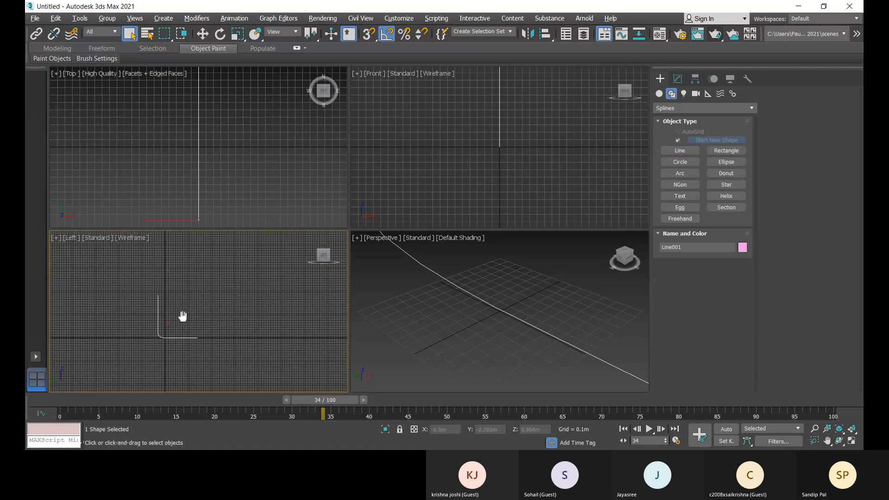
middle_drag(183, 316, 184, 316)
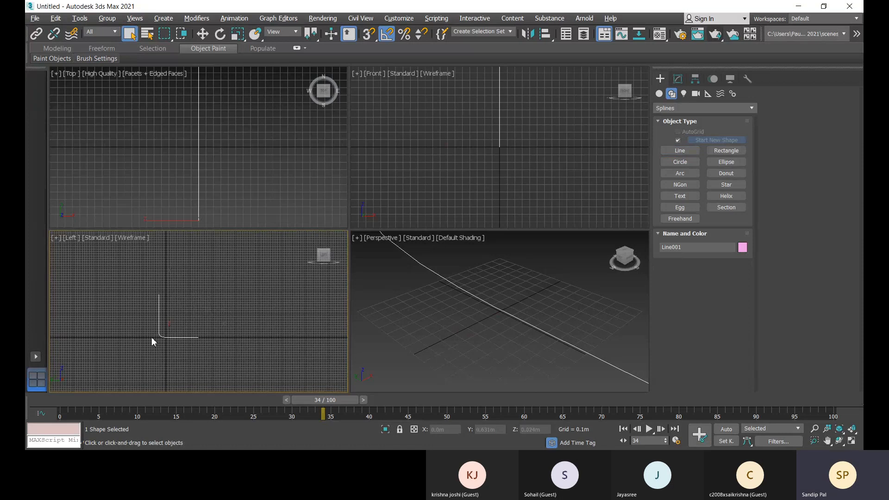
- Apply an Extrude modifier to the L-shaped profile with an amount of 1.0 m
click(678, 80)
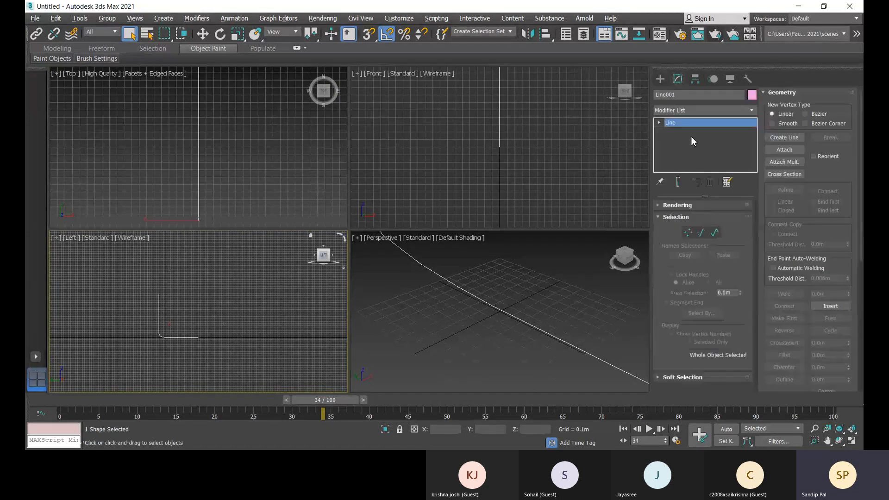
click(687, 111)
text(ex)
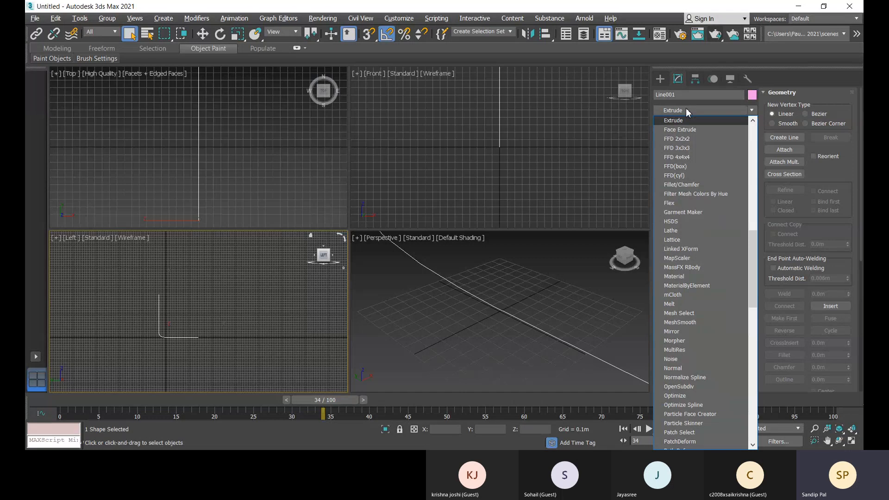
click(688, 120)
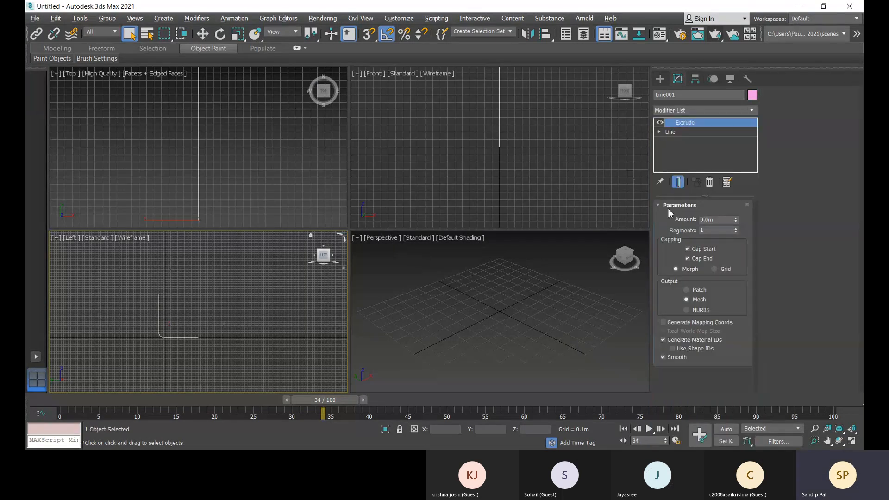
drag(736, 222, 685, 247)
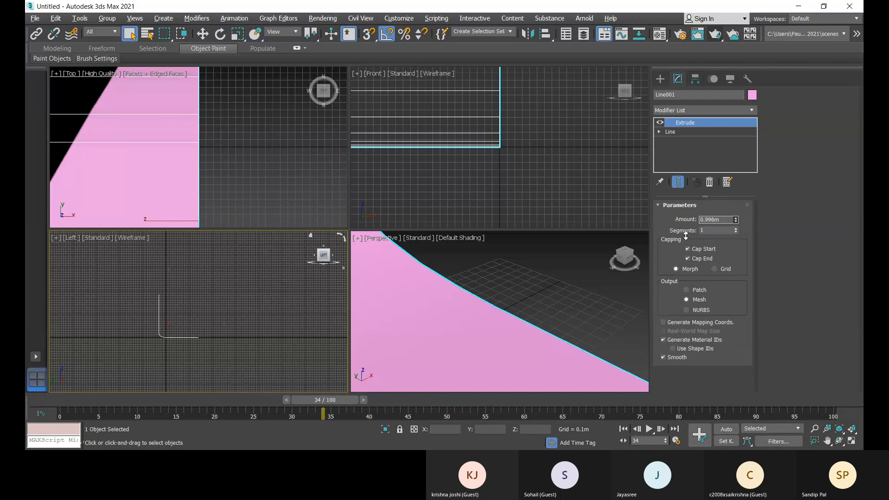
drag(685, 234, 686, 230)
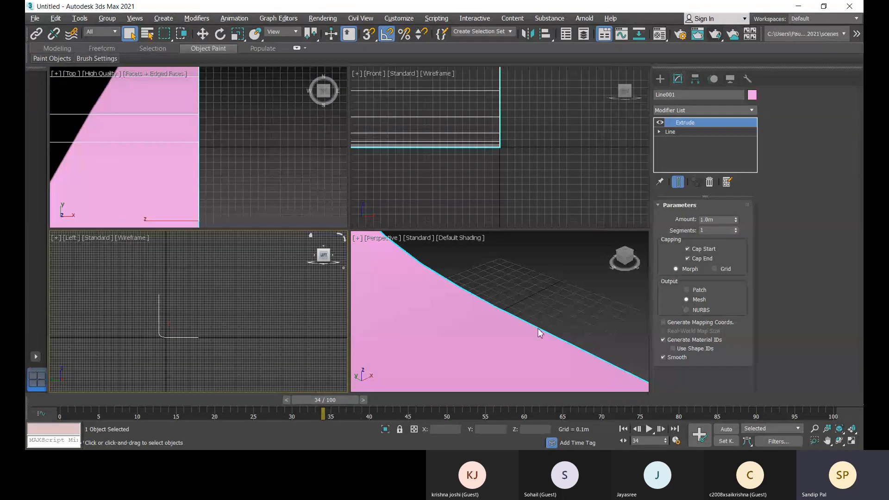
- Widen the backdrop by increasing its extrusion amount to 3.235 m
scroll(537, 329, down, 3)
scroll(549, 343, down, 3)
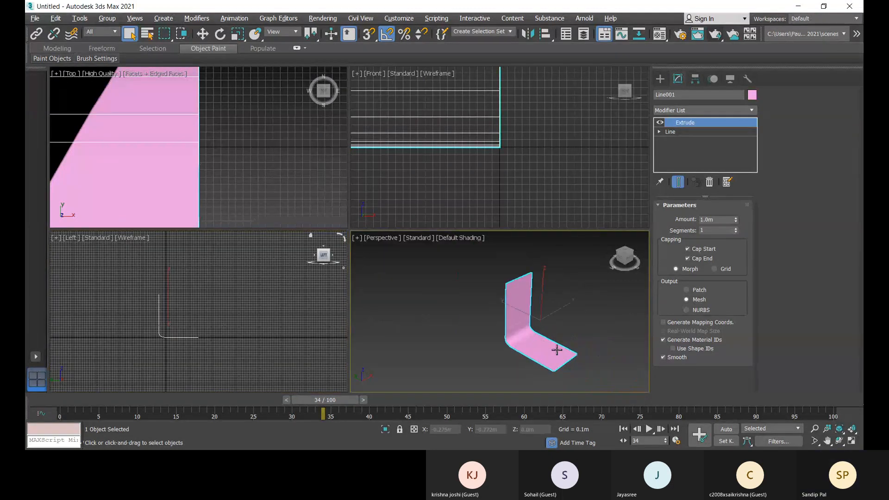
drag(735, 219, 736, 324)
scroll(556, 306, down, 2)
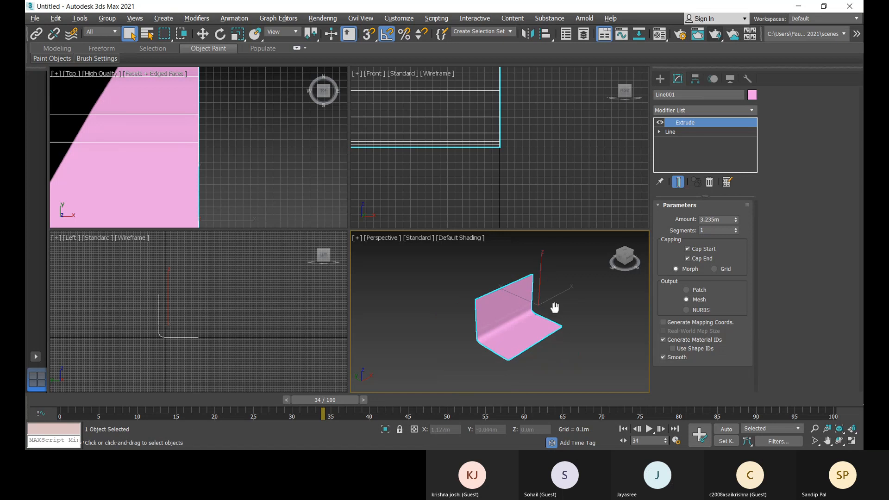
right_click(554, 312)
click(487, 268)
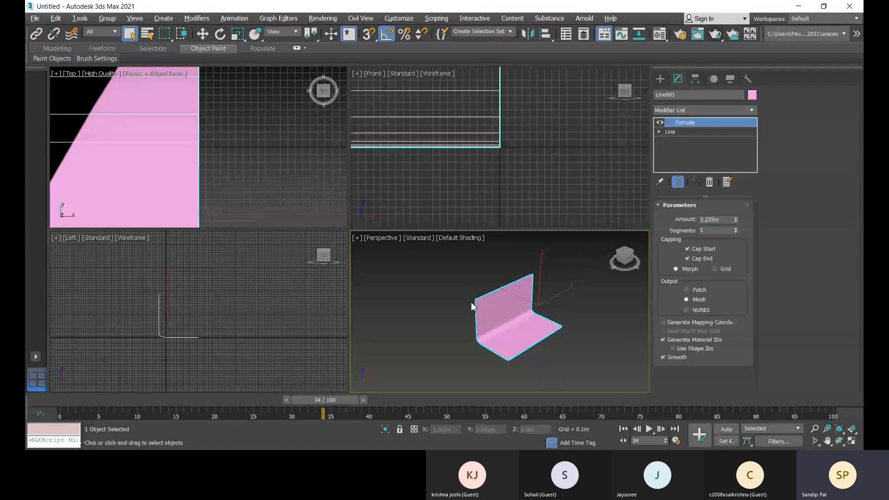
- Move the extruded backdrop along the X axis to about 1.36 m and deselect it
key(w)
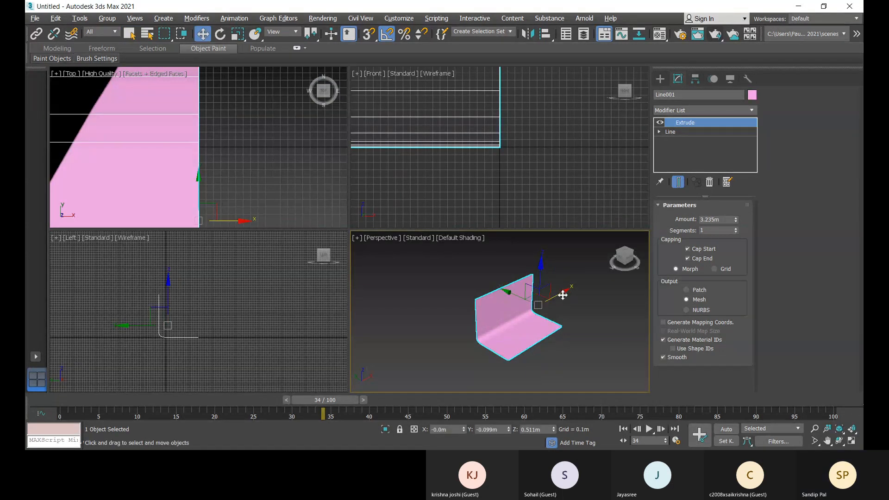
drag(562, 293, 582, 289)
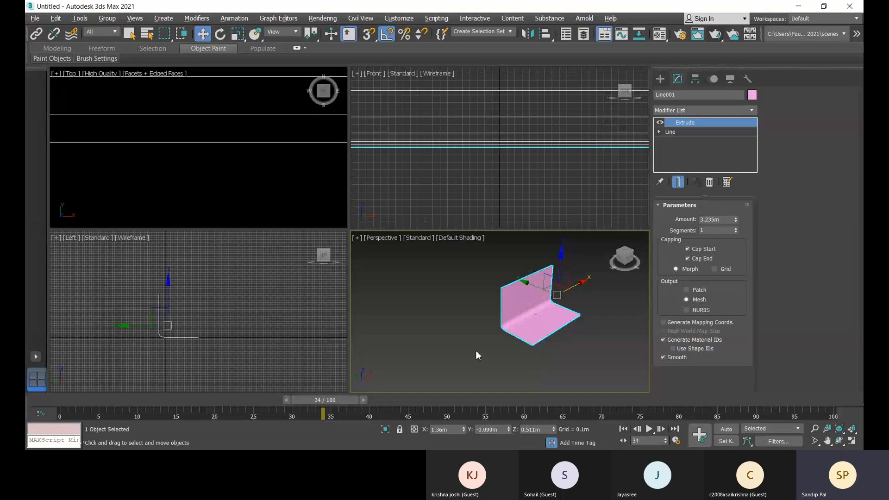
middle_drag(563, 356, 539, 353)
click(569, 347)
scroll(535, 323, up, 5)
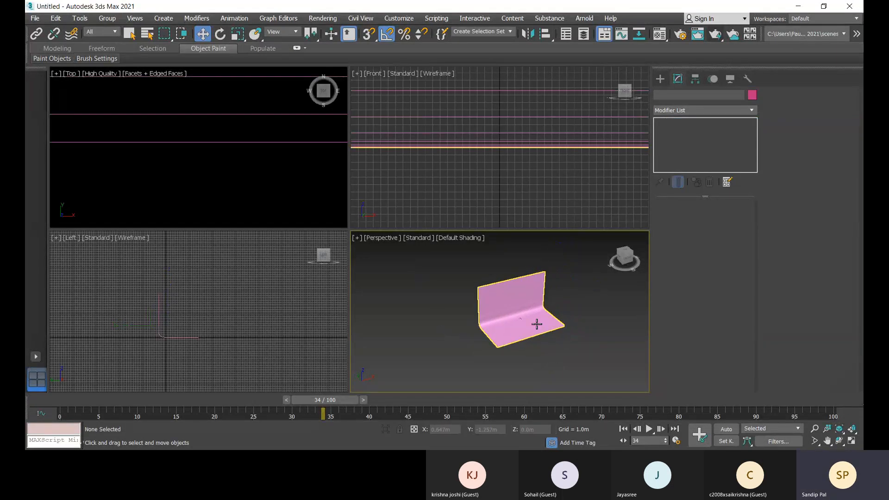
alt+middle_drag(538, 327, 561, 348)
scroll(550, 306, up, 5)
scroll(550, 322, down, 5)
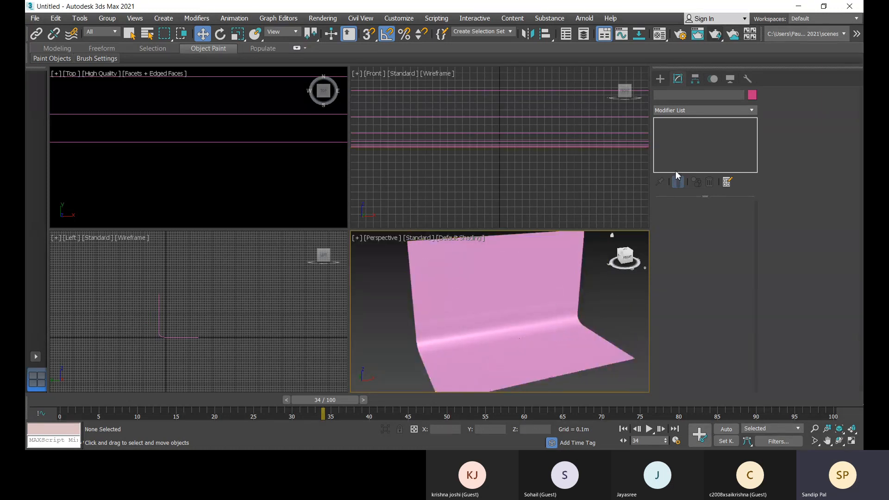
- Create a teapot primitive with a radius of about 0.528 m on the backdrop floor in the Perspective view
click(664, 81)
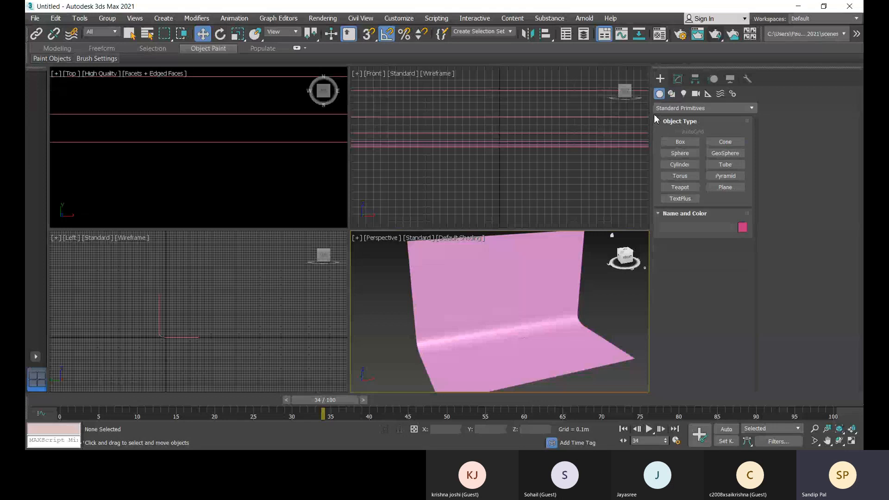
click(681, 187)
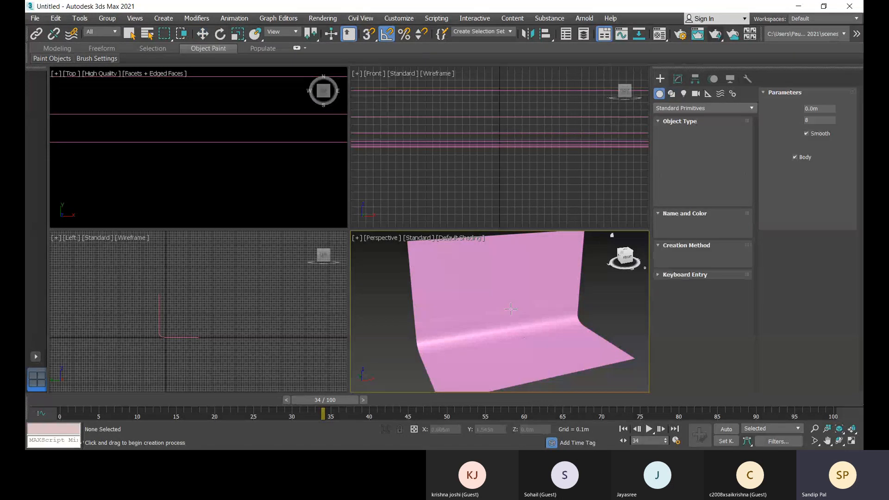
click(465, 361)
drag(465, 360, 513, 366)
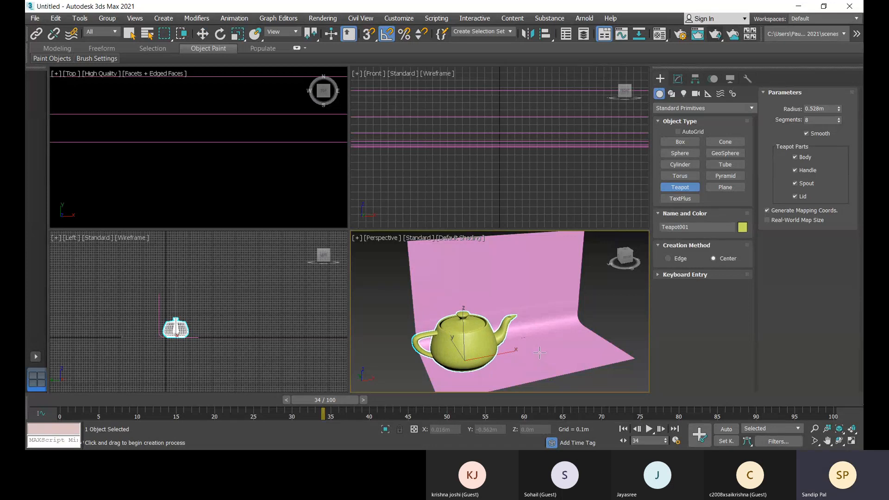
- Add a smaller teapot of about 0.255 m radius beside it and remove its lid and spout to form a cup
drag(536, 356, 543, 359)
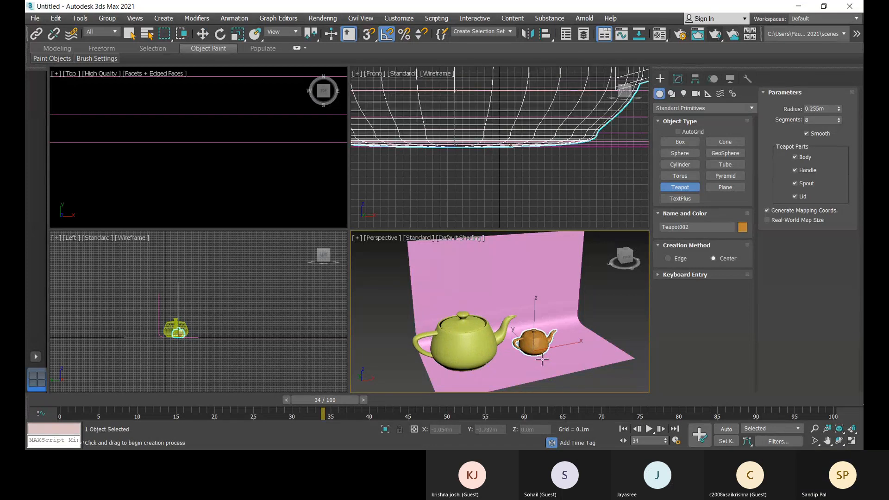
click(795, 197)
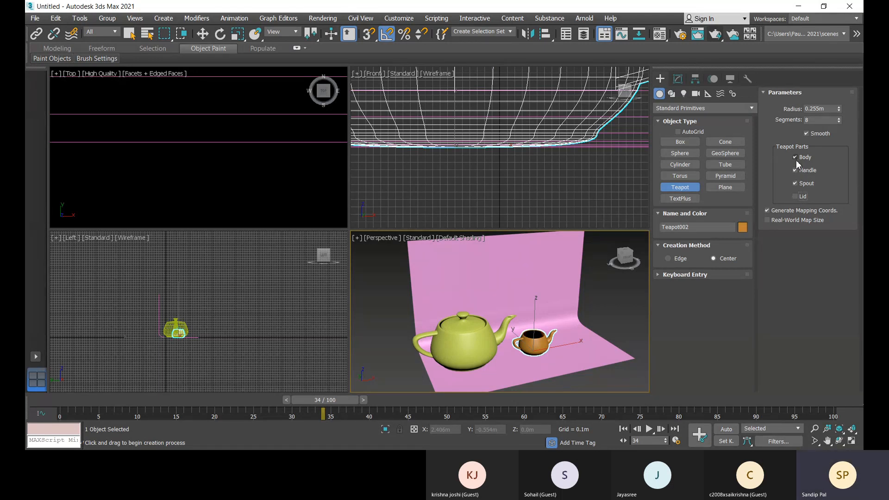
click(795, 184)
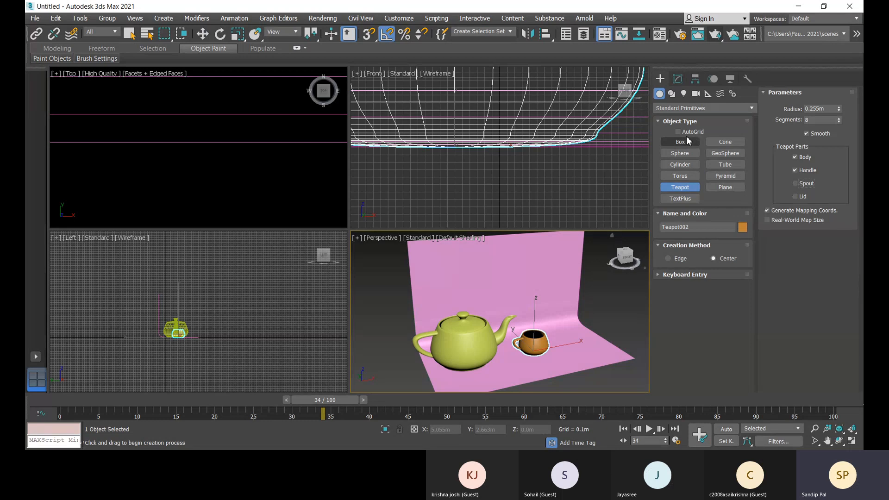
- Create a Torus Knot beside the cup with a base radius of about 0.139 m and a cross-section radius of about 0.047 m
click(703, 108)
click(703, 116)
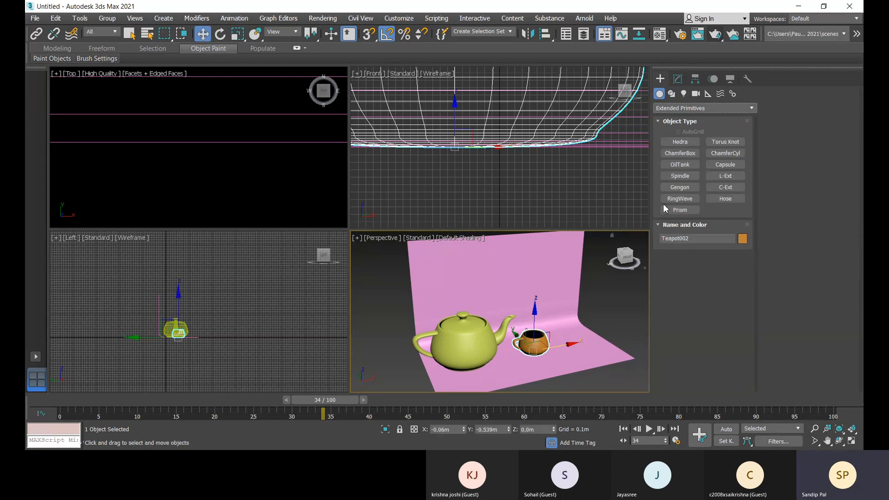
click(726, 141)
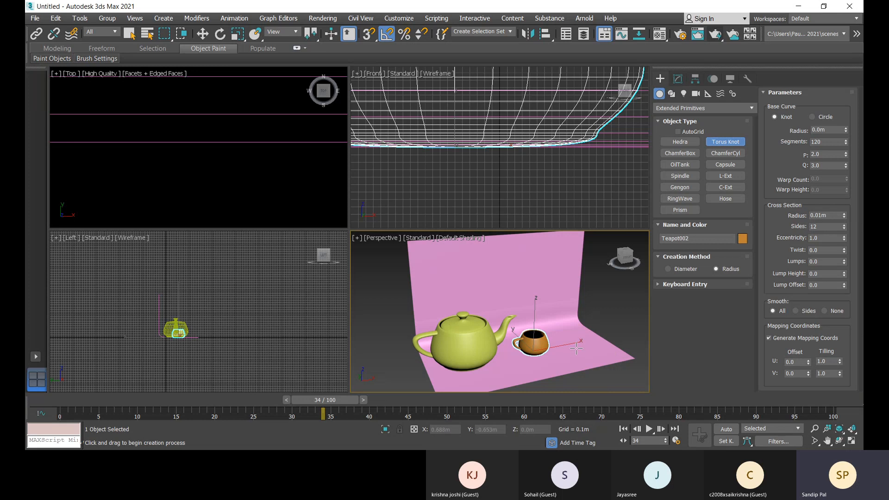
drag(575, 345, 579, 347)
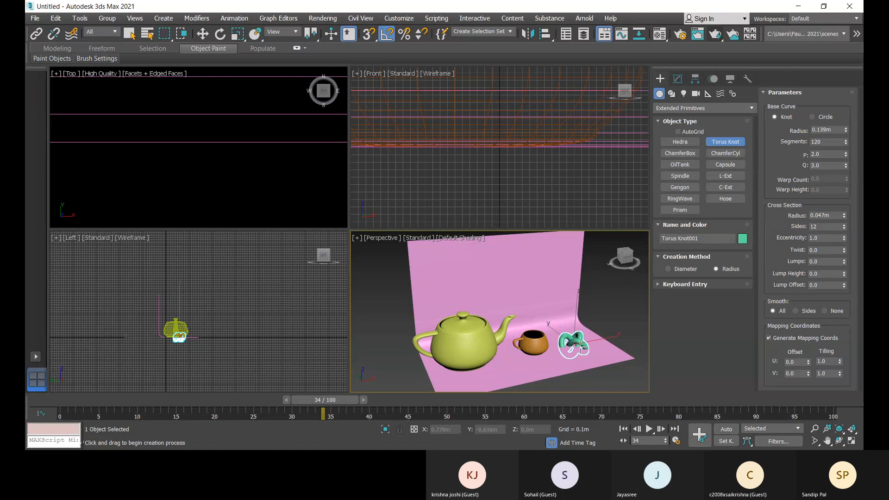
click(581, 348)
- Raise the torus knot along the Z axis to about 0.178 m so it sits above the backdrop floor
key(w)
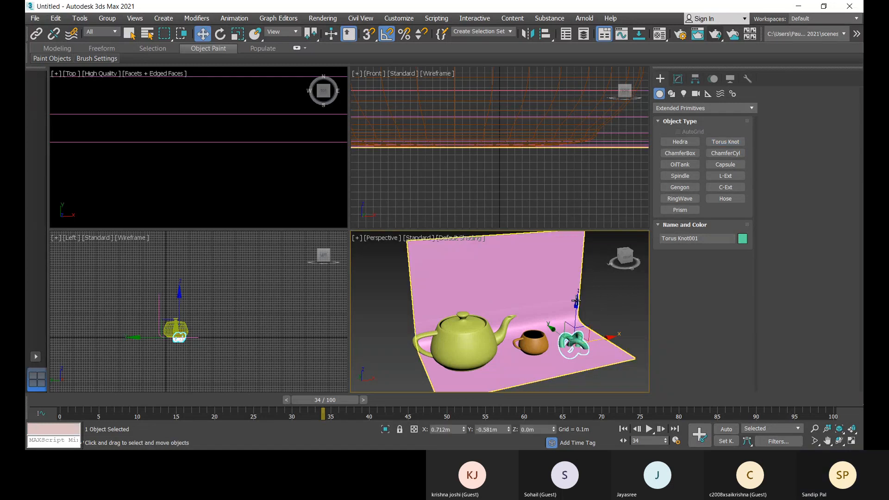
drag(578, 303, 575, 297)
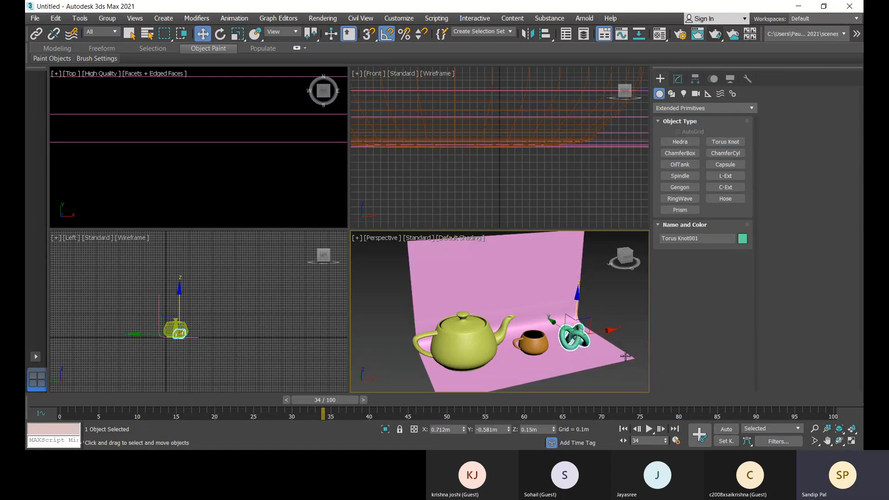
middle_drag(616, 360, 600, 373)
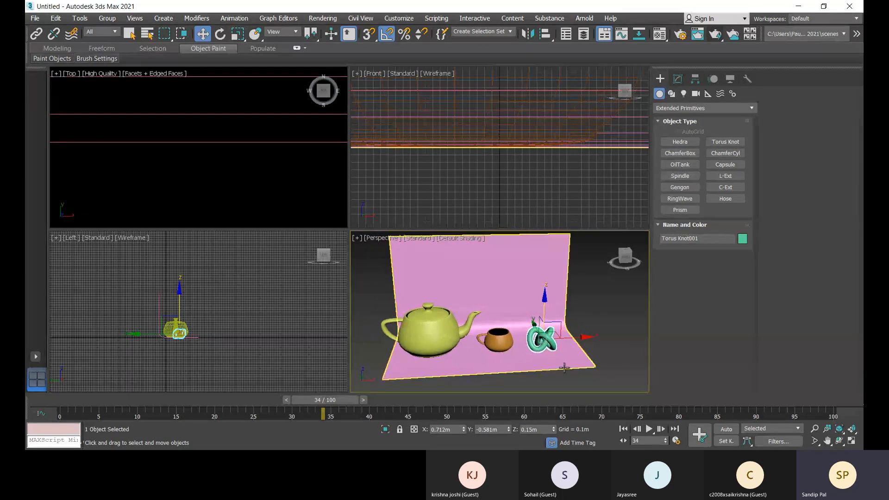
scroll(500, 353, up, 5)
scroll(510, 350, down, 4)
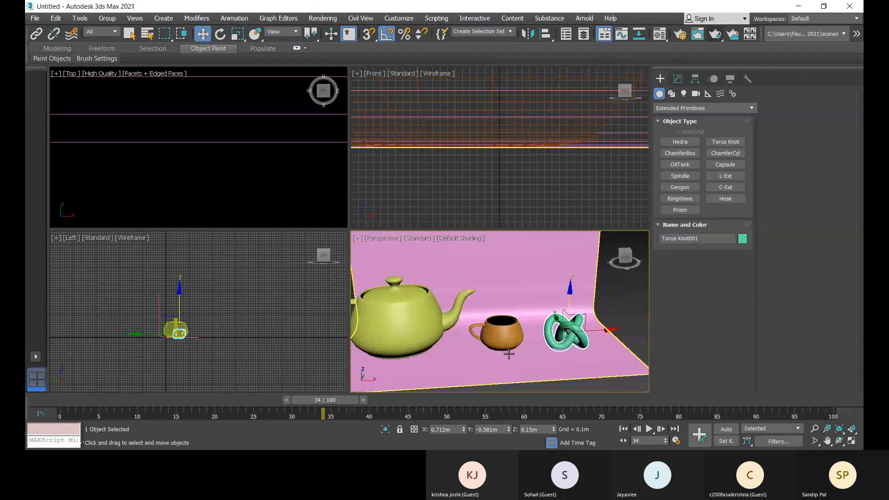
key(alt+w)
middle_drag(504, 352, 555, 349)
drag(557, 239, 557, 235)
- Render the Perspective view framed on the teapot, cup and torus knot, and close the rendered image
middle_drag(505, 275, 526, 155)
scroll(526, 155, down, 8)
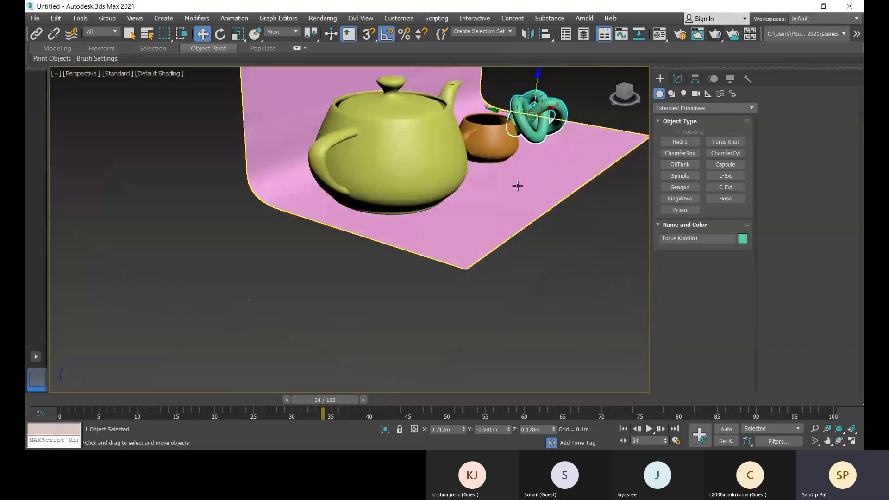
middle_drag(481, 312, 430, 312)
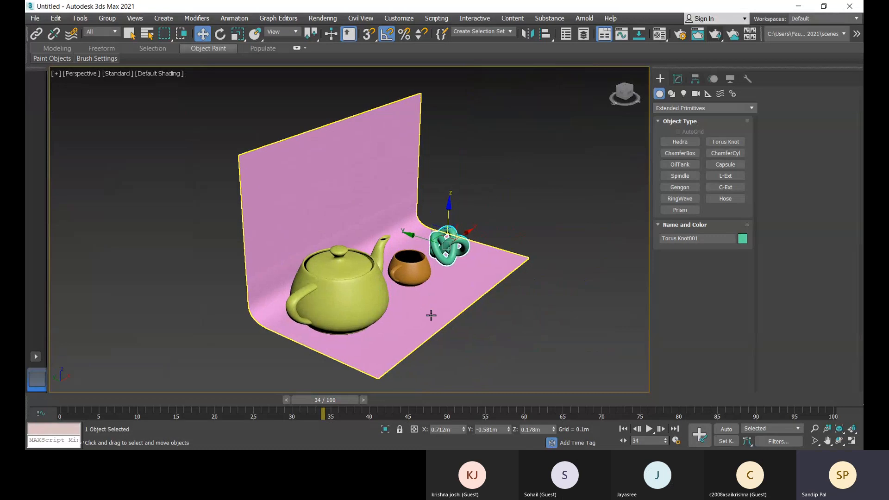
middle_drag(451, 279, 458, 280)
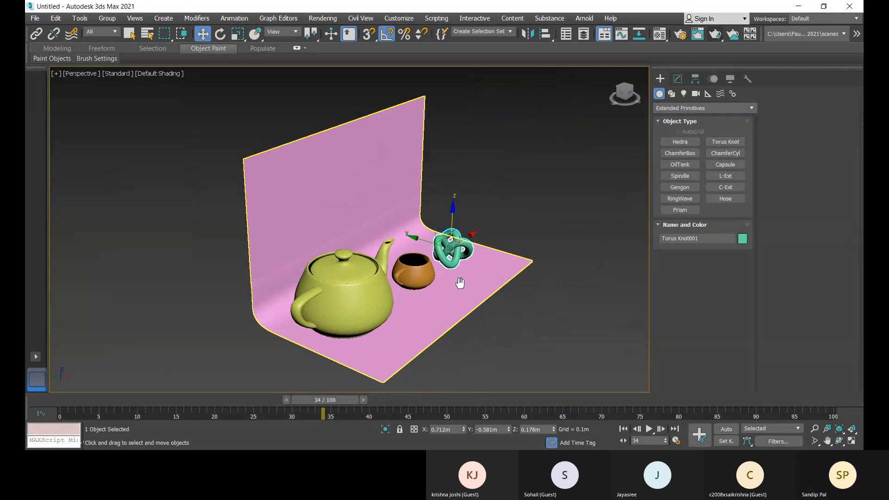
scroll(460, 283, up, 6)
alt+middle_drag(510, 234, 557, 308)
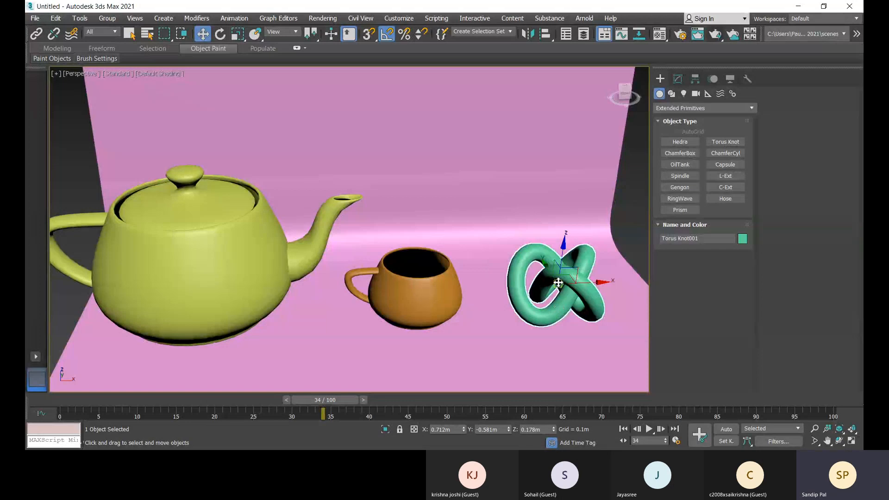
click(716, 34)
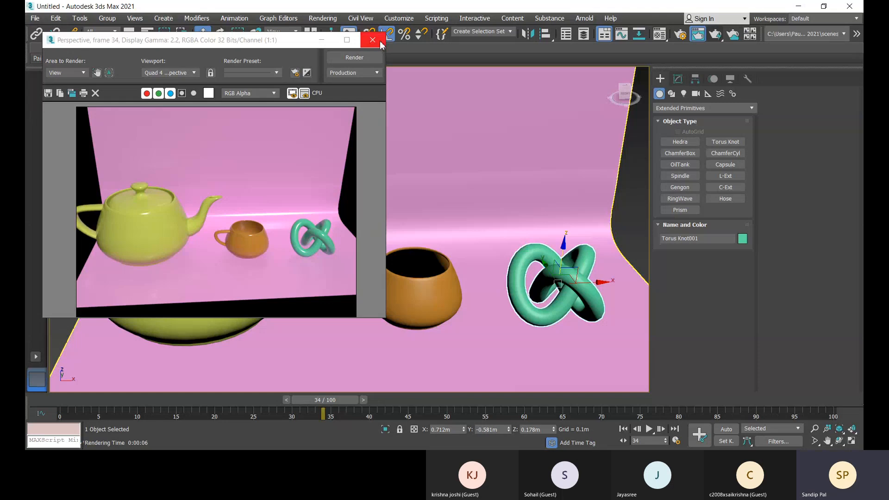
click(381, 41)
- Show the photometric light types and shift the large teapot slightly along the X axis toward the cup
scroll(402, 297, down, 5)
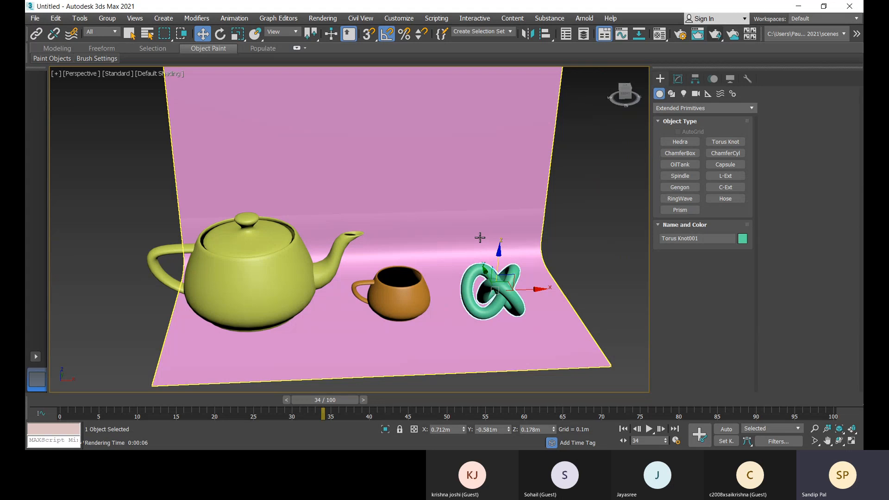
click(683, 94)
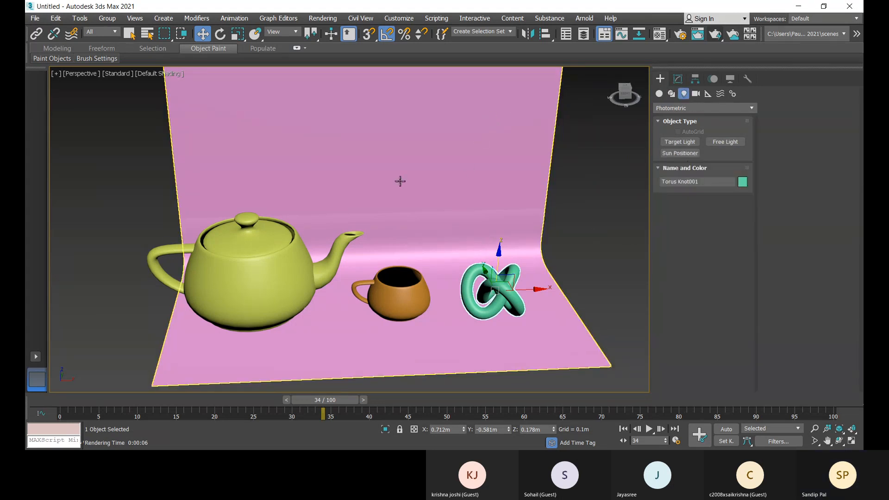
middle_drag(347, 309, 339, 319)
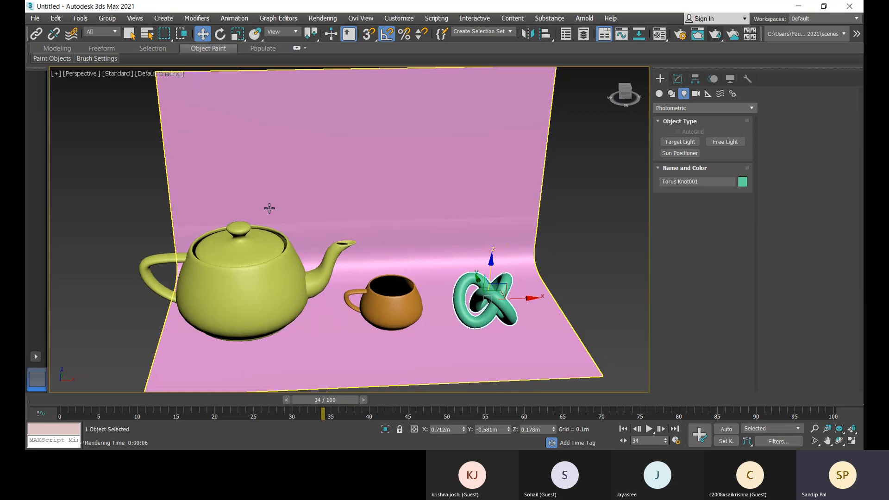
middle_drag(285, 302, 284, 299)
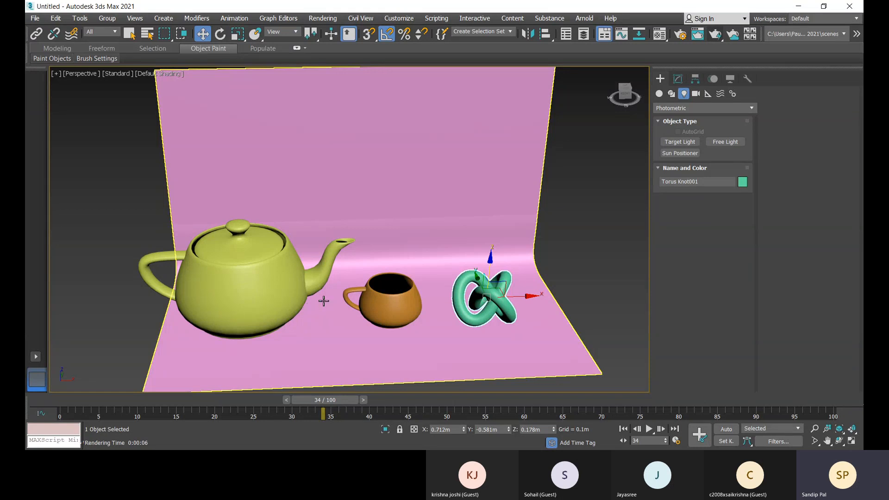
click(258, 292)
drag(293, 314, 313, 314)
- Rotate the cup to about 161° and the large teapot to about -30° around their Z axes
click(413, 313)
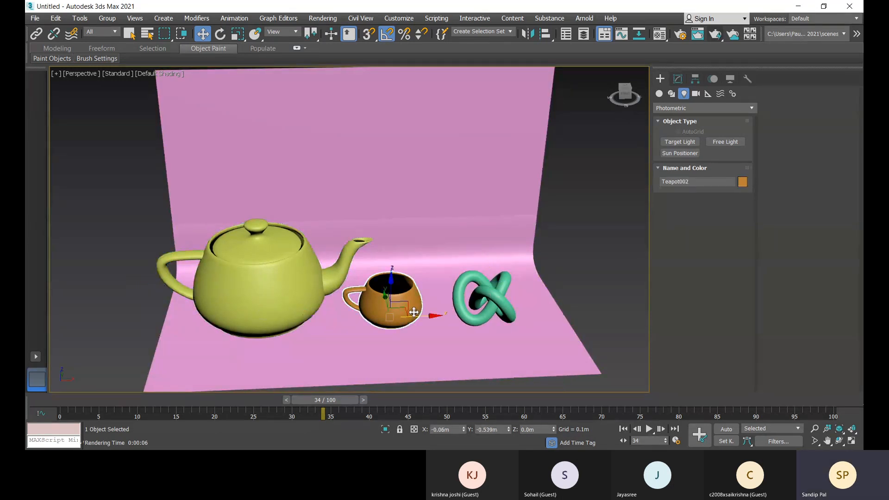
key(e)
drag(418, 332, 220, 303)
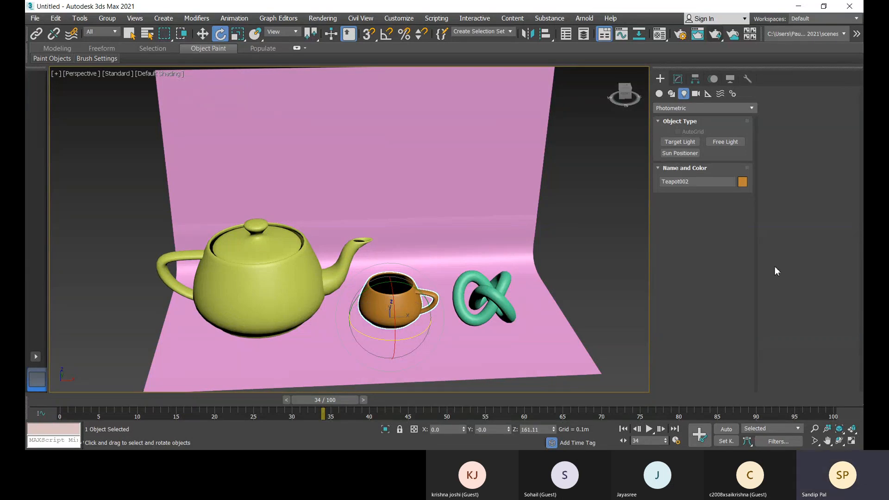
click(255, 283)
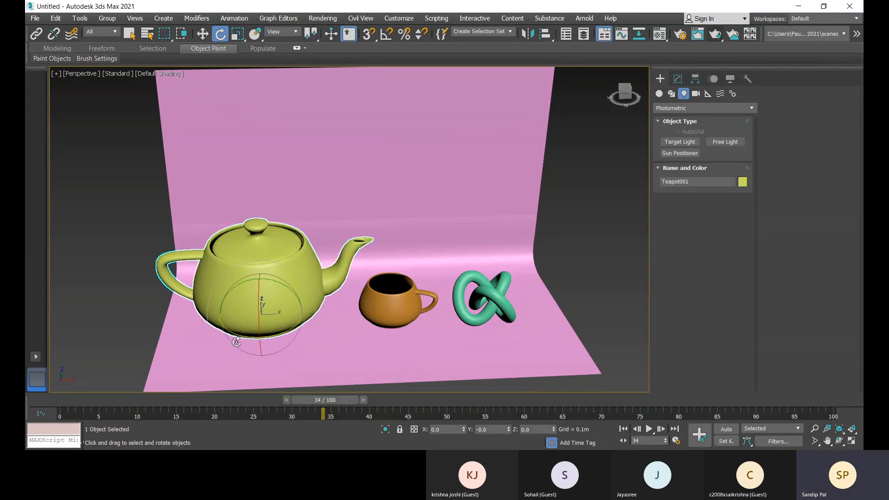
drag(241, 337, 214, 348)
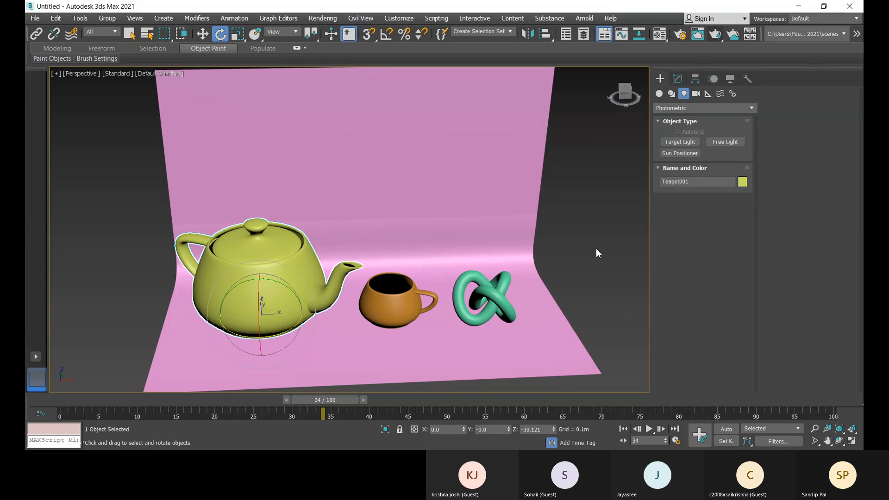
- Move the teapot, cup and torus knot together about 0.105 m along the X axis and deselect them
middle_drag(596, 249, 584, 248)
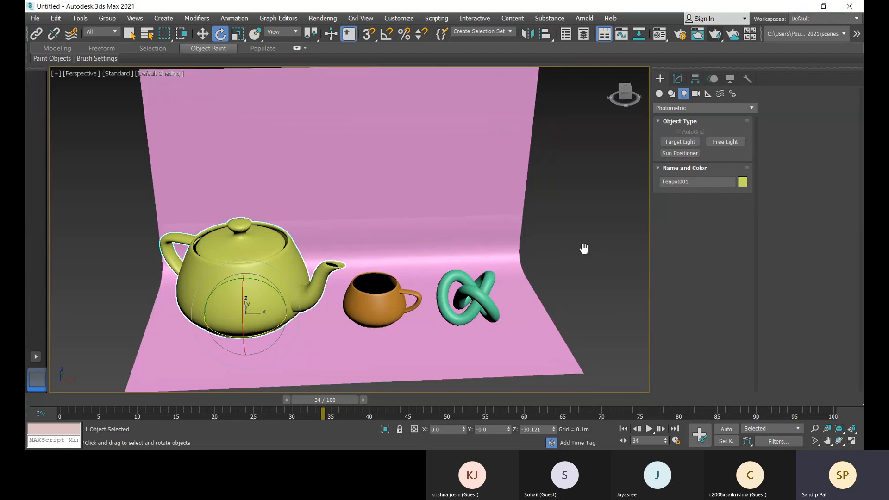
click(479, 305)
ctrl+click(387, 310)
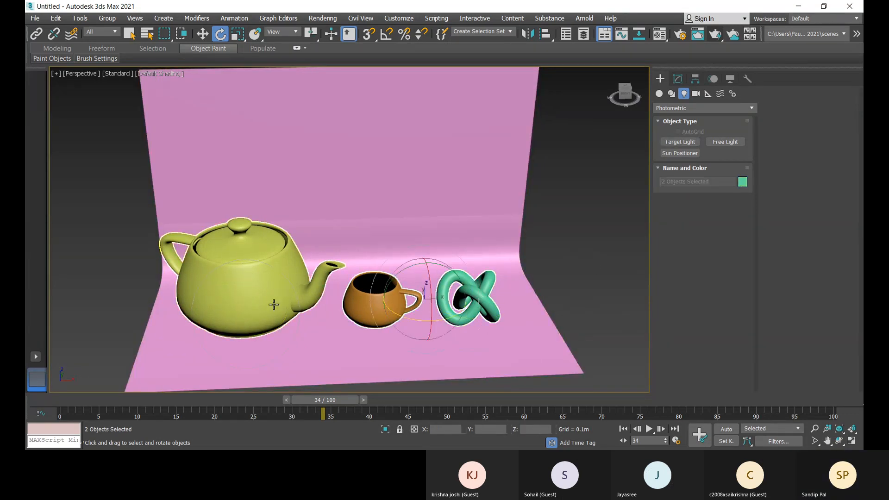
ctrl+click(273, 304)
key(w)
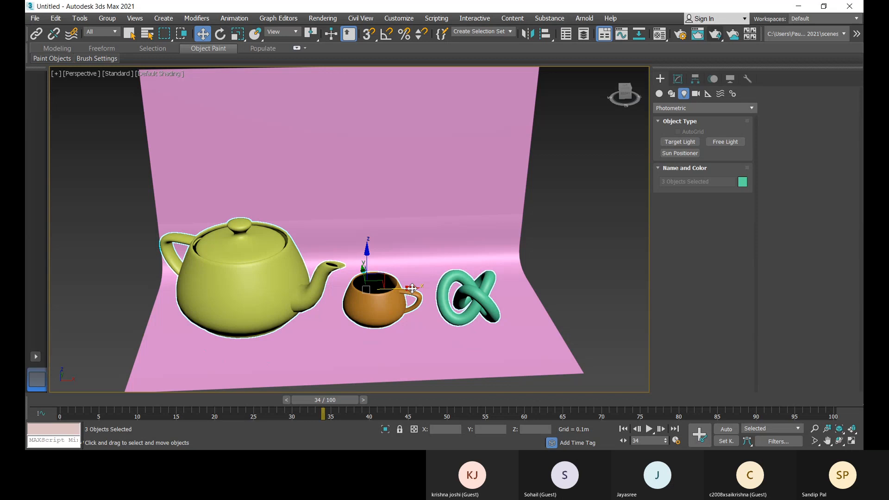
drag(413, 288, 424, 289)
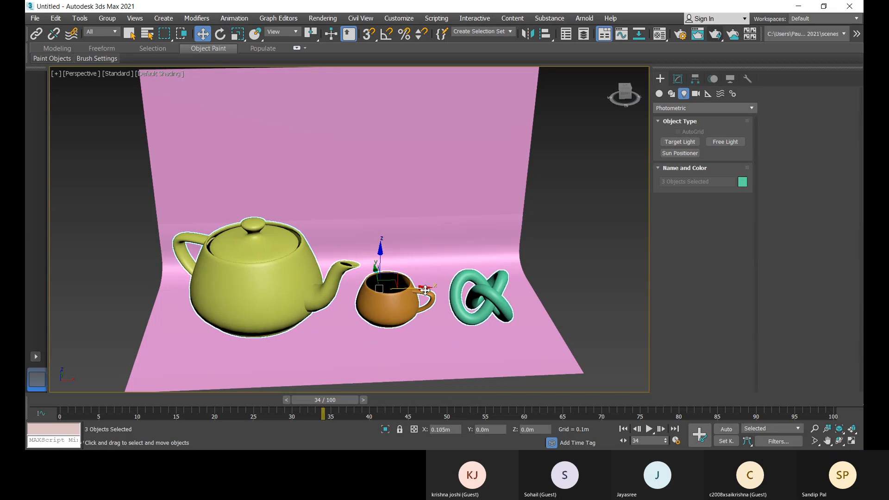
click(600, 249)
- Switch to the four-viewport layout and frame the teapot, cup and torus knot in the Perspective, Front and Top views
middle_drag(626, 282, 638, 276)
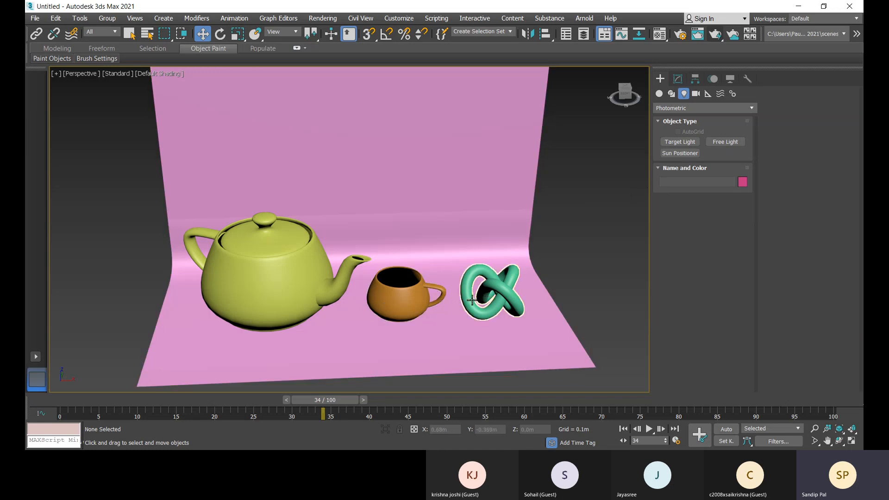
middle_drag(471, 300, 445, 265)
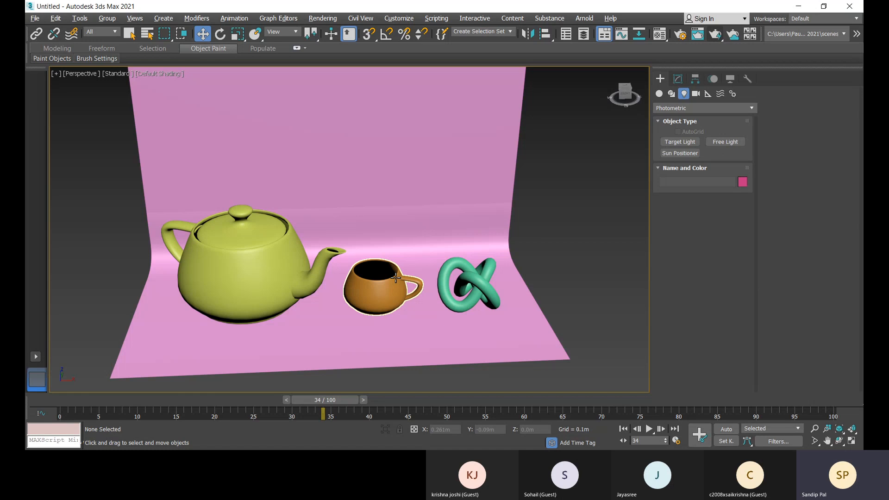
key(alt+w)
scroll(356, 267, down, 5)
middle_drag(437, 312, 510, 348)
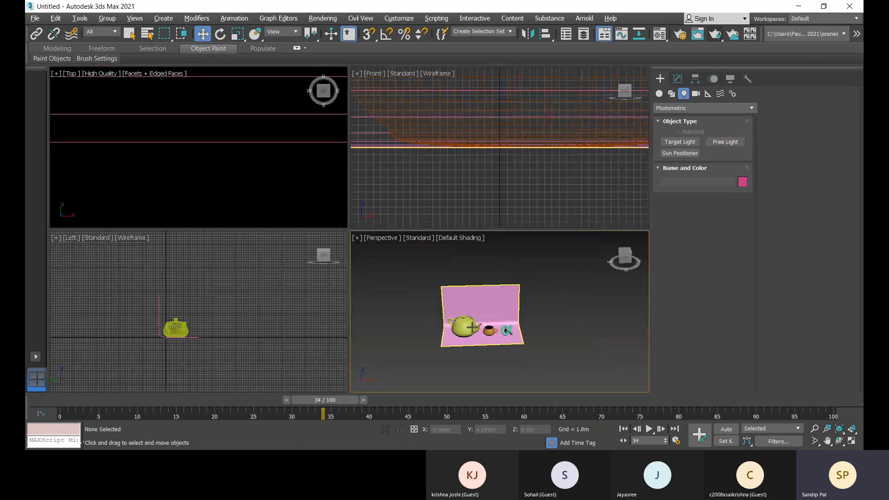
scroll(472, 328, up, 6)
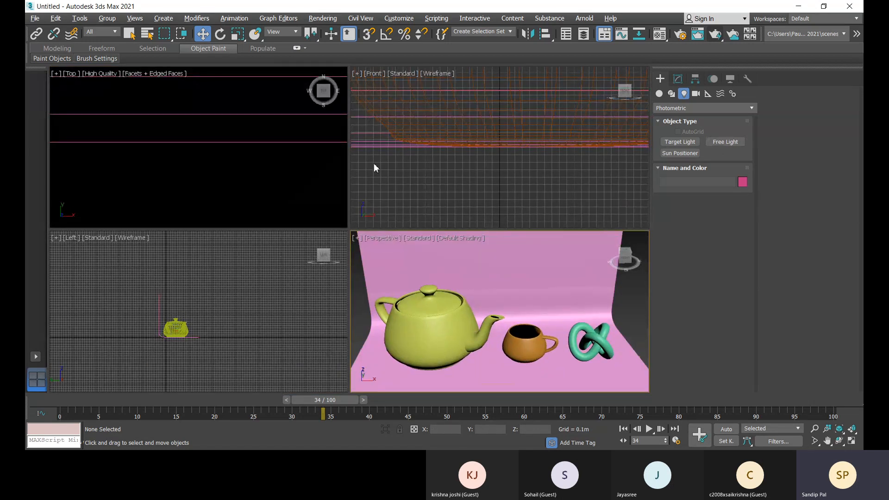
scroll(440, 179, down, 4)
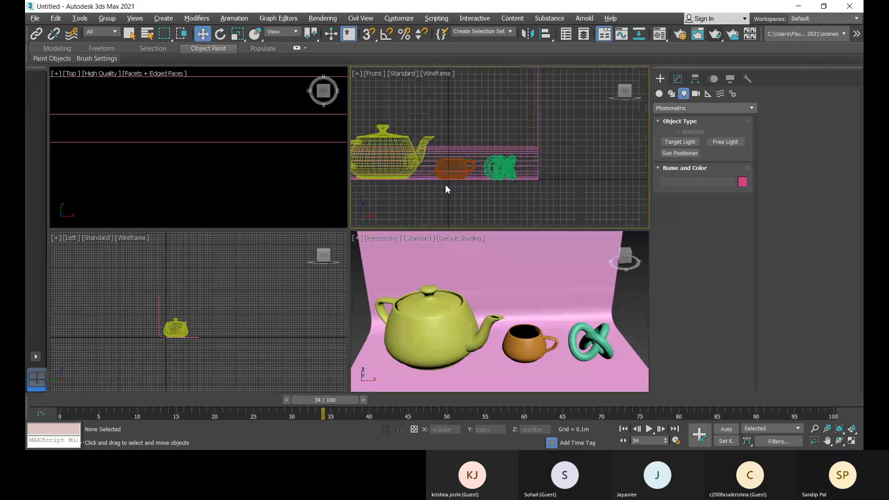
scroll(446, 188, down, 3)
middle_drag(447, 190, 481, 198)
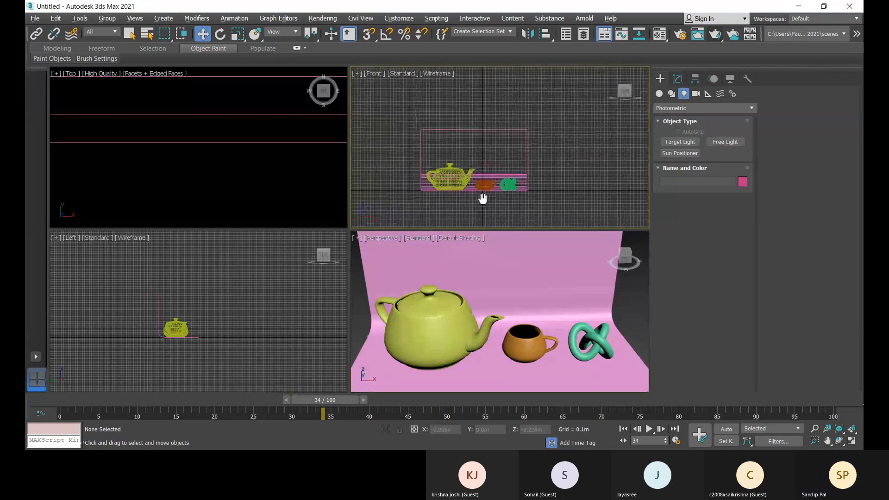
click(675, 147)
scroll(166, 184, down, 5)
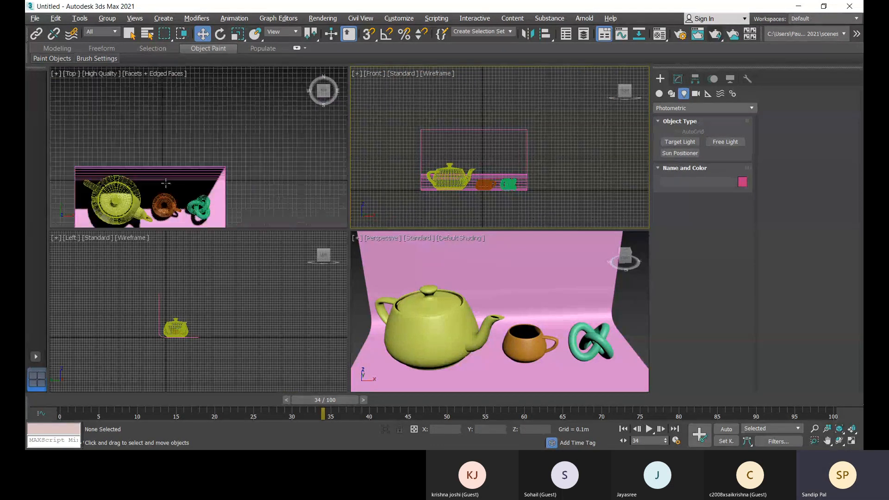
middle_drag(165, 183, 194, 140)
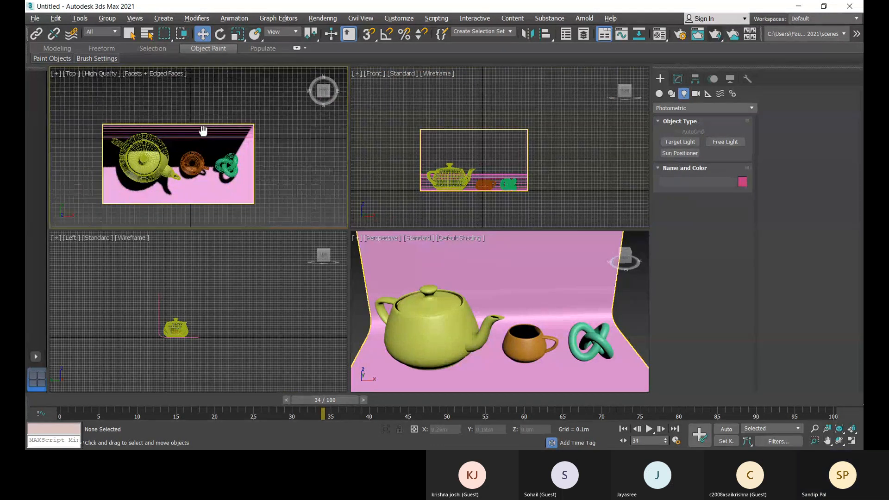
- Create a photometric target light in the Front view between teapot and cup, about 1.314 m above its target, declining the exposure control change
click(687, 146)
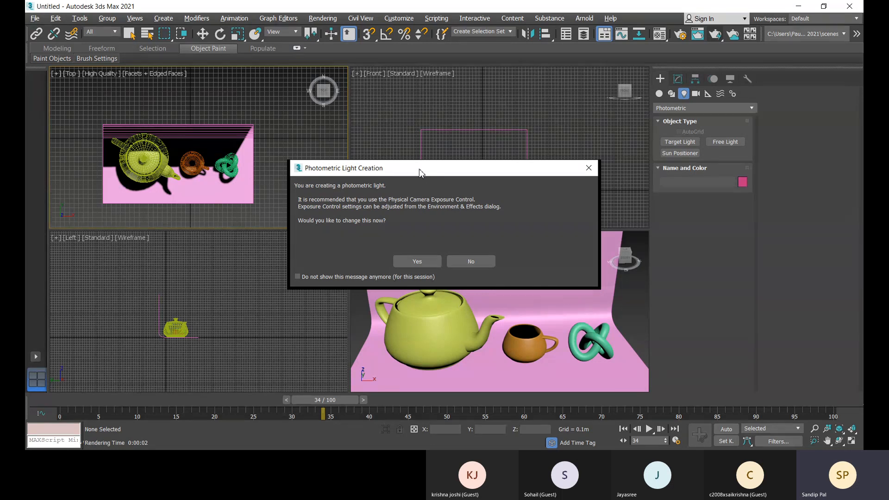
drag(422, 173, 427, 167)
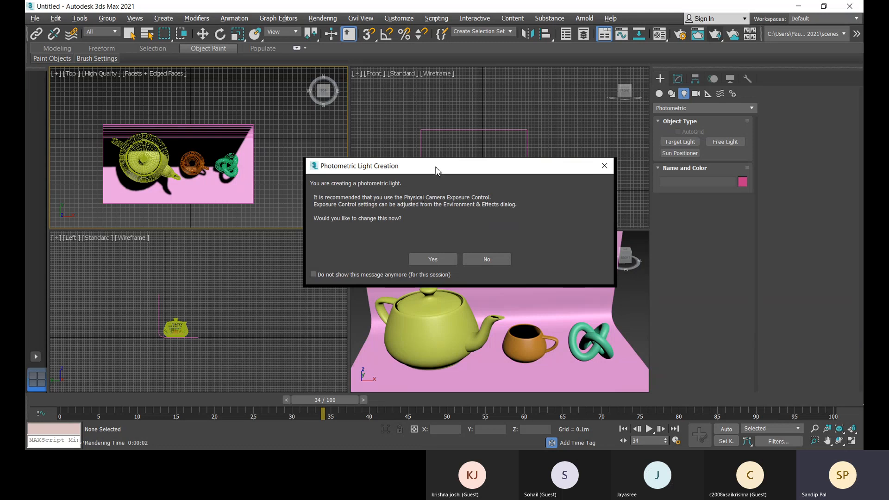
drag(436, 170, 412, 175)
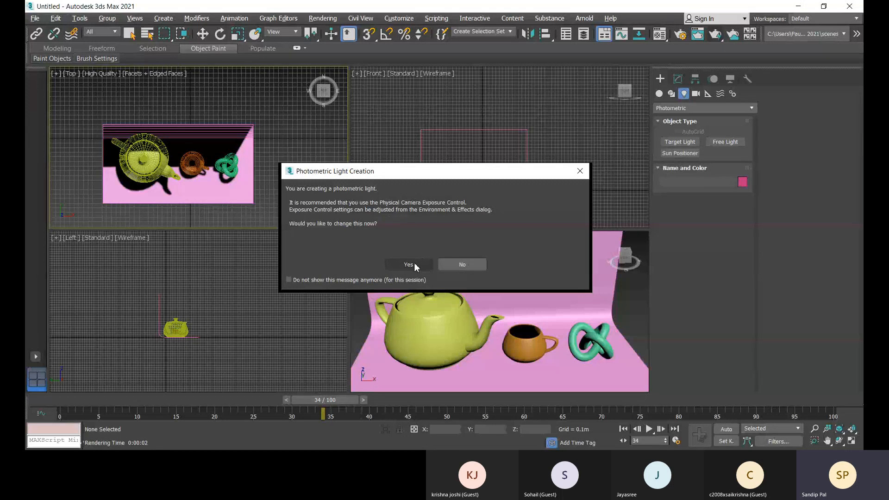
click(457, 265)
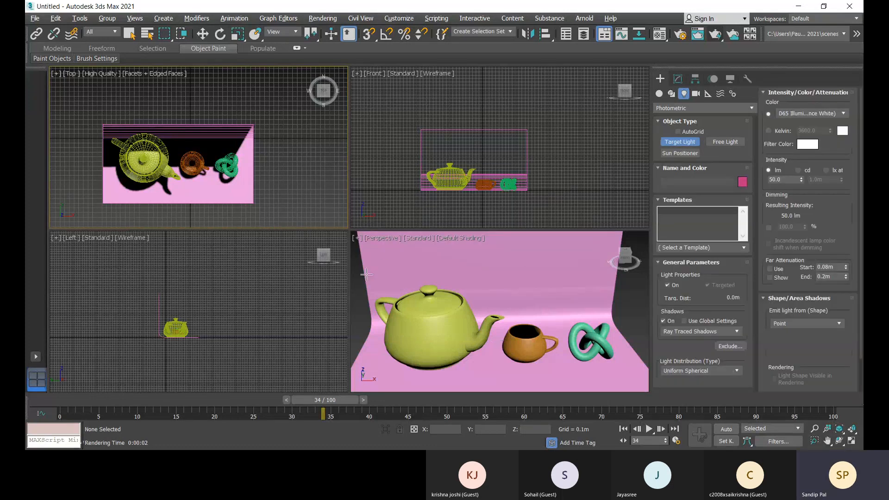
drag(471, 143, 473, 187)
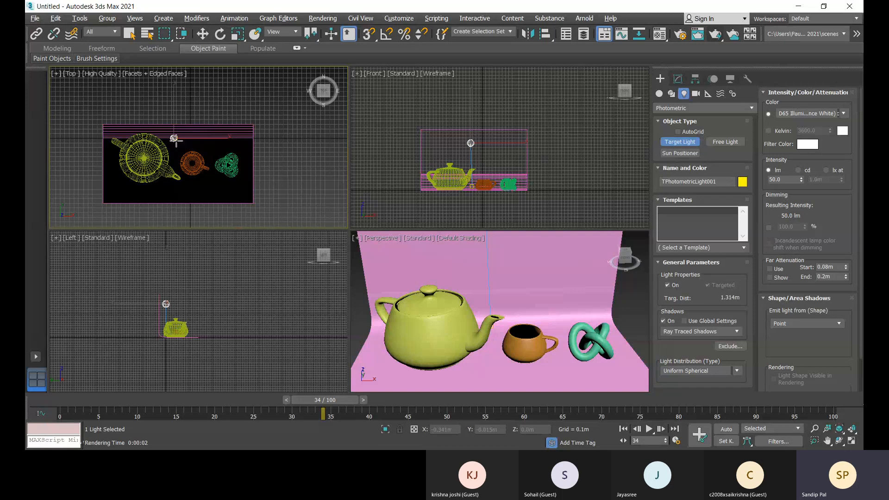
- Move the photometric light along the Y axis in front of the objects, to about -1.416 m
key(w)
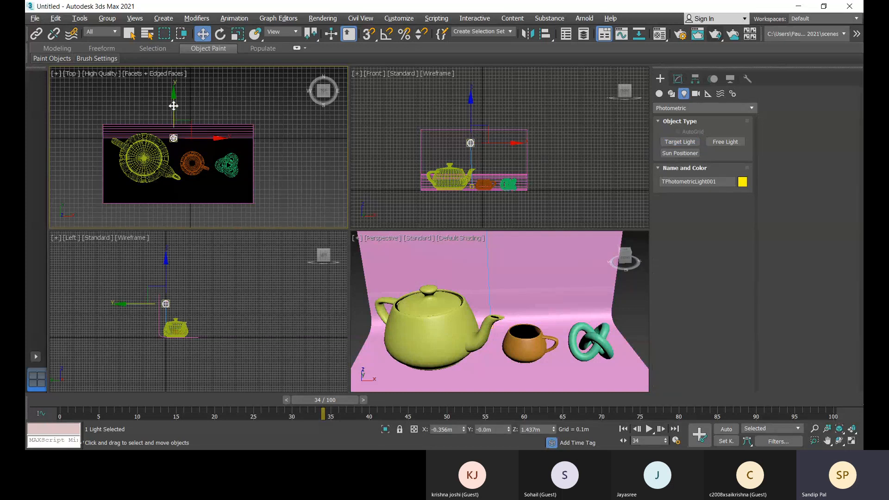
drag(173, 106, 168, 166)
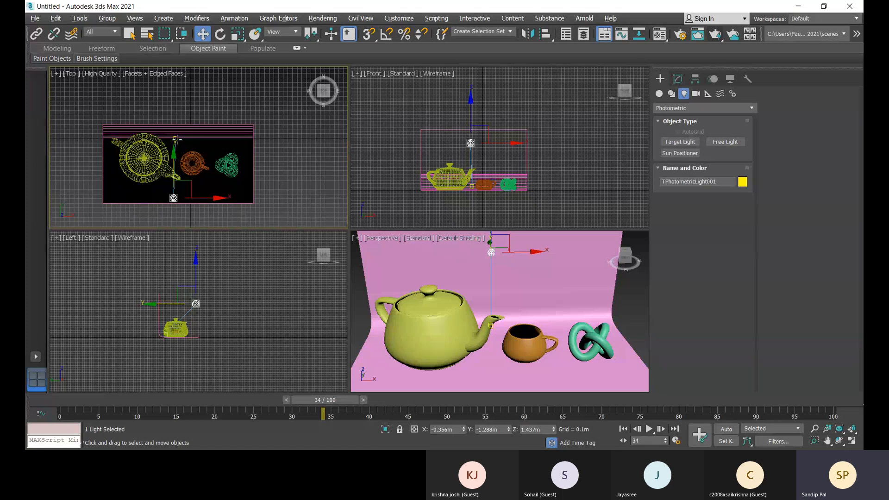
drag(176, 139, 176, 145)
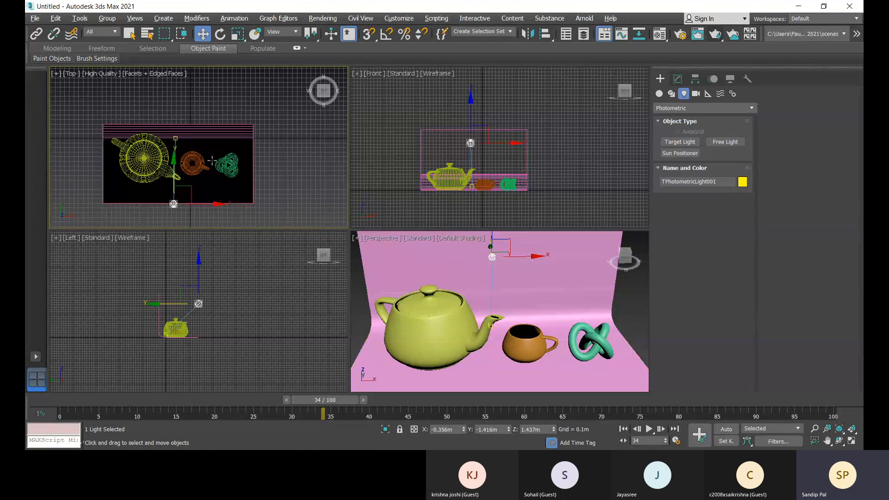
- Move the light's target along the Y axis to about -0.395 m, between the teapot spout and the cup
click(491, 325)
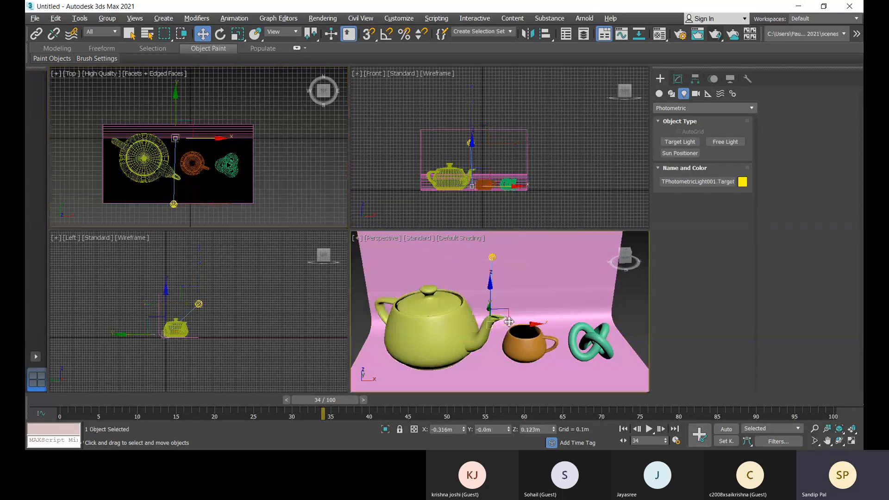
click(178, 98)
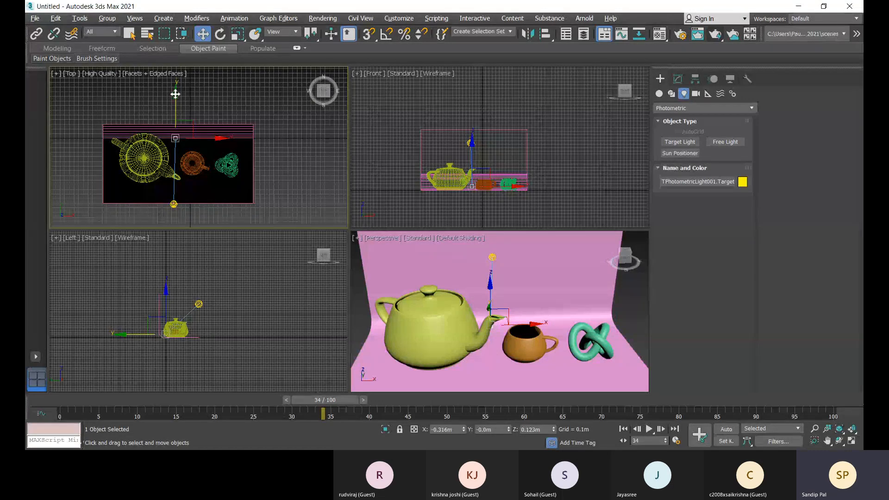
drag(175, 94, 175, 115)
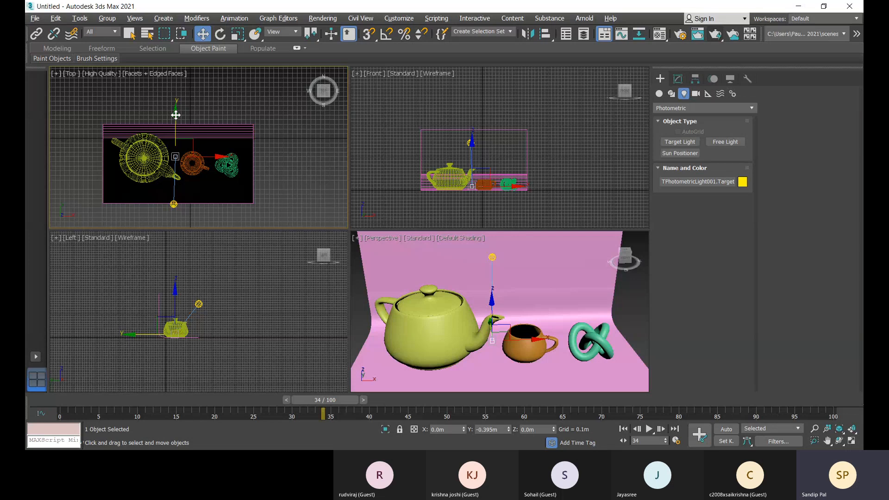
- Render the maximized Perspective view lit by the new photometric light and close the rendered image
middle_drag(573, 333, 571, 325)
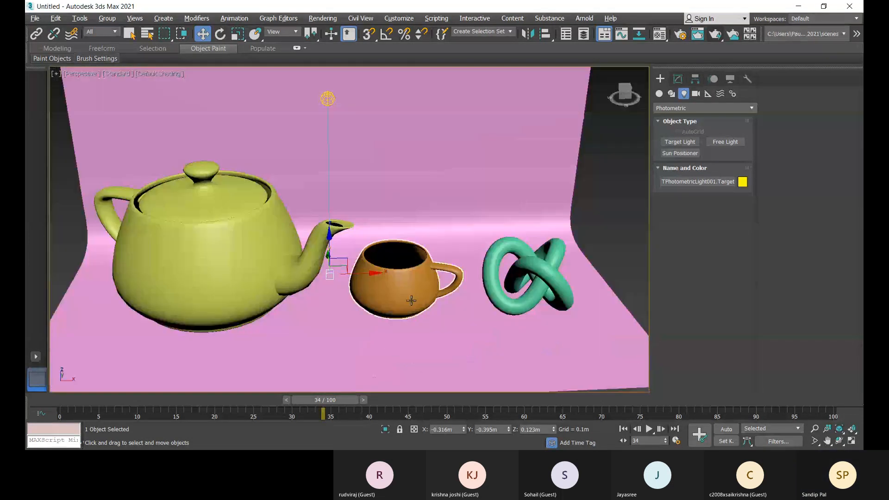
key(alt+w)
mouse_move(404, 265)
middle_down()
mouse_move(420, 262)
mouse_move(412, 259)
middle_up()
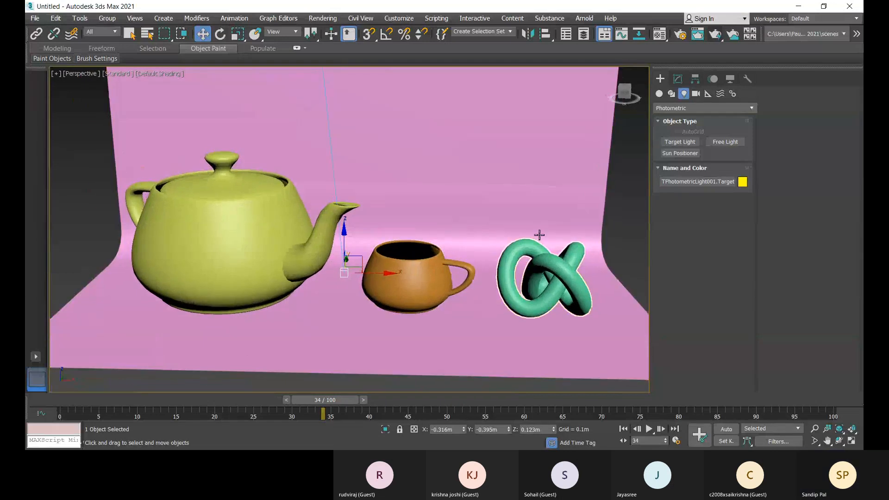
click(715, 38)
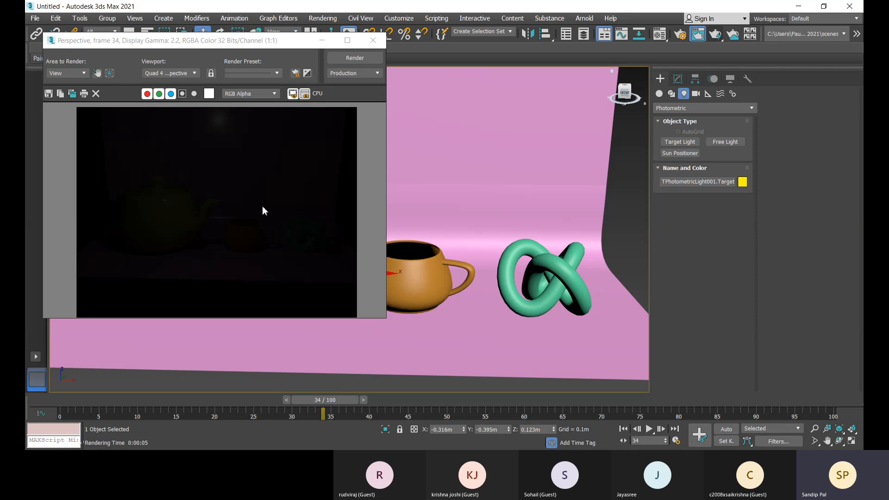
click(373, 40)
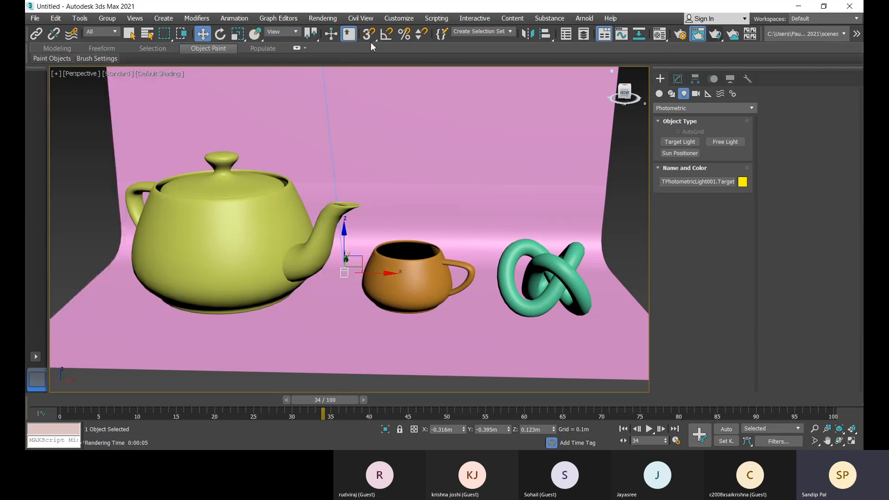
- Show the photometric light's editable parameters and choose D65 Illuminant (Reference White) as its color
click(334, 174)
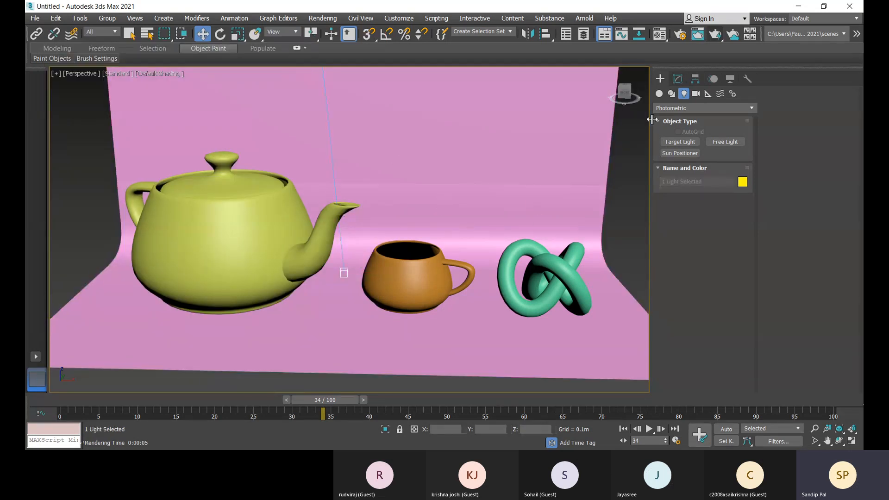
click(677, 79)
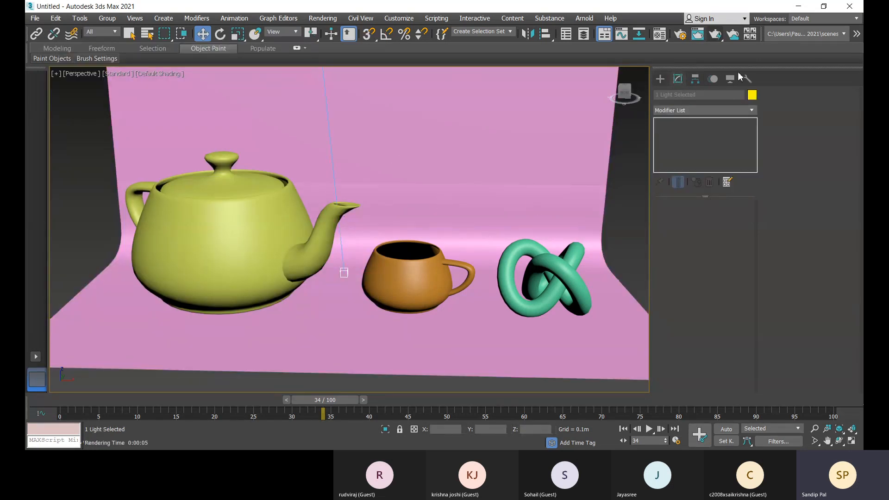
click(627, 207)
scroll(417, 216, down, 3)
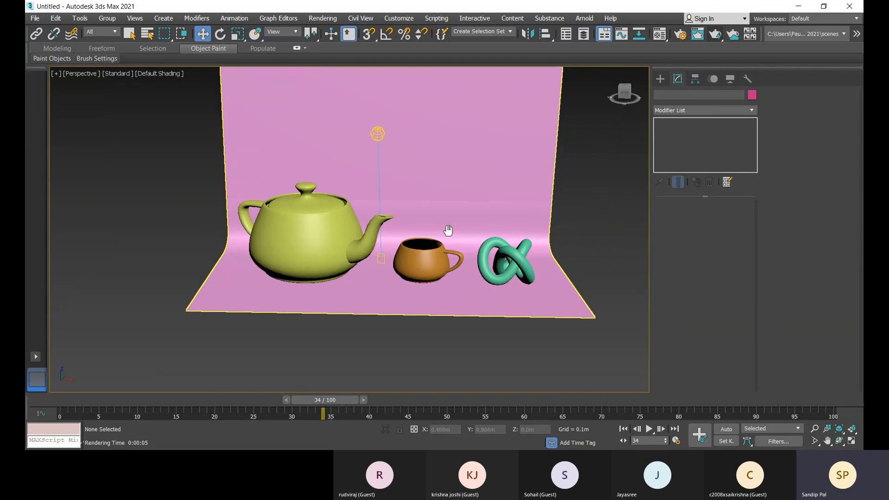
click(379, 135)
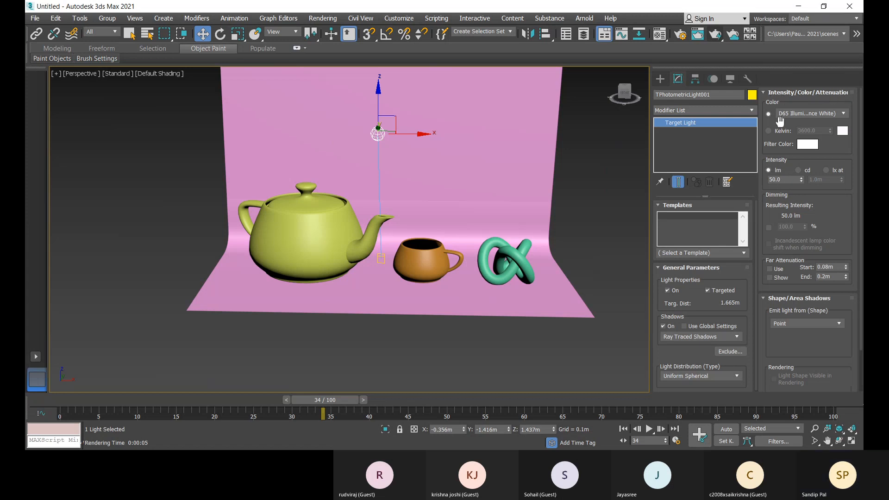
click(806, 114)
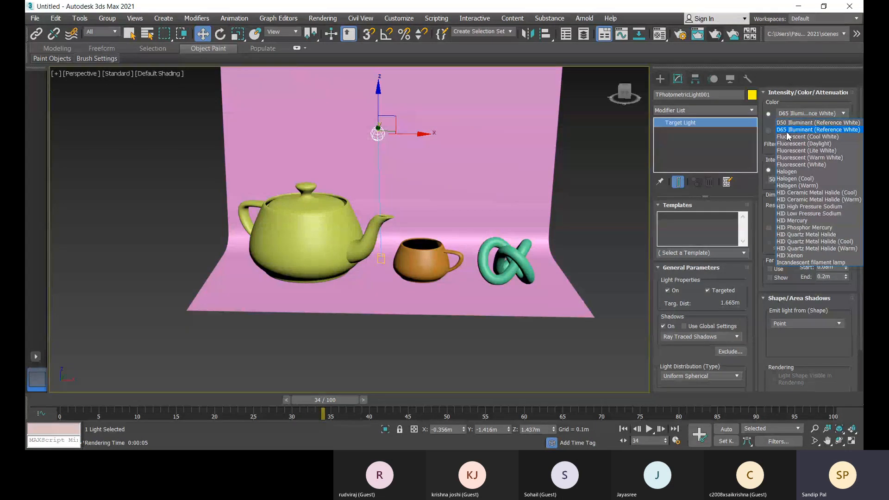
click(816, 130)
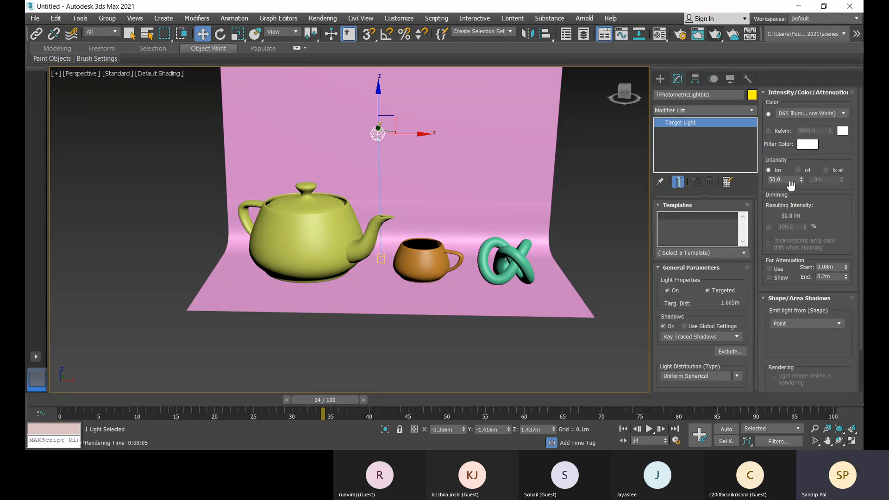
- Set the light's intensity to 5000 lm, trying the cd unit and returning to lm
click(775, 180)
click(776, 180)
text(00)
key(Return)
click(799, 171)
click(768, 170)
click(799, 172)
click(769, 170)
- Zoom in on the objects, render the scene with the 5000 lm intensity and close the rendered image
scroll(426, 181, up, 3)
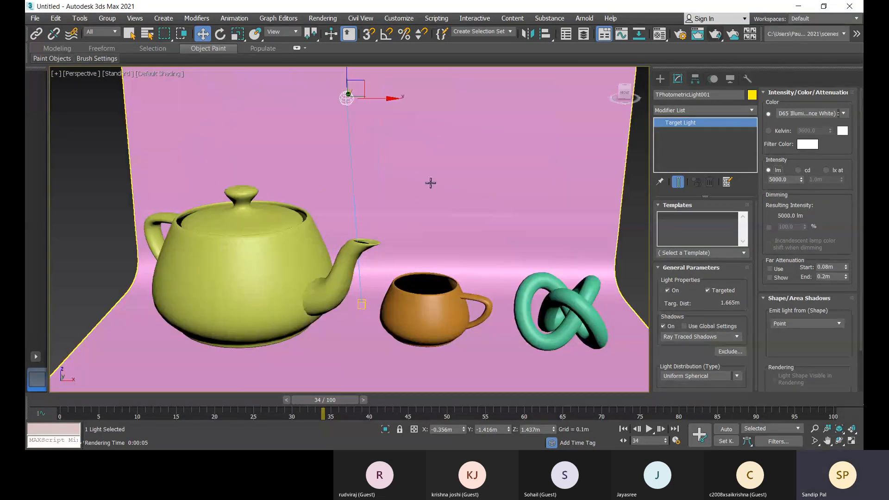
middle_drag(431, 183, 425, 181)
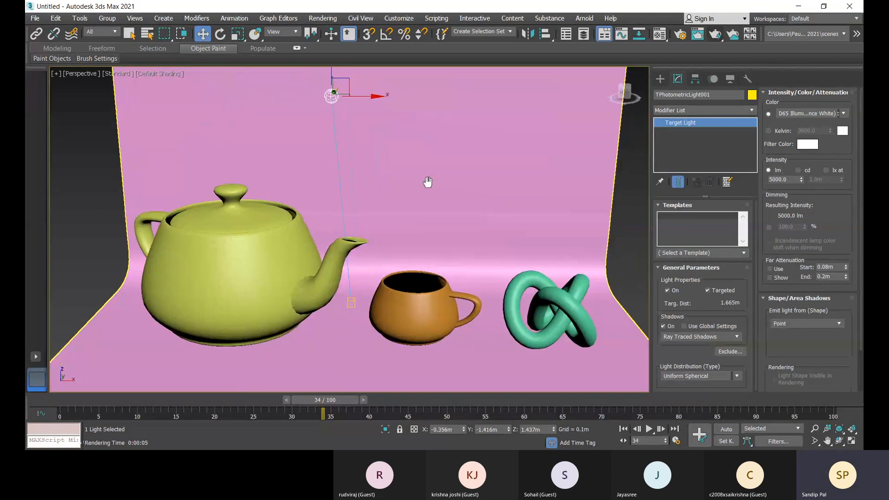
click(716, 34)
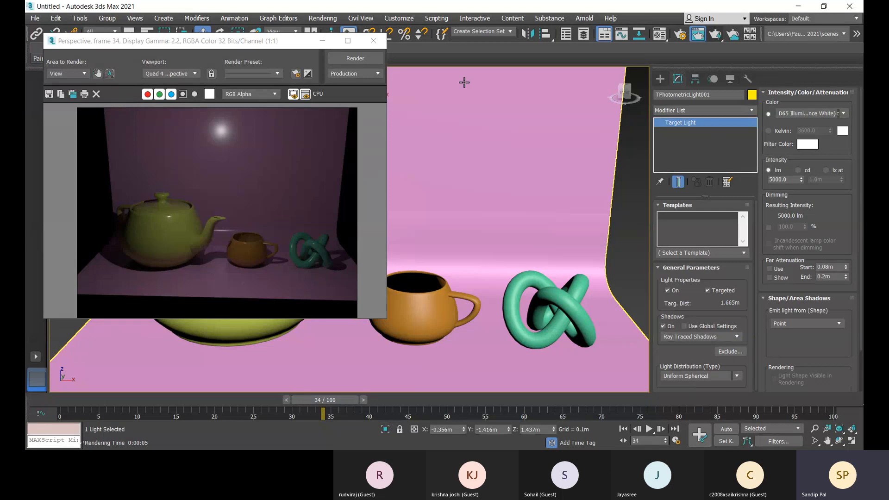
click(373, 41)
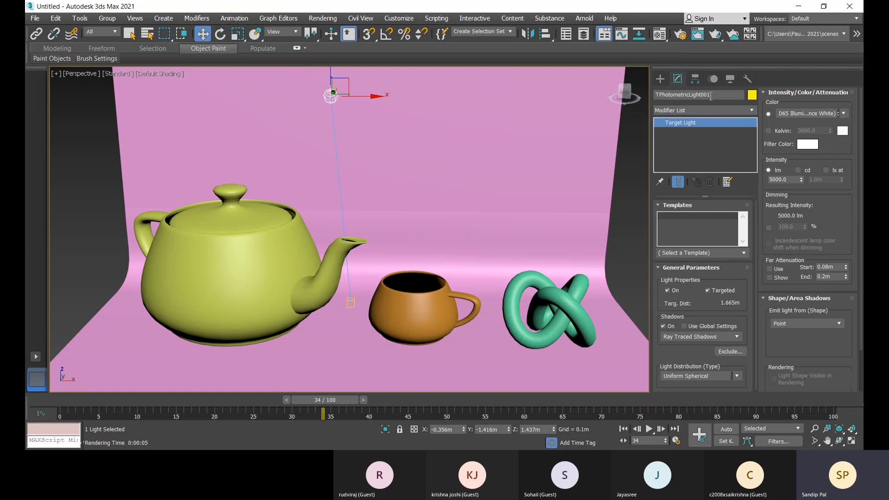
- Open the render setup, switch the target to ActiveShade Mode with Arnold as renderer, and enable Legacy 3ds Max Map support
click(680, 35)
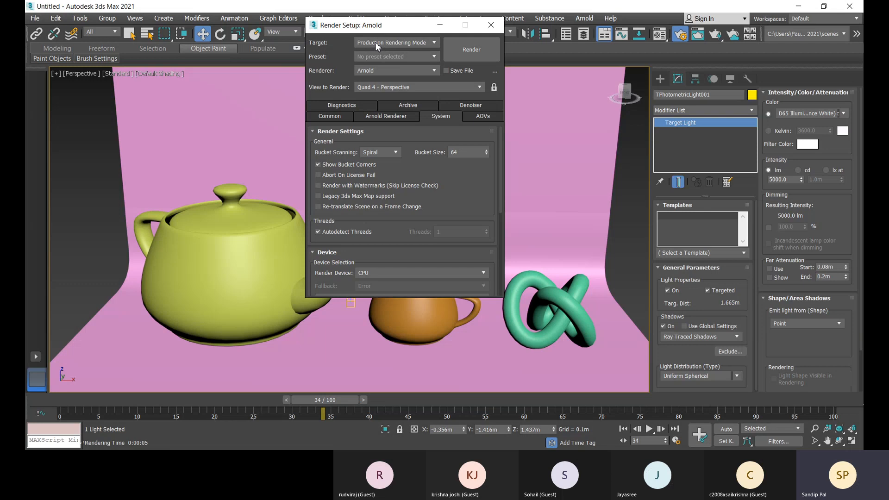
click(374, 73)
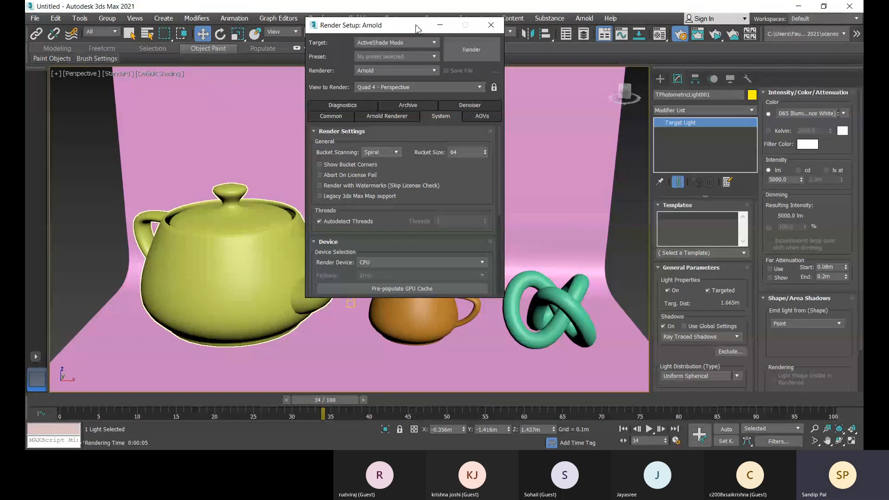
drag(416, 28, 412, 32)
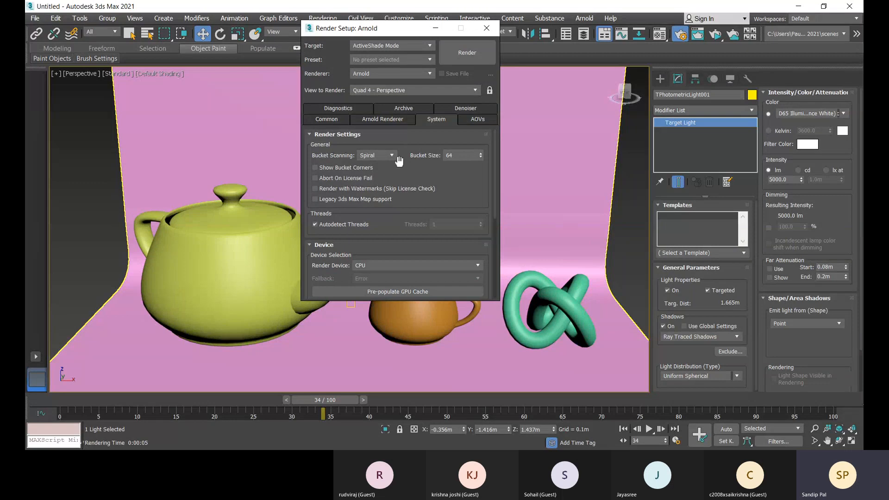
click(316, 202)
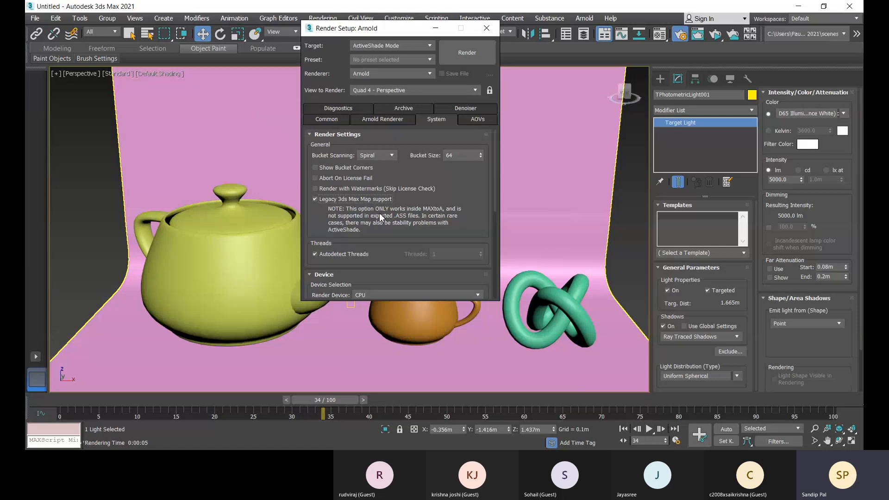
- Try the Region render area and the 35mm 1.66:1 (cine) output size in the common settings, returning the size to Custom
scroll(376, 203, down, 1)
scroll(301, 171, up, 2)
click(340, 119)
scroll(345, 160, down, 2)
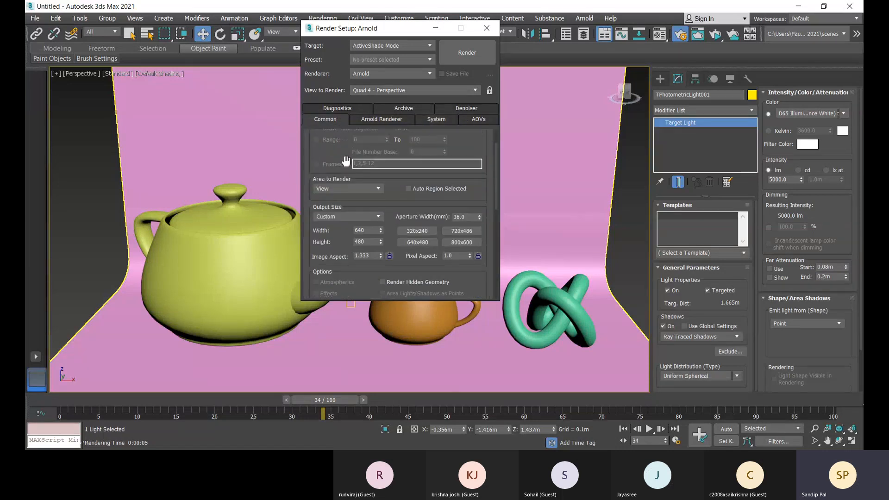
scroll(357, 161, down, 3)
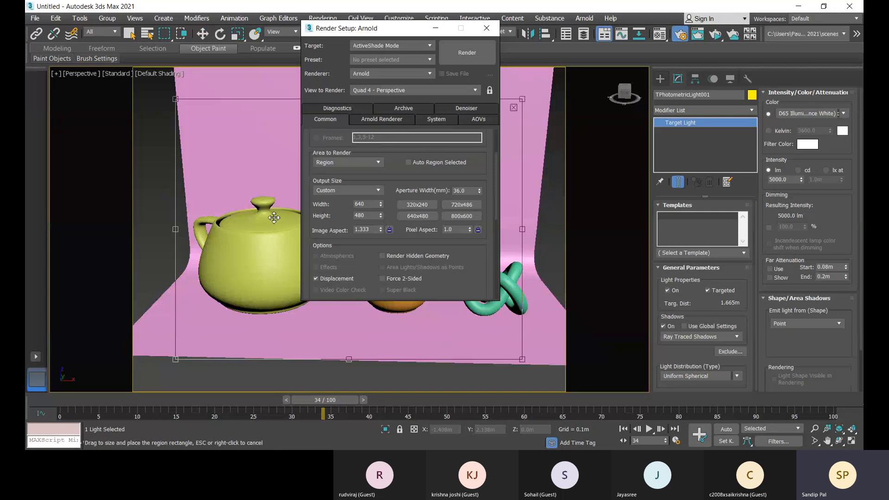
scroll(339, 191, down, 3)
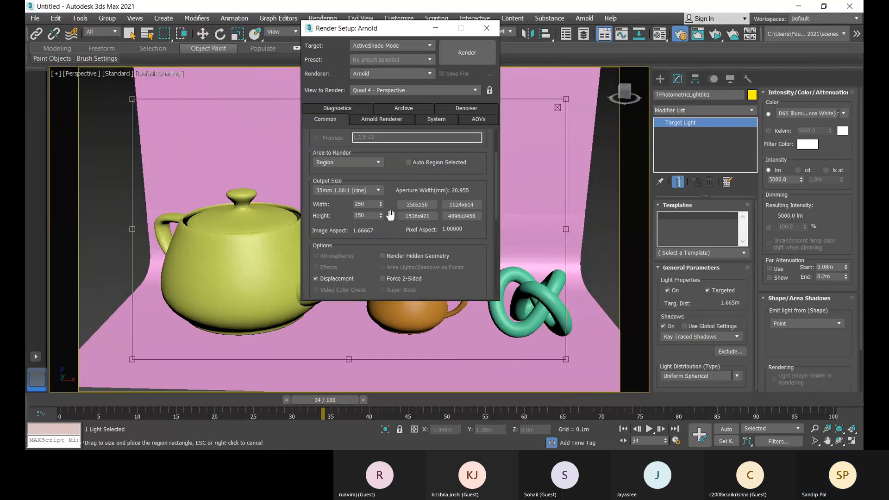
click(351, 191)
click(332, 199)
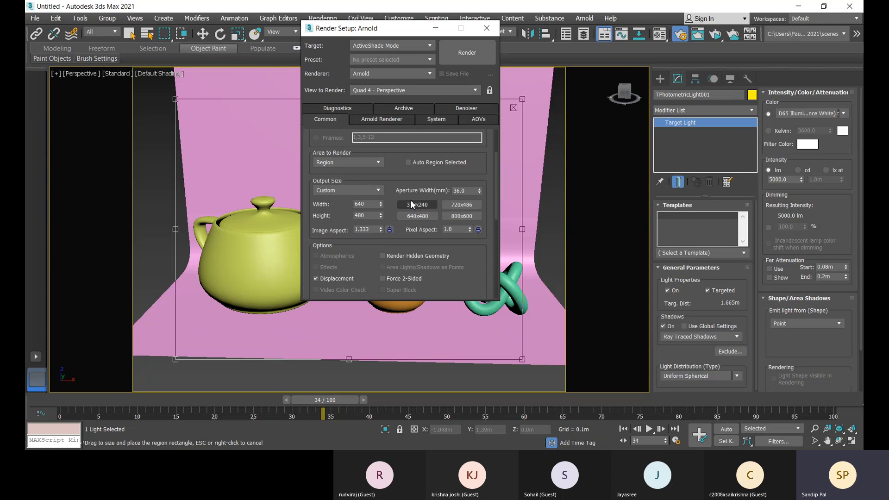
click(365, 191)
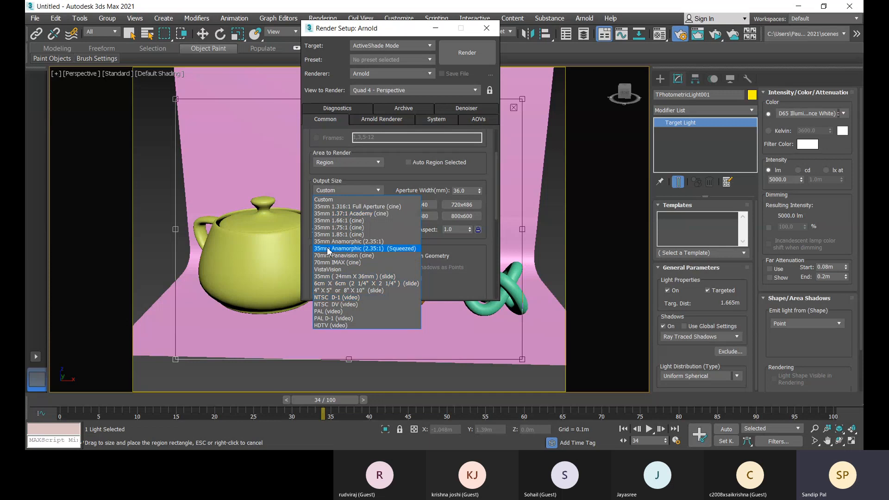
click(338, 202)
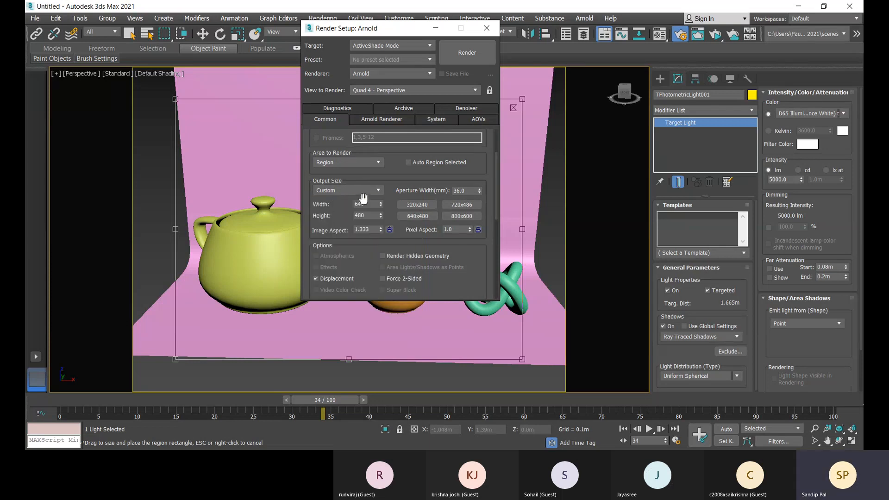
- Try the 35mm 1.37:1 Academy and VistaVision output sizes, and return the render area to View and the size to Custom
click(363, 198)
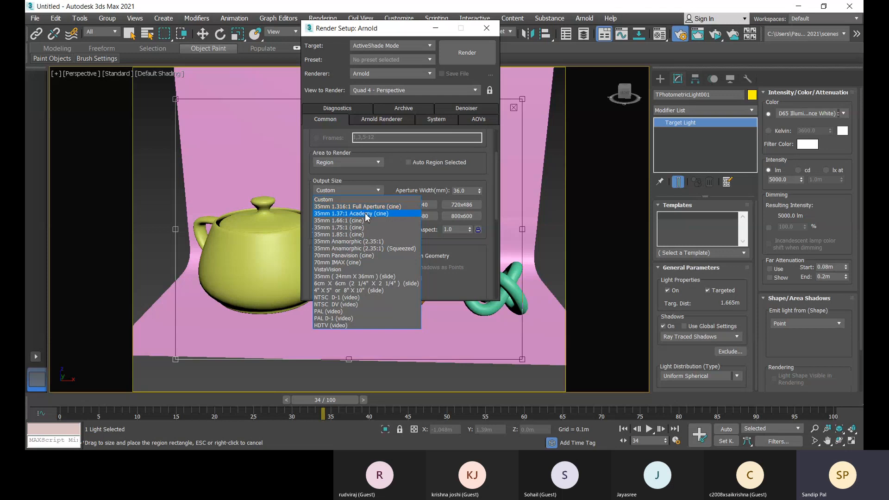
click(368, 212)
click(363, 193)
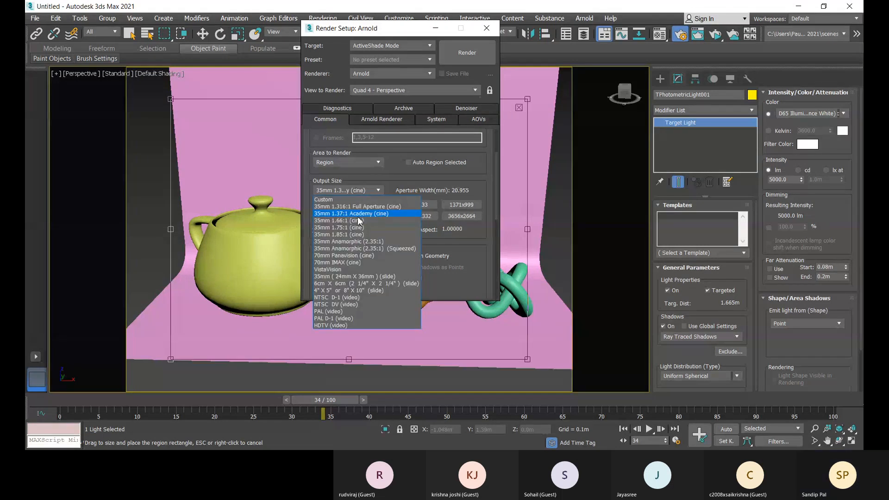
click(354, 272)
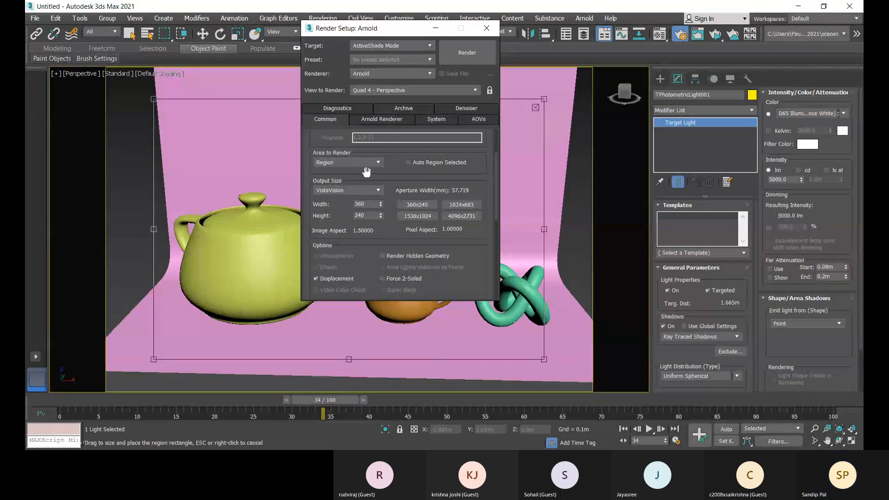
click(352, 161)
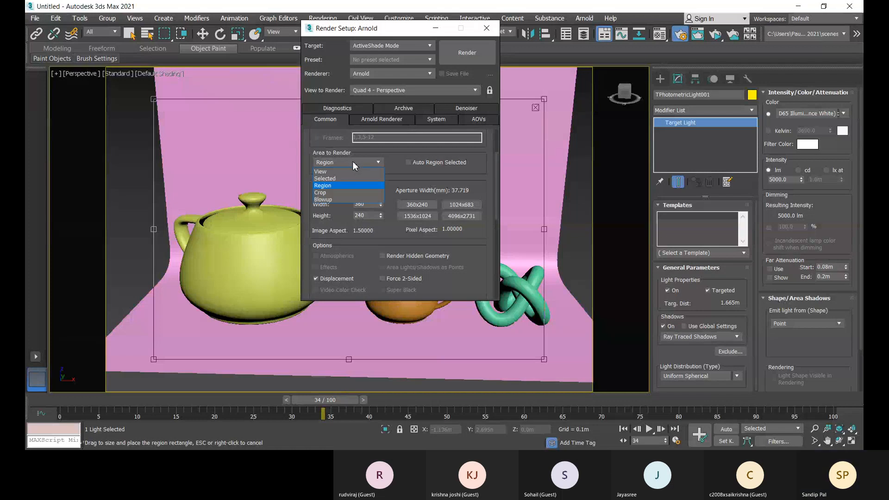
click(332, 171)
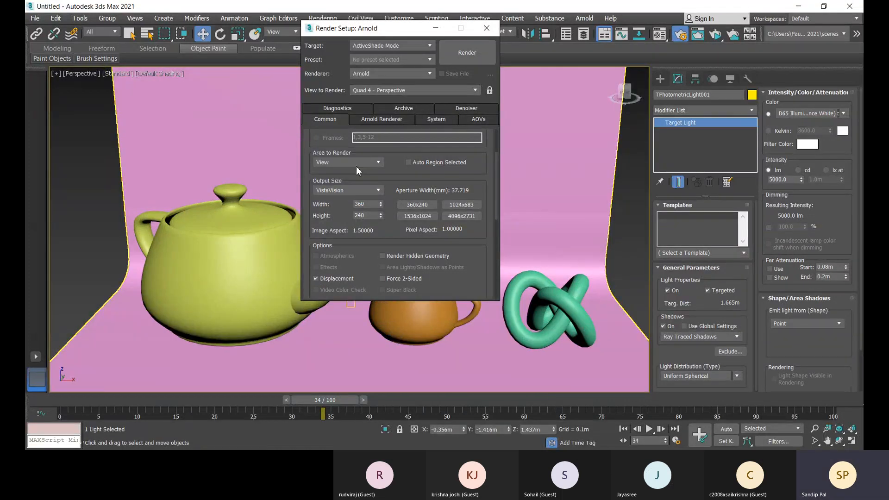
click(363, 189)
click(376, 196)
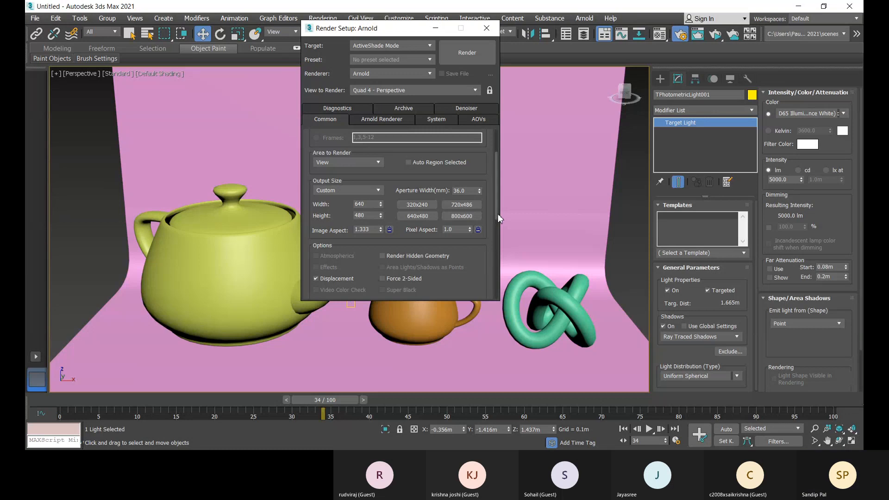
- Look through the remaining common render settings, close the render setup and start an ActiveShade render of the Perspective view
scroll(494, 254, down, 5)
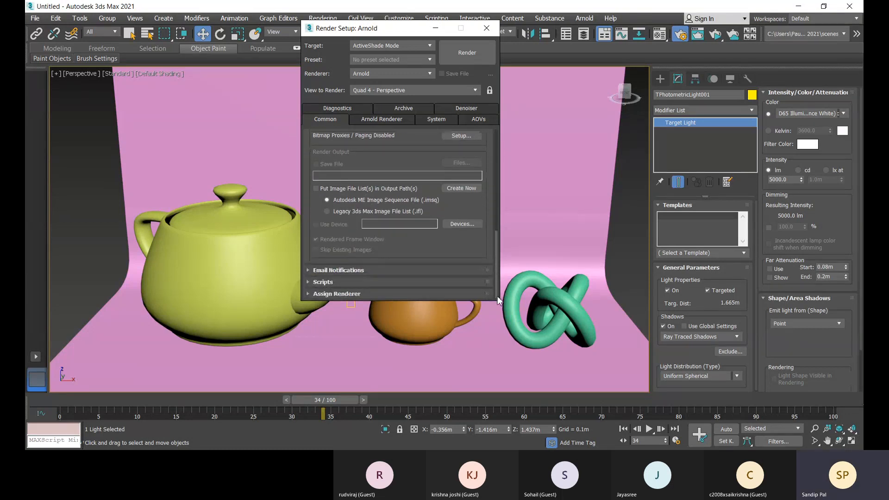
drag(497, 296, 319, 76)
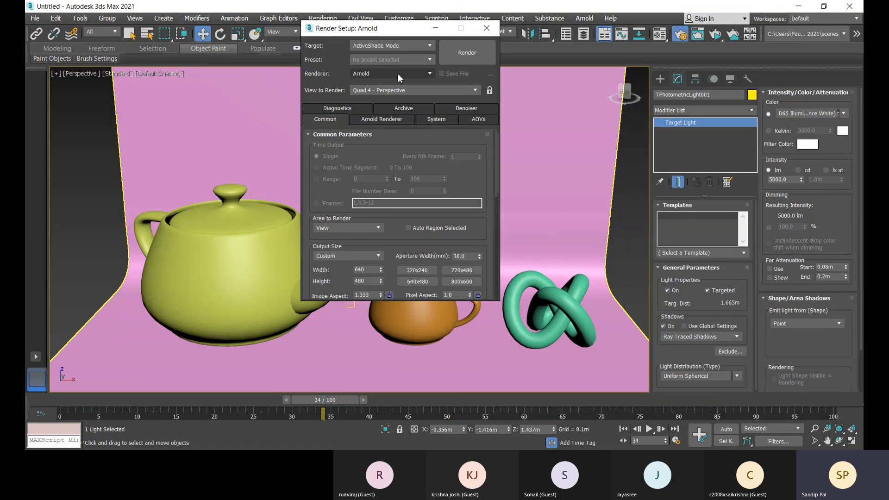
click(486, 29)
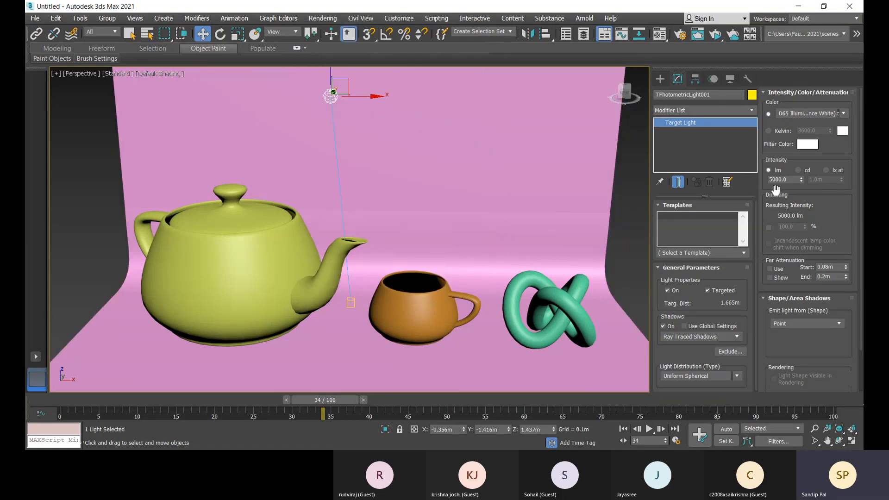
click(716, 36)
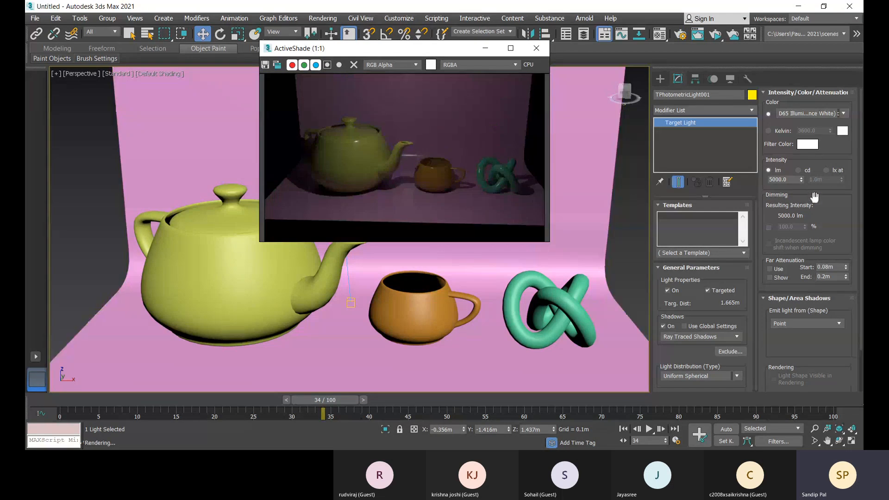
- Set the photometric target light's intensity to 10000 lm
click(779, 180)
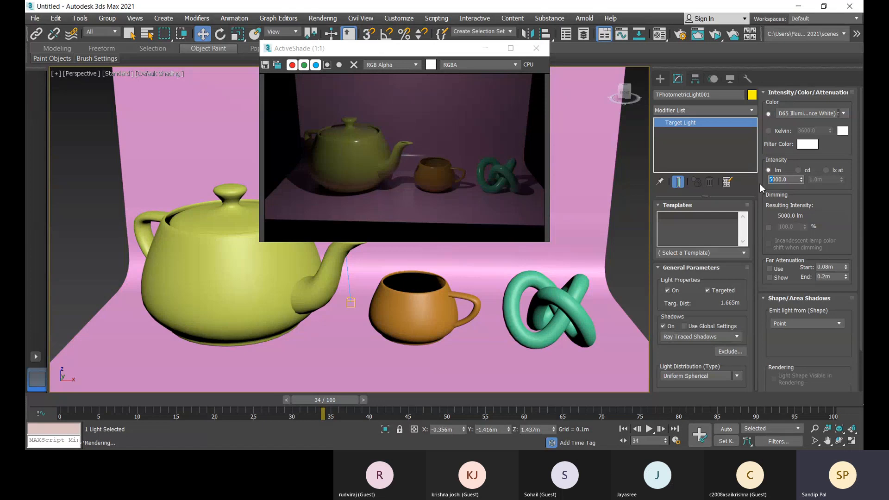
text(10000)
key(Return)
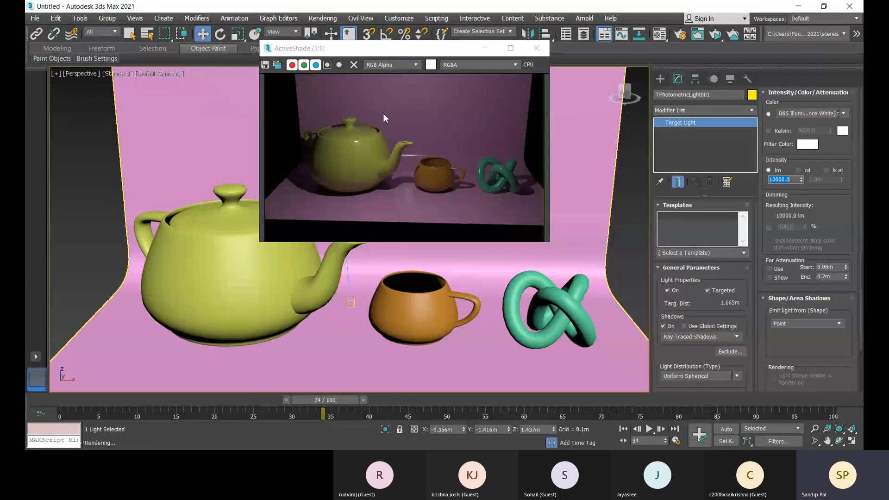
- Move the ActiveShade window off the light and lower the light to about X -0.297 m, Z 0.924 m
drag(458, 58, 114, 136)
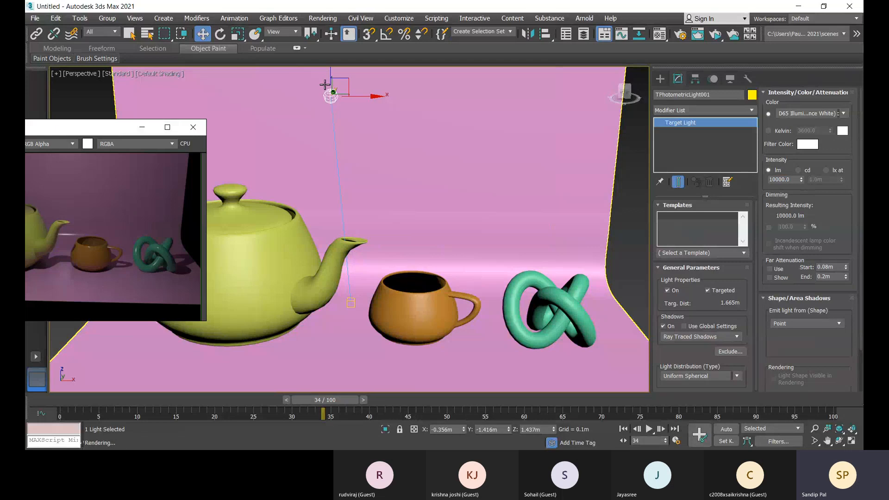
drag(332, 75, 339, 195)
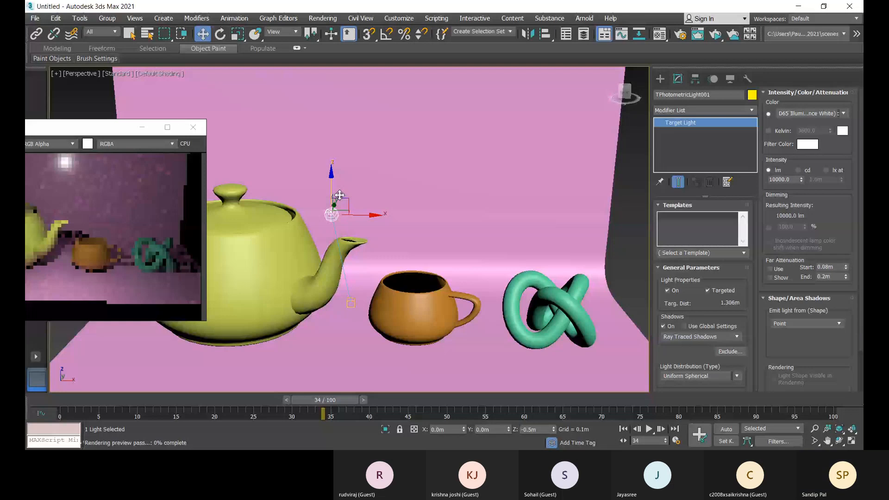
drag(339, 196, 386, 222)
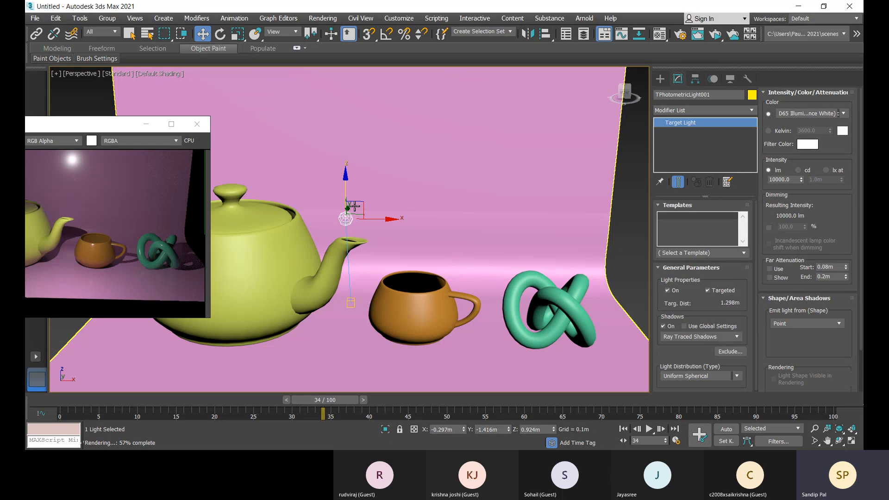
- Shift the curved backdrop slightly in depth and select the photometric light again
click(347, 215)
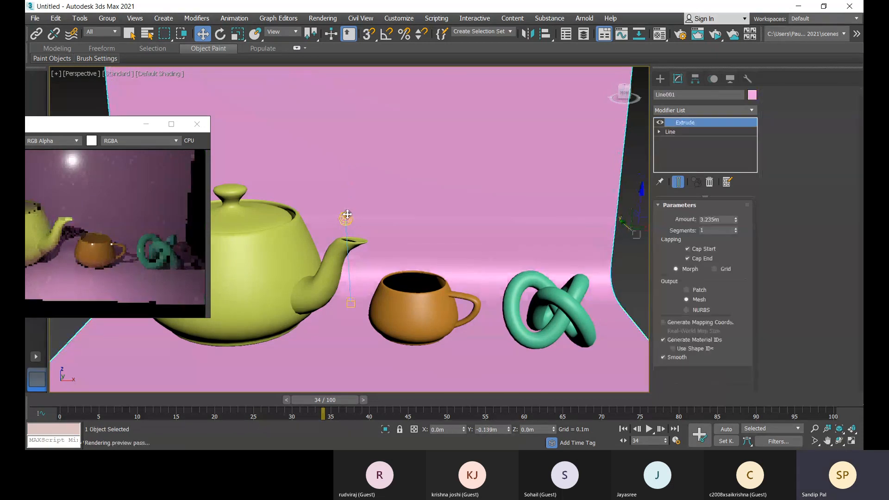
drag(347, 215, 373, 226)
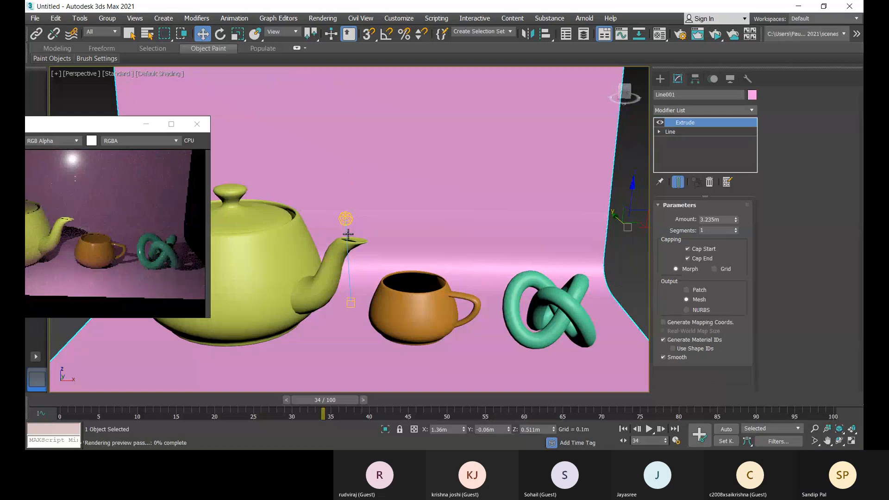
click(346, 218)
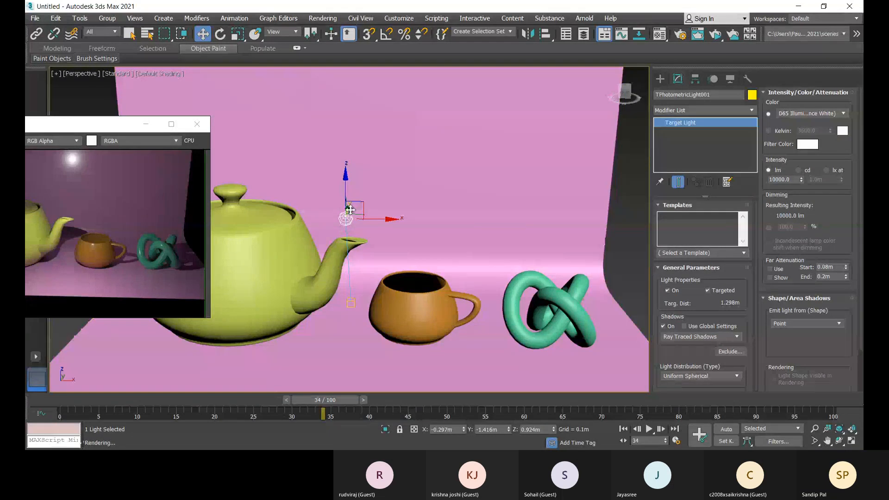
- Move the photometric light forward to about Y -3.228 m and reposition the ActiveShade window so that it clears the teapot
drag(350, 210, 188, 458)
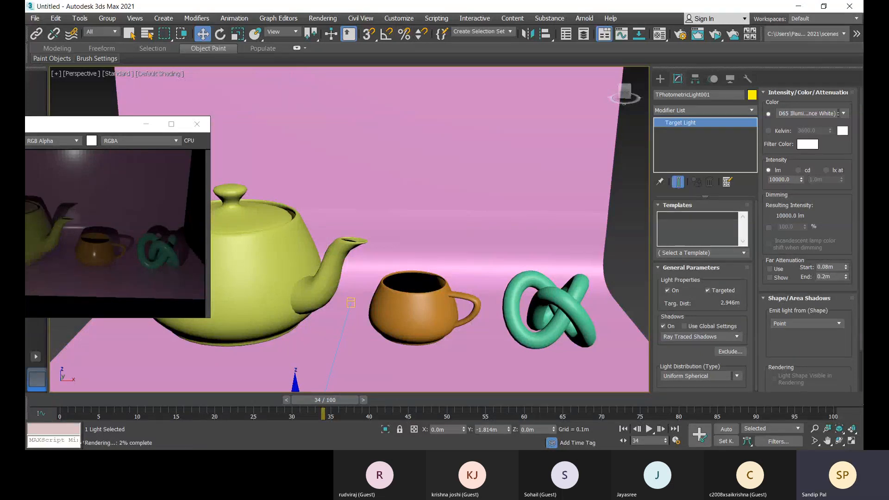
drag(188, 458, 188, 456)
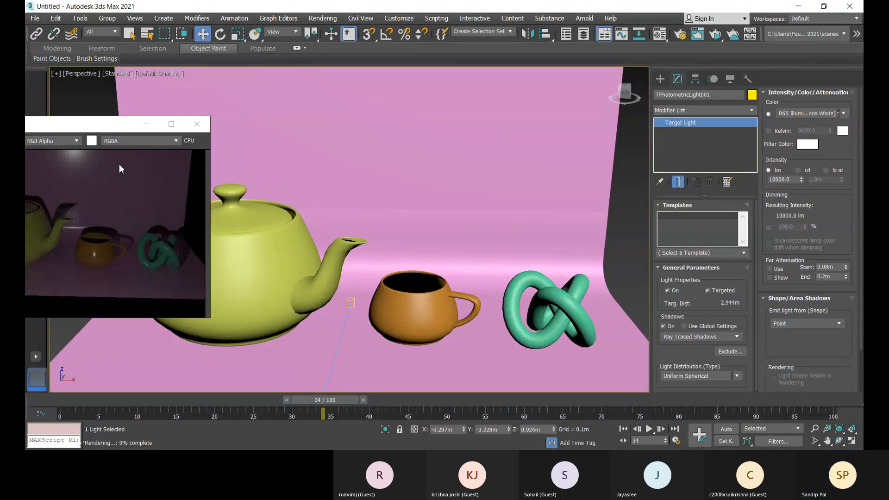
drag(104, 123, 287, 126)
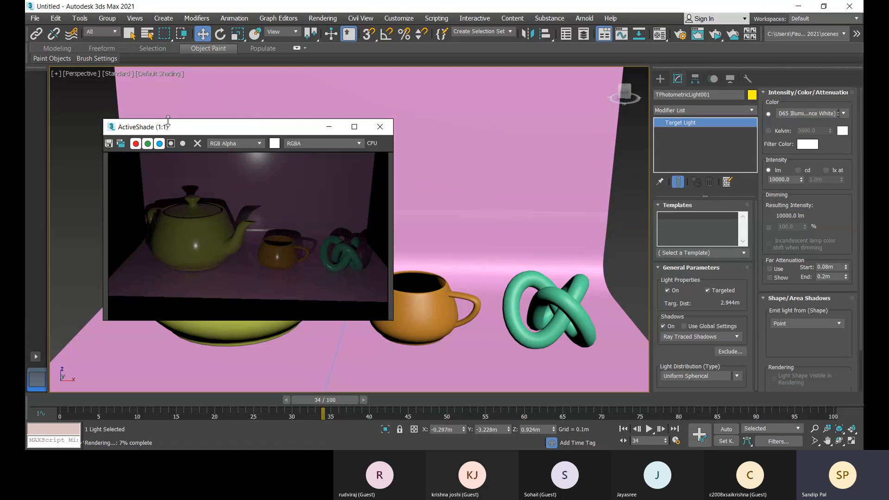
drag(175, 133, 480, 59)
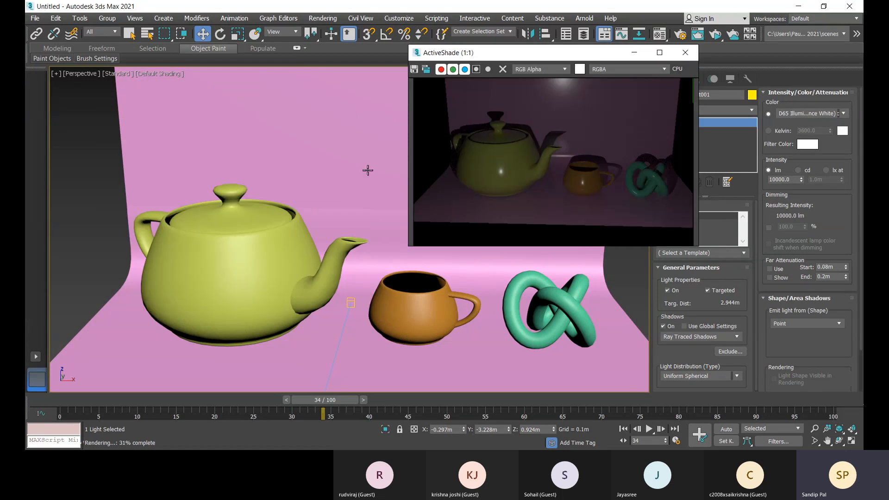
- Raise the photometric light by about 0.31 m to Z 1.234 m
scroll(285, 231, down, 5)
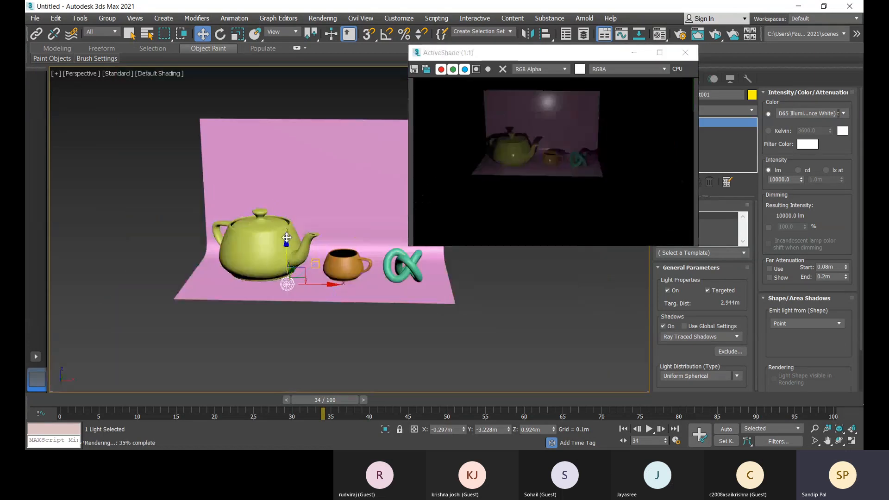
drag(287, 251, 293, 229)
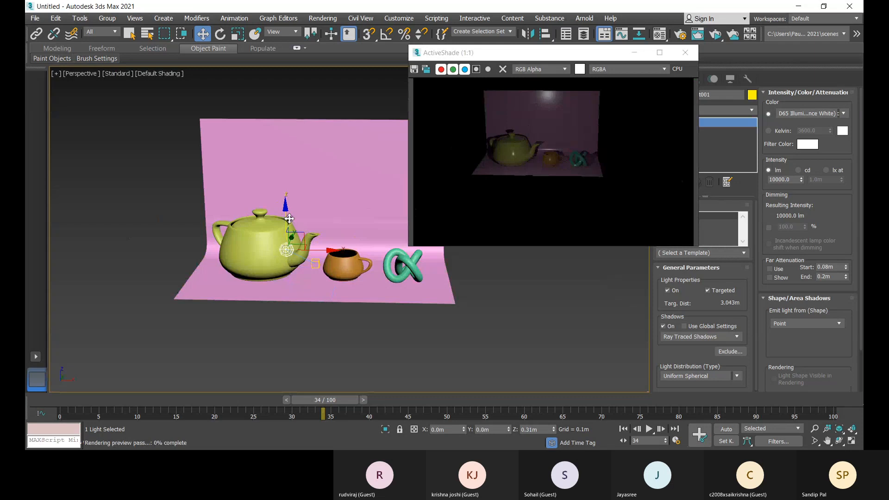
scroll(307, 225, up, 8)
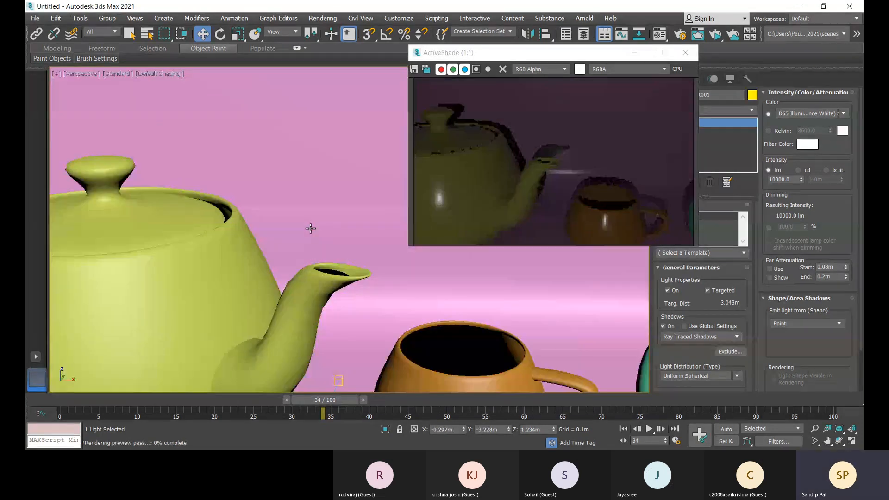
- Close the ActiveShade preview and return to the four-viewport layout with the photometric light creation options open
middle_drag(324, 235, 337, 237)
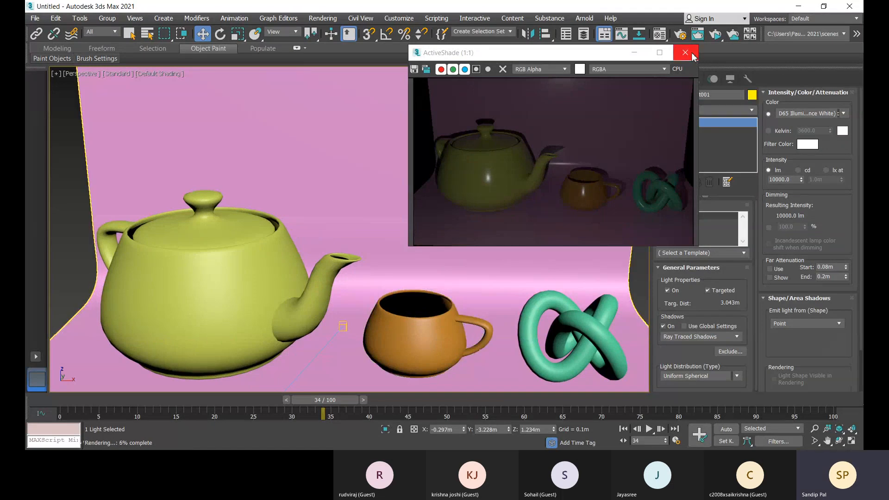
click(685, 53)
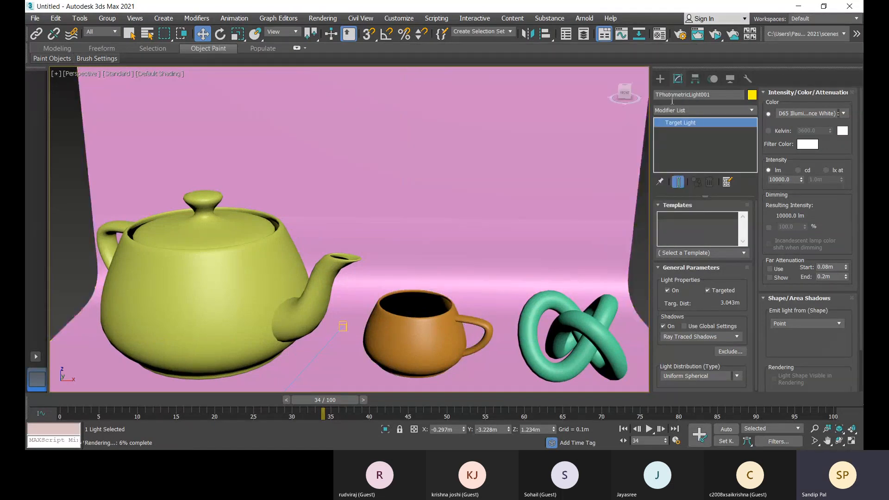
click(661, 78)
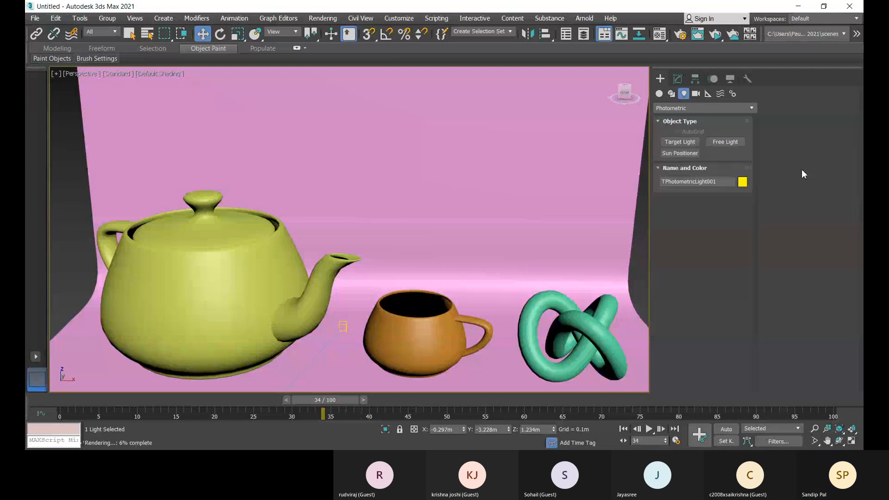
key(alt+w)
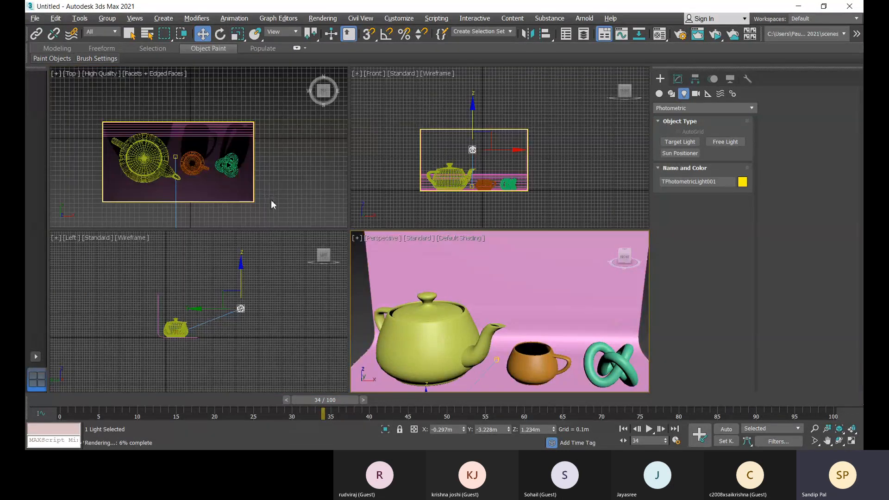
- Create two free photometric lights in the Front view, one above the torus knot and one at the backdrop's teapot-side edge, declining the exposure control change
click(719, 142)
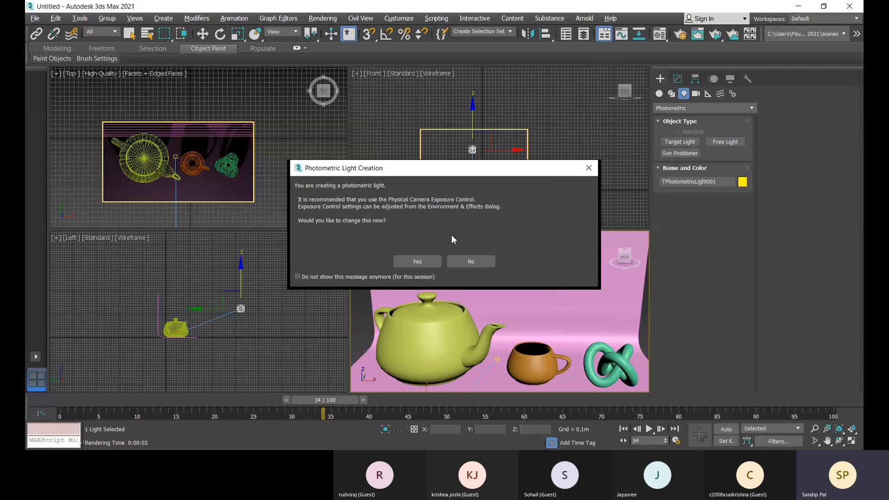
click(460, 262)
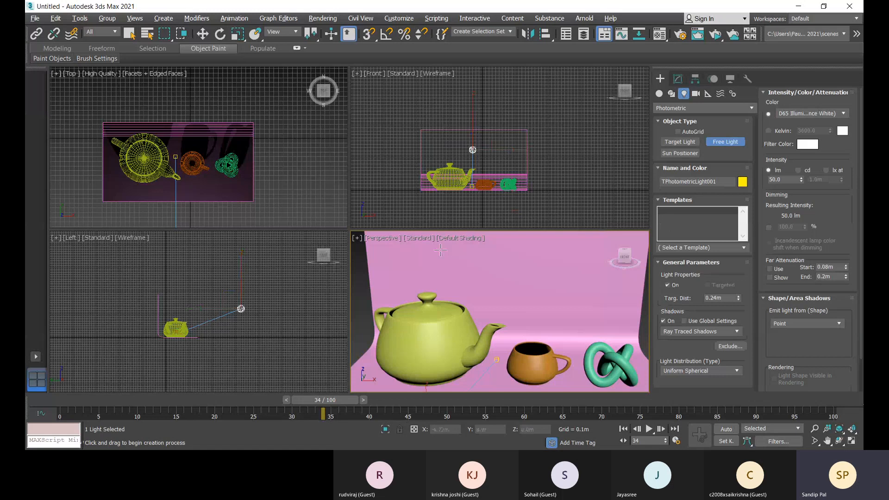
middle_drag(481, 170, 479, 170)
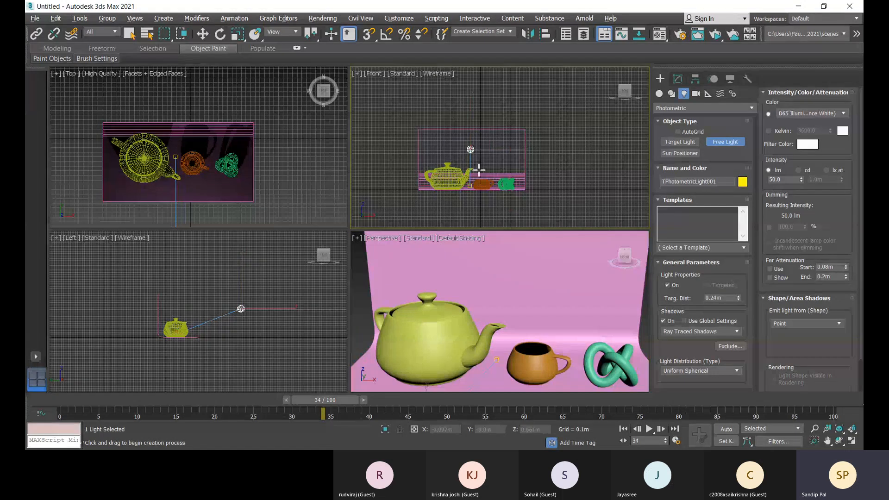
click(492, 151)
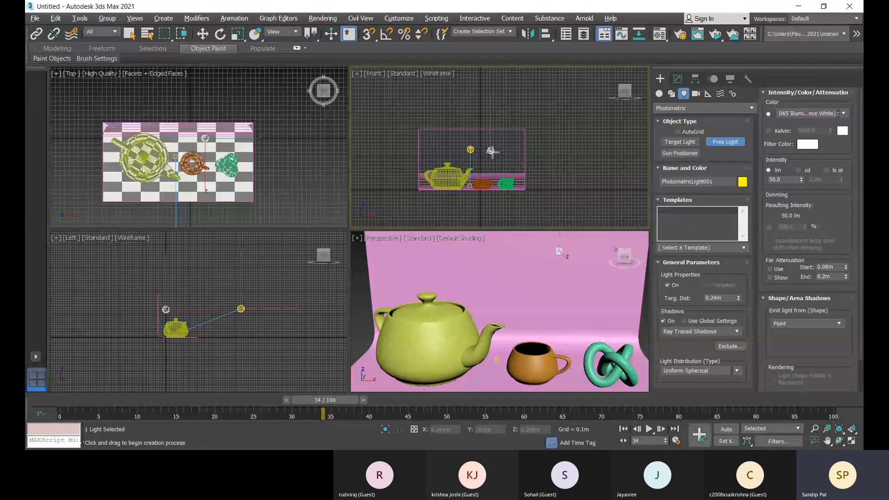
drag(492, 151, 509, 149)
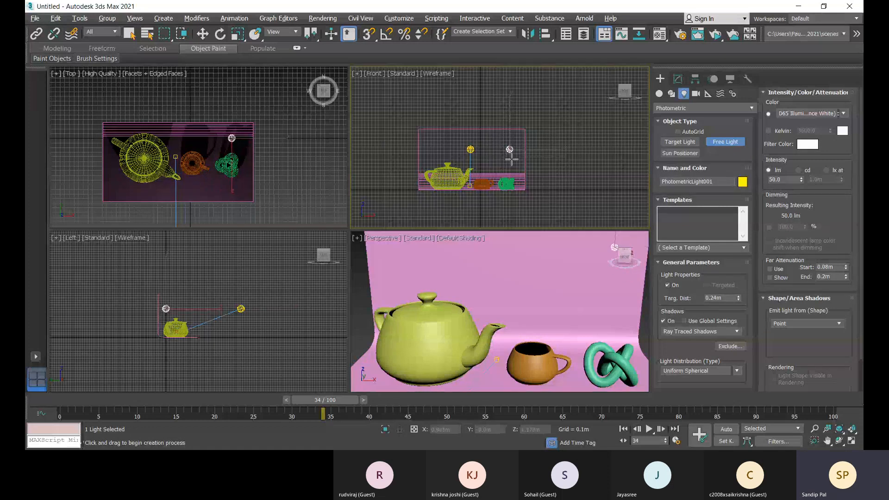
click(424, 145)
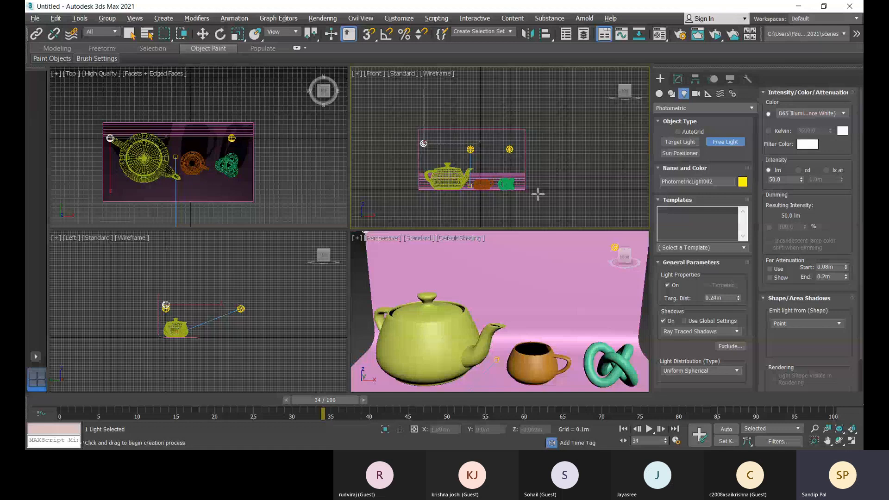
key(w)
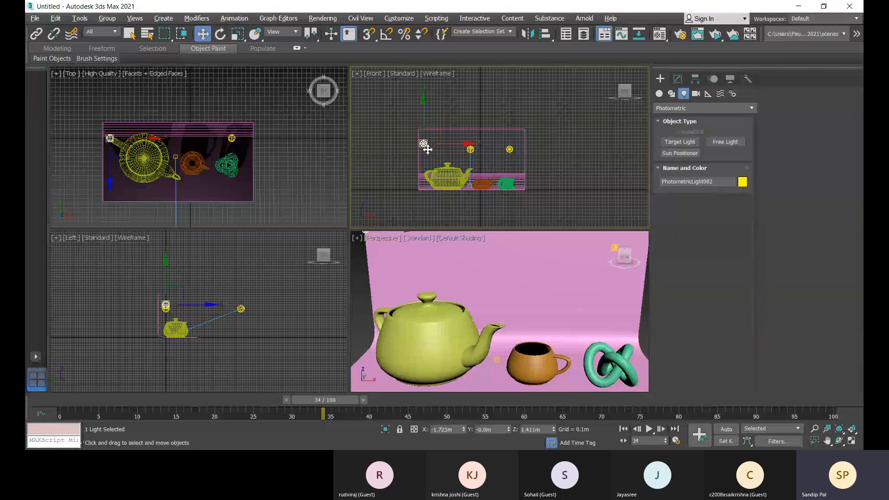
- Set the emission shape of the free light near the teapot to Cylinder
click(677, 80)
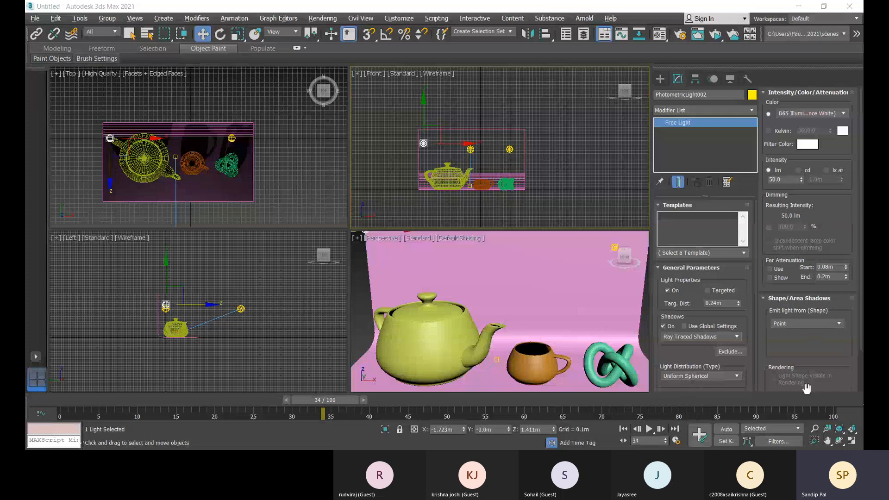
scroll(807, 388, down, 3)
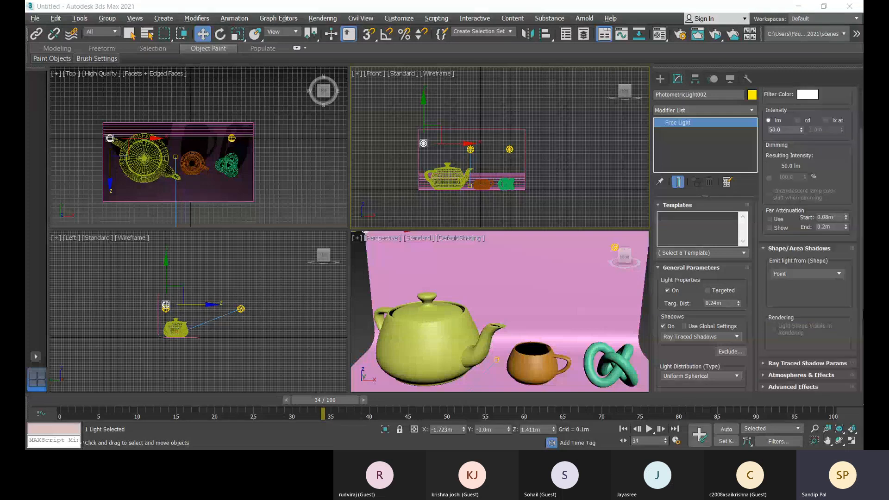
scroll(835, 320, up, 2)
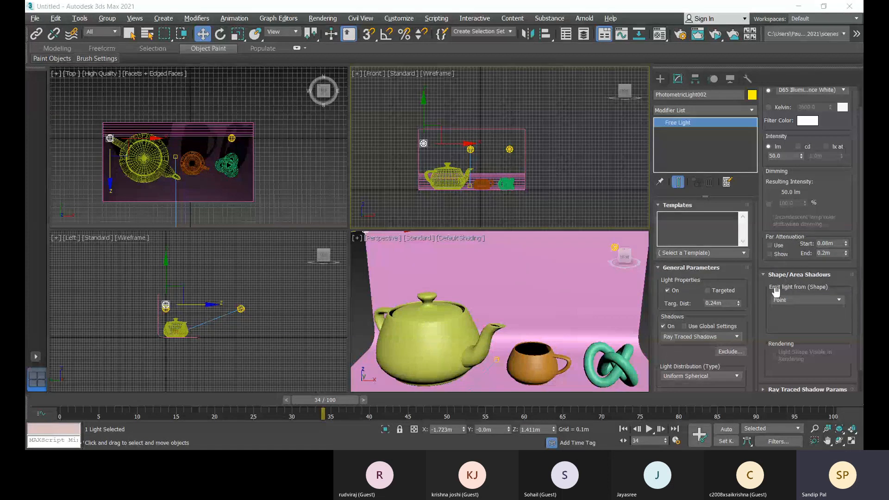
click(805, 301)
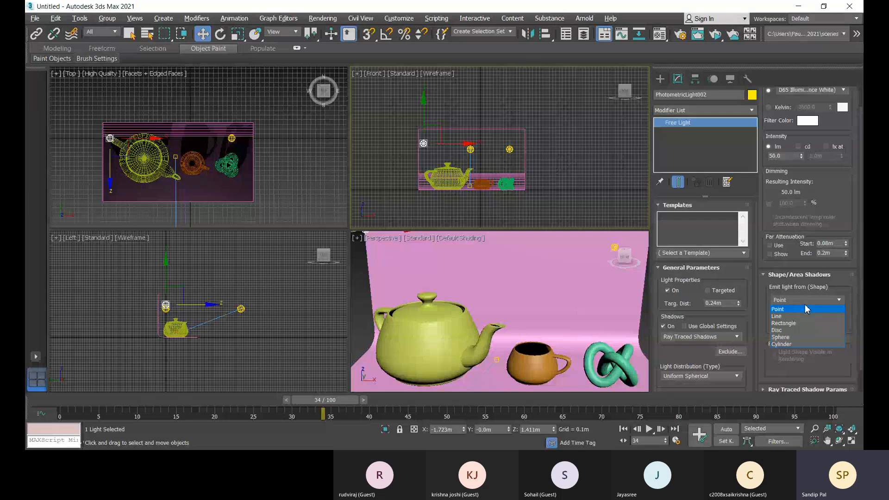
click(782, 344)
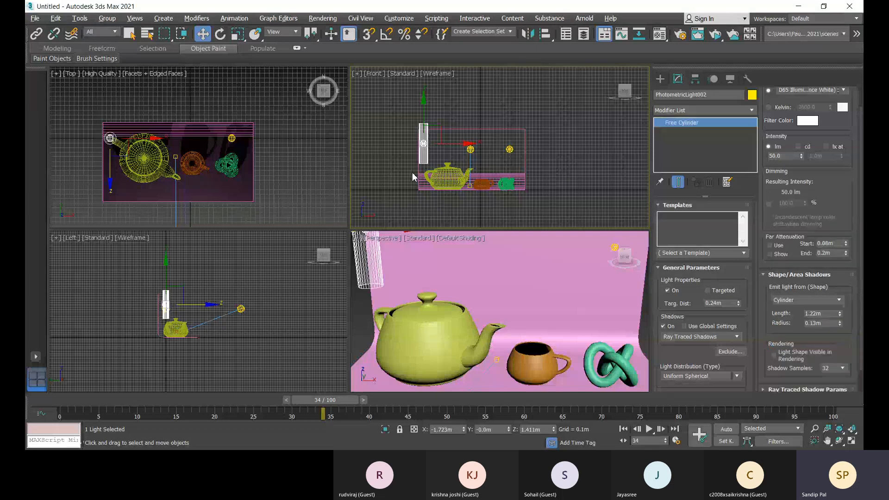
- Set the angle snap to 90 degrees and rotate the cylinder light 90 degrees in the Front view so that it lies horizontally
key(e)
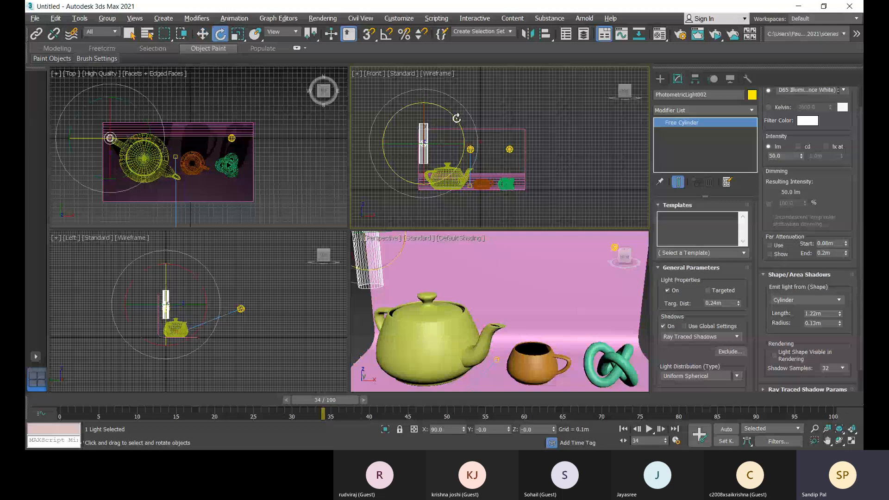
drag(457, 119, 438, 219)
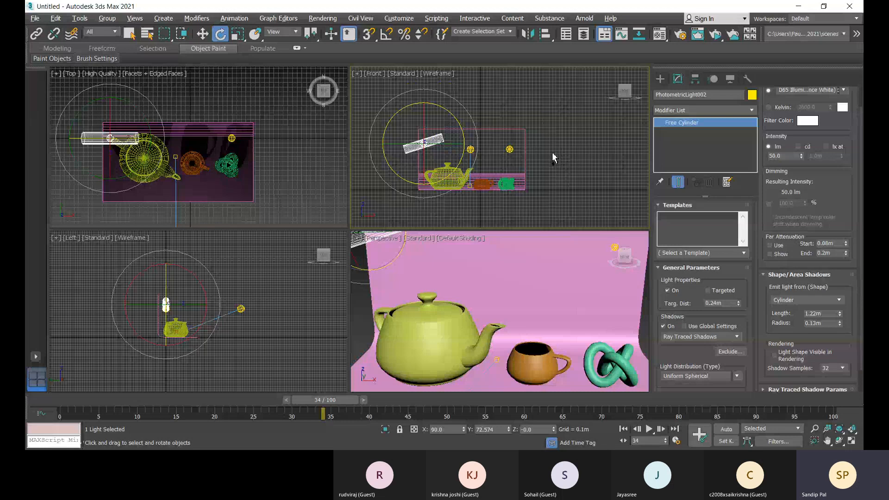
key(ctrl+z)
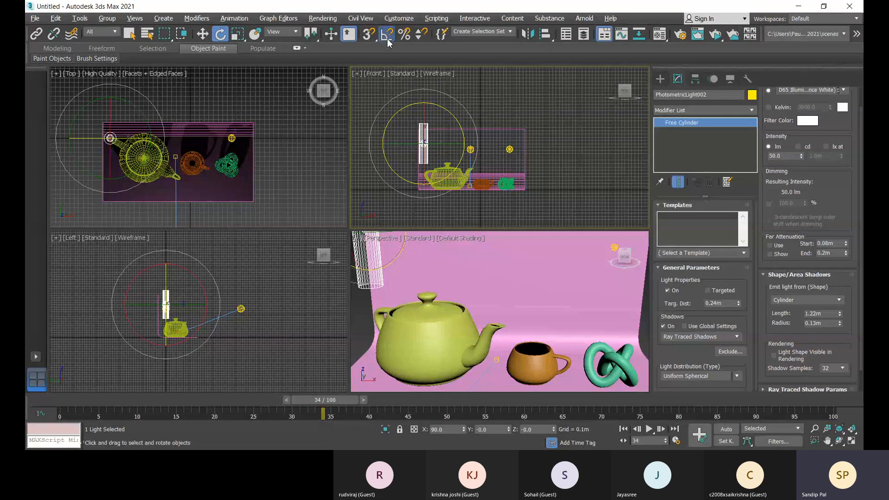
right_click(387, 37)
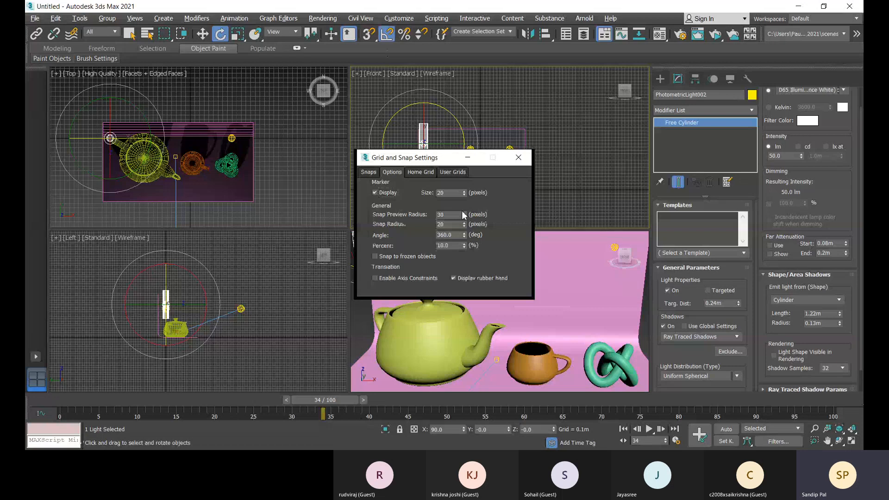
drag(456, 235, 395, 250)
text(90)
click(519, 157)
drag(456, 119, 458, 130)
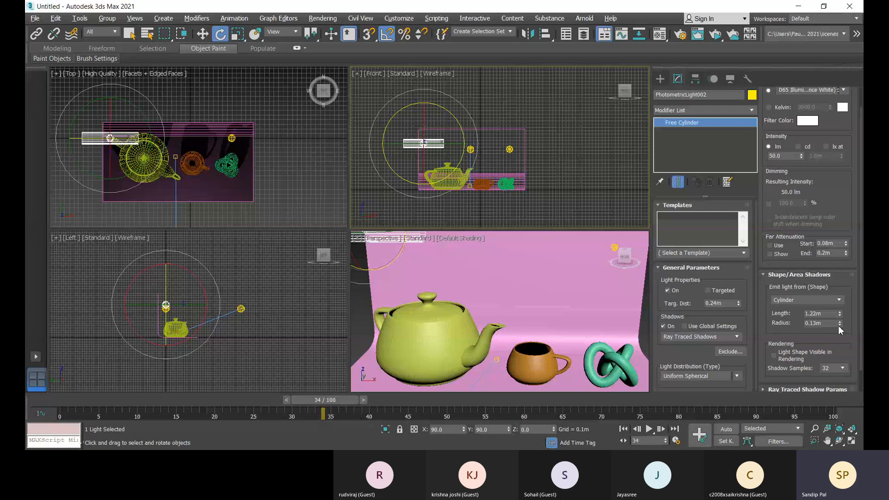
- Resize the cylinder light to radius 0.03 m and length 1.44 m, and move it above the objects to about X -0.233 m, Z 1.145 m
drag(837, 326, 834, 360)
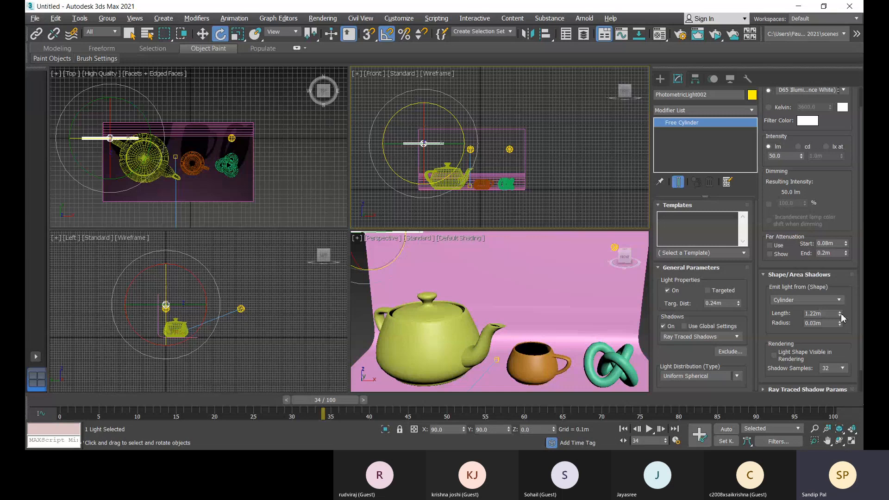
drag(840, 316, 841, 306)
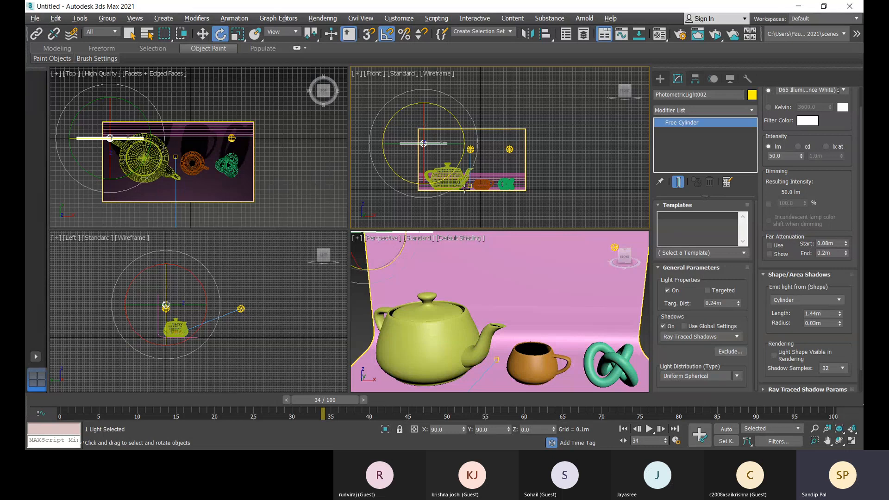
key(w)
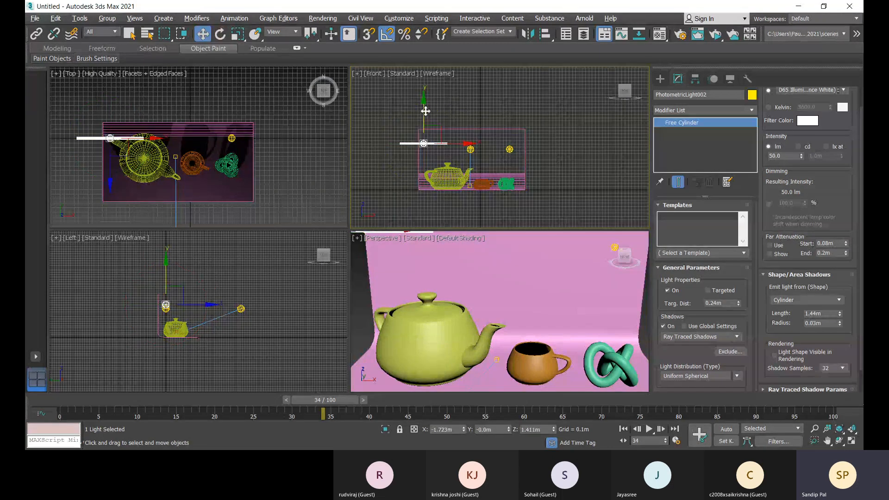
drag(425, 111, 425, 120)
drag(465, 153, 508, 170)
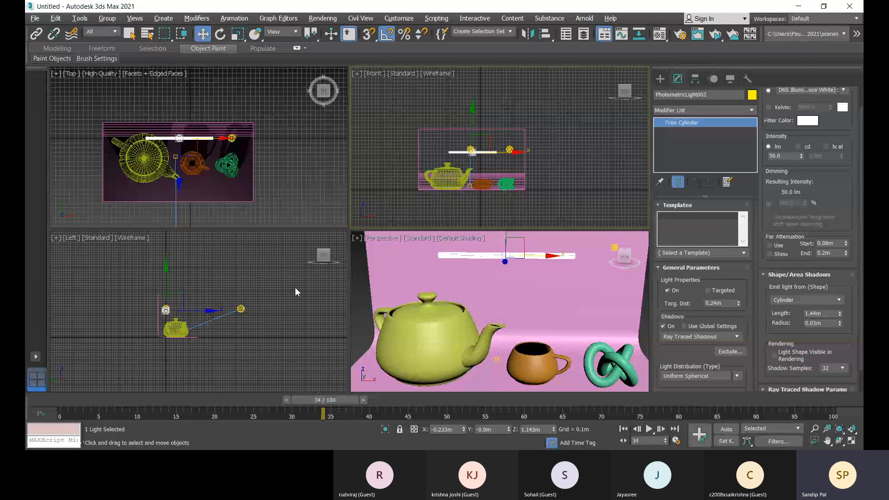
- Move the target light out past the teapot side of the backdrop to about X -2.561 m, slightly forward of the teapot
scroll(468, 148, up, 3)
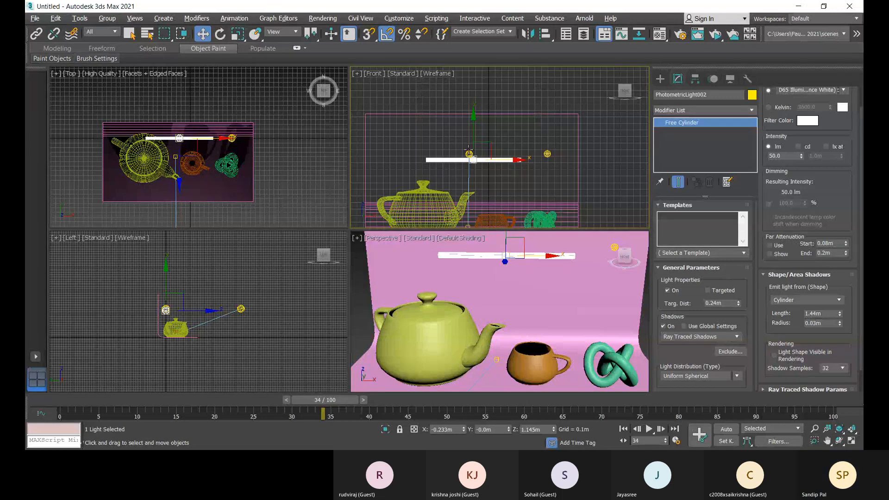
click(469, 153)
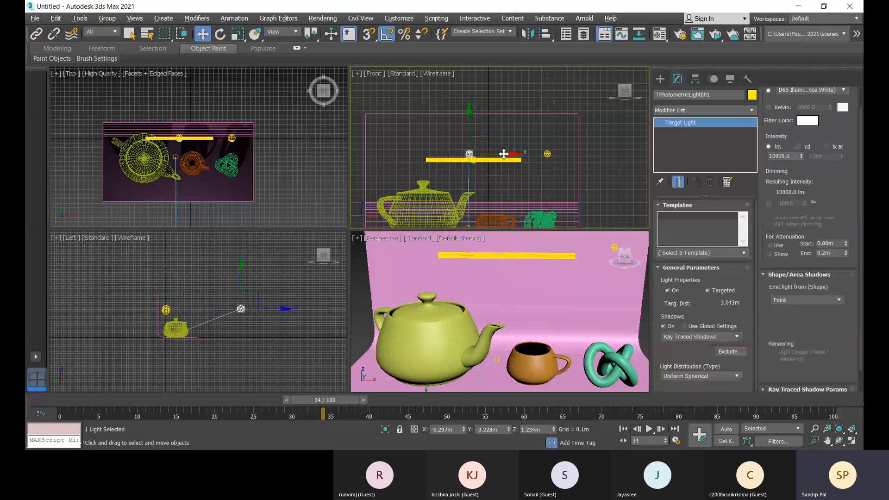
drag(503, 154, 401, 146)
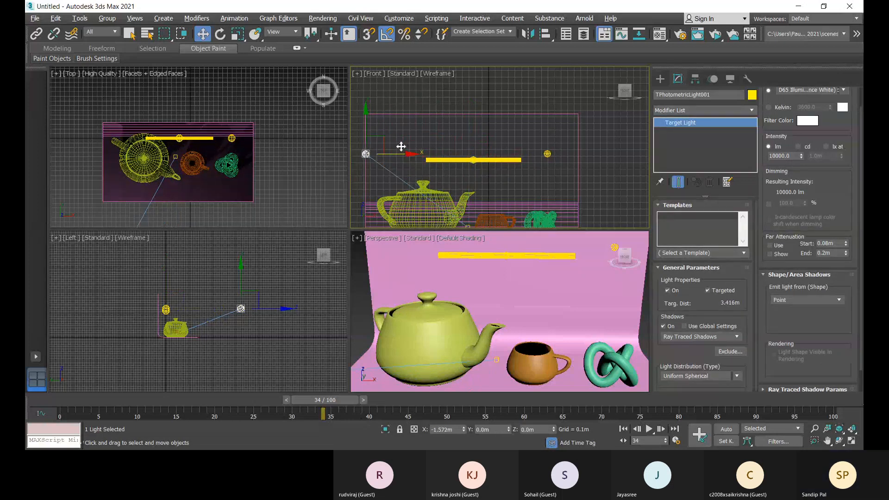
middle_drag(139, 204, 144, 181)
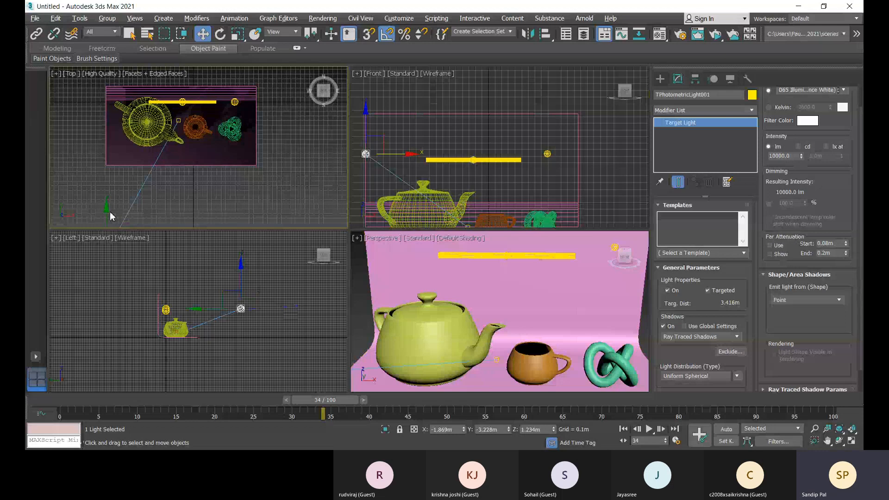
drag(107, 208, 66, 118)
drag(151, 161, 119, 151)
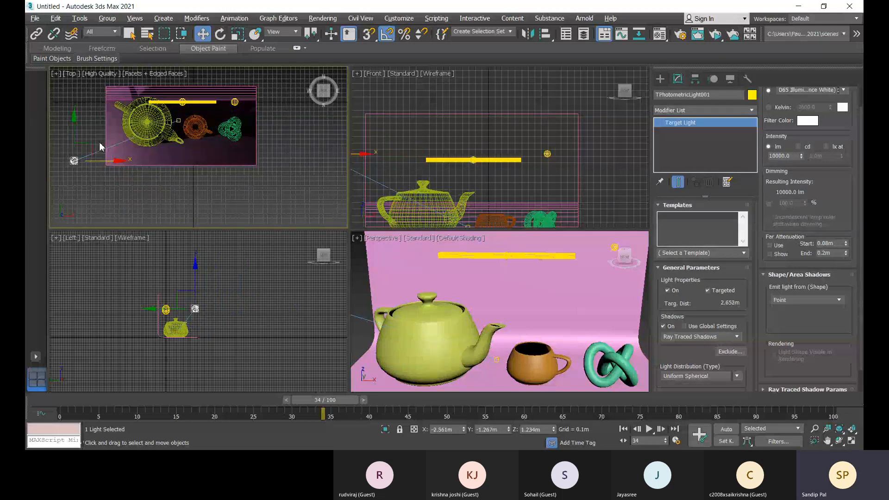
drag(74, 123, 74, 109)
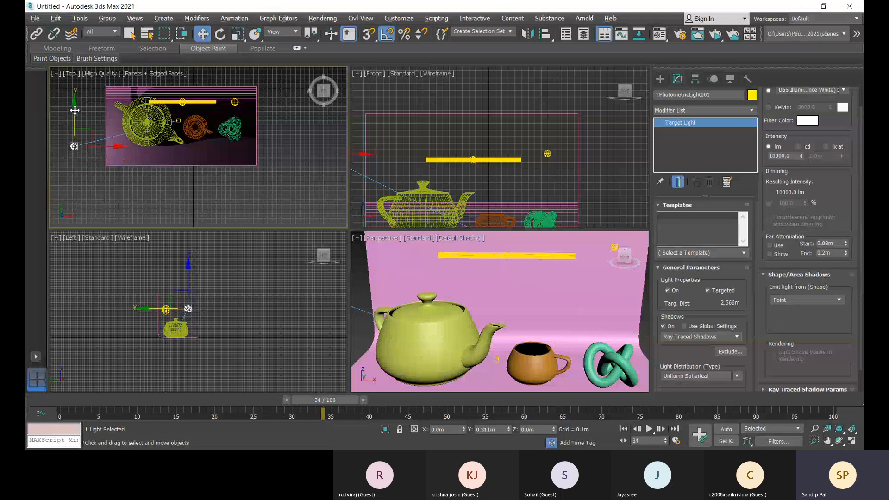
- Move the free point light above the torus knot to about X 0.956 m, Y -0.529 m
click(235, 102)
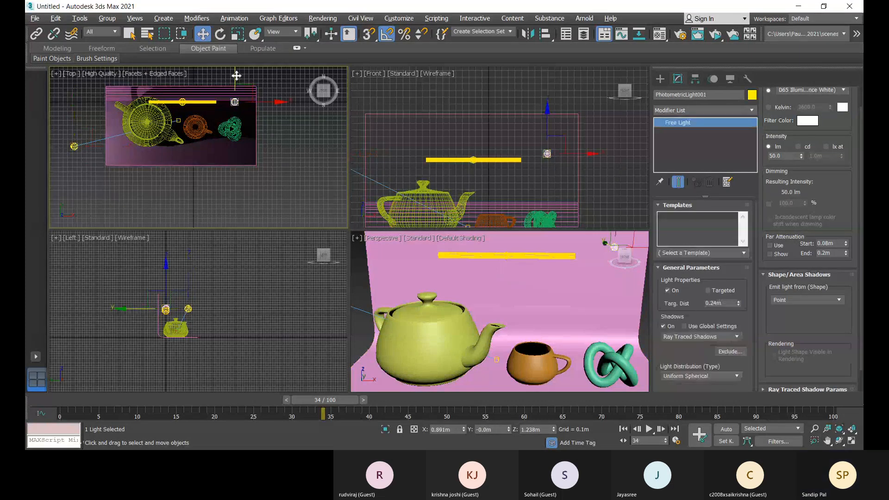
drag(235, 76, 240, 99)
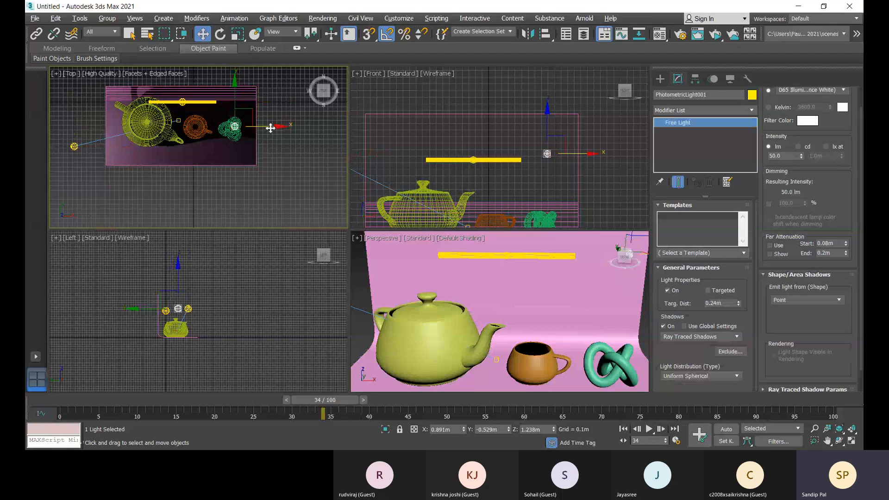
drag(270, 128, 274, 128)
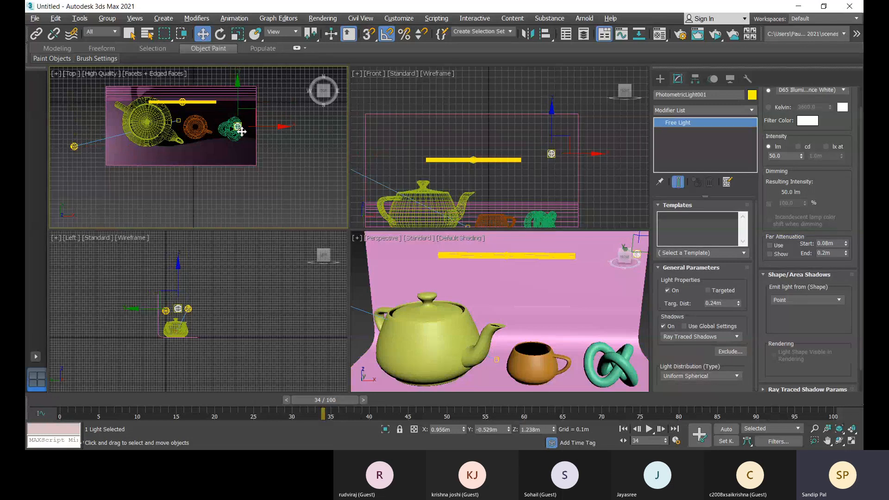
- Shift the cylinder light forward to about Y -0.143 m and set its intensity to 8000 lm
click(182, 103)
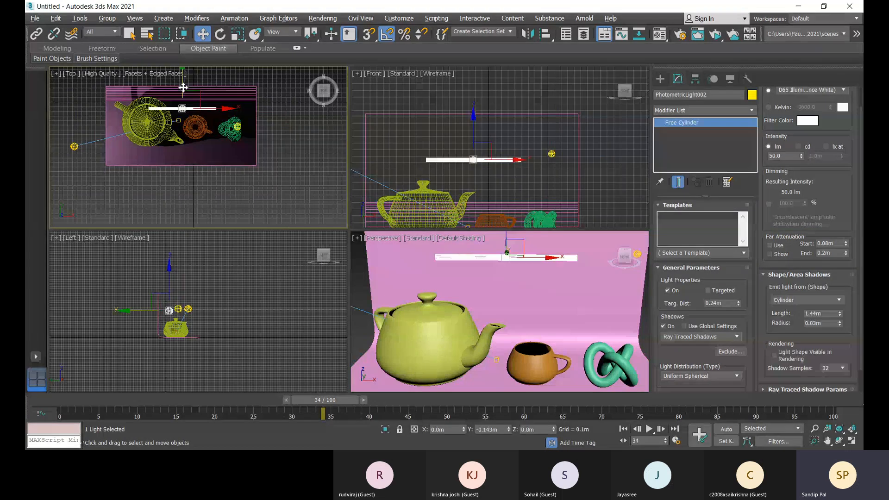
click(787, 157)
text(8000)
key(Return)
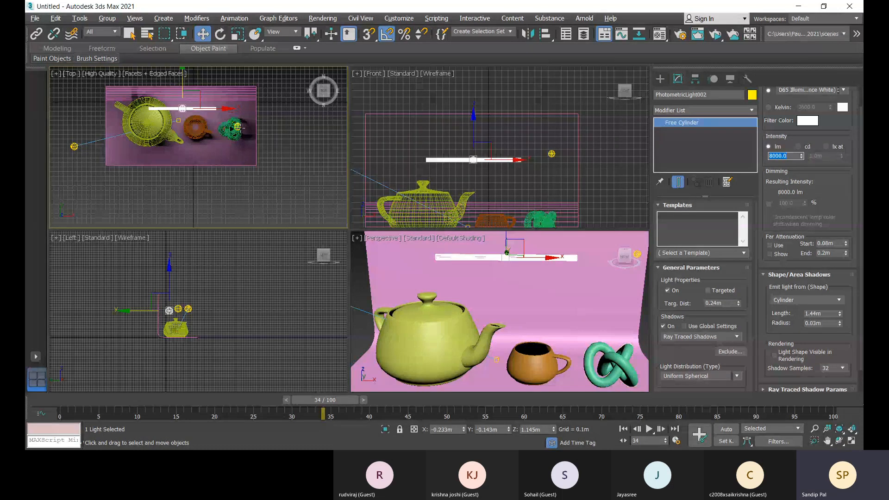
- Set the intensity of the free point light above the torus knot to 6000 lm
click(551, 154)
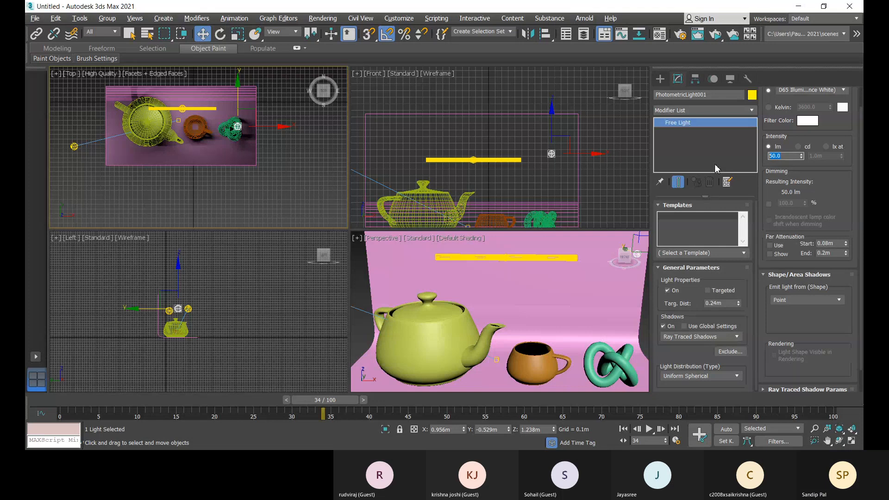
text(6000)
key(Return)
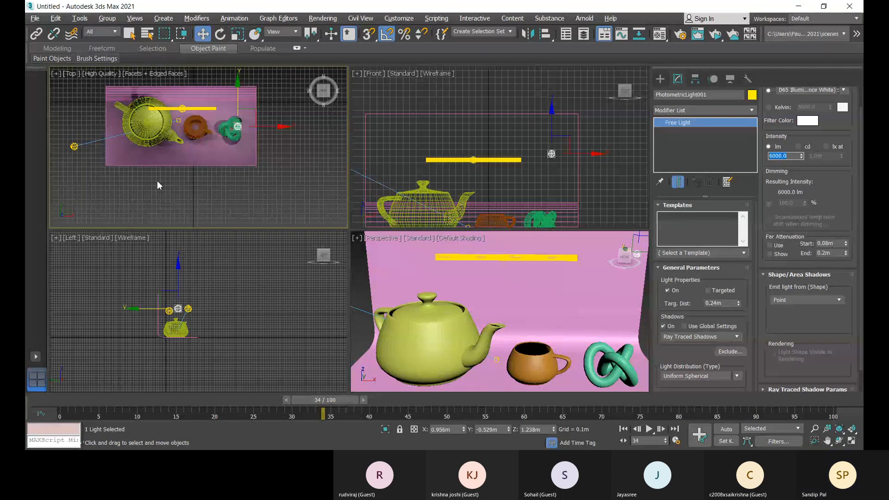
- Maximize the Perspective view, frame the objects closely and preview the lighting with an ActiveShade render
click(74, 147)
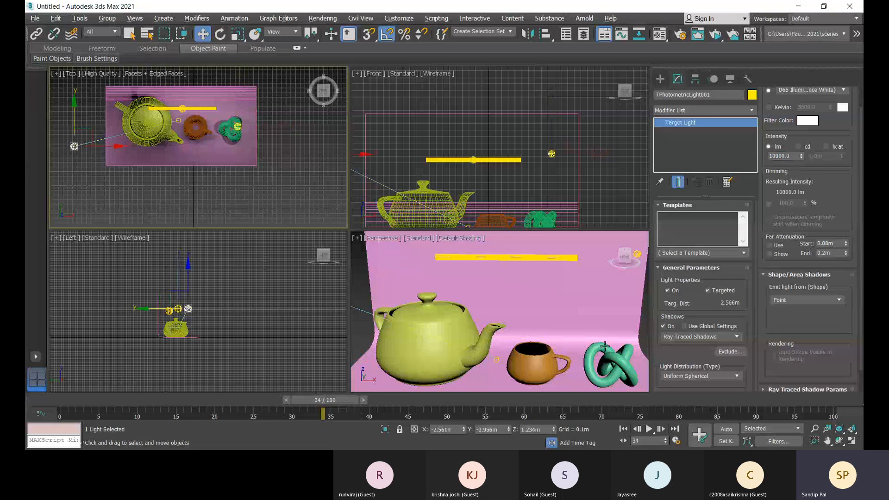
middle_drag(568, 333, 589, 322)
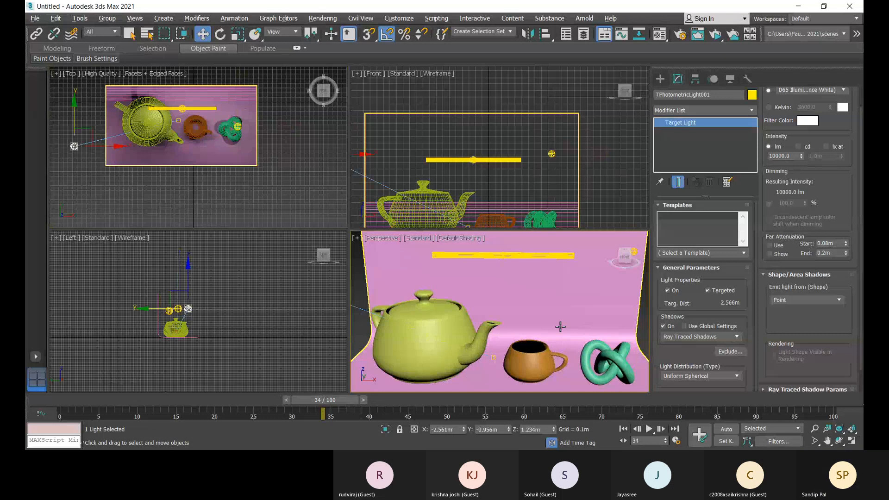
key(alt+w)
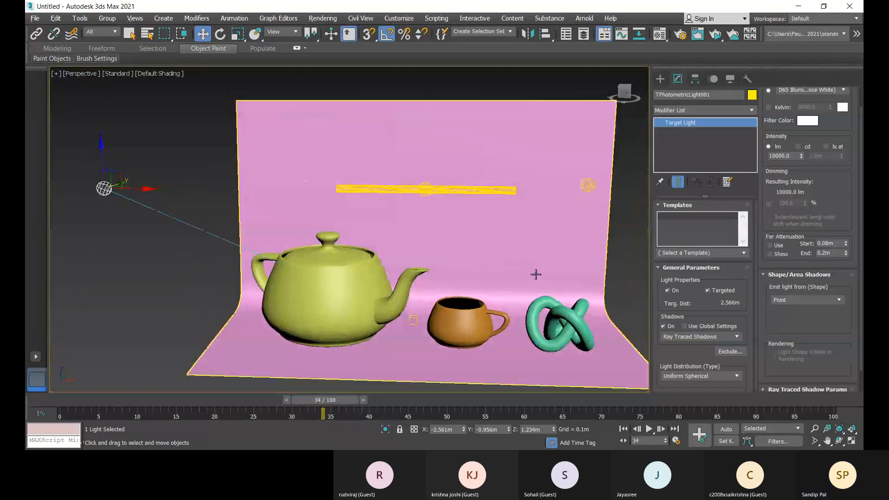
scroll(537, 271, up, 4)
middle_drag(539, 268, 520, 230)
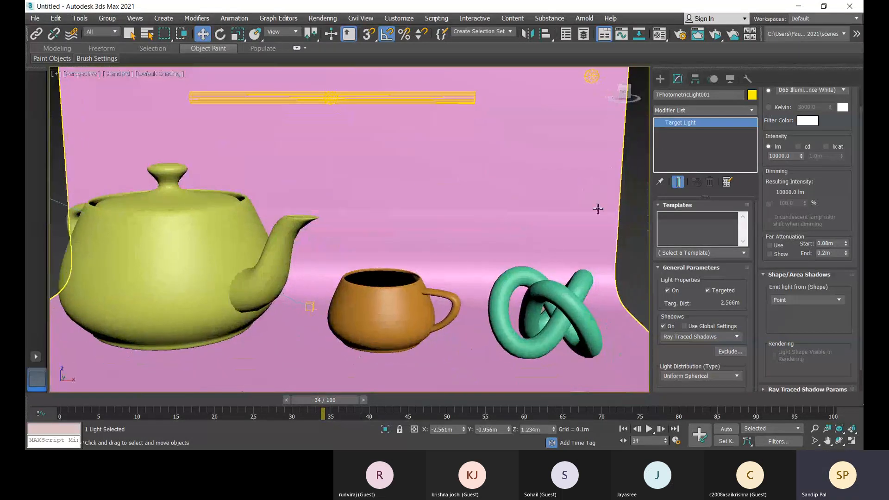
click(715, 34)
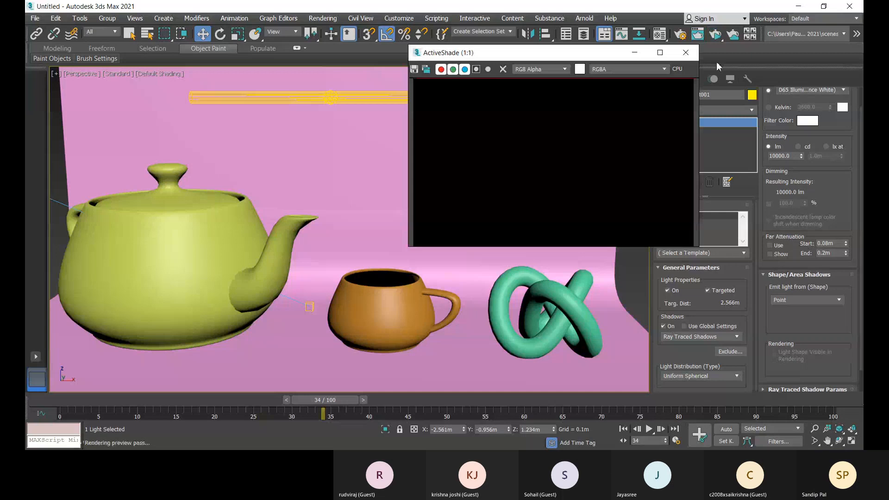
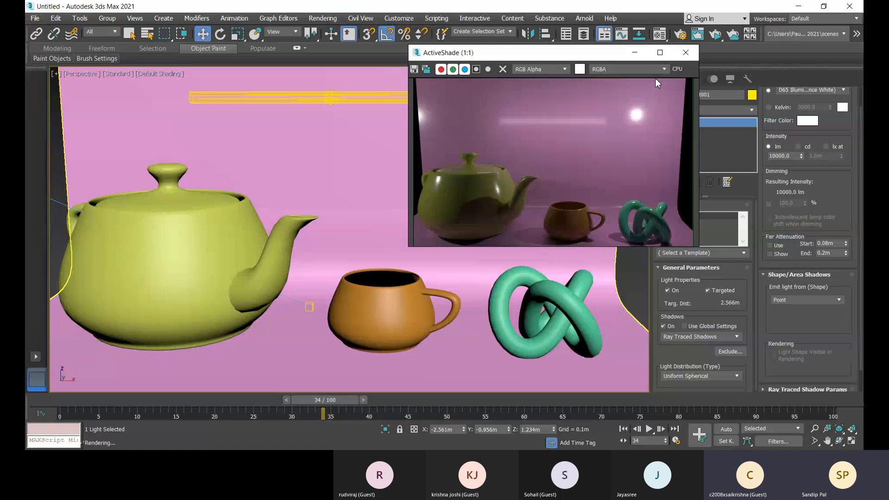
click(635, 53)
- Try the Uniform Diffuse light distribution on the target light, and return it to Uniform Spherical
scroll(842, 305, down, 1)
scroll(843, 308, down, 1)
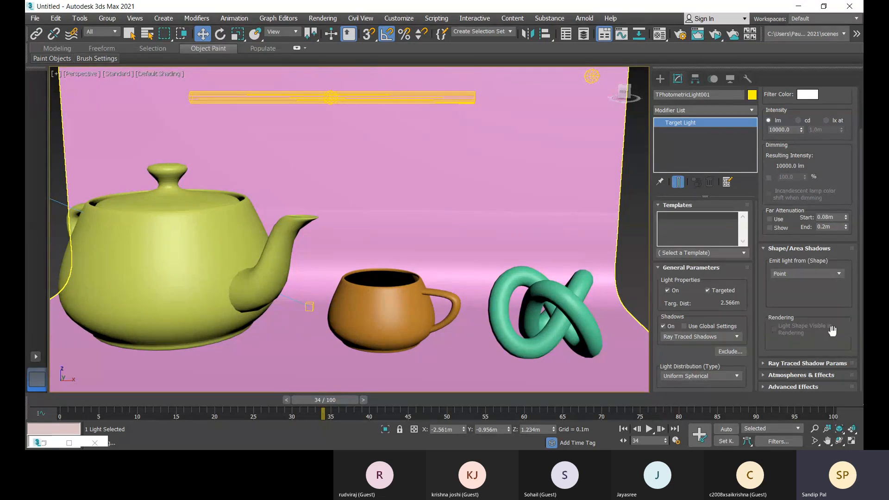
click(711, 377)
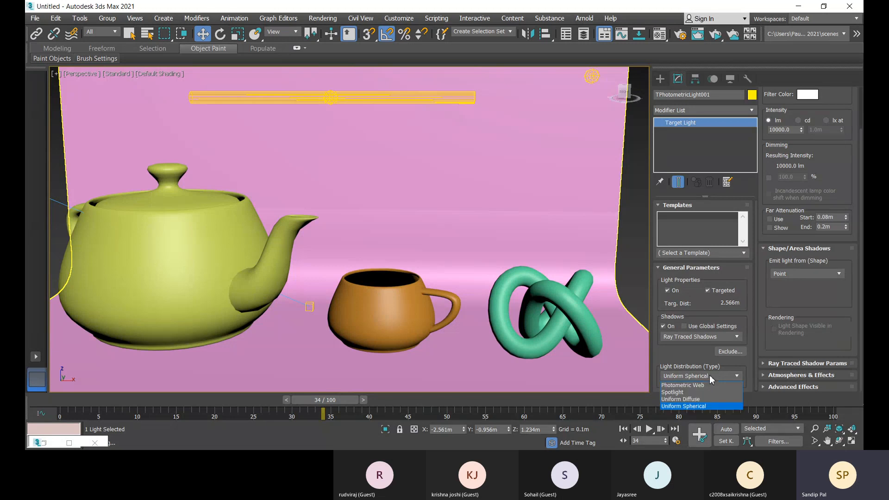
click(694, 401)
click(699, 375)
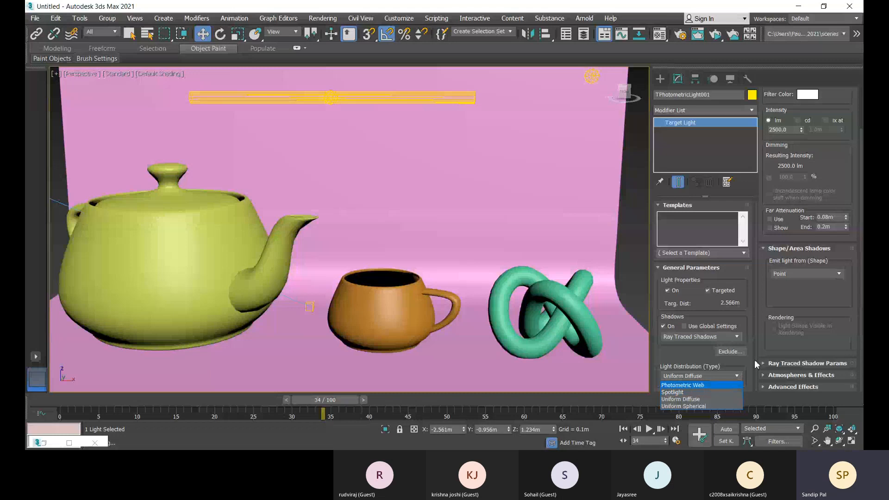
click(691, 406)
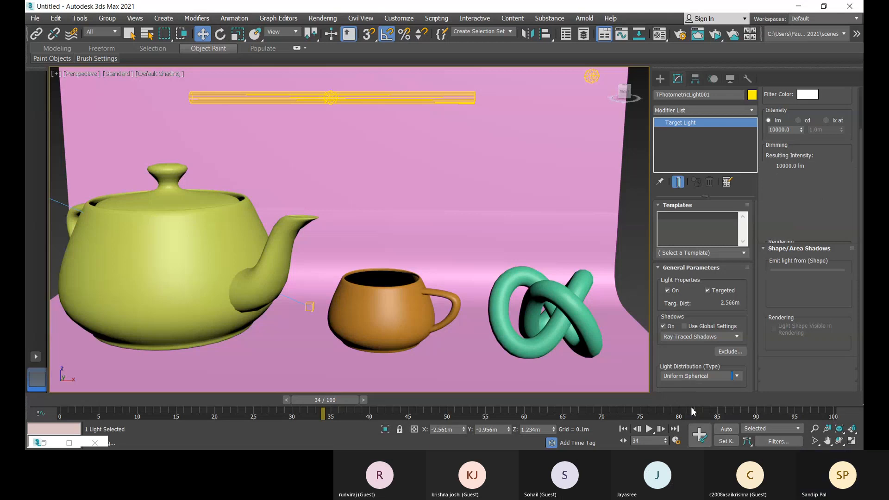
- Make the cylinder light's shape visible in renderings and check it with an ActiveShade preview
click(302, 99)
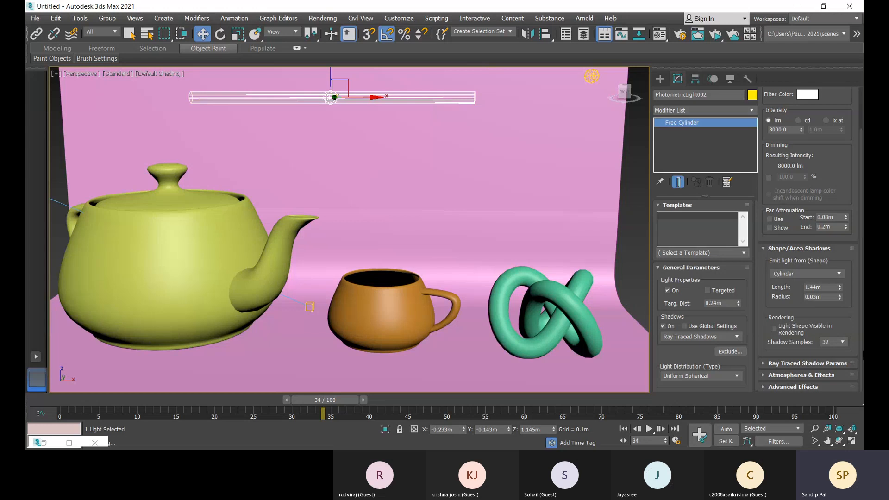
click(773, 330)
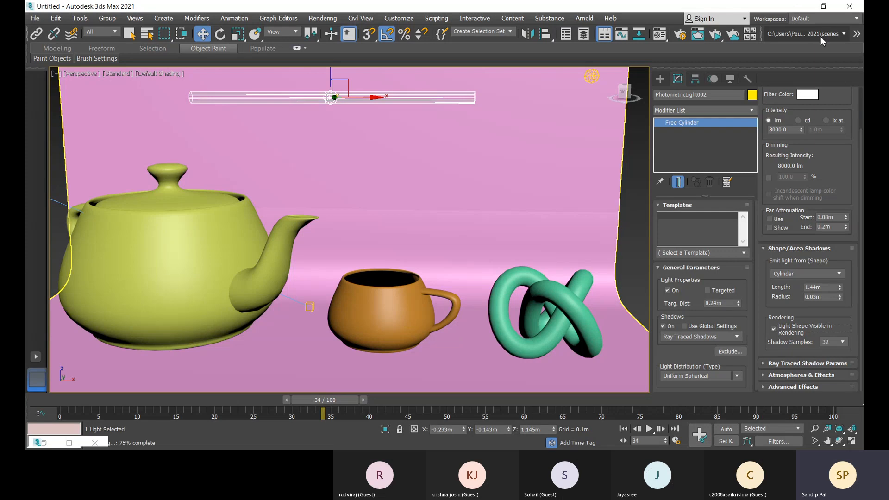
click(715, 34)
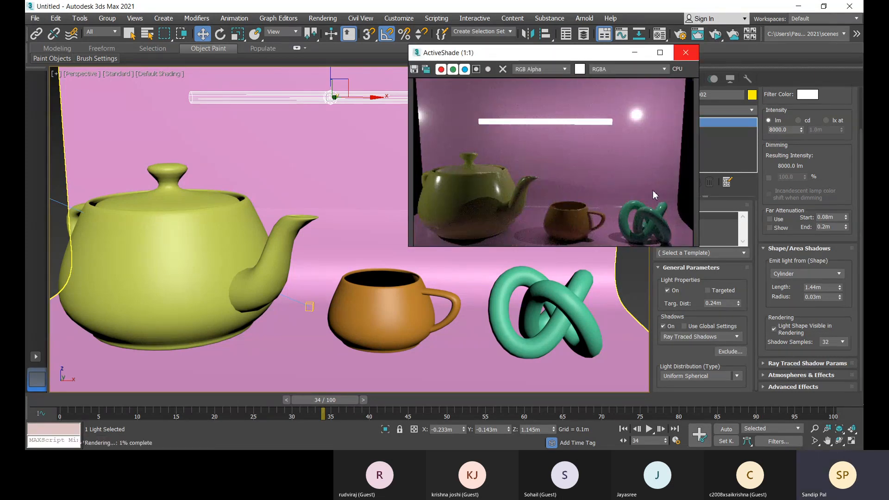
click(685, 54)
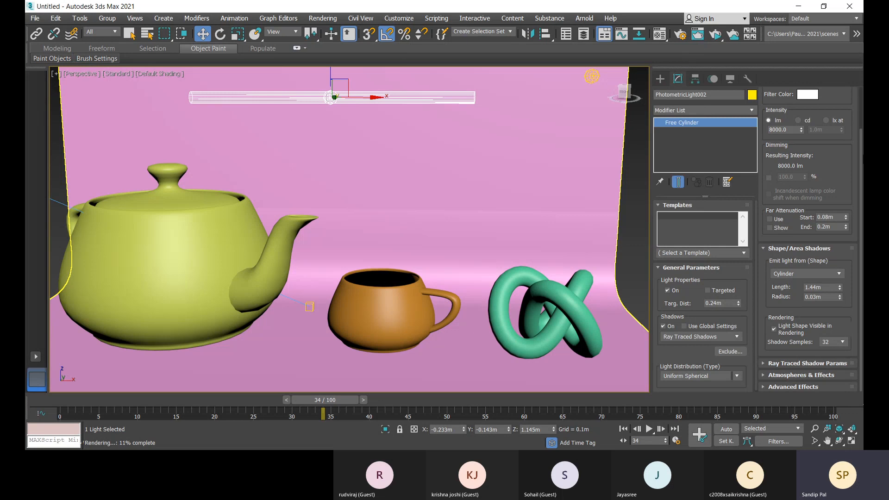
- Set the cylinder light's intensity to 15000 lm and briefly launch an ActiveShade preview
double_click(773, 130)
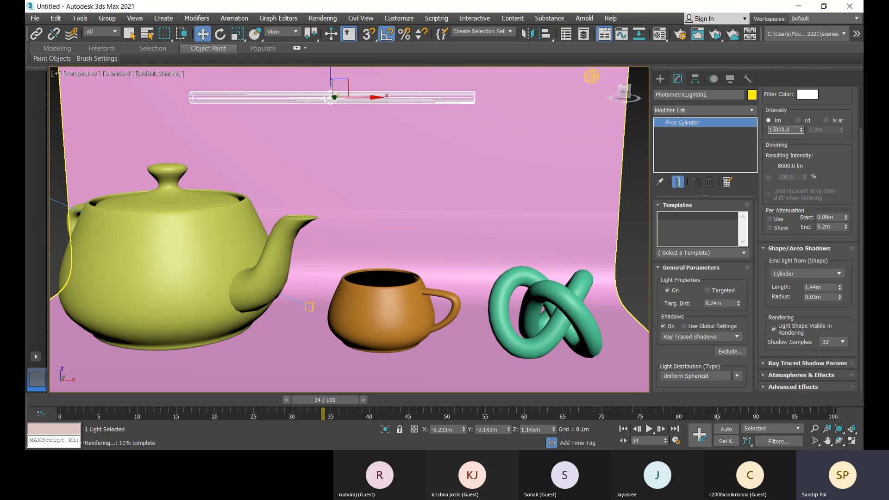
key(Return)
click(716, 35)
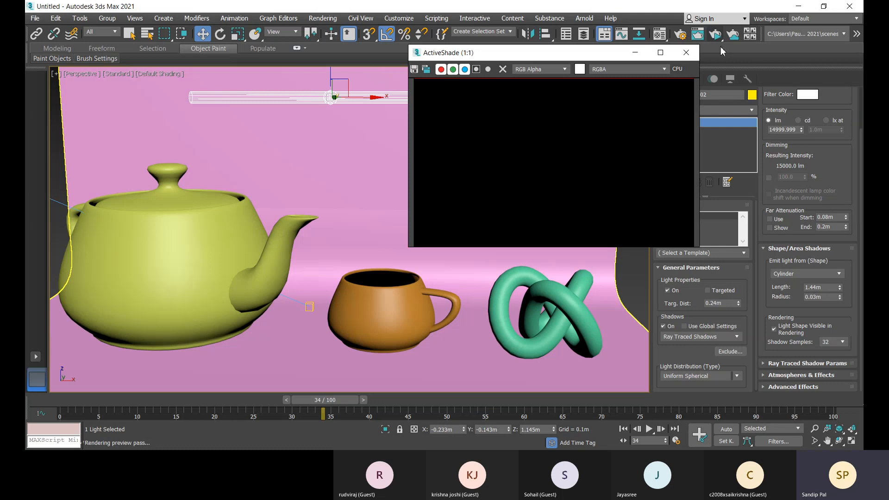
click(693, 54)
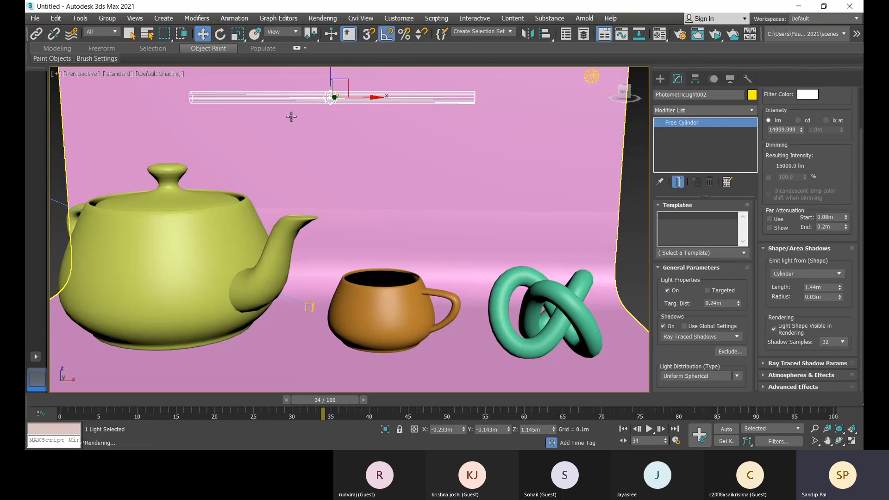
- Move the cylinder light forward over the cup and slightly lower, to about Y -0.541 m, Z 1.018 m
click(339, 90)
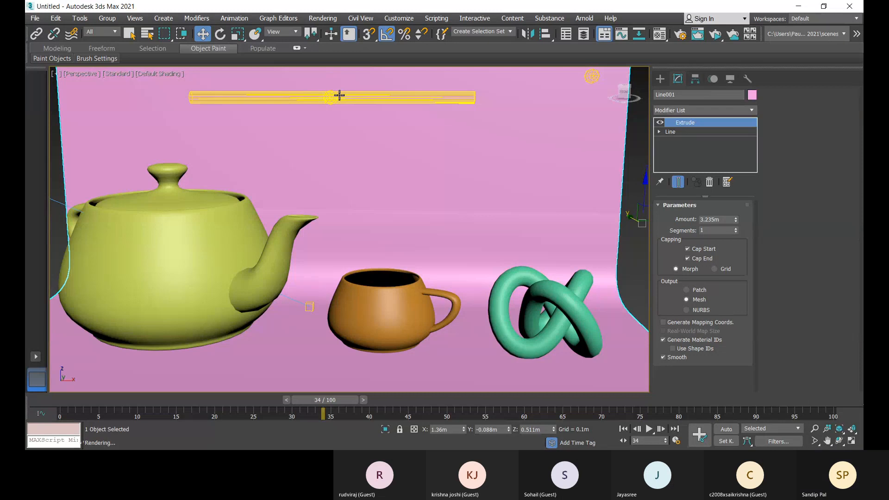
click(340, 95)
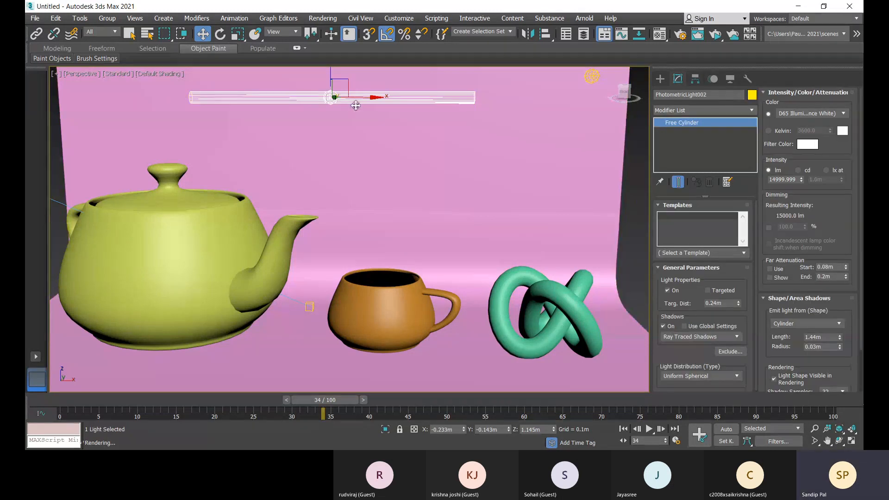
drag(330, 78, 327, 185)
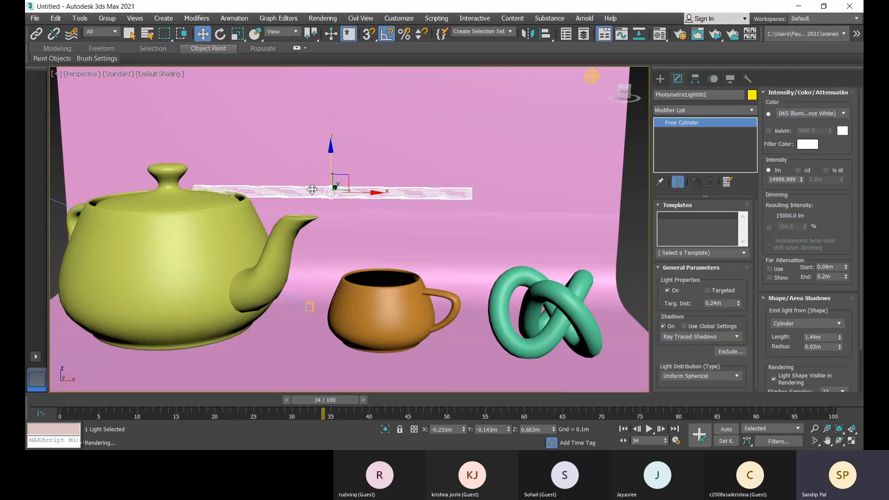
key(t)
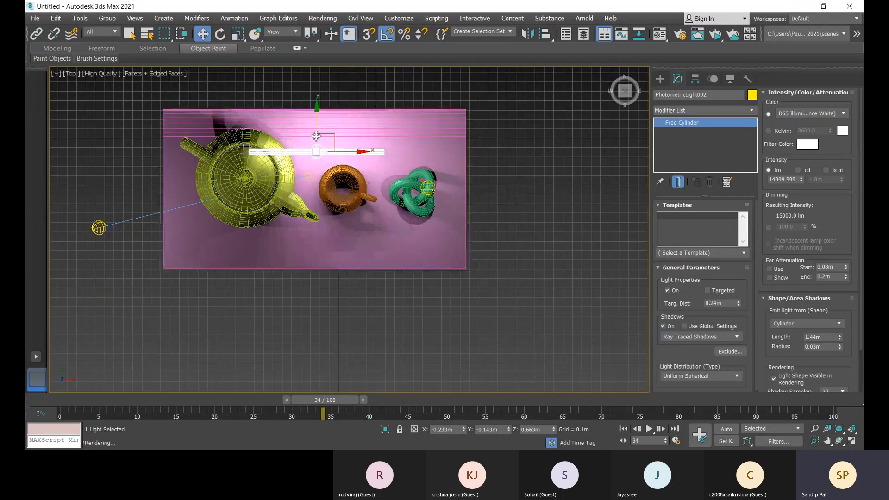
drag(315, 109, 316, 148)
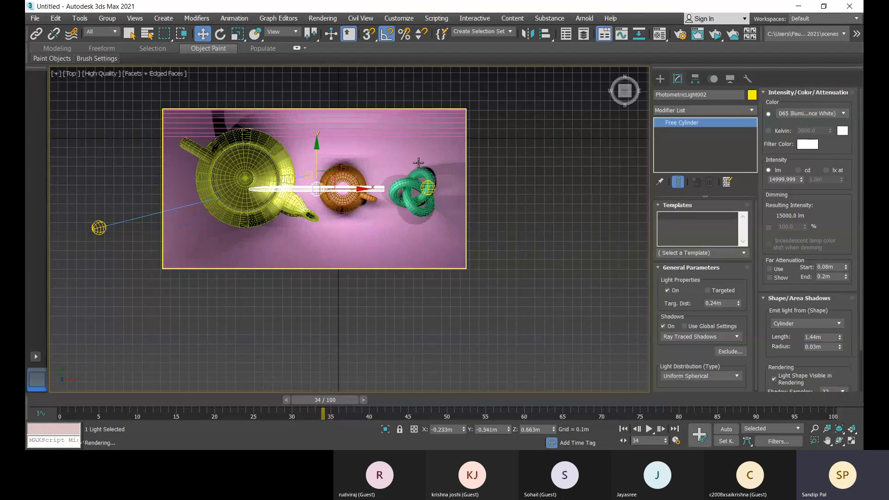
key(p)
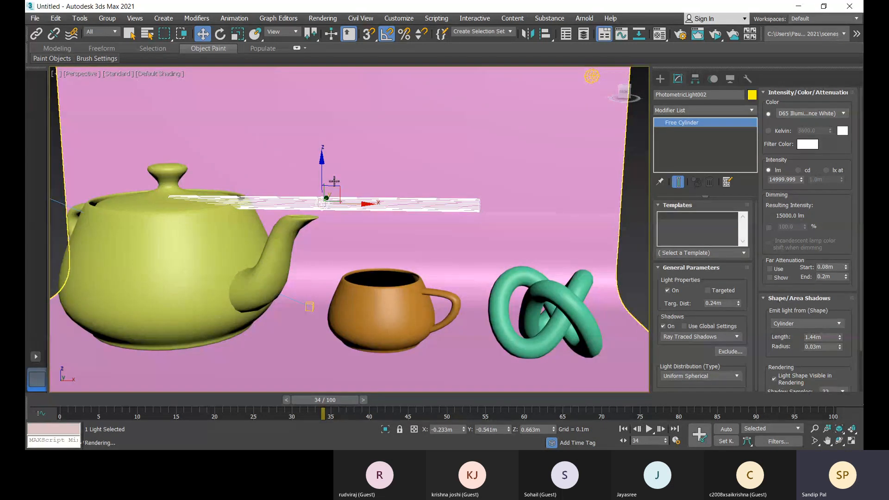
drag(323, 169, 329, 92)
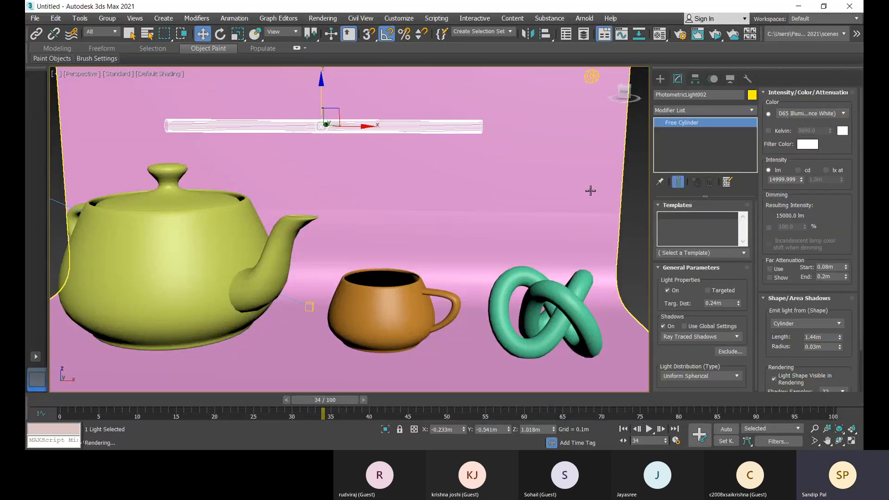
- Preview the repositioned cylinder light in ActiveShade, and pull the view back to show the whole backdrop
click(715, 35)
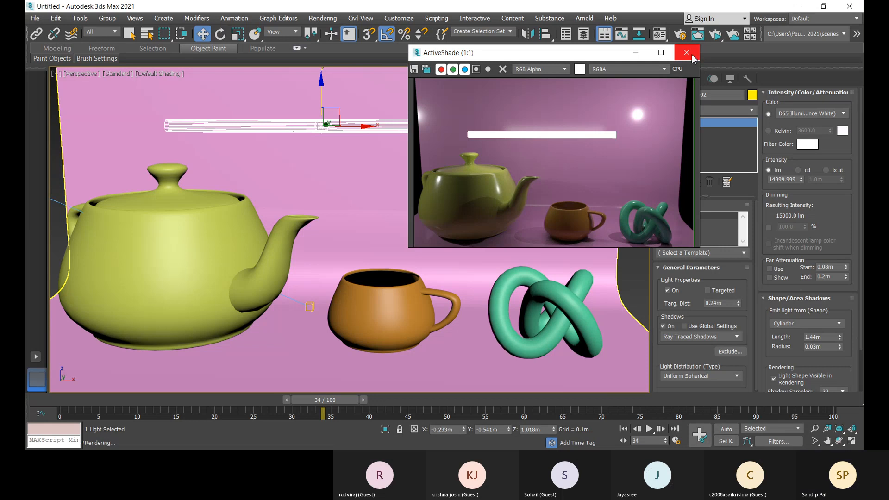
click(687, 52)
scroll(391, 250, down, 3)
middle_drag(390, 259, 384, 259)
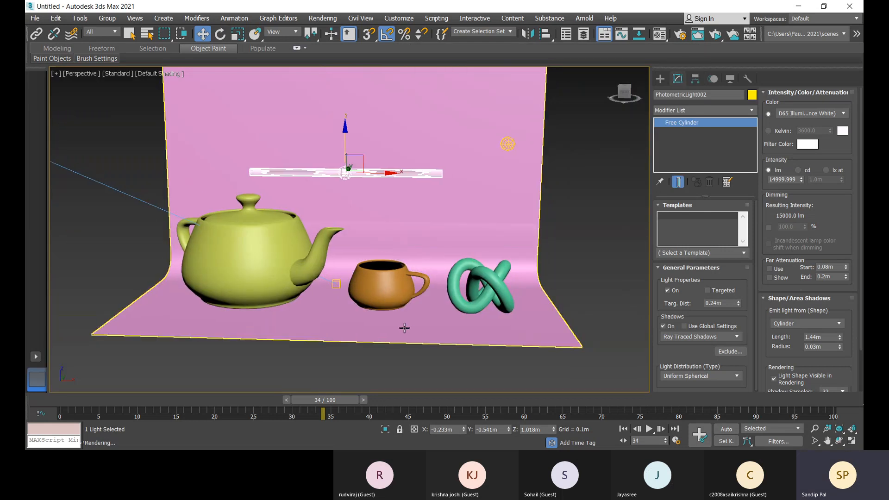
middle_drag(255, 283, 257, 286)
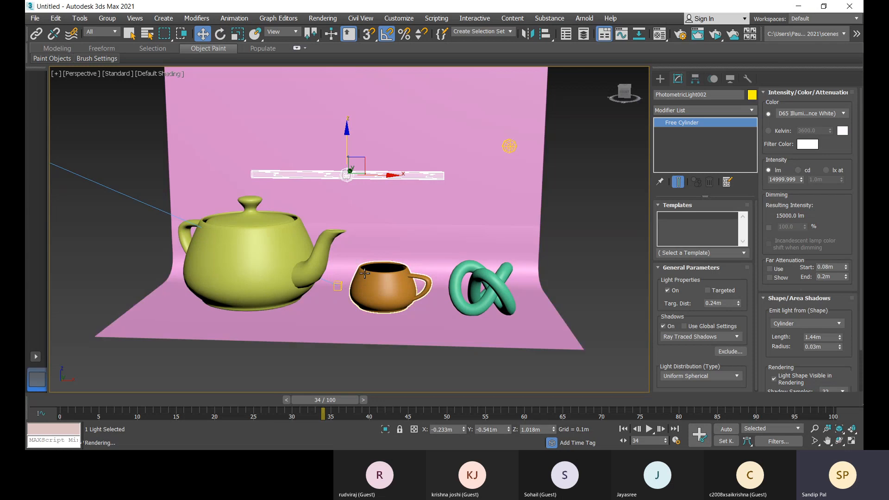
click(659, 37)
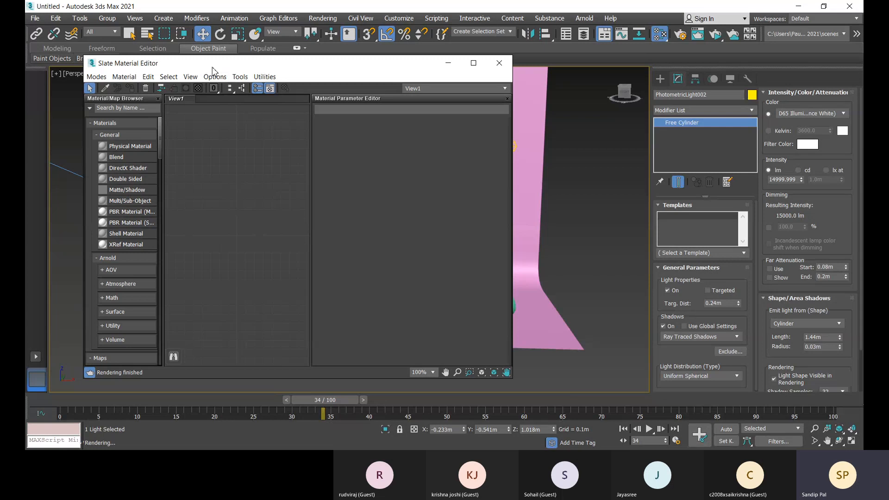
drag(212, 67, 208, 65)
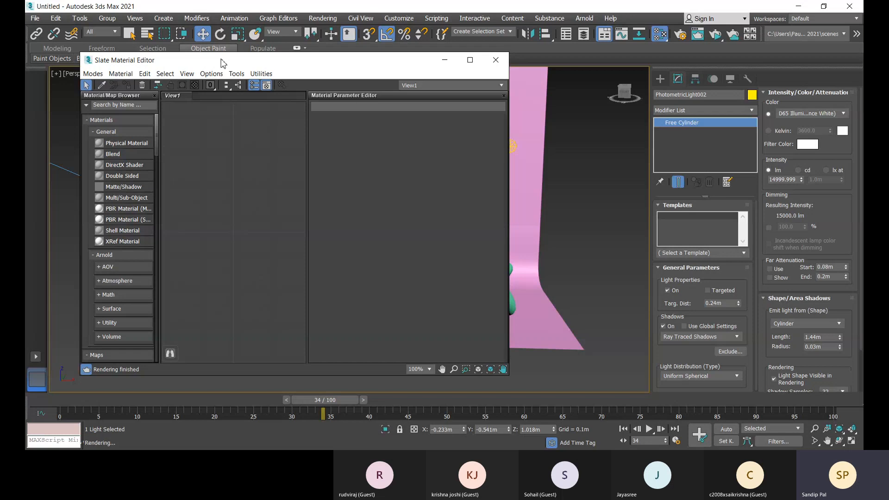
drag(221, 63, 130, 57)
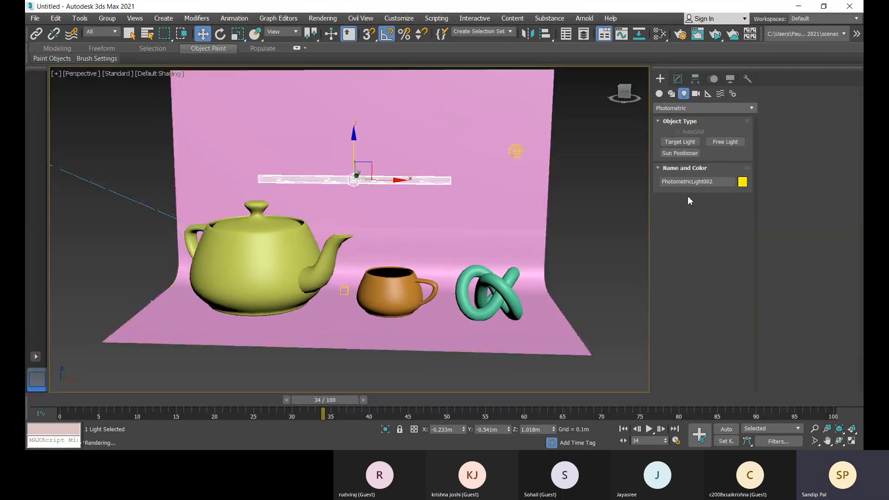
- Create a plane about 1.89 m long and 3.2 m wide on the floor, extending forward from the backdrop's front edge
click(659, 94)
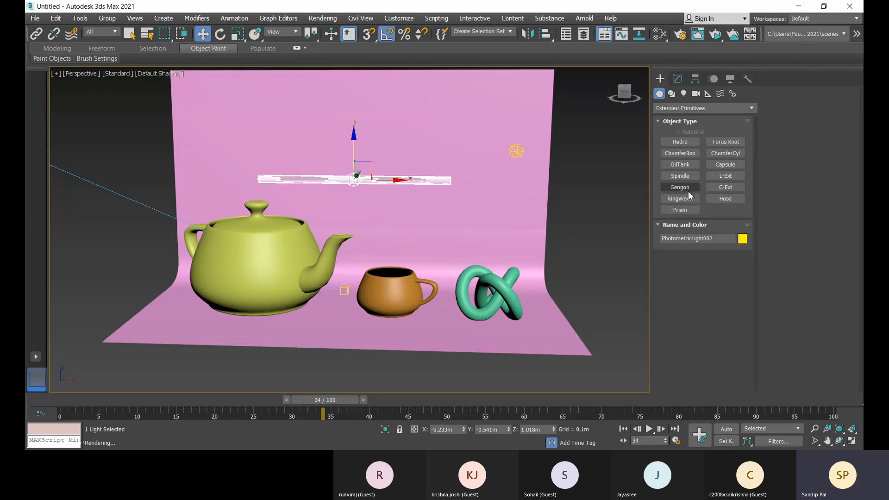
click(673, 124)
alt+middle_drag(425, 327, 426, 304)
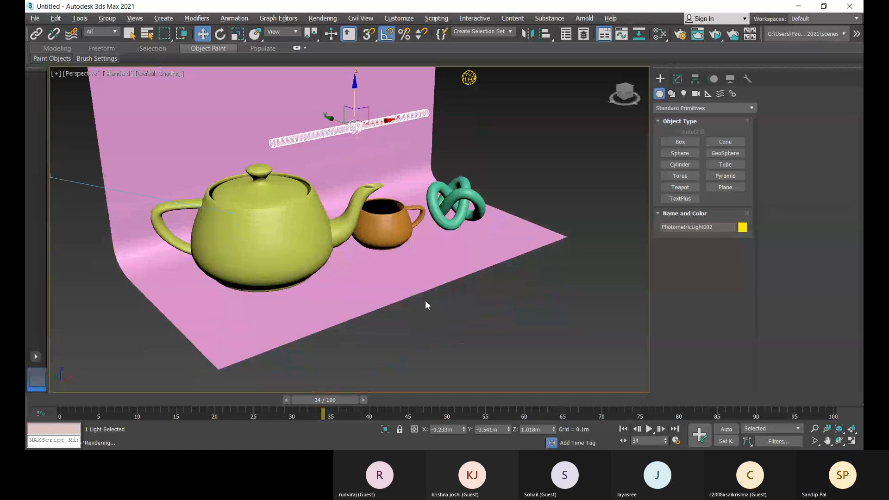
scroll(471, 288, down, 3)
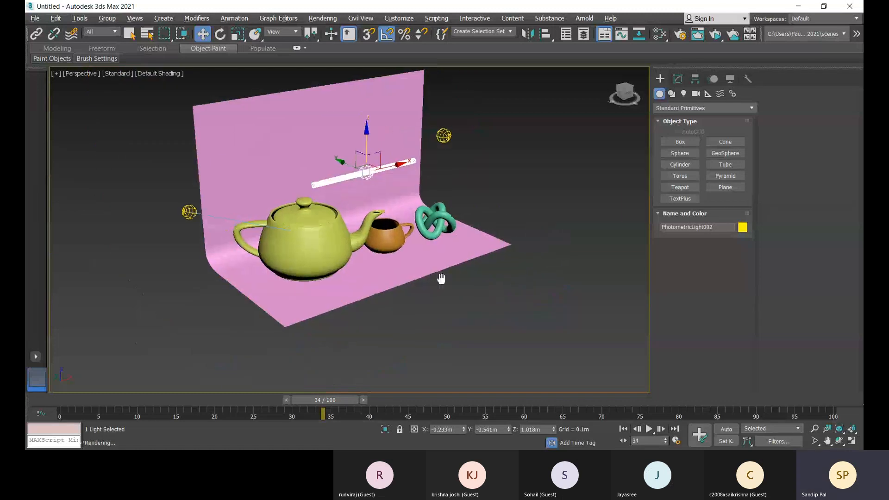
click(725, 188)
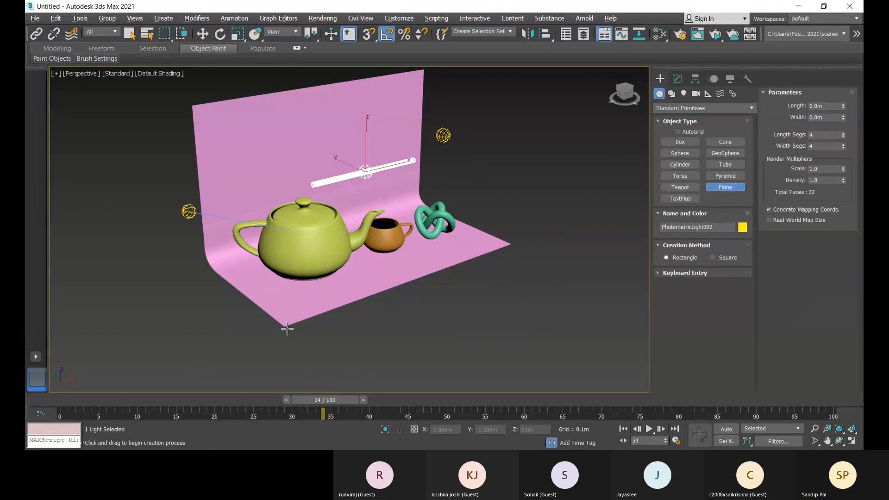
drag(287, 329, 652, 309)
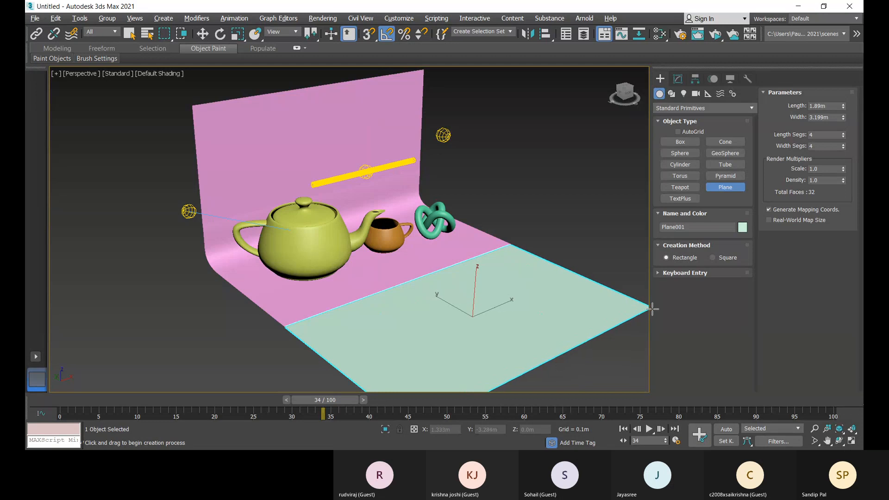
key(w)
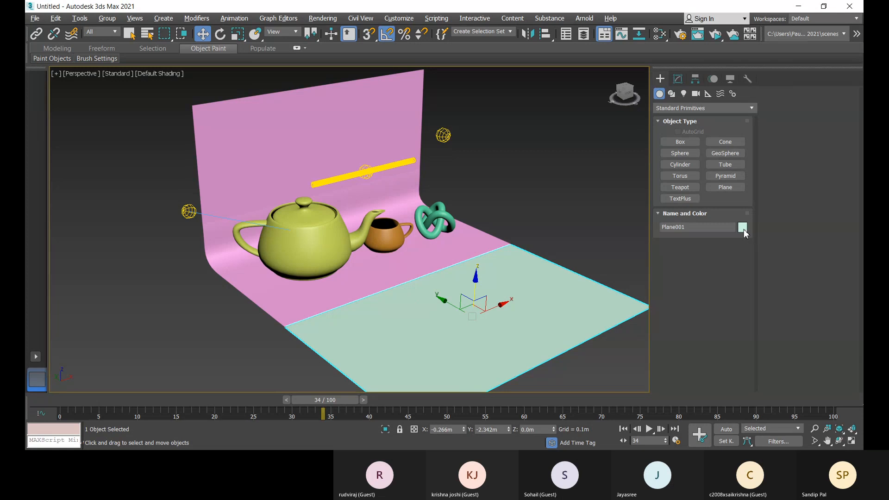
- Change the new floor plane's object color to pink to match the backdrop, and deselect it
click(742, 228)
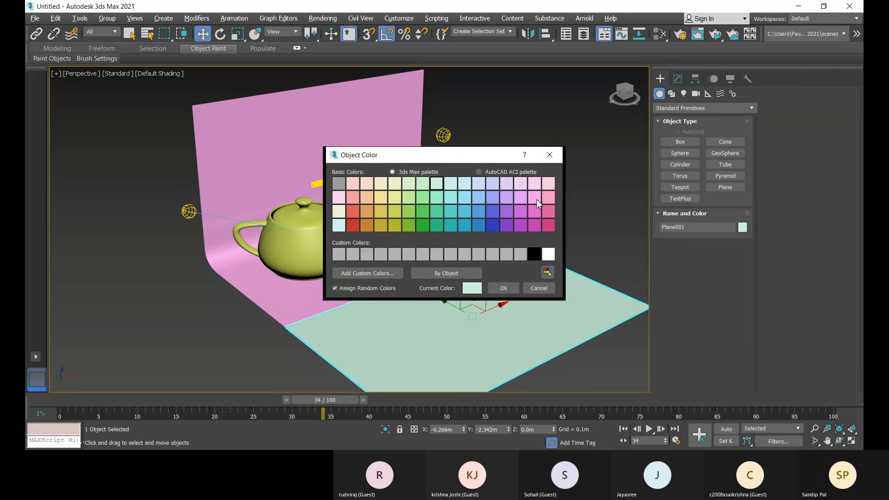
click(537, 213)
click(504, 288)
click(578, 229)
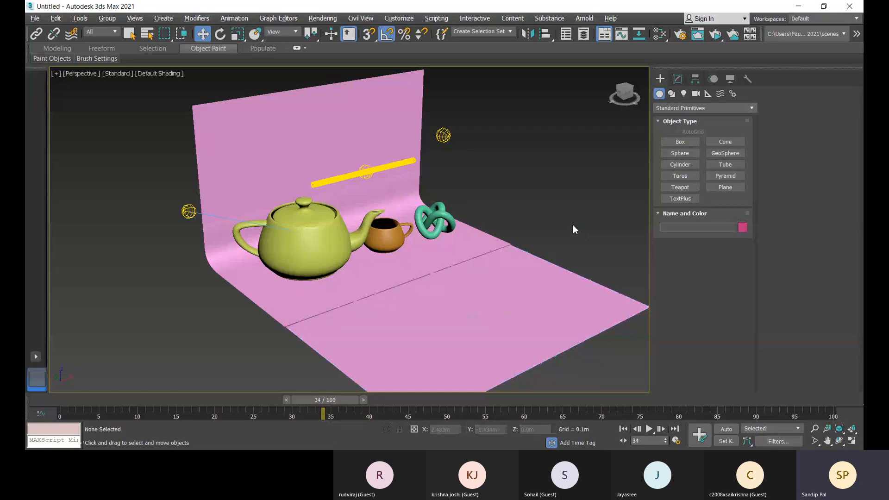
middle_drag(590, 237, 594, 232)
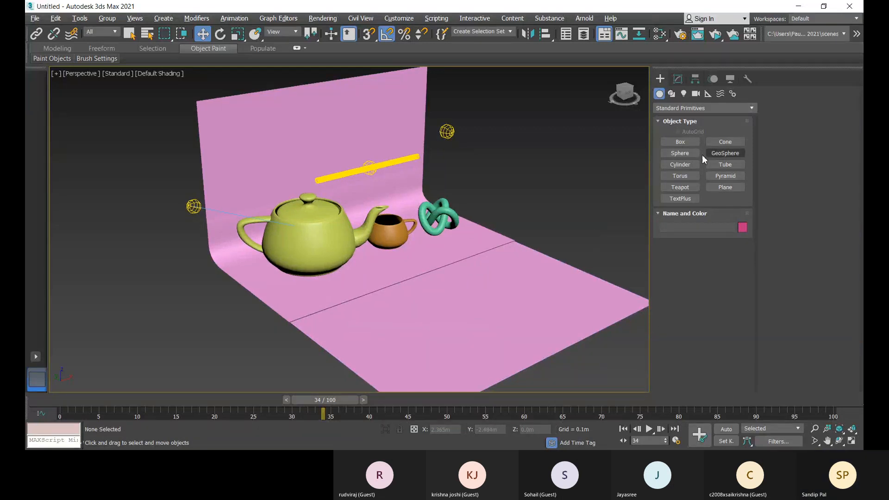
- Pick green as the active object color and draw a box about 1.23 m long, 1.47 m wide and 1.25 m high on the front plane
click(680, 142)
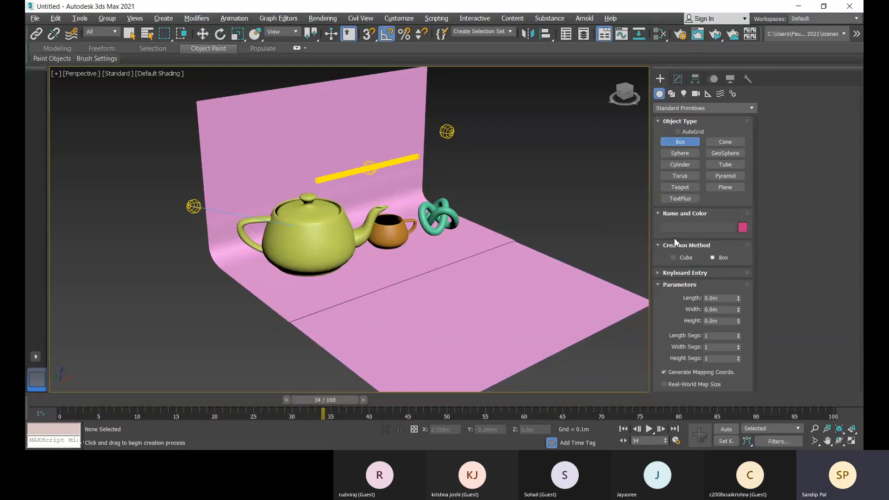
click(742, 227)
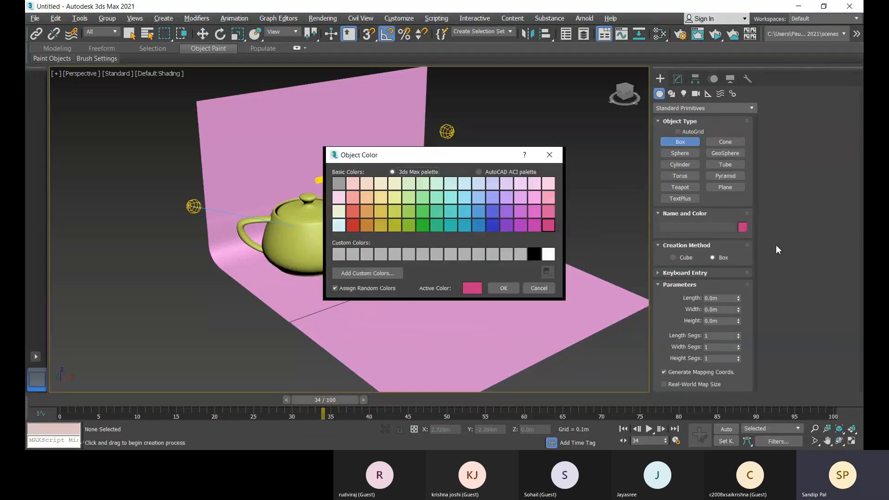
click(422, 213)
click(500, 288)
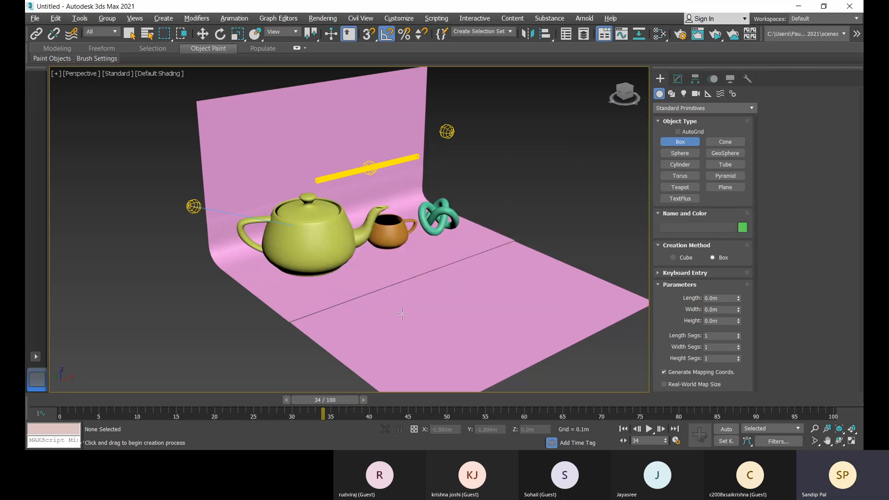
drag(363, 288, 547, 293)
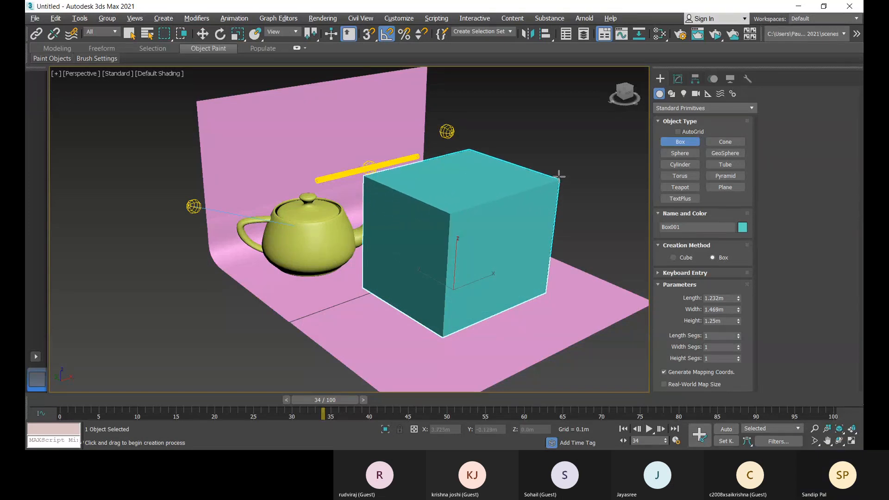
click(559, 175)
key(w)
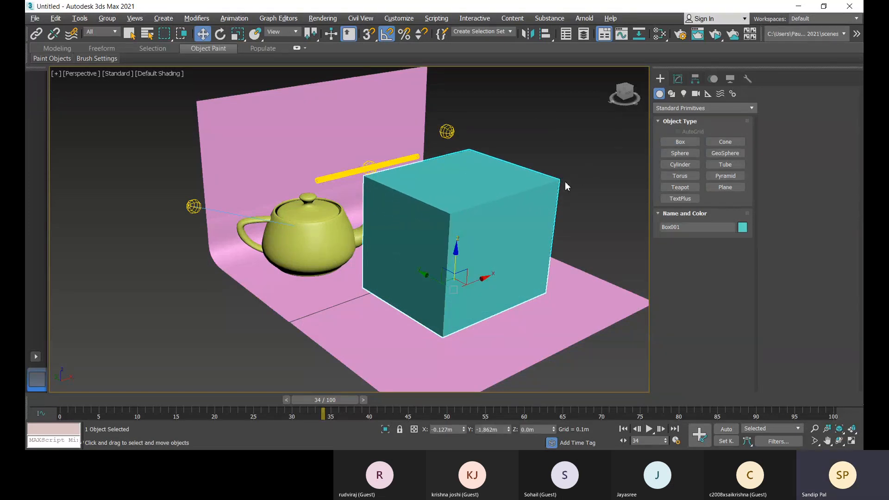
- Convert the box to an Editable Poly
alt+middle_drag(566, 186, 462, 262)
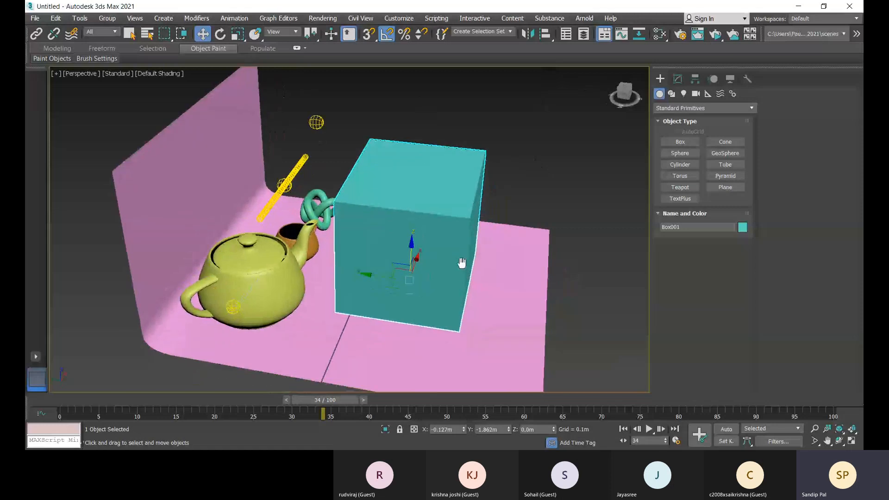
right_click(426, 191)
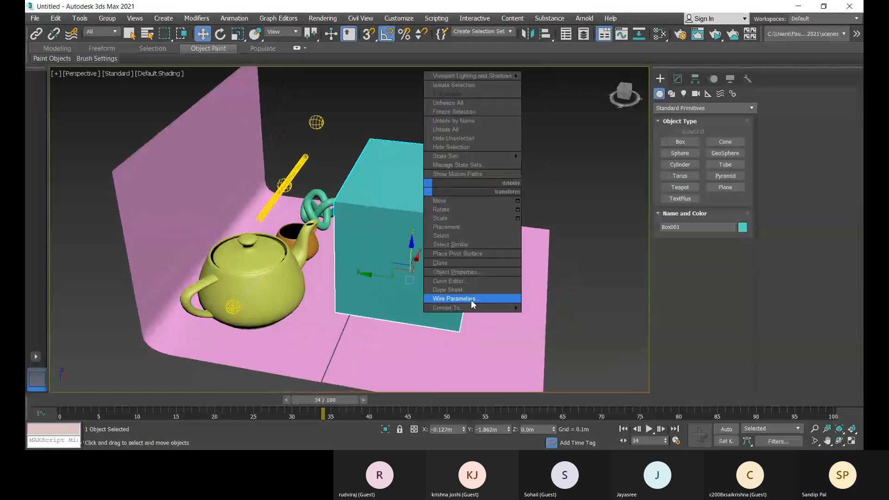
mouse_move(468, 307)
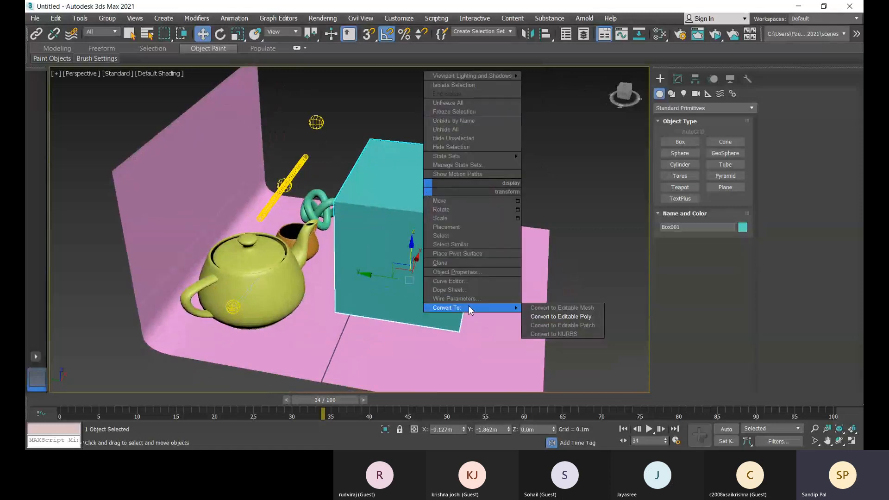
click(560, 316)
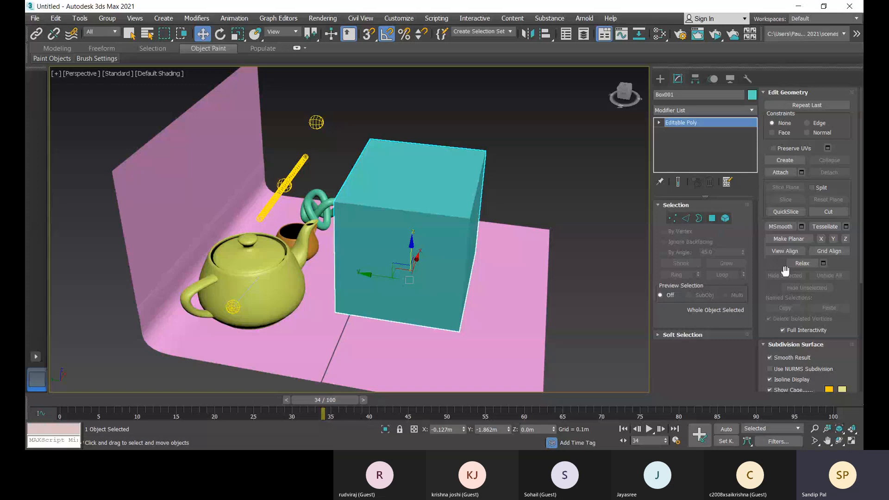
- Select the box's polygons one at a time, including its sides, top and underside, and examine each face's material ID
drag(861, 284, 862, 311)
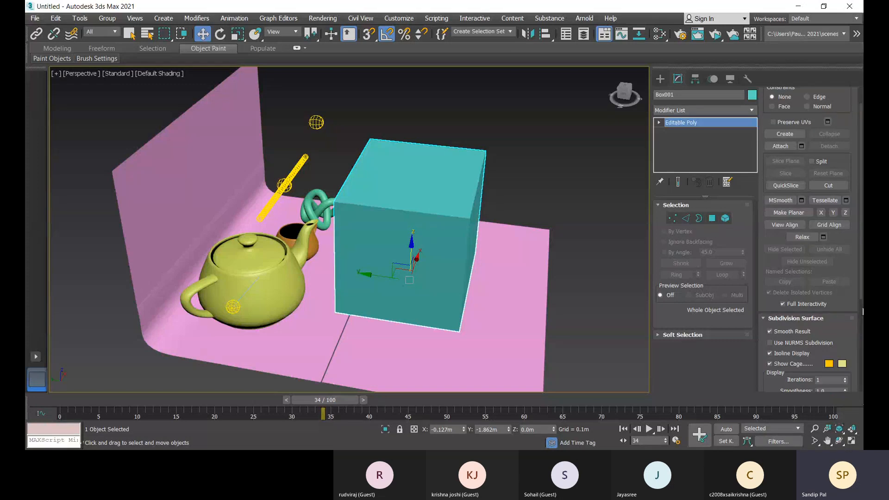
click(712, 218)
scroll(862, 266, down, 2)
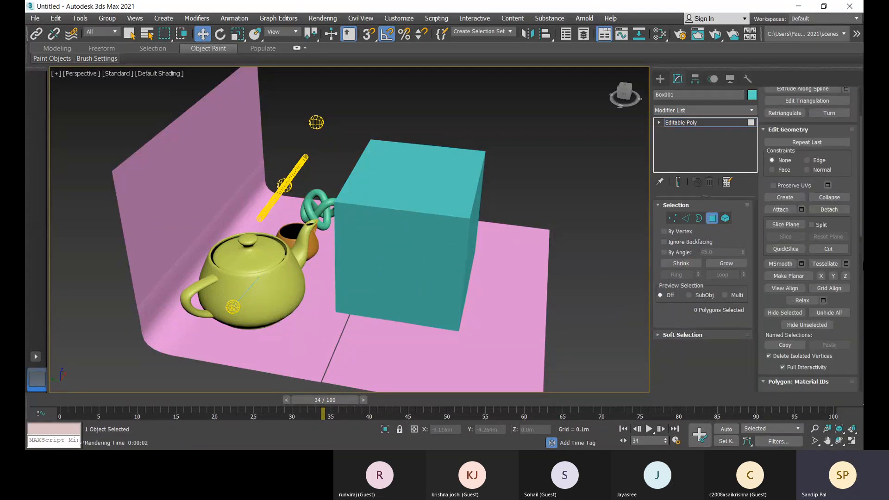
click(419, 274)
scroll(859, 270, down, 2)
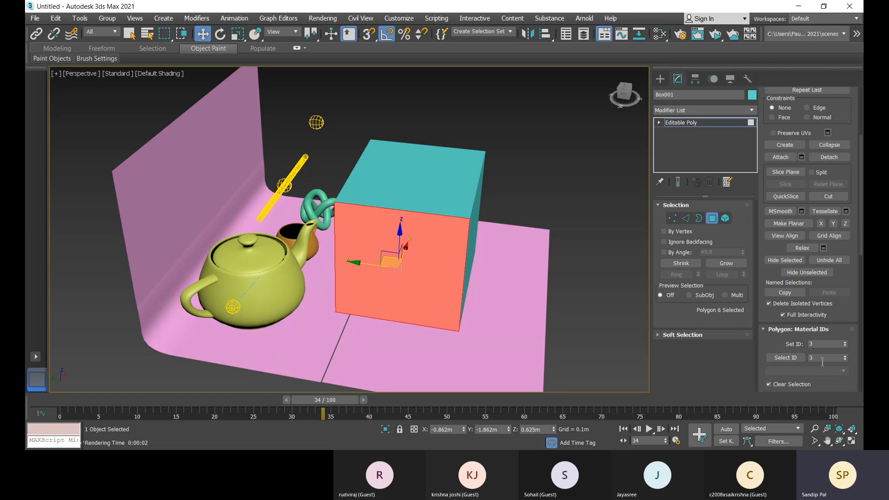
click(411, 188)
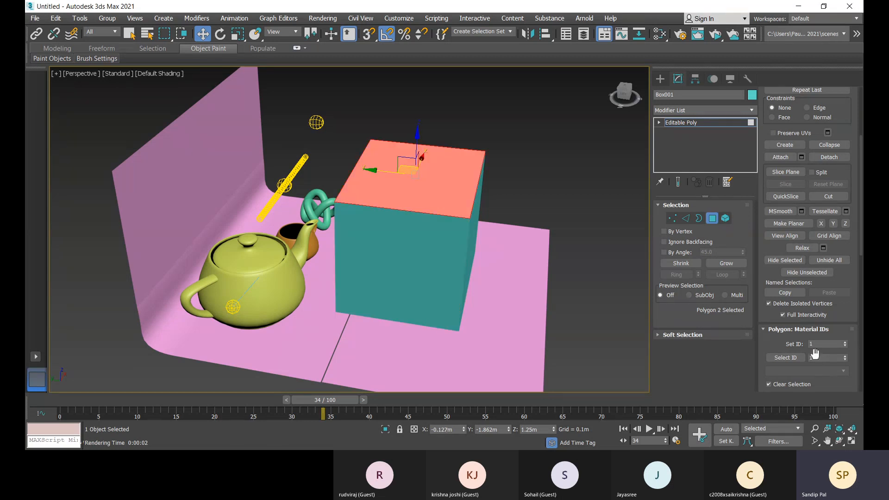
alt+middle_drag(524, 316, 546, 301)
click(470, 264)
click(546, 303)
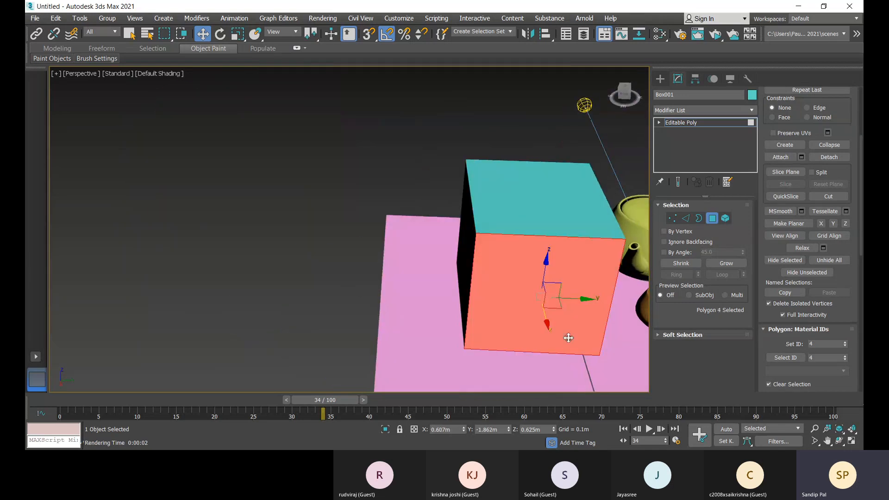
alt+middle_drag(588, 348, 518, 347)
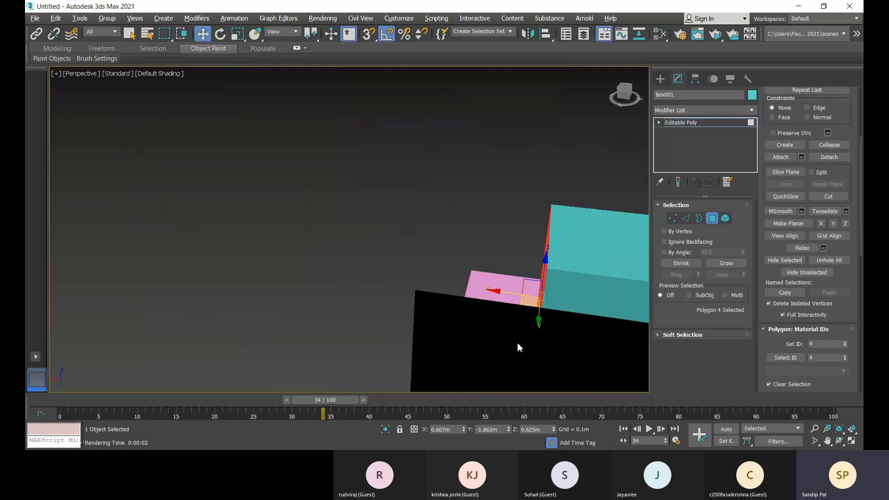
click(585, 301)
alt+middle_drag(425, 235, 548, 324)
click(444, 269)
click(529, 298)
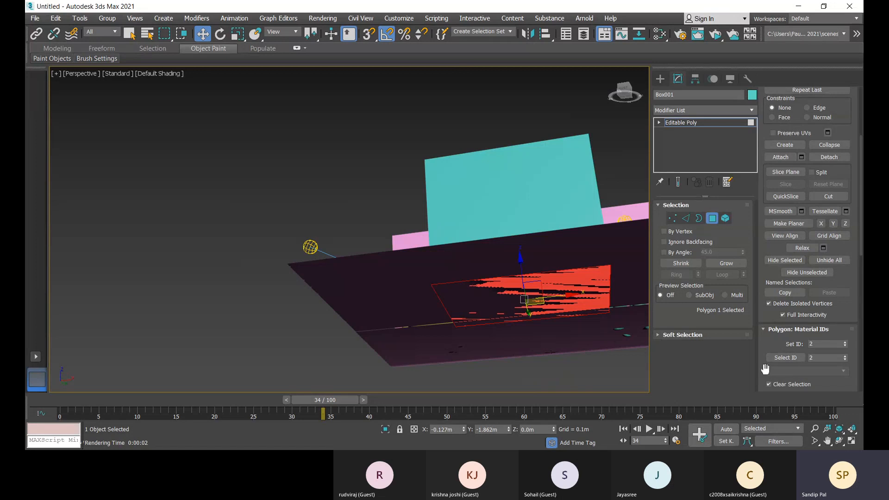
alt+middle_drag(493, 314, 452, 351)
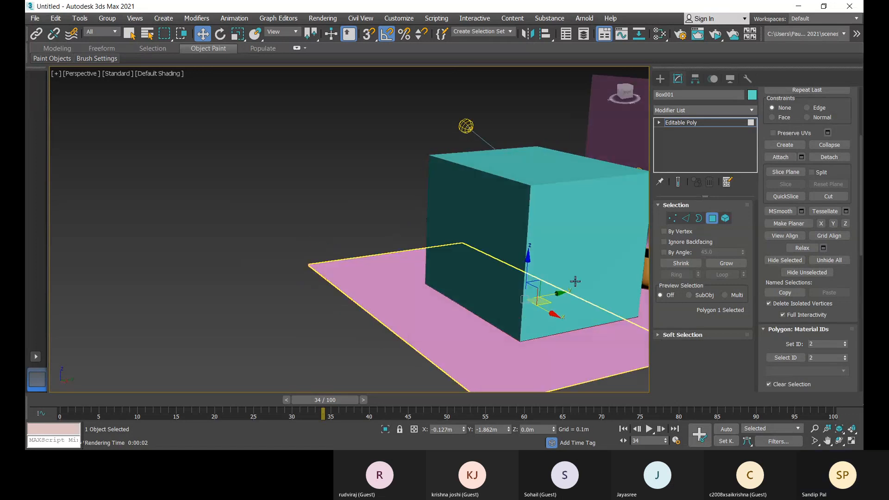
alt+middle_drag(545, 325, 483, 329)
scroll(554, 248, down, 5)
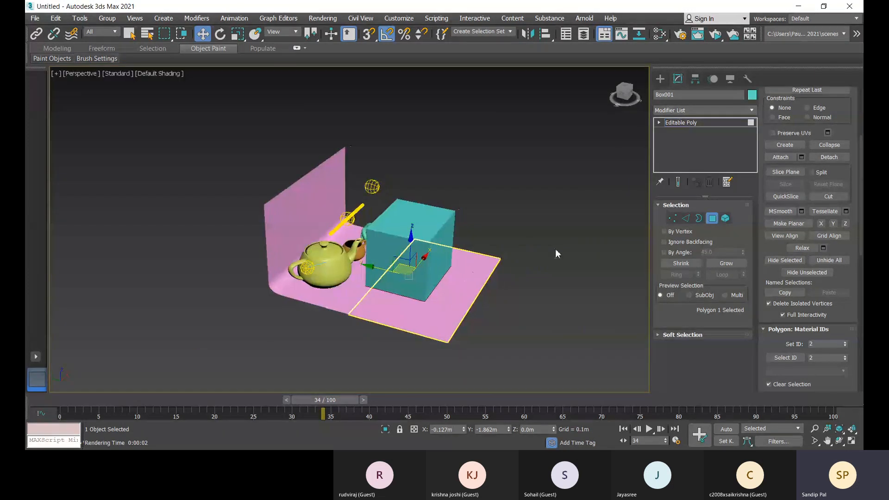
- Add a Multi/Sub-Object material in the Slate Material Editor and set its number of materials to 6
click(658, 34)
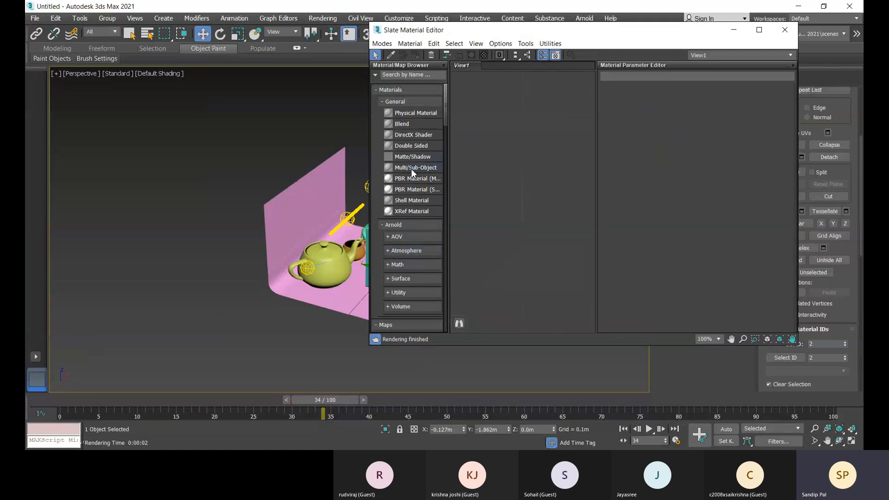
drag(412, 168, 529, 108)
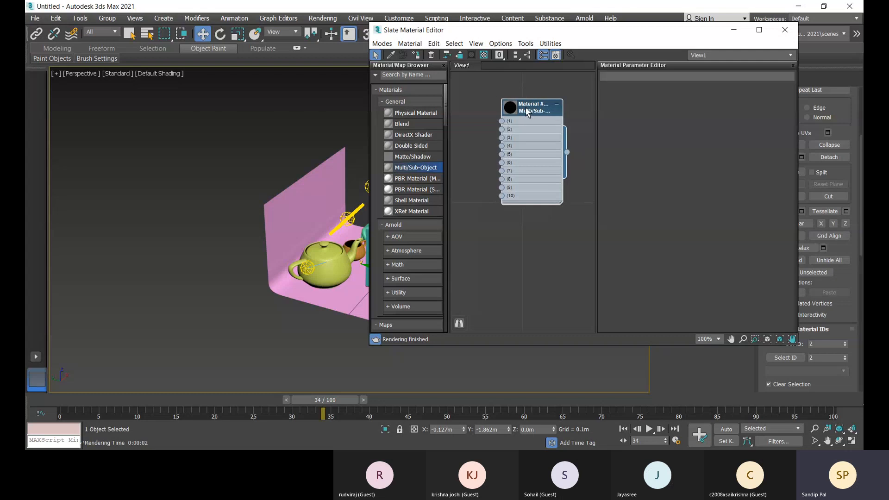
double_click(520, 113)
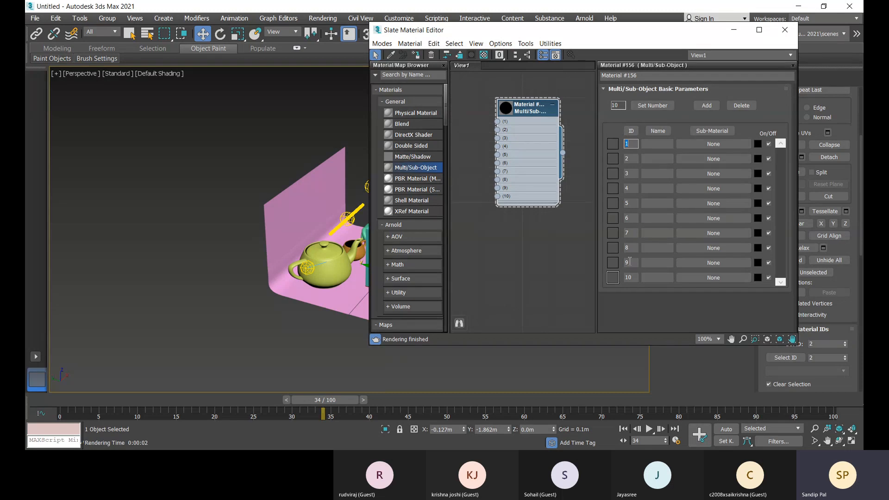
click(645, 105)
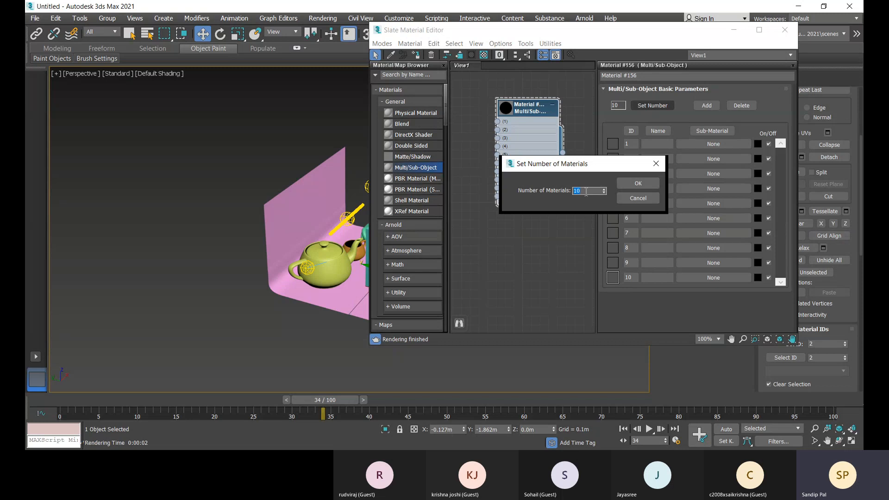
text(6)
click(637, 184)
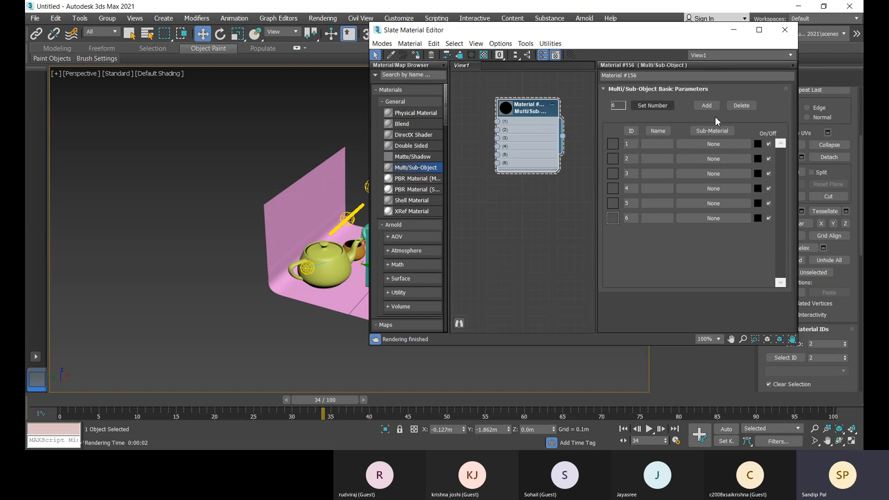
- Add a Physical Material node beside the Multi/Sub-Object node and open its parameters
click(717, 131)
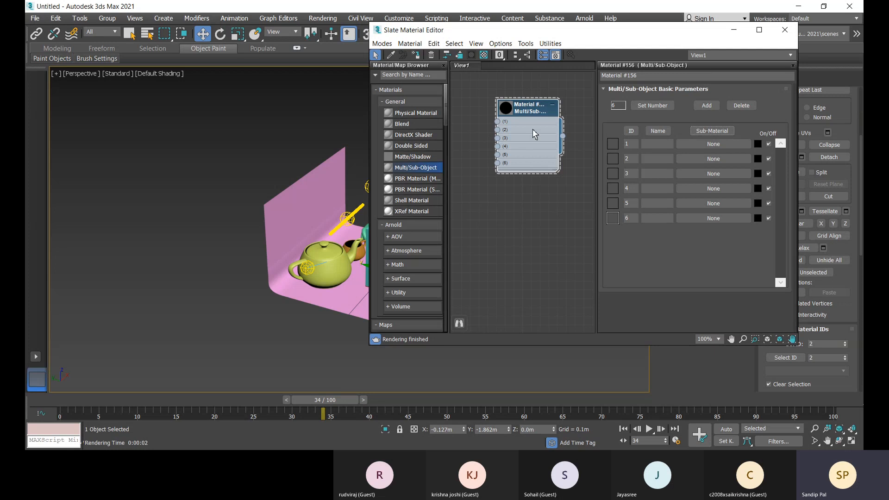
drag(520, 107, 546, 107)
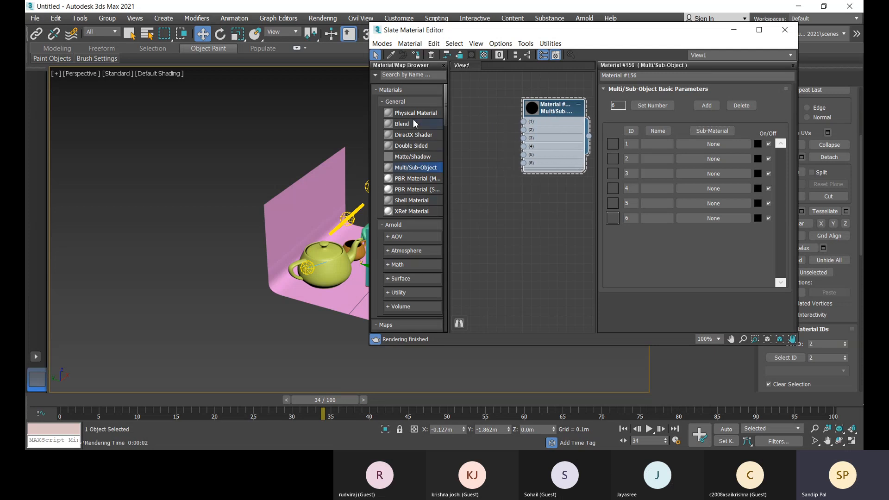
drag(409, 116, 481, 110)
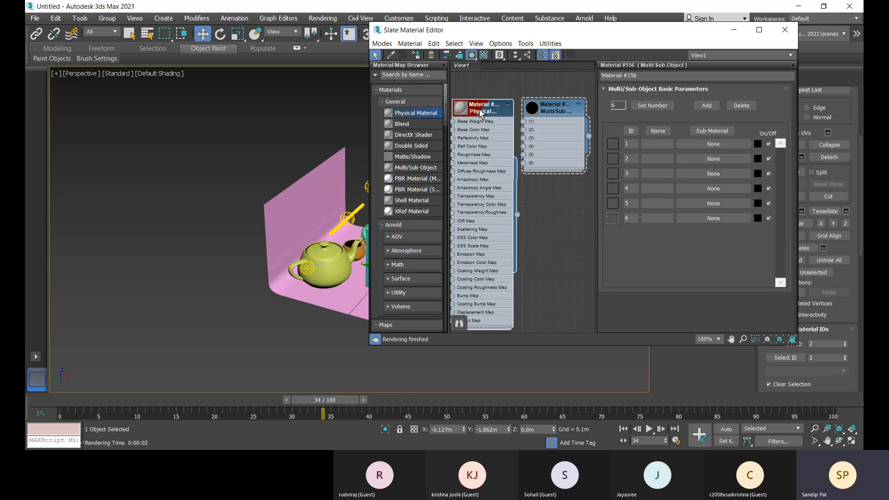
double_click(481, 109)
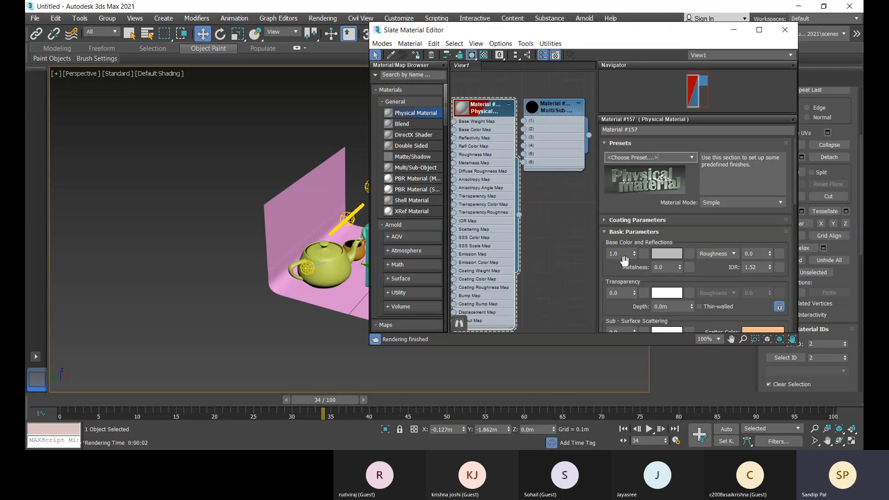
- Set the physical material's base color to a light yellow-orange
click(666, 255)
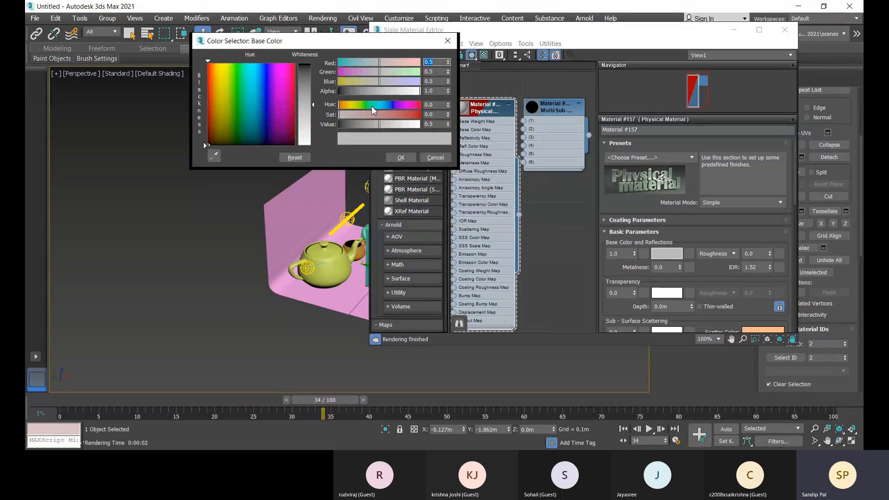
click(414, 105)
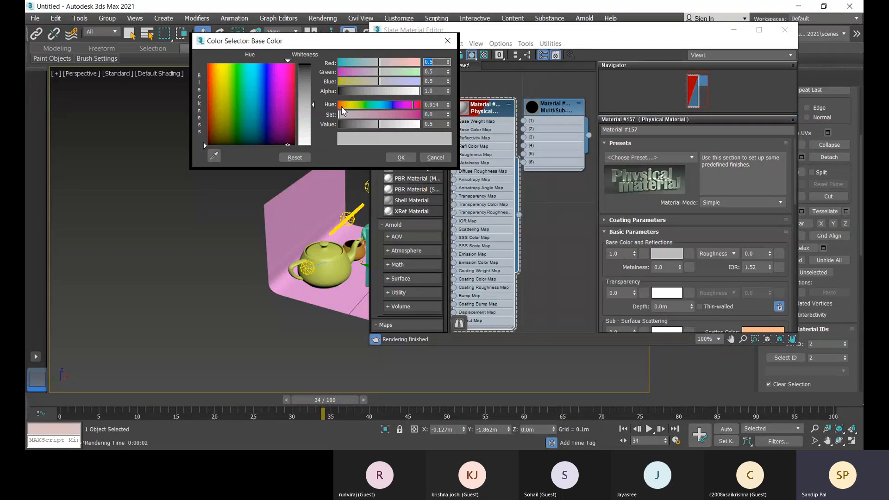
click(344, 106)
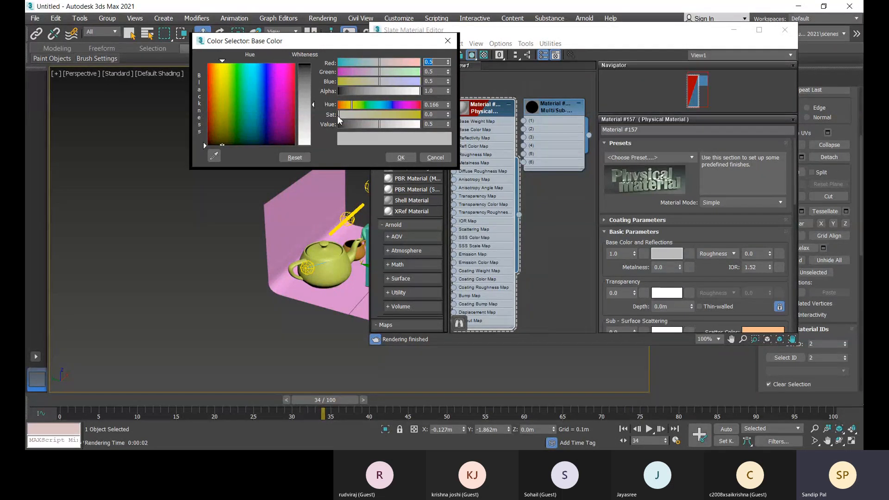
click(347, 107)
click(345, 106)
click(403, 114)
drag(403, 115, 404, 123)
click(401, 157)
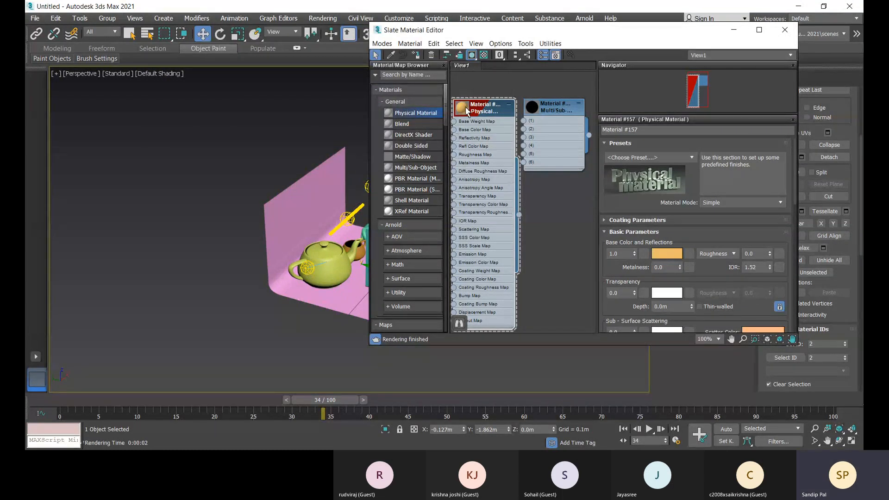
- Set the physical material's roughness to 0.02 and wire its output to slot 1 of the Multi/Sub-Object material
click(770, 252)
click(771, 252)
drag(489, 111, 484, 109)
drag(520, 214, 561, 121)
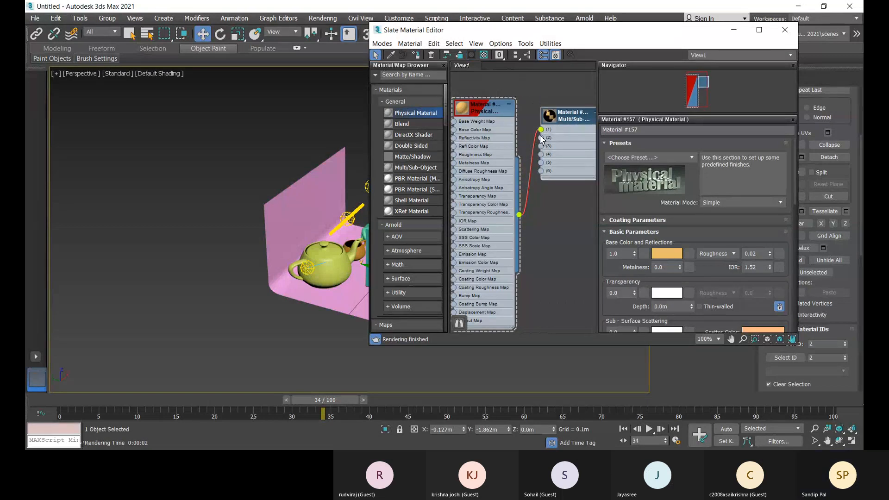
double_click(556, 121)
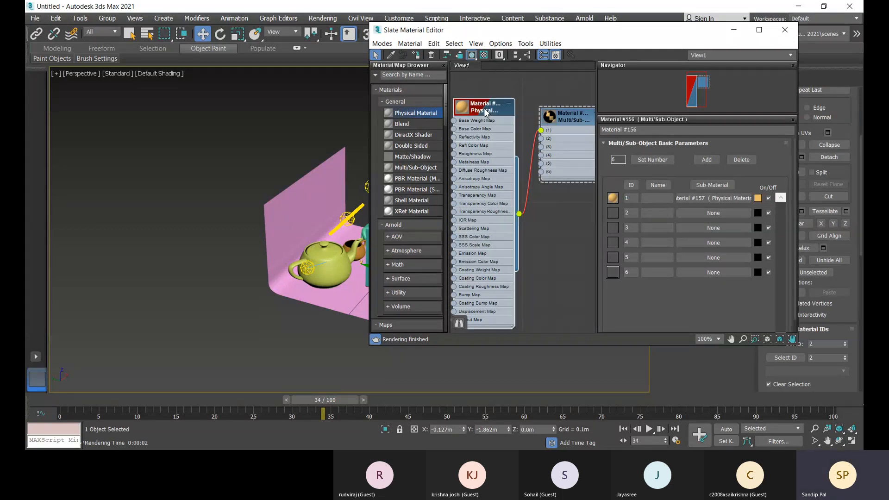
drag(484, 107, 571, 117)
click(495, 103)
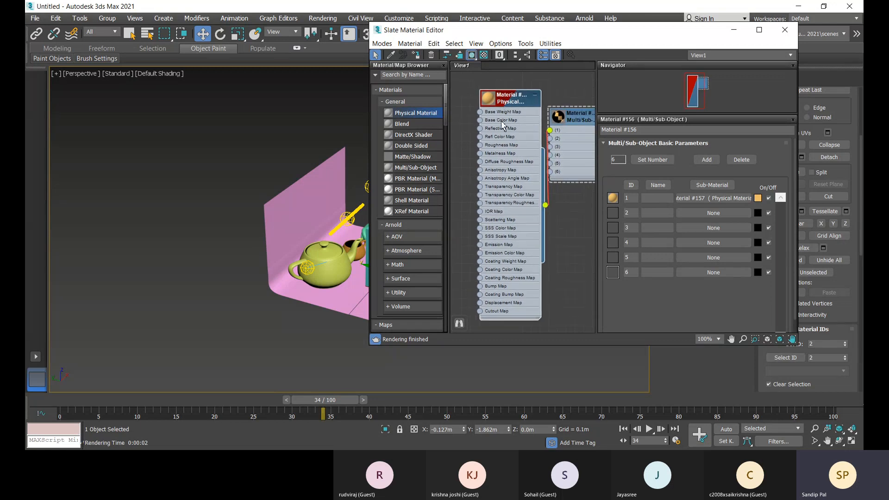
- Add a Bitmap map that loads the Turkish carpet image from the Model from internet > Materials folder on drive F
drag(444, 116, 443, 211)
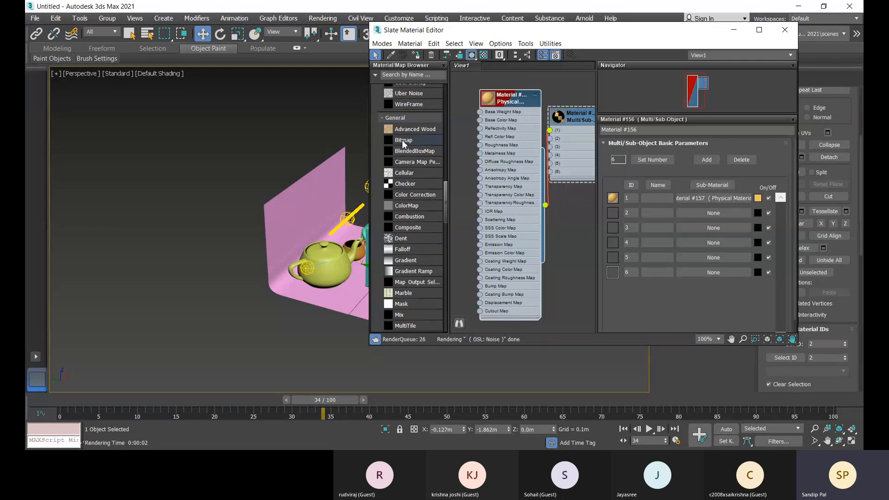
drag(402, 140, 555, 238)
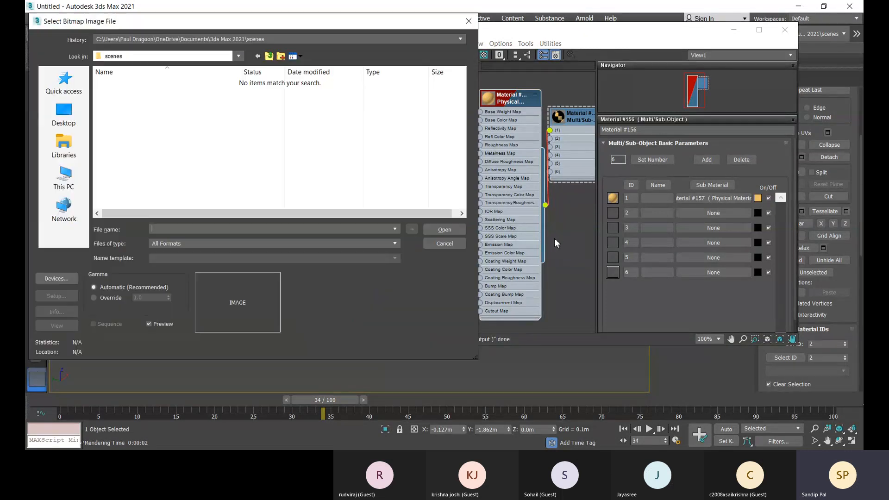
click(239, 56)
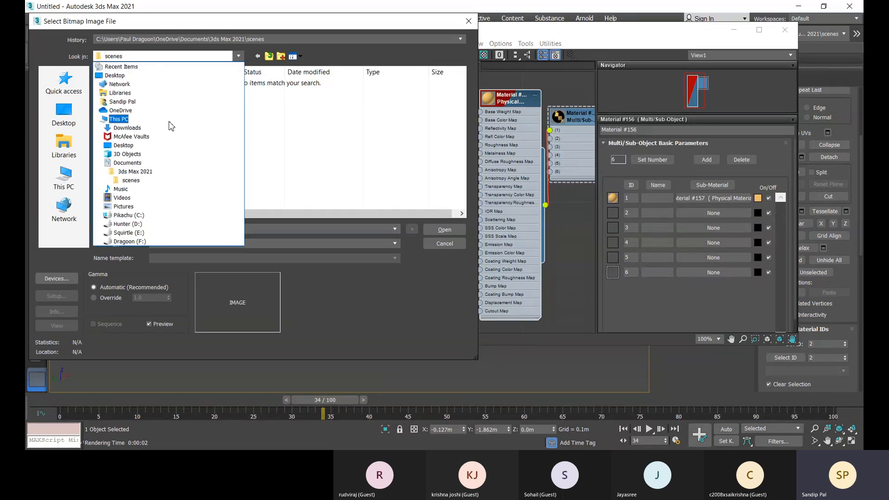
click(128, 242)
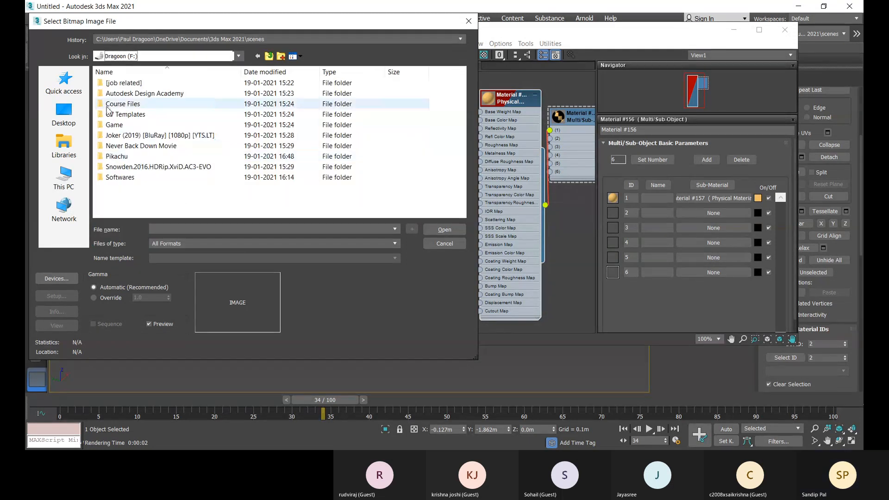
double_click(122, 83)
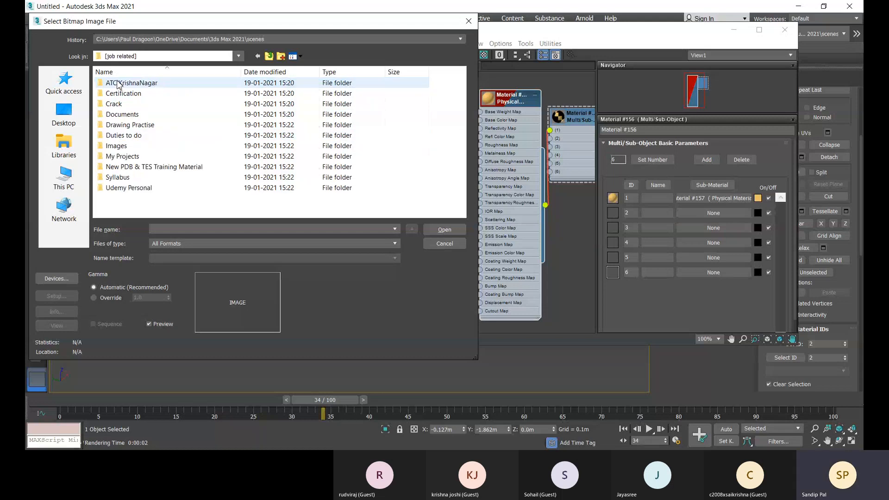
double_click(121, 147)
double_click(129, 105)
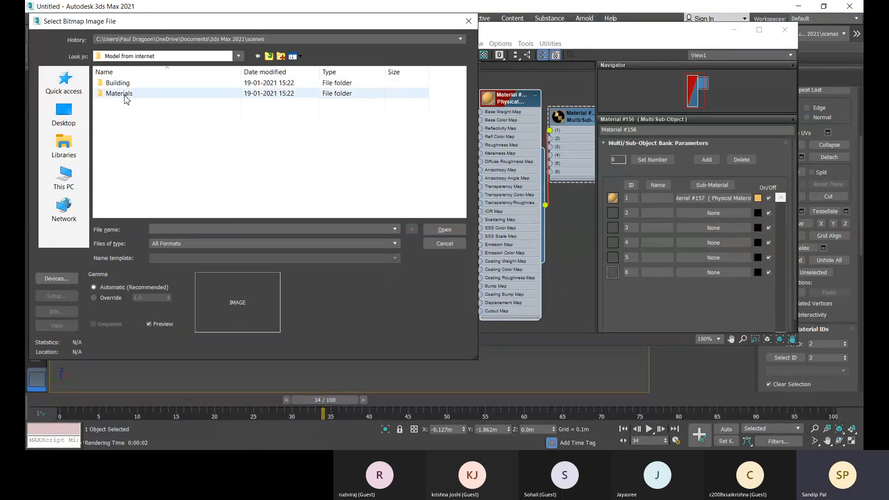
double_click(121, 84)
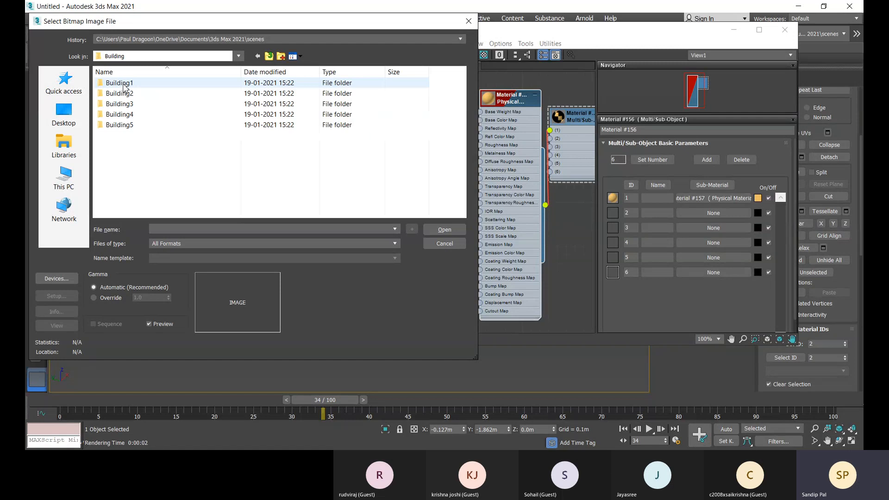
click(258, 57)
double_click(119, 93)
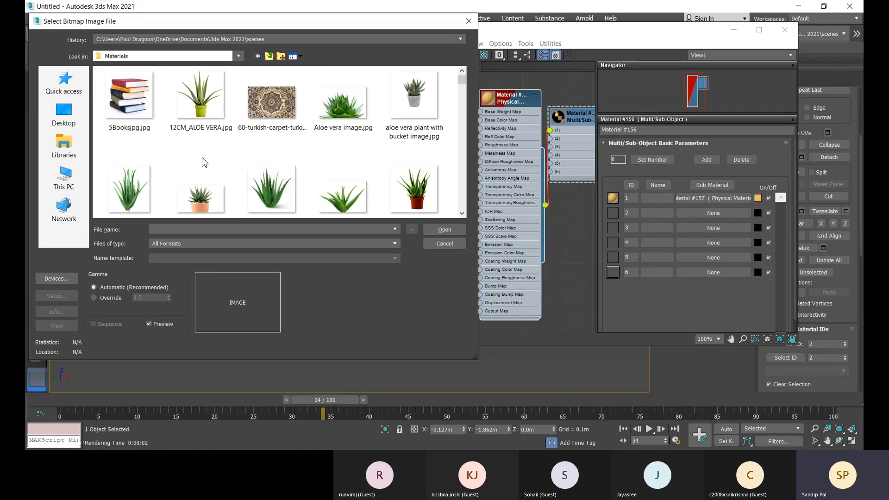
click(274, 113)
click(438, 228)
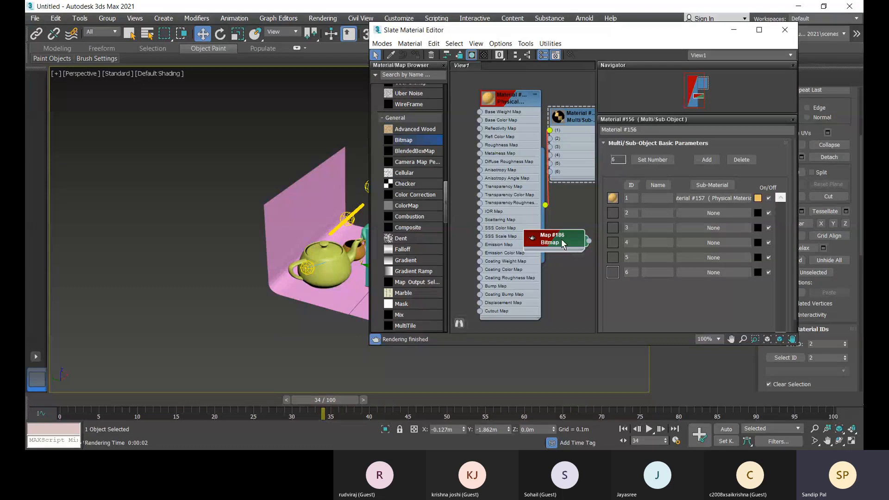
- Wire the bitmap to the physical material's Base Color Map, then collapse the material node and line the bitmap up beside it
drag(562, 245, 479, 123)
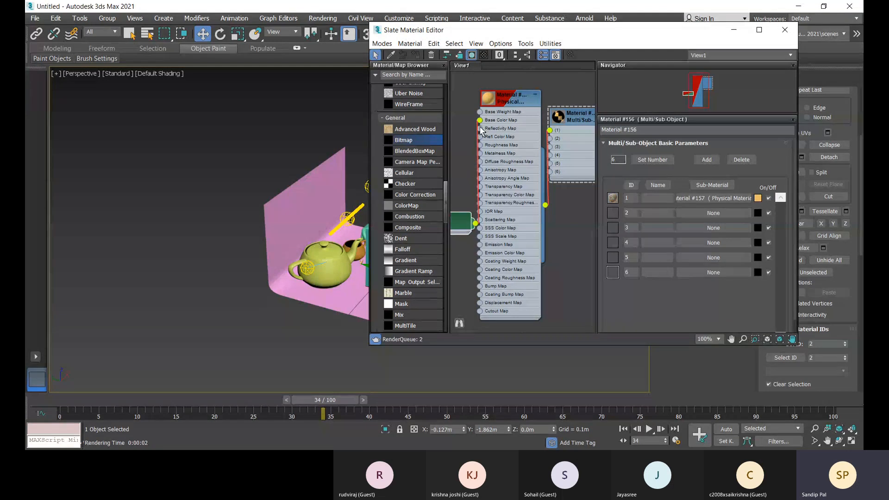
drag(457, 222, 448, 144)
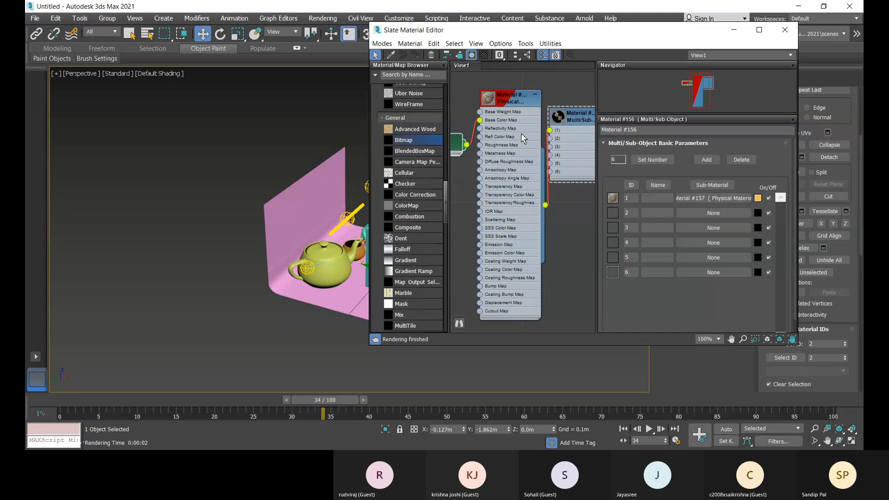
drag(512, 103, 503, 94)
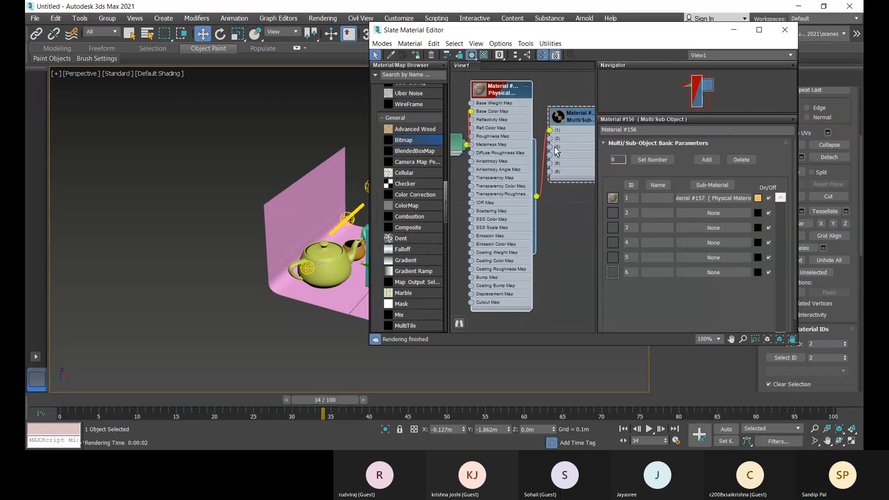
click(526, 87)
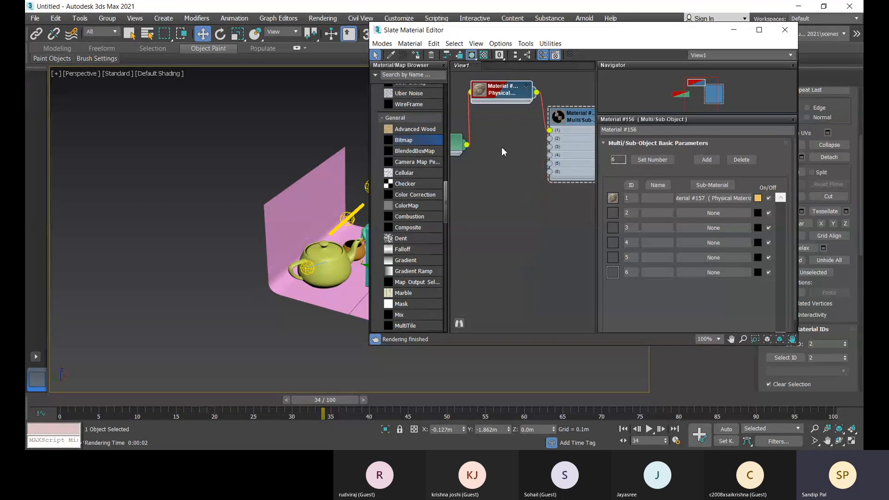
drag(455, 147, 453, 97)
- Add a Blend material and place it below the Multi/Sub-Object node
scroll(446, 196, up, 2)
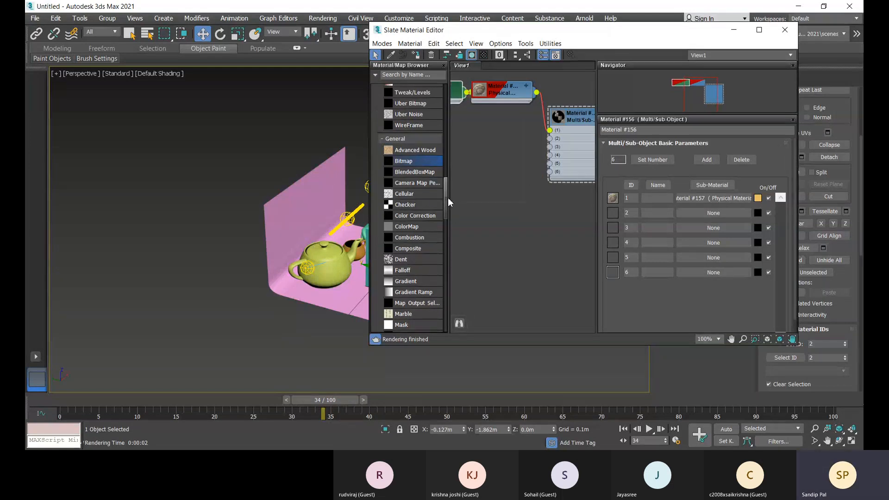
drag(446, 201, 445, 102)
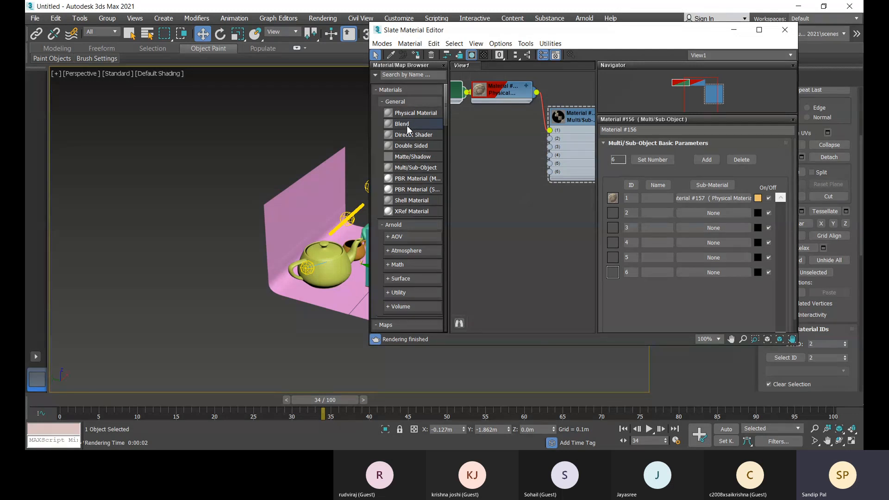
drag(408, 130, 505, 202)
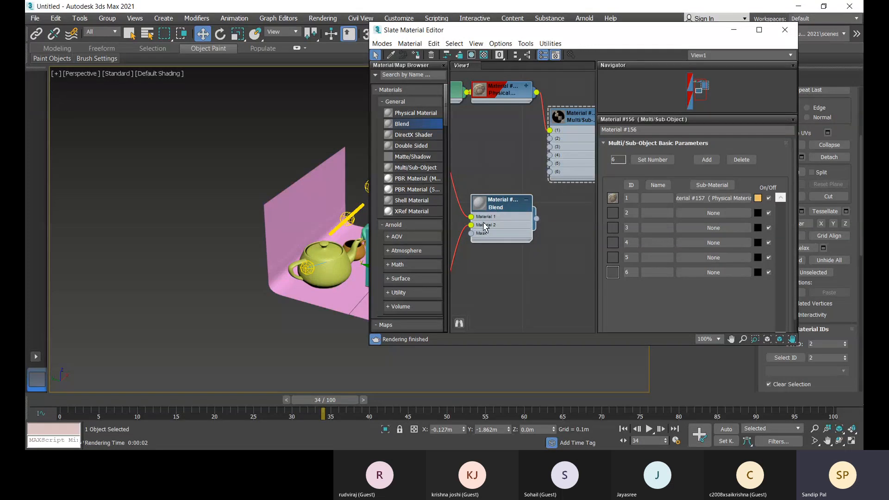
drag(494, 208, 582, 262)
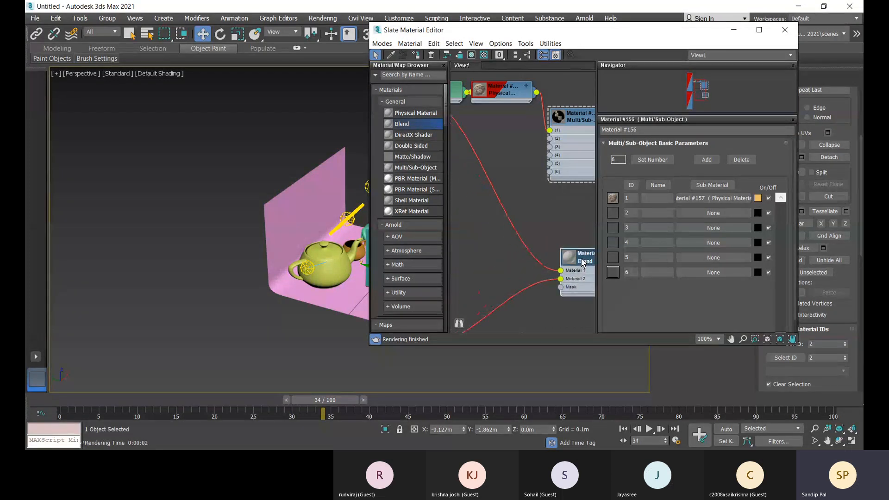
- Delete the Blend node, keeping the two physical materials that were attached to it
scroll(497, 240, down, 6)
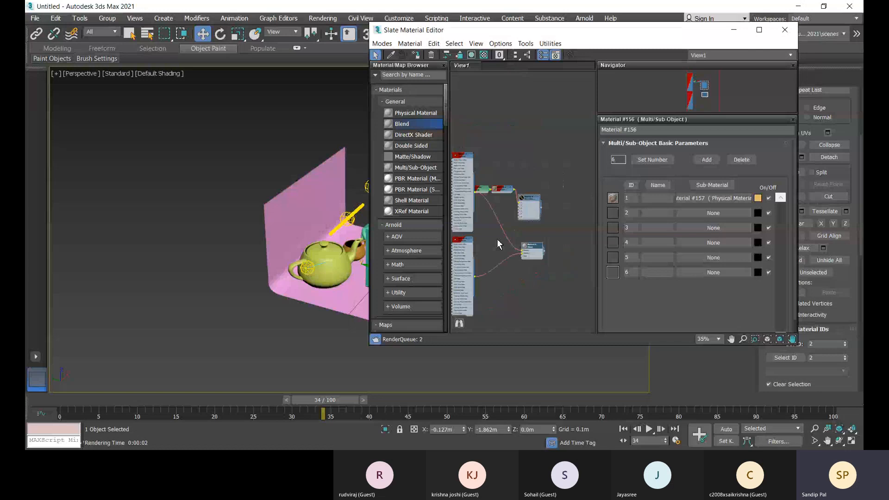
scroll(476, 153, up, 6)
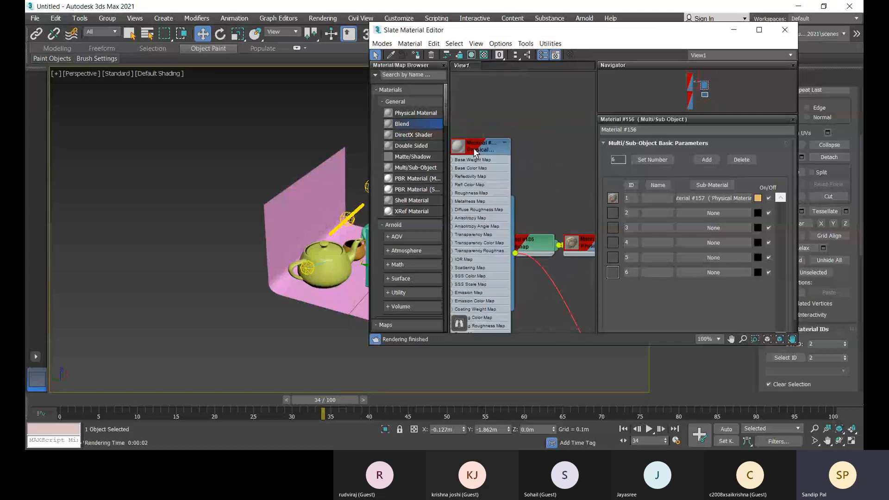
scroll(538, 219, down, 4)
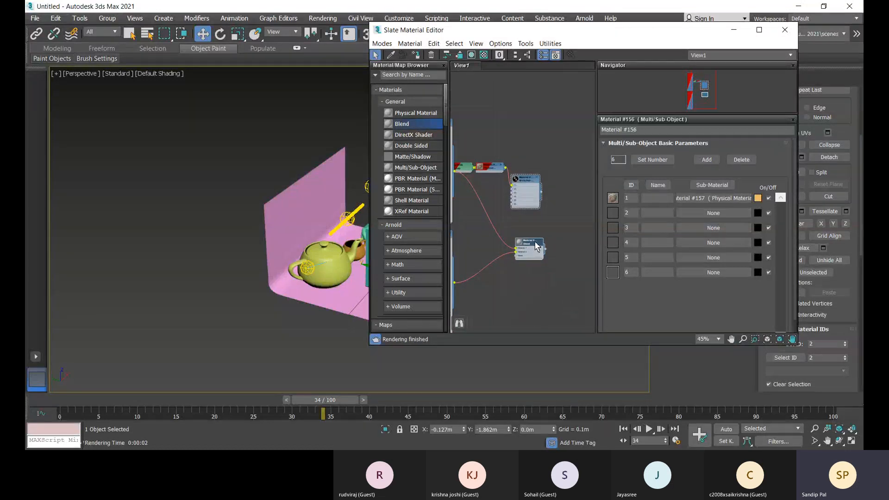
double_click(533, 248)
key(Delete)
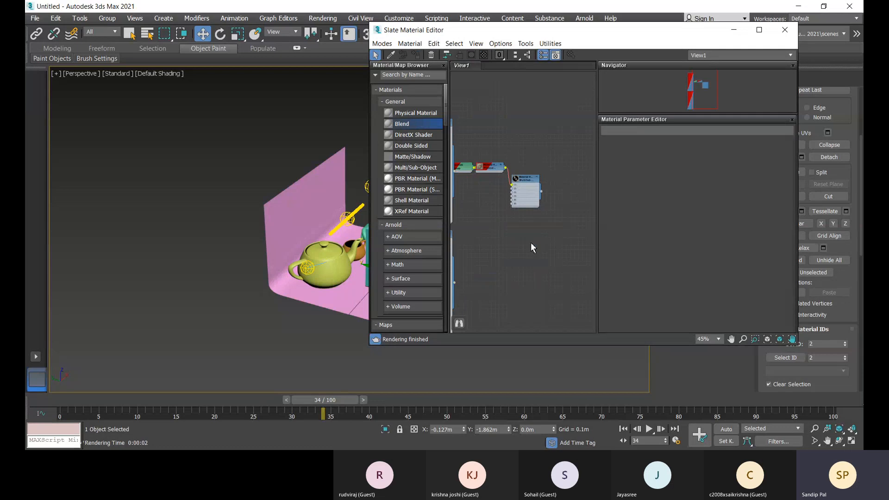
- Move an unconnected physical material below the carpet material node and apply the Matte Paint preset to it
scroll(527, 241, down, 1)
middle_drag(471, 187, 496, 143)
scroll(542, 186, up, 1)
drag(478, 93, 520, 146)
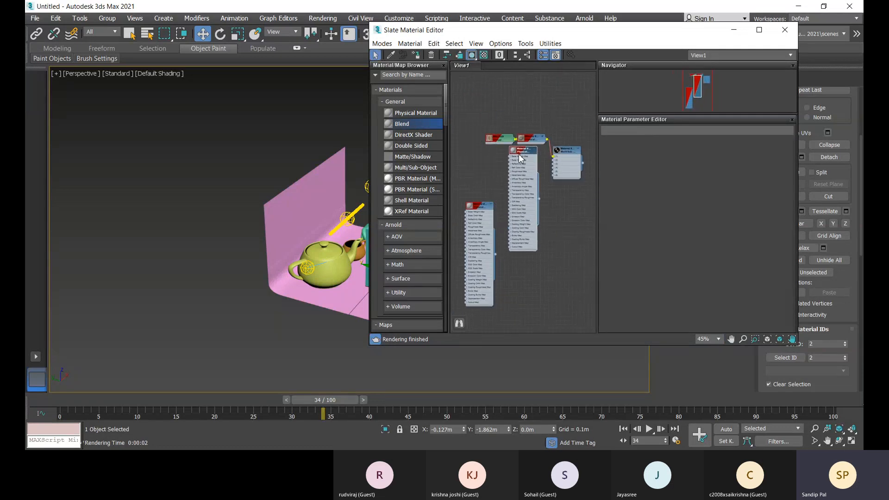
scroll(519, 150, up, 1)
scroll(530, 174, up, 1)
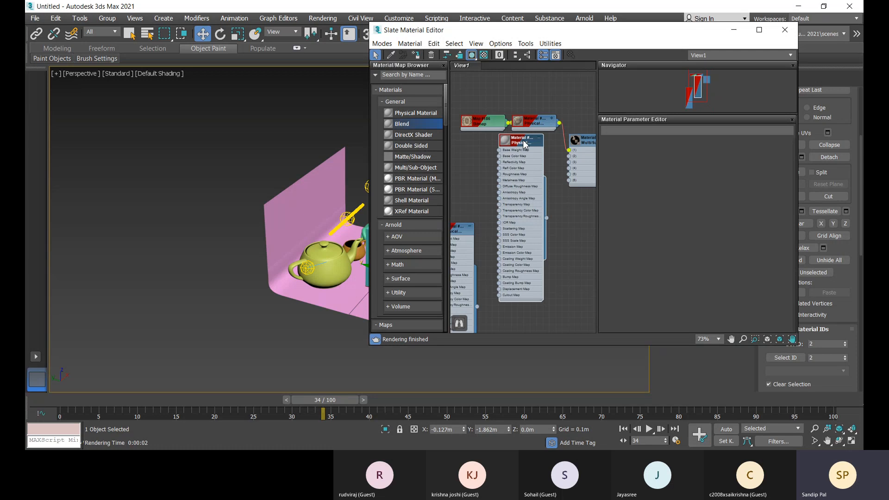
double_click(526, 143)
click(678, 158)
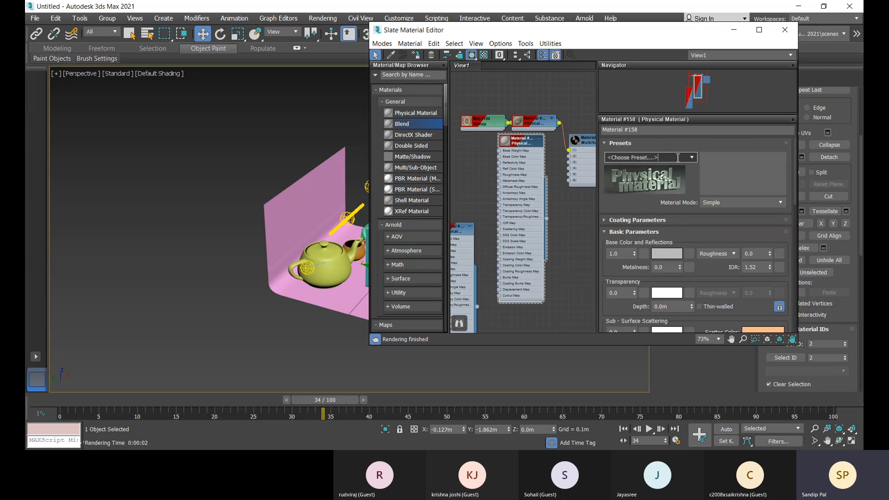
click(693, 159)
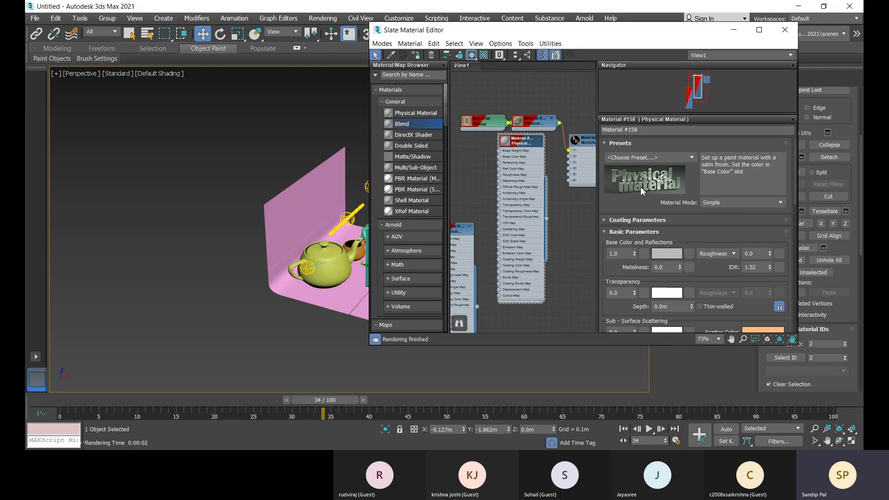
click(643, 204)
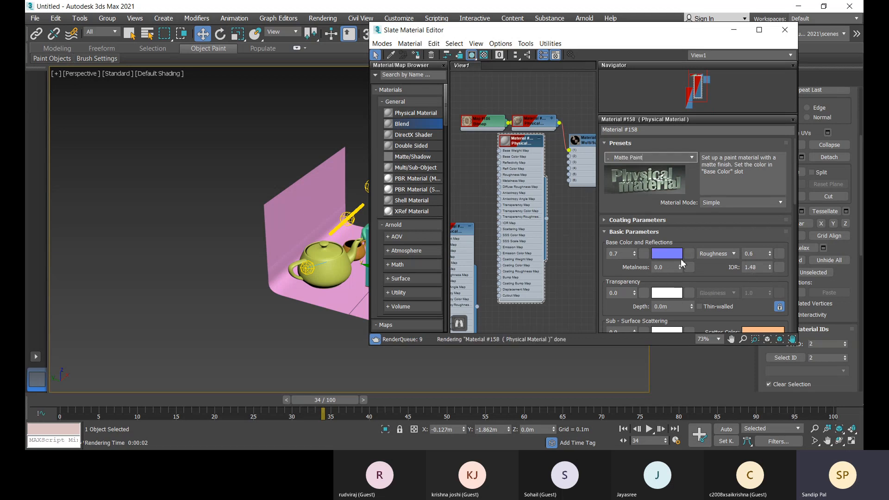
- Lower the matte paint material's Roughness to 0.5 and wire the material to slot 2 of the Multi/Sub-Object node
click(769, 256)
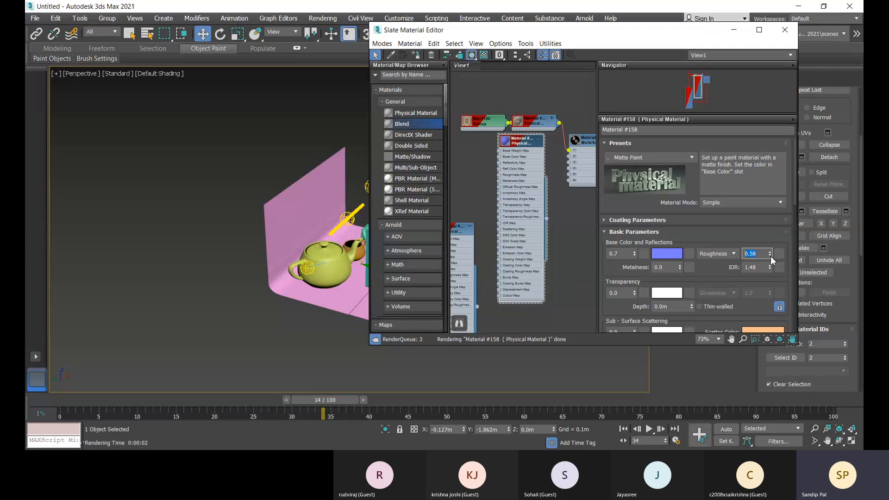
click(771, 256)
click(770, 256)
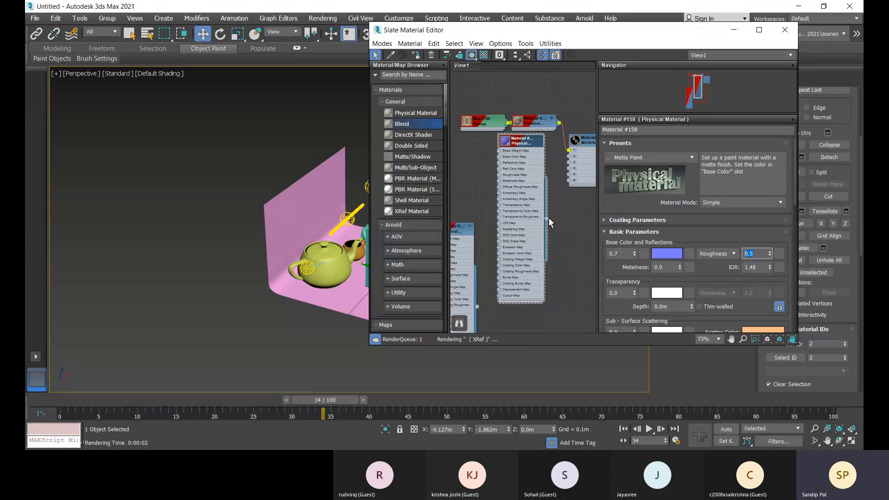
drag(547, 218, 569, 156)
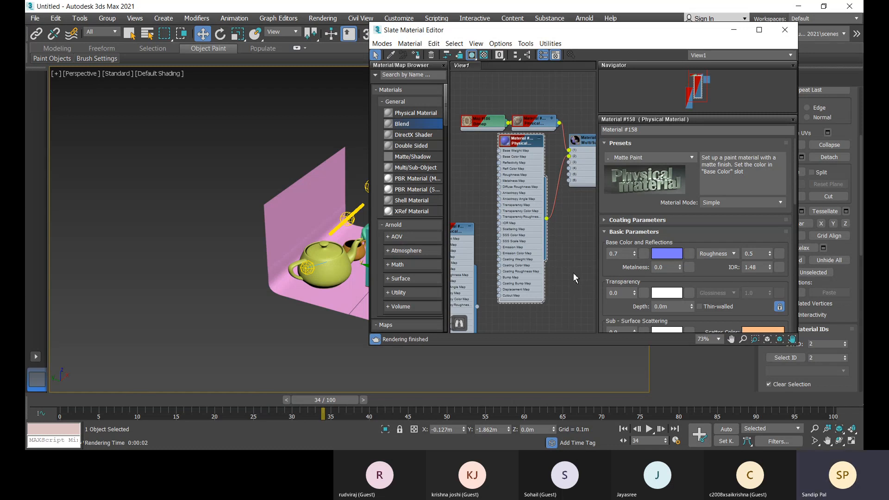
- Move the remaining physical material below the Multi/Sub-Object node, clear of the matte paint material, and set its Metalness to 0.8
middle_drag(573, 271, 558, 252)
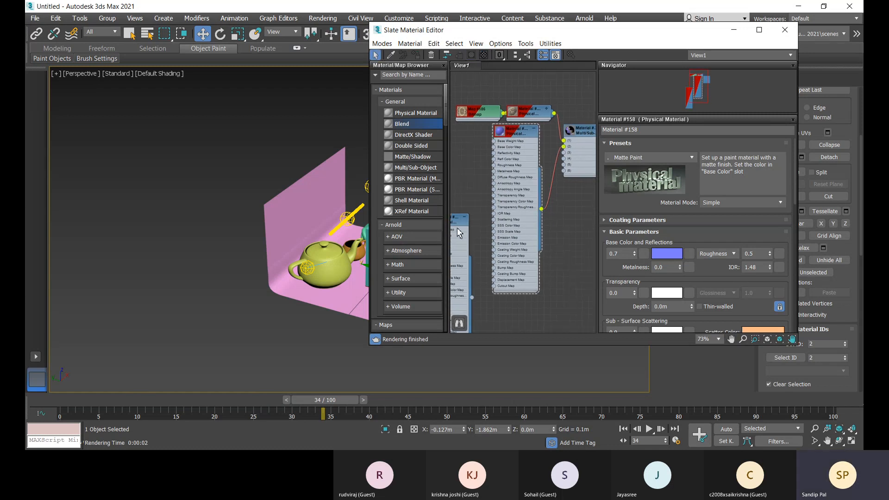
drag(459, 223, 580, 226)
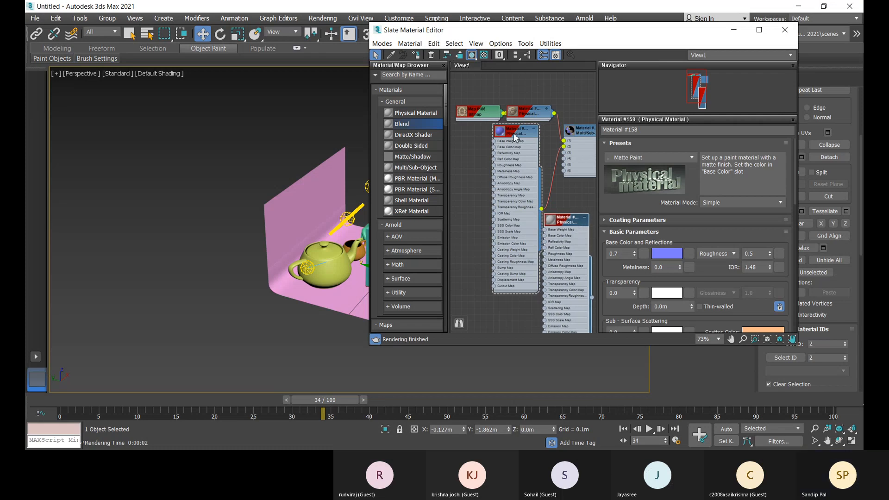
drag(513, 135, 470, 137)
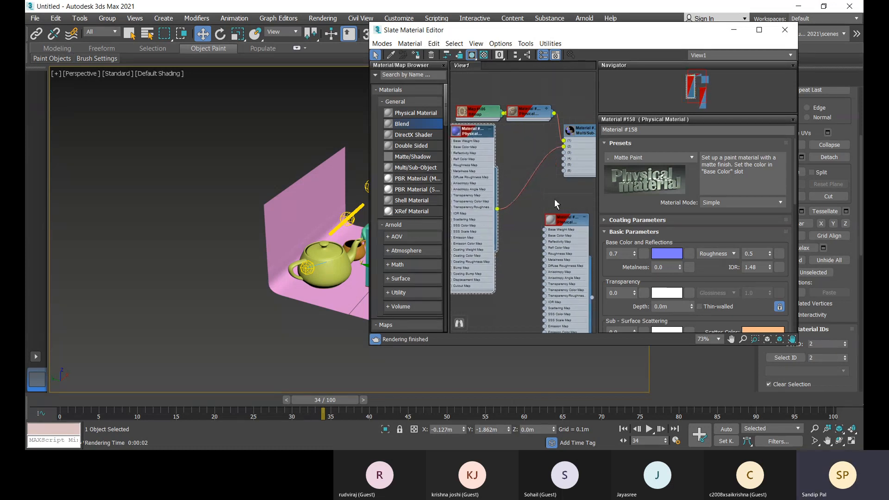
drag(585, 277, 553, 264)
scroll(556, 274, up, 1)
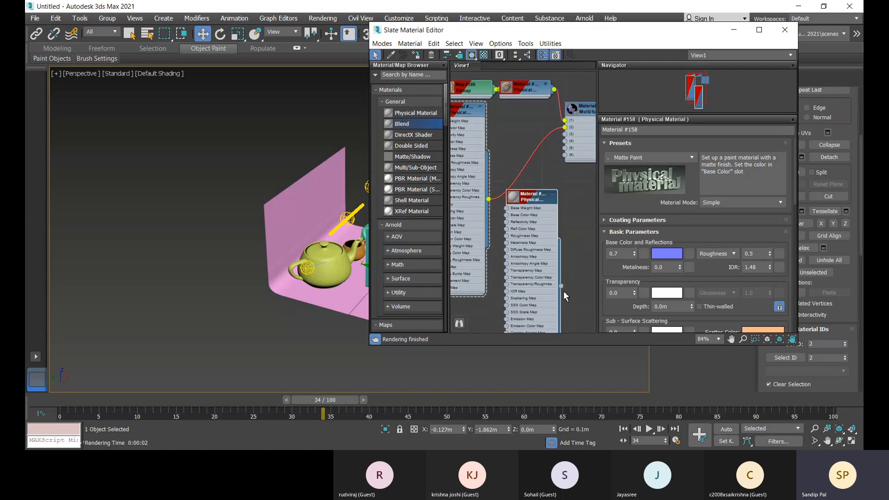
middle_drag(562, 291, 547, 268)
click(517, 183)
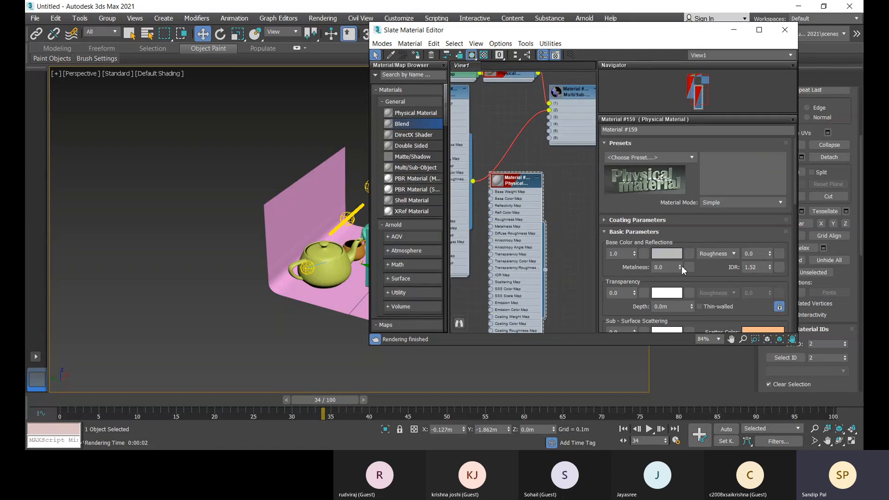
drag(679, 267, 680, 213)
- Give the metallic material a tan base color with red 0.545 and alpha 0.257
click(663, 254)
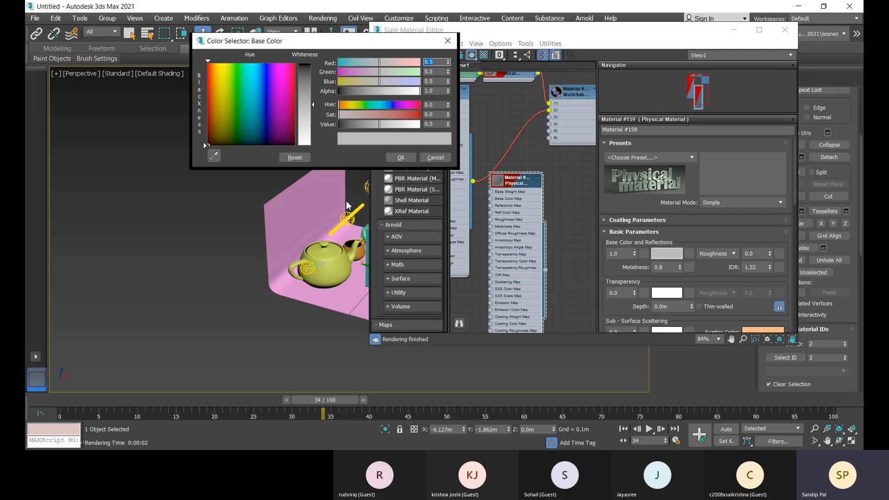
click(376, 105)
click(405, 114)
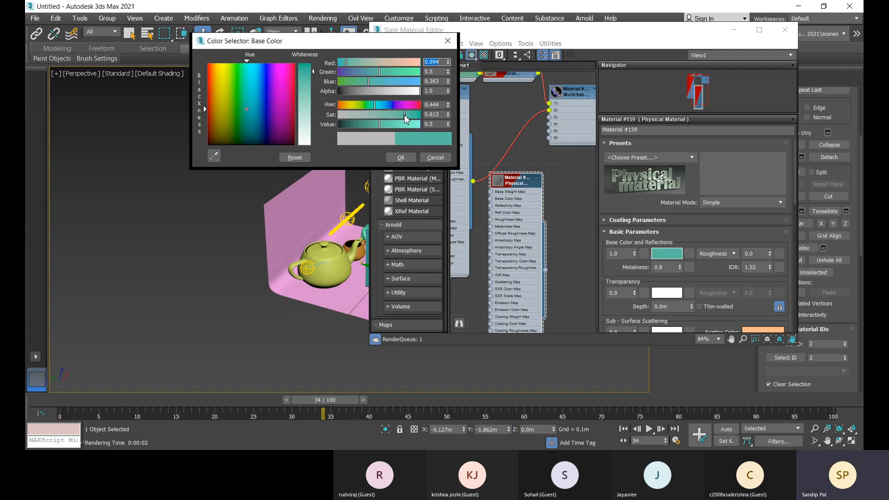
click(405, 124)
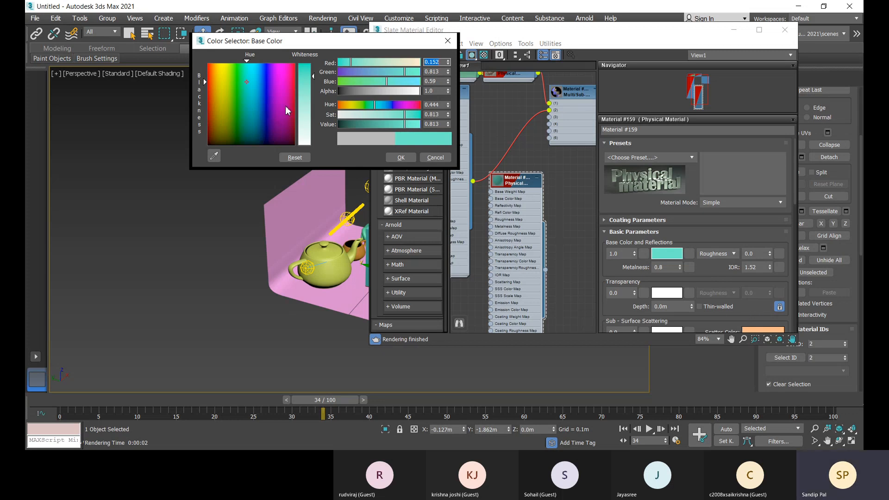
click(209, 107)
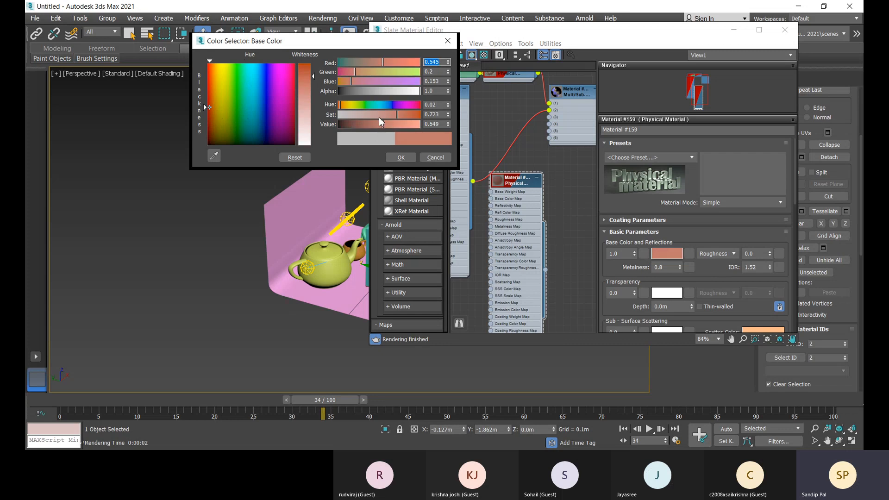
click(359, 92)
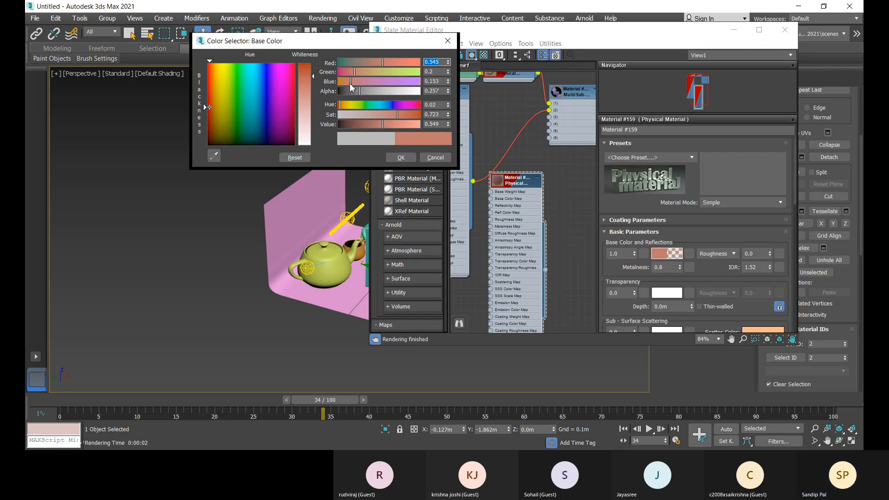
drag(350, 83, 354, 84)
click(363, 73)
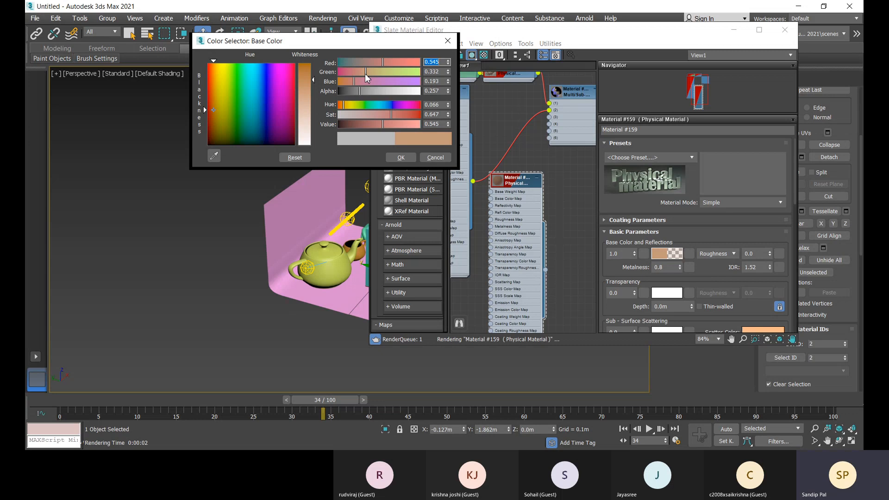
drag(364, 73, 366, 73)
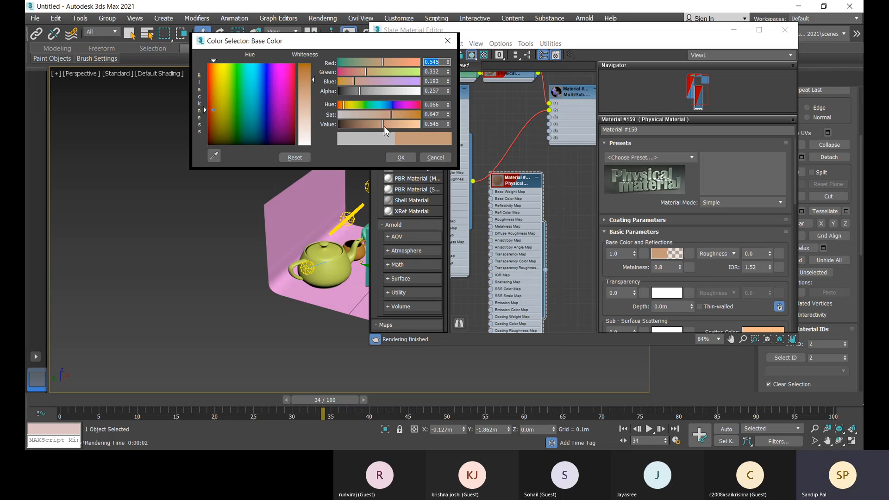
drag(391, 119, 393, 117)
click(402, 157)
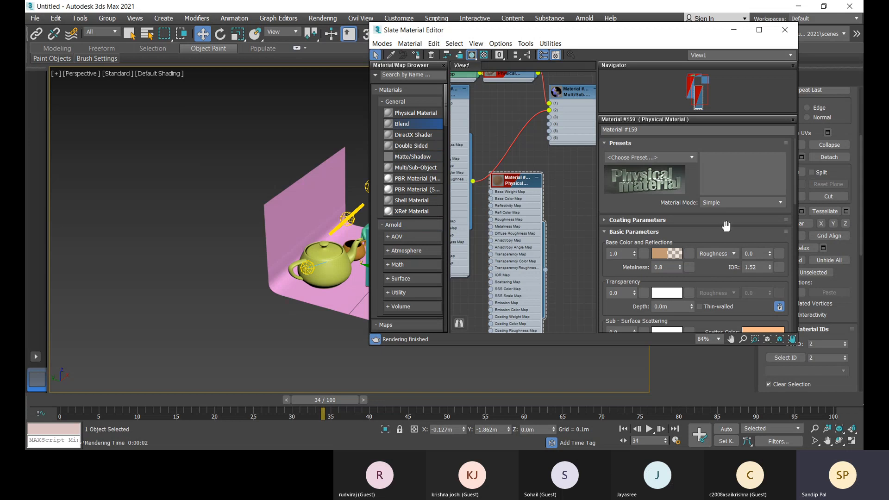
- Wire the tan metallic material to slot 3 of the Multi/Sub-Object node
right_click(516, 184)
click(499, 185)
drag(549, 276, 549, 117)
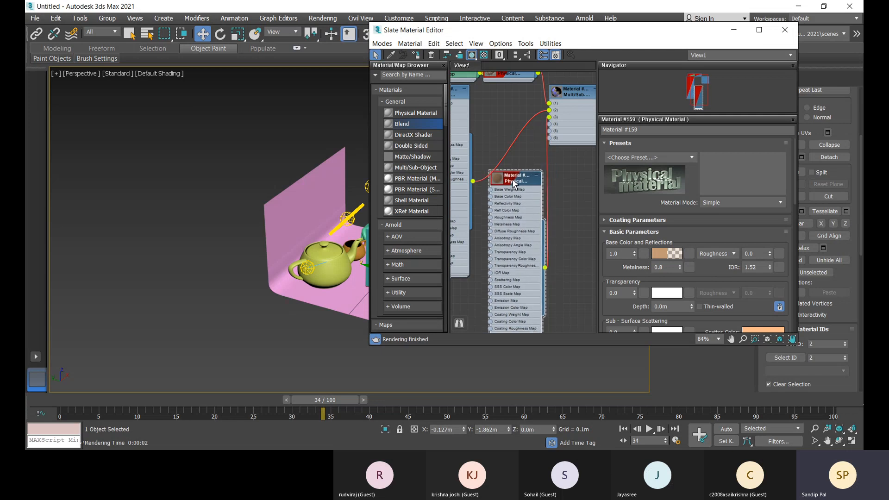
- Add a Dent map and wire it to the tan metallic material's Base Color Map
scroll(408, 241, down, 10)
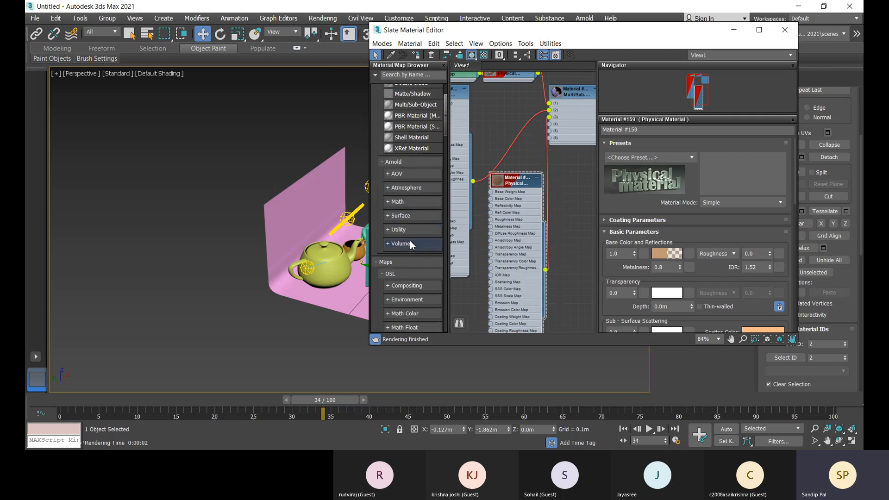
scroll(415, 257, down, 7)
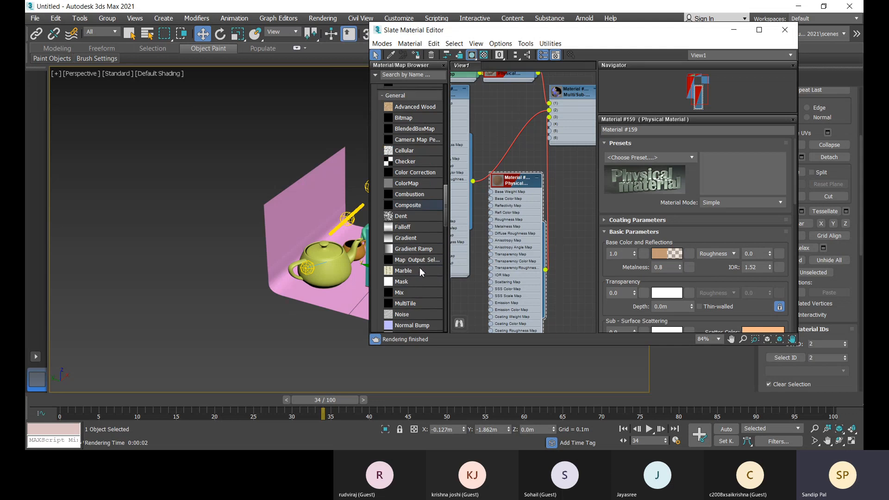
scroll(415, 249, down, 6)
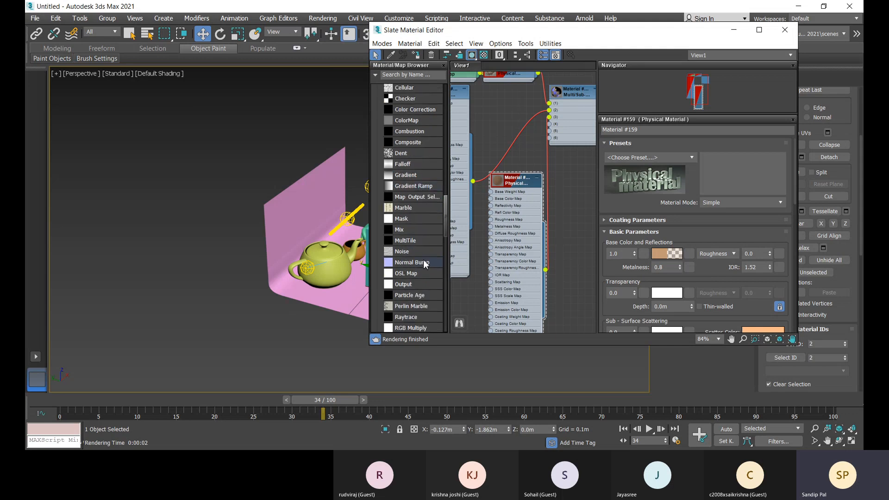
scroll(392, 258, down, 5)
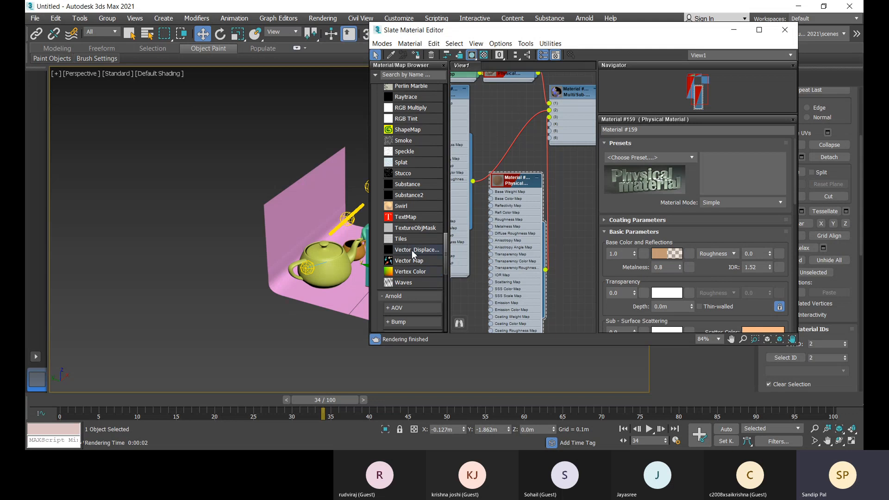
scroll(415, 236, up, 8)
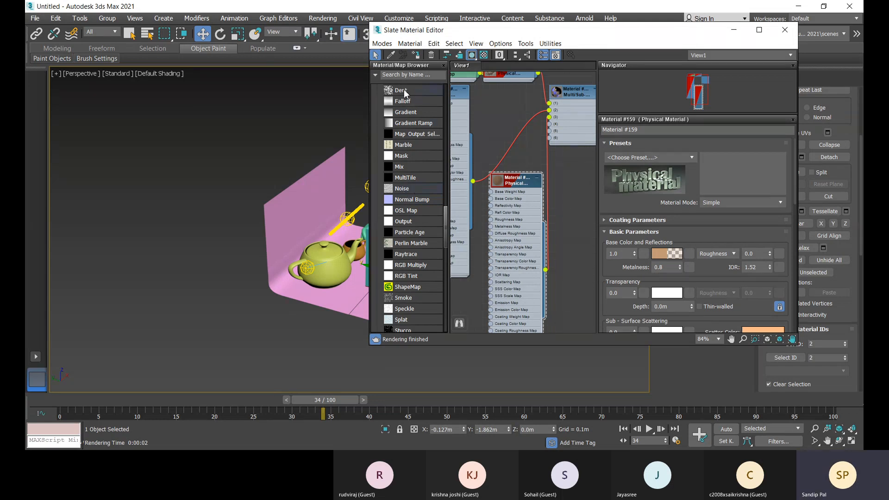
drag(404, 91, 456, 296)
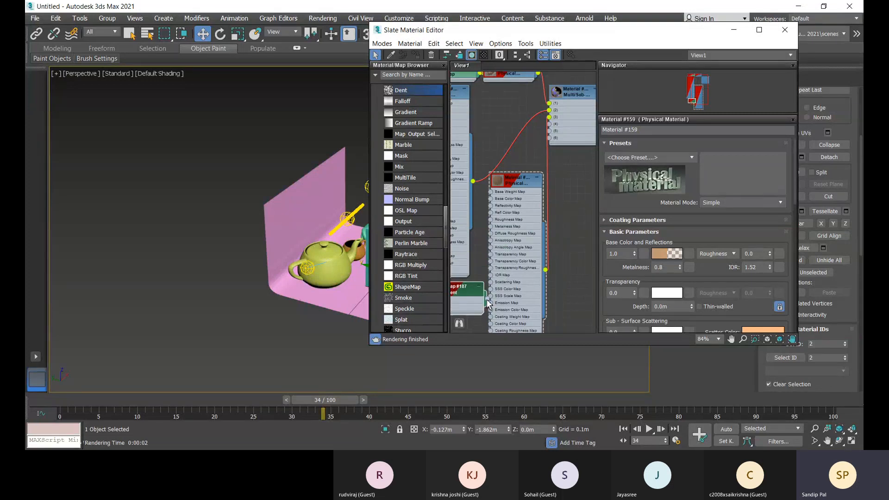
drag(485, 221, 490, 203)
- Collapse the matte paint and metallic material nodes, then line up the metallic material and its Dent map below the other materials
click(517, 186)
drag(516, 186, 524, 186)
click(544, 179)
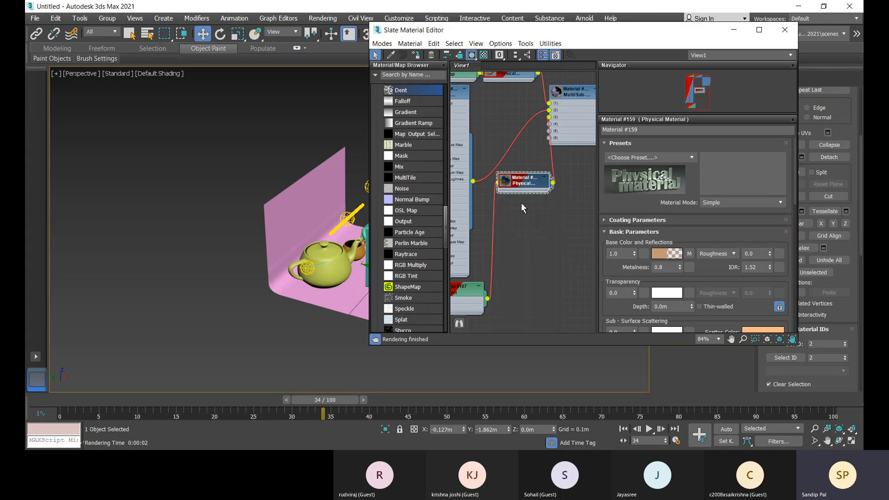
click(465, 89)
scroll(480, 125, down, 1)
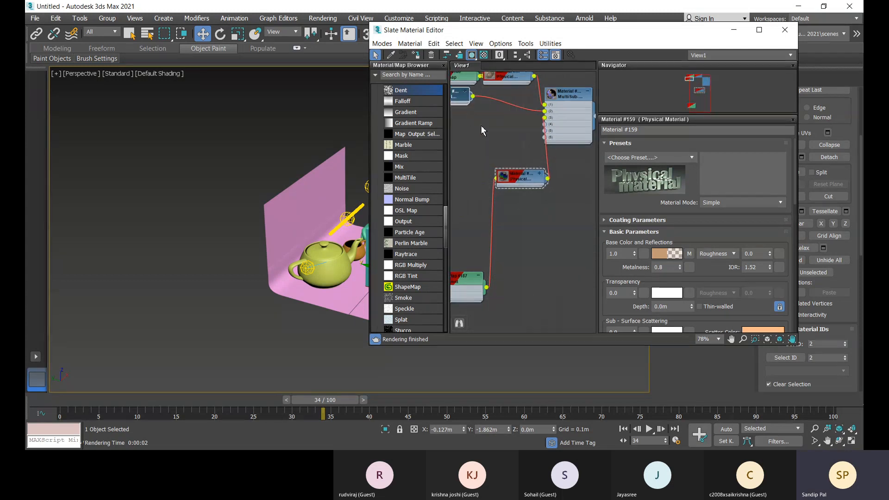
middle_drag(480, 126, 534, 142)
drag(572, 191, 532, 136)
drag(499, 293, 458, 133)
- Add a new Physical Material below the Multi/Sub-Object node and open its parameters
middle_drag(510, 185, 436, 180)
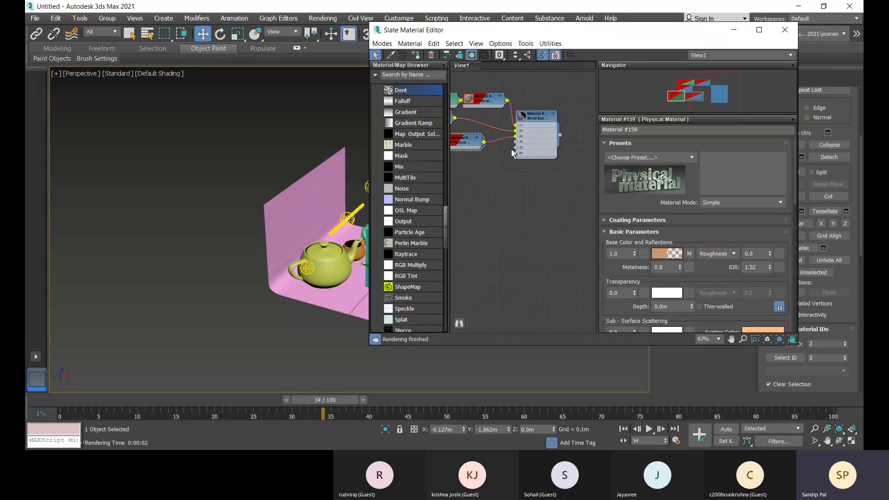
scroll(512, 146, up, 3)
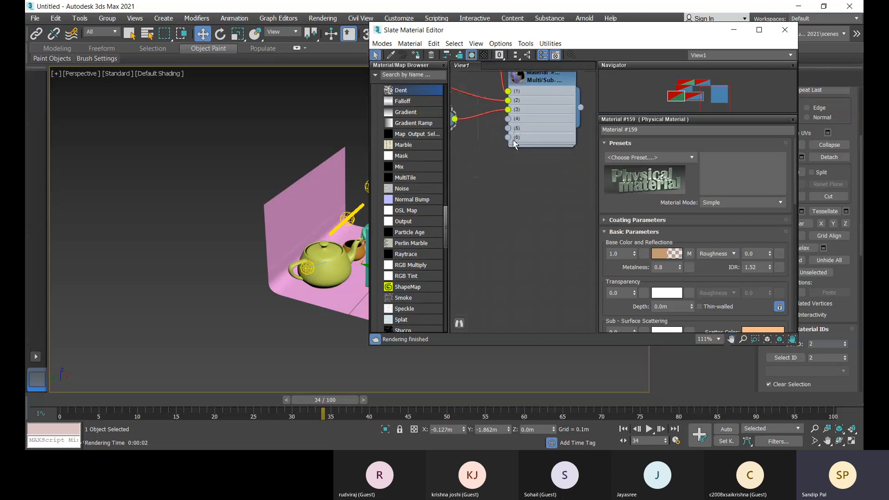
scroll(430, 139, up, 8)
scroll(426, 150, up, 5)
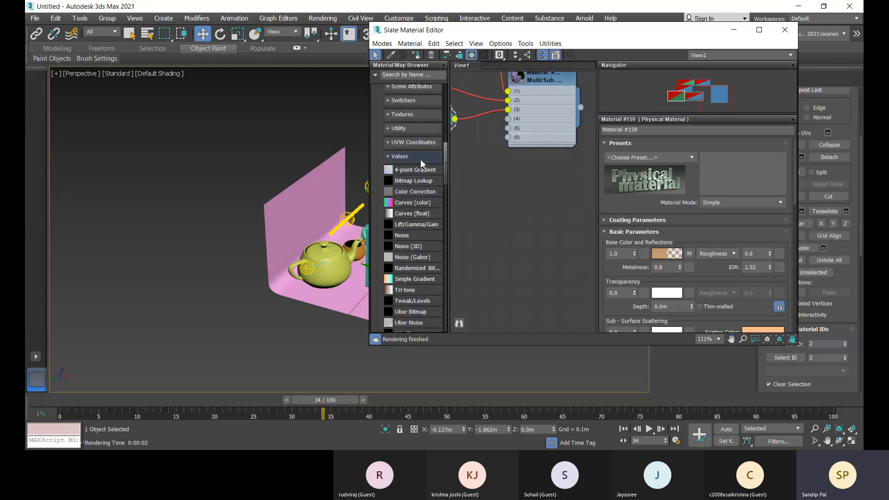
scroll(415, 155, up, 10)
drag(415, 115, 488, 188)
double_click(489, 188)
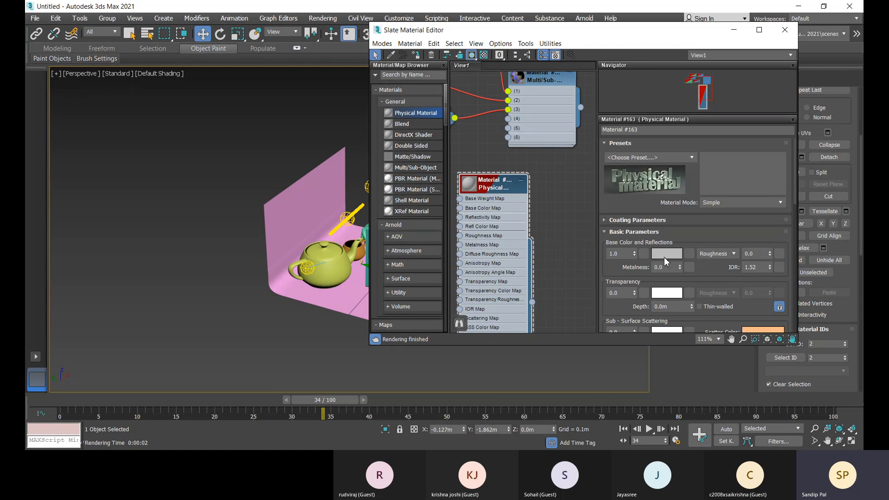
- Give the new physical material a light base color with value 0.829 and set its metalness to 1.0
click(664, 255)
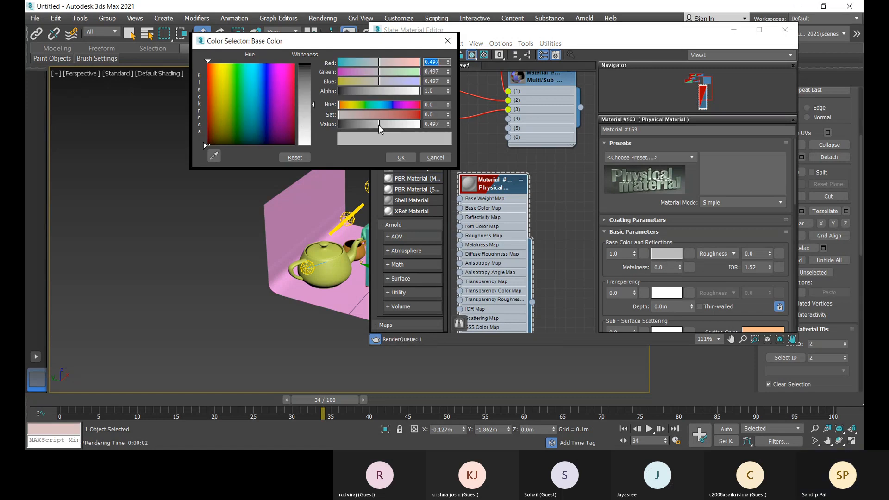
drag(383, 126, 406, 125)
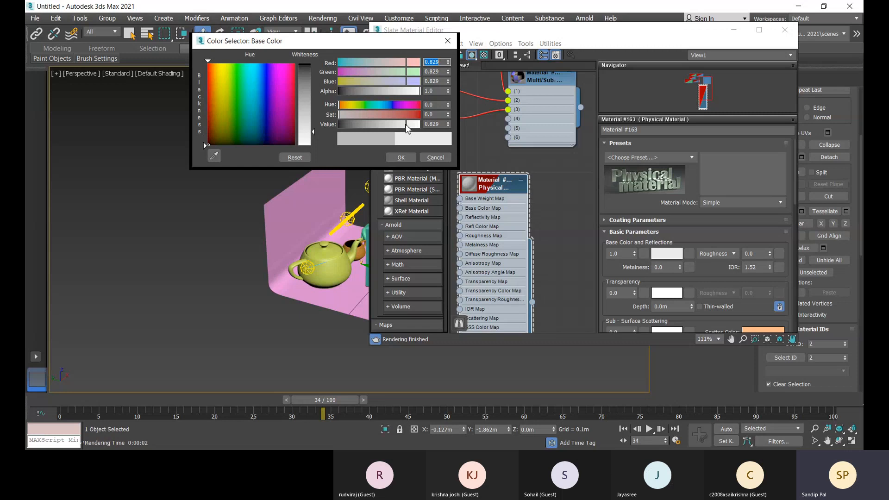
click(401, 158)
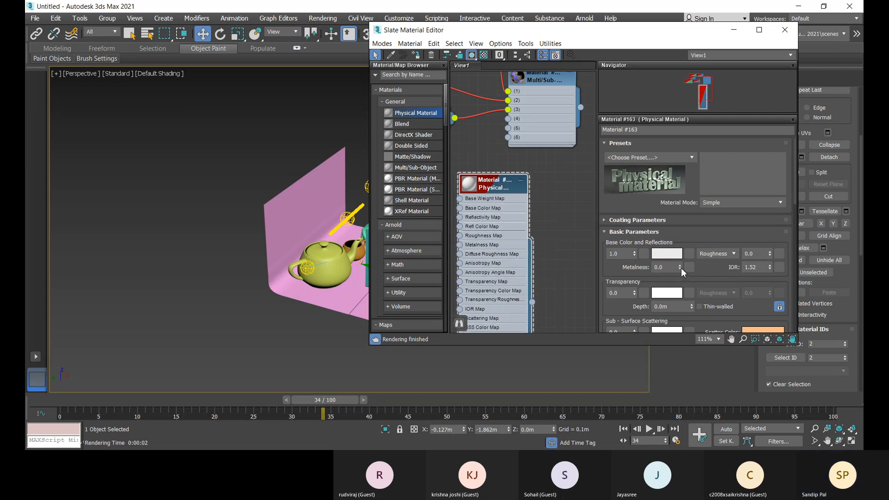
drag(680, 268, 662, 269)
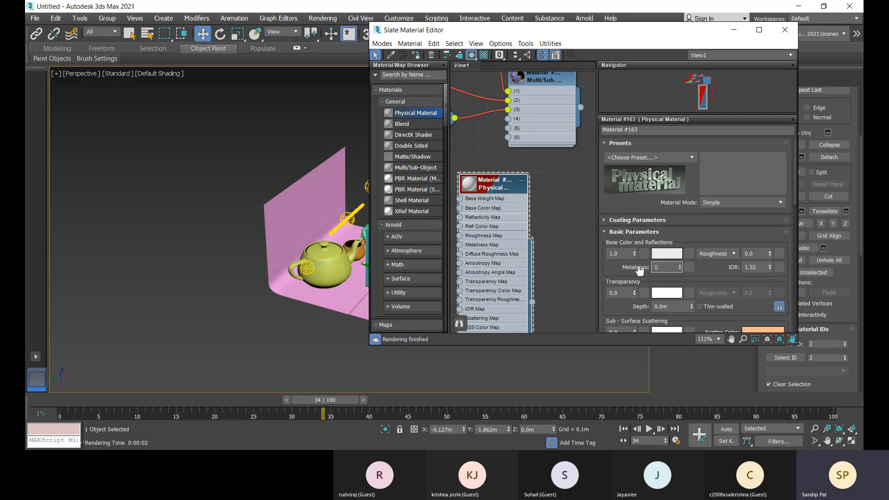
key(Return)
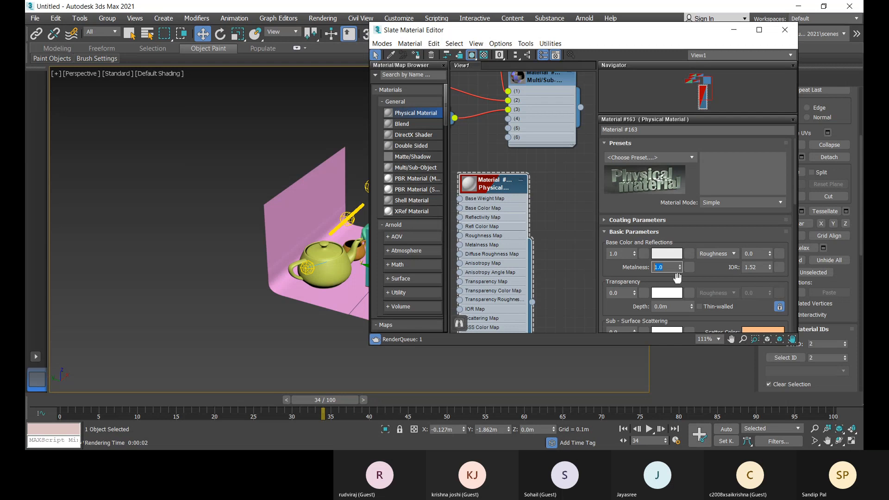
- Wire the light metallic material to slot 4 of the Multi/Sub-Object node and collapse its node
drag(495, 187, 495, 177)
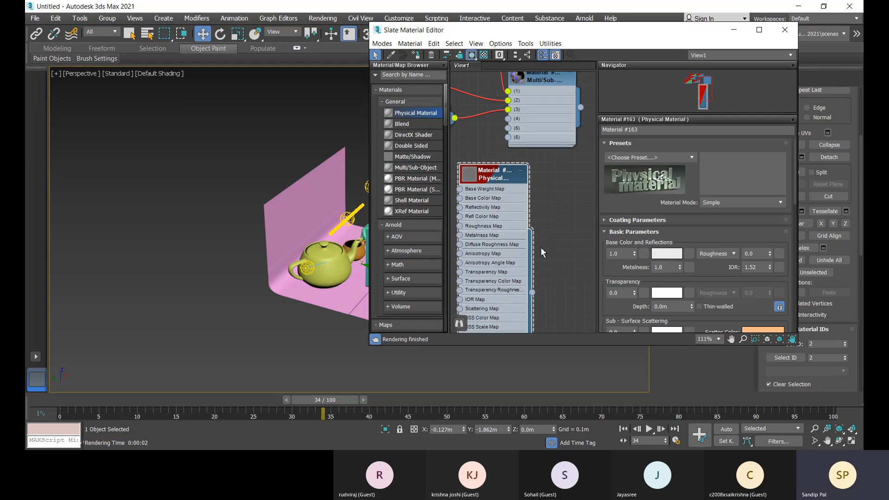
drag(532, 292, 508, 123)
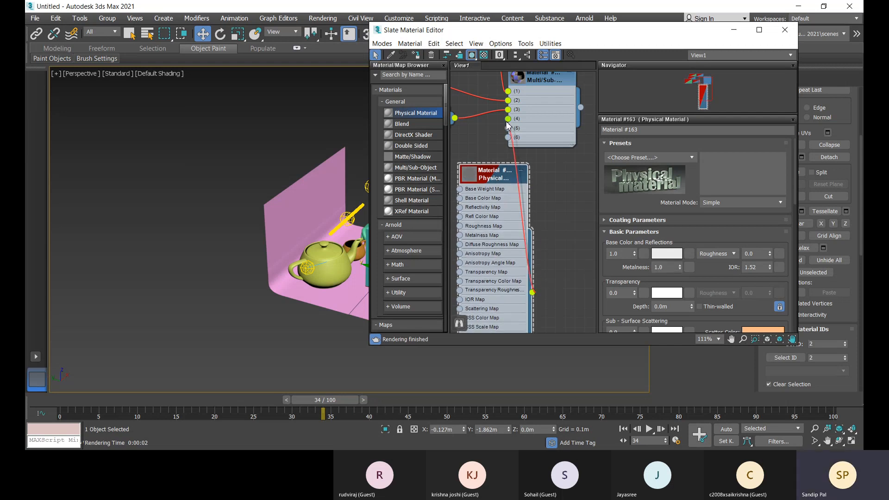
click(518, 171)
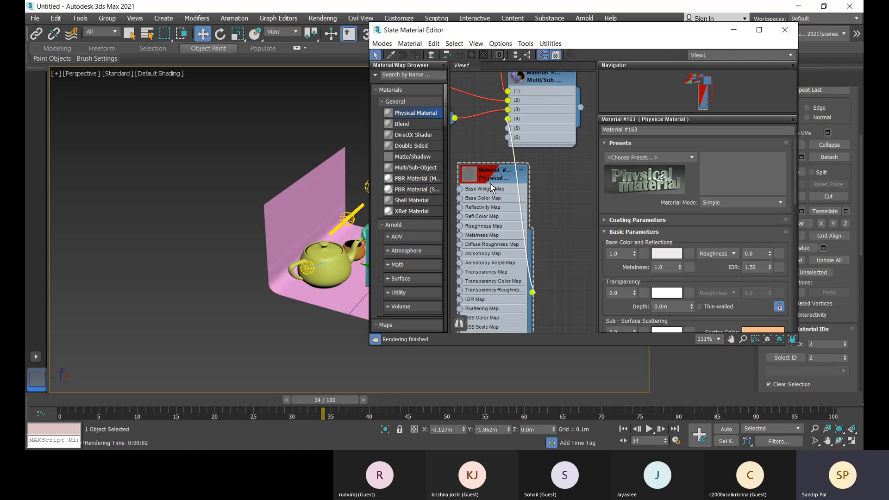
click(521, 170)
- Line up the collapsed slot 4 material below the tan metallic material
scroll(498, 178, down, 1)
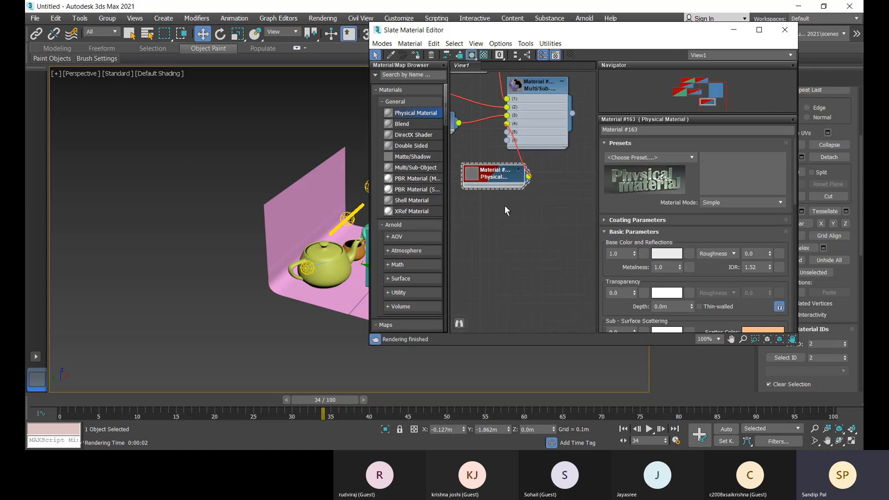
scroll(505, 207, down, 1)
middle_drag(508, 206, 553, 240)
drag(525, 212, 439, 194)
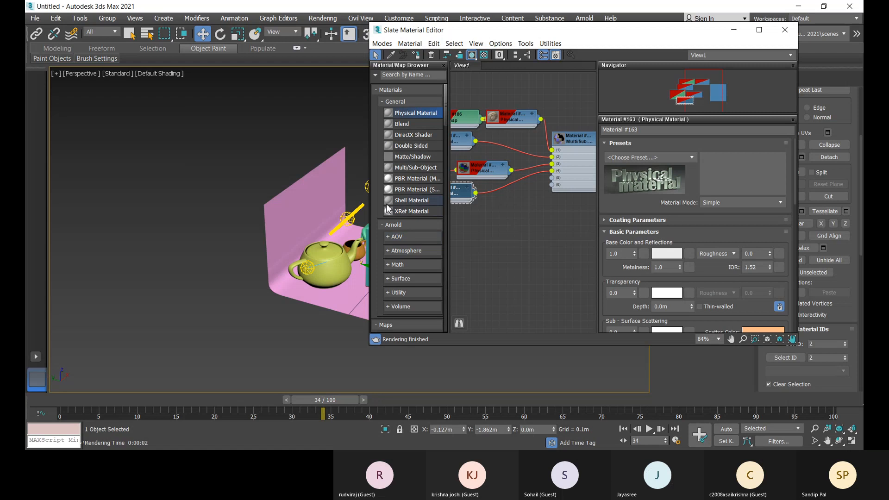
- Add another Physical Material below the others, apply the Satin Varnished Wood preset to the slot 4 material, and dismiss the render messages
middle_drag(523, 243, 516, 237)
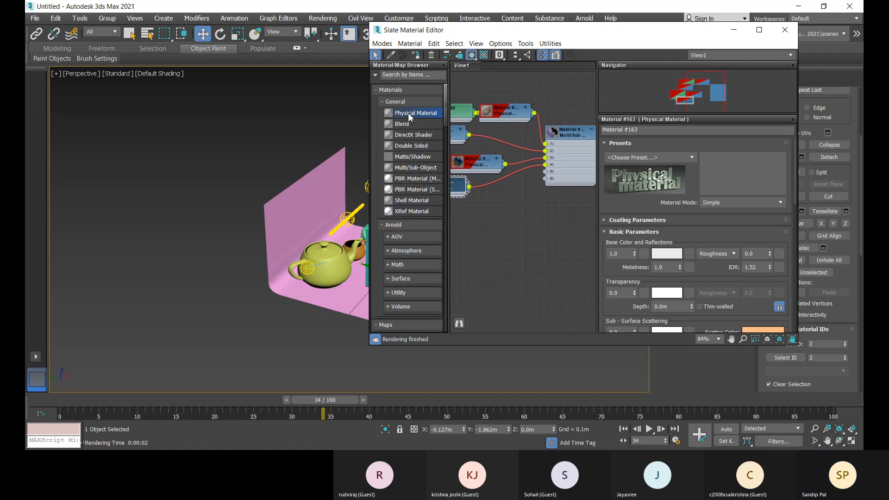
drag(414, 116, 500, 196)
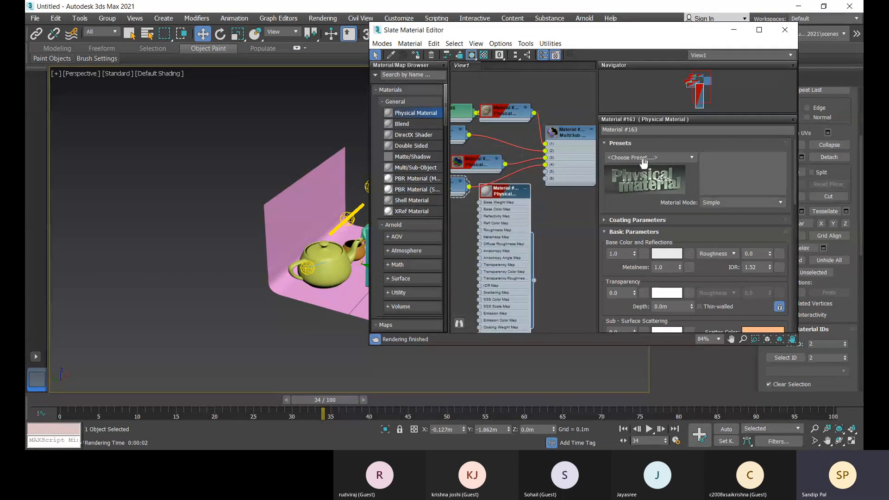
click(690, 158)
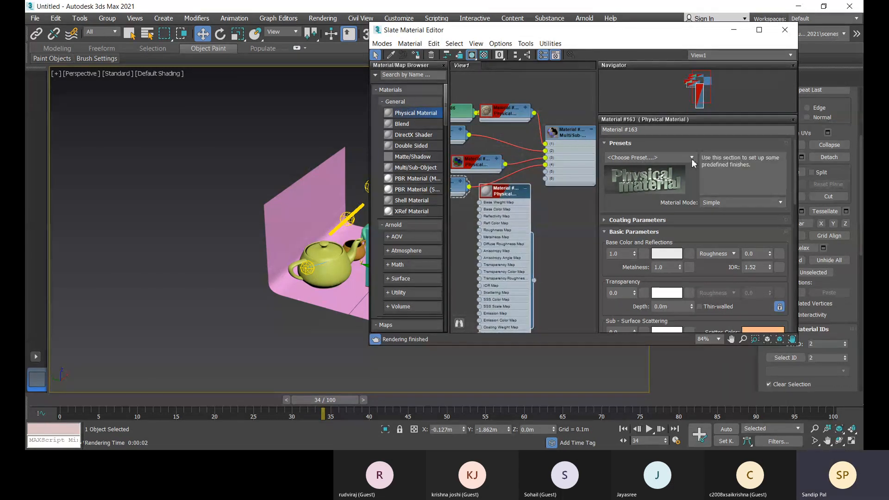
click(646, 227)
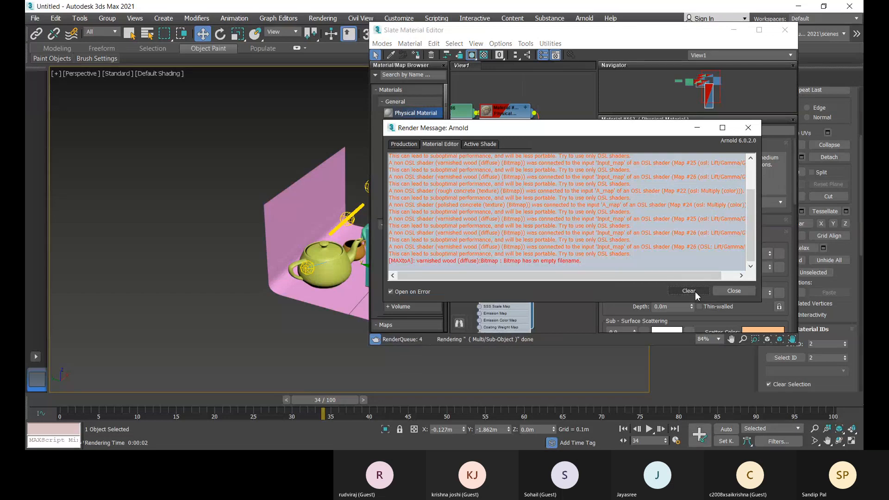
click(695, 291)
click(753, 292)
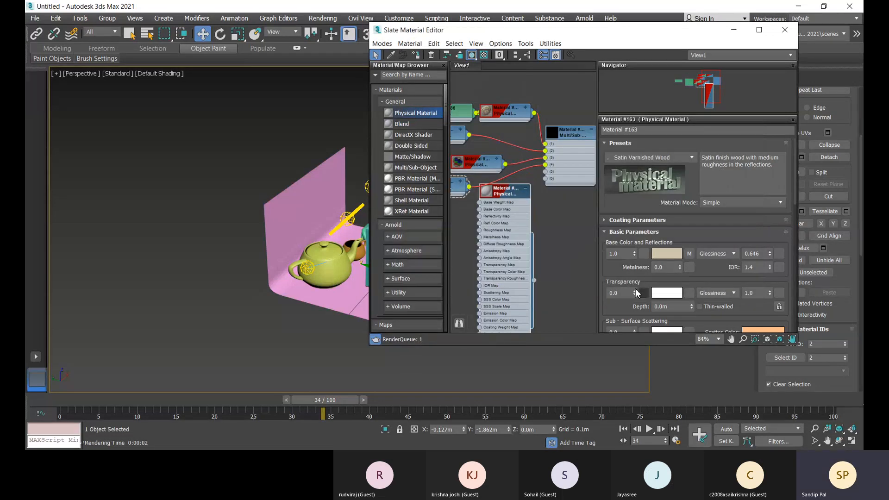
scroll(777, 243, down, 1)
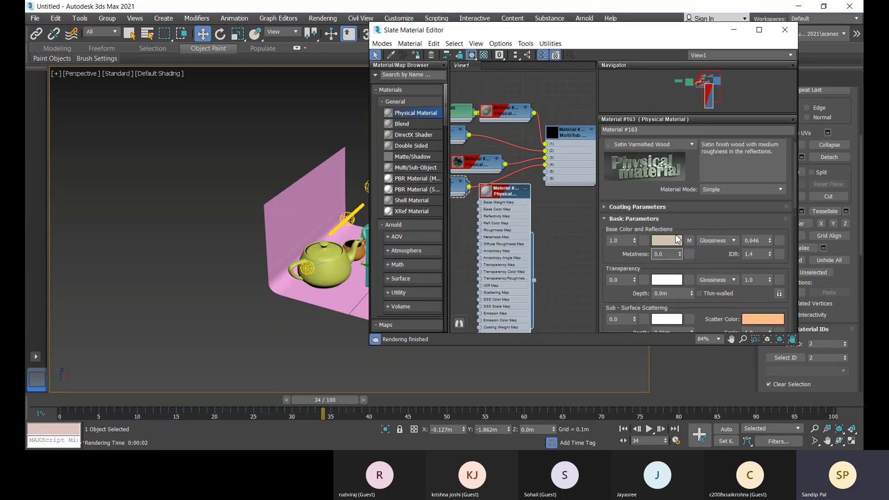
scroll(680, 198, up, 1)
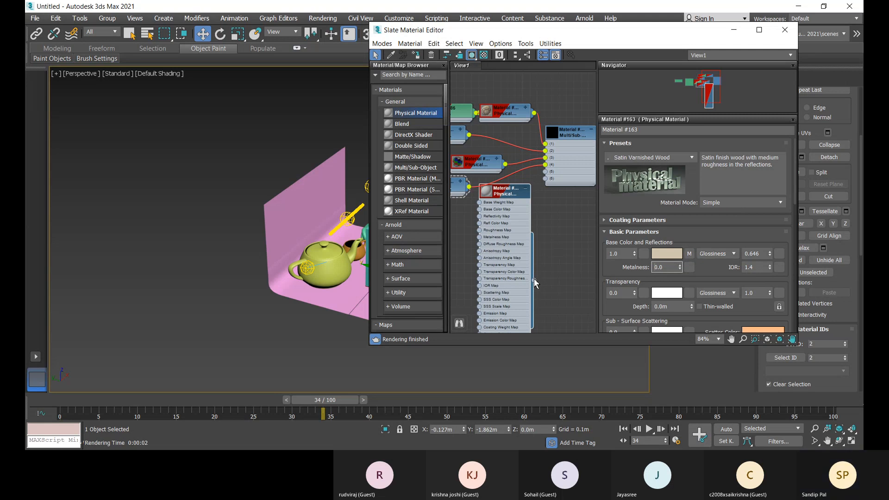
- Change the slot 4 material's base color to orange with hue 0.059 and saturation 0.77
click(673, 254)
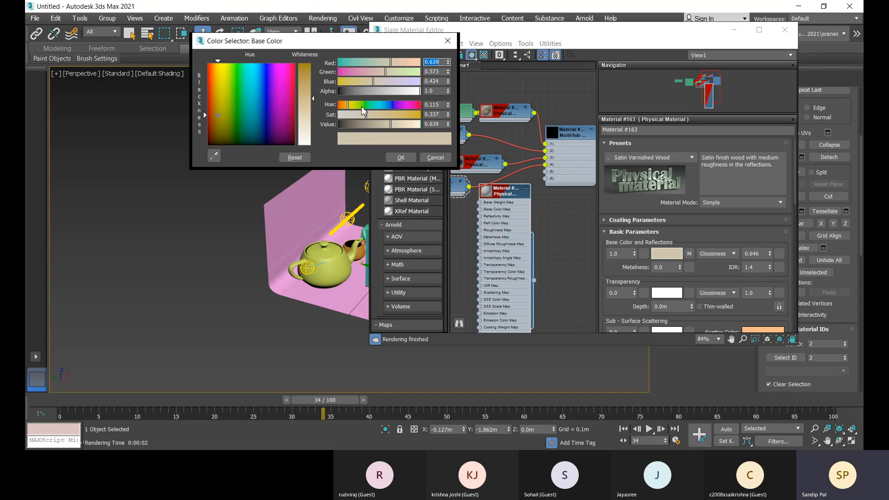
drag(348, 106, 343, 106)
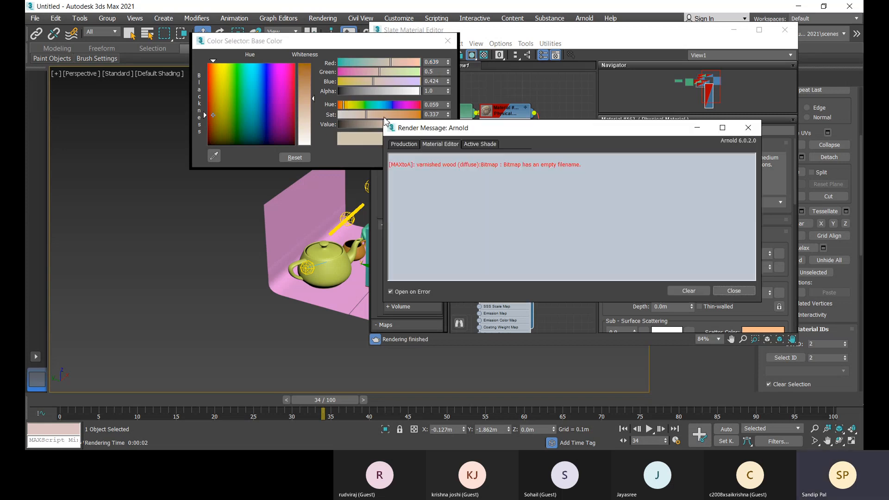
click(401, 114)
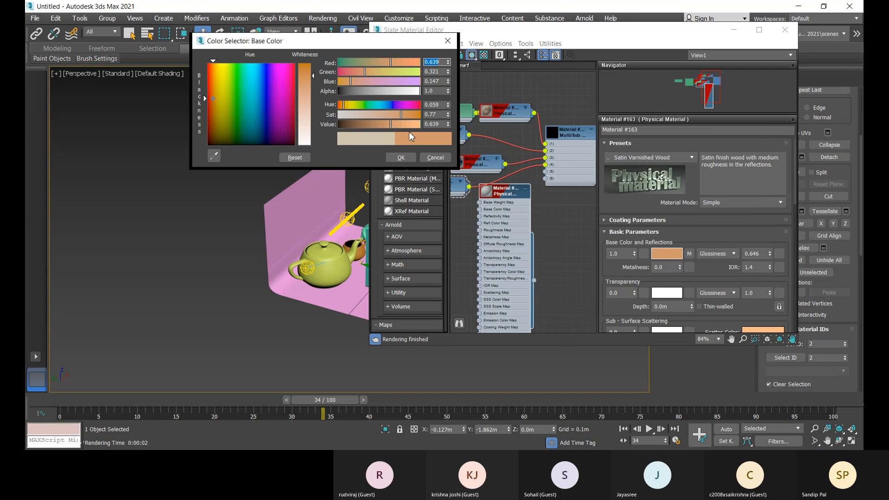
- Apply the Glossy Varnished Wood preset to the slot 4 material
click(534, 279)
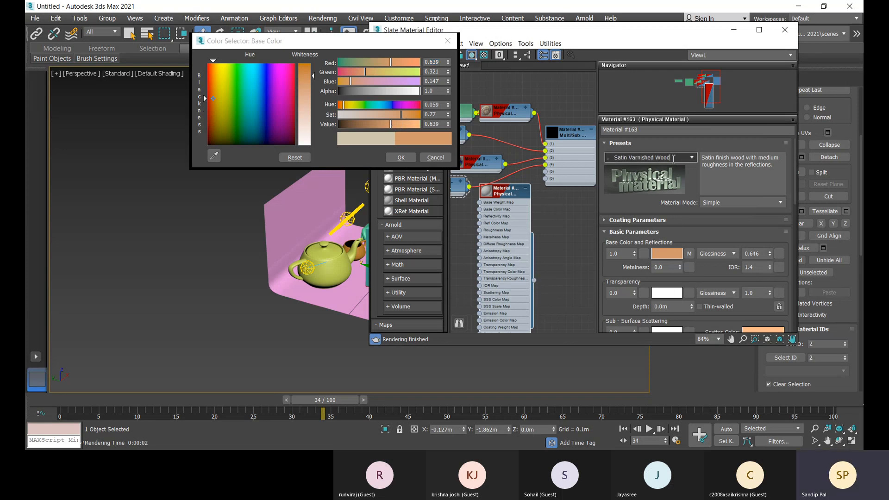
click(689, 159)
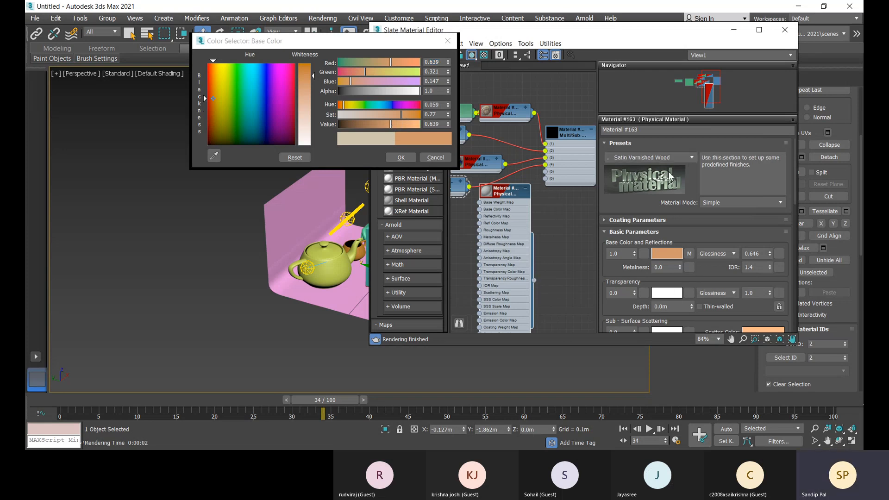
click(655, 238)
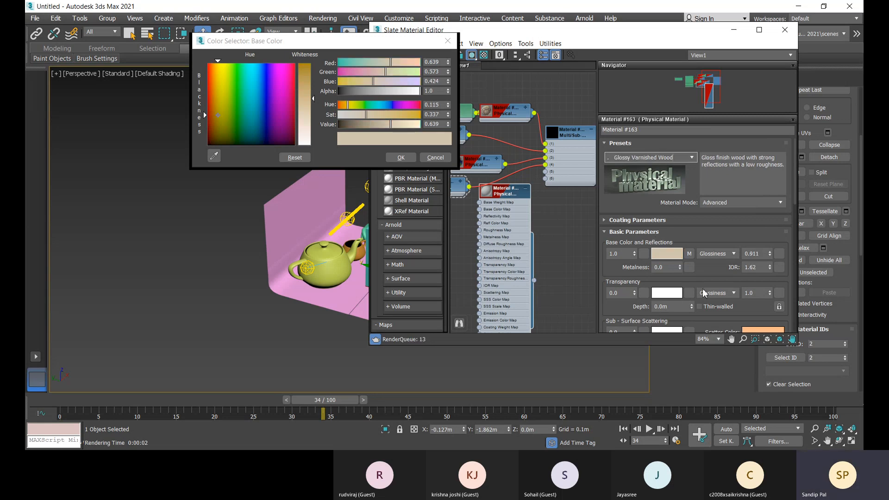
- Wire the newest physical material to slot 5 of the Multi/Sub-Object node, then collapse and align its node, accepting the open base color
drag(534, 280, 545, 178)
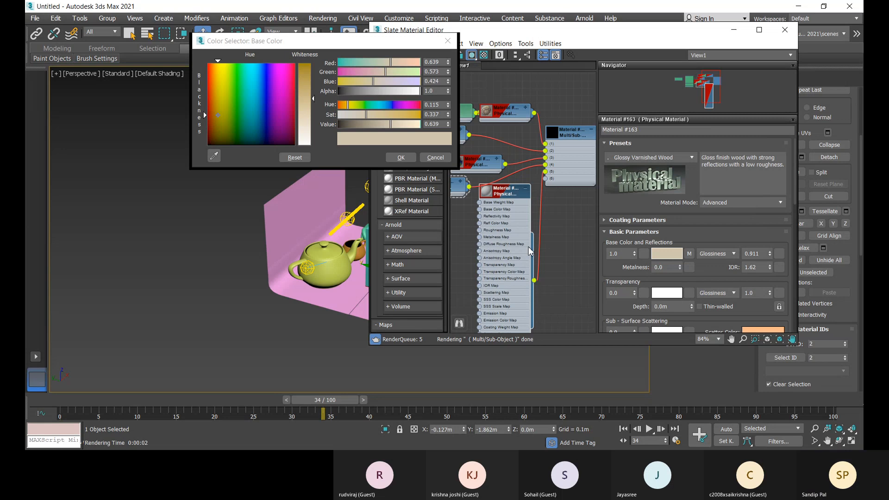
click(526, 189)
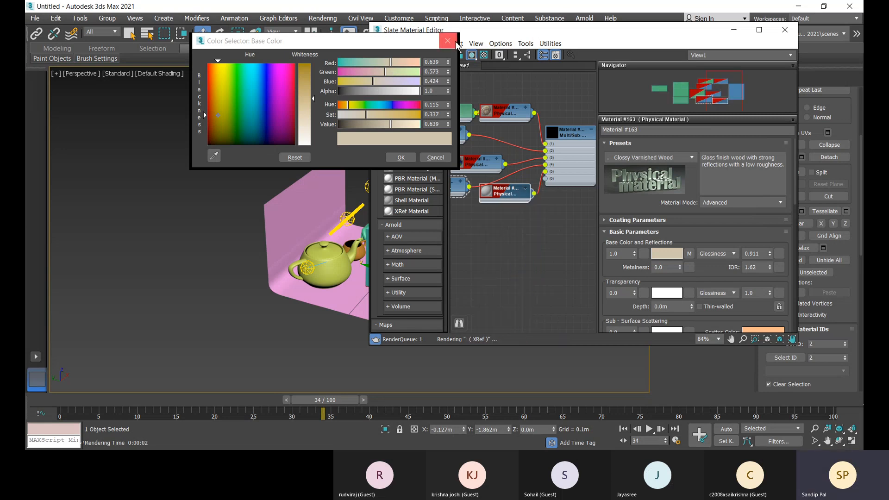
click(400, 157)
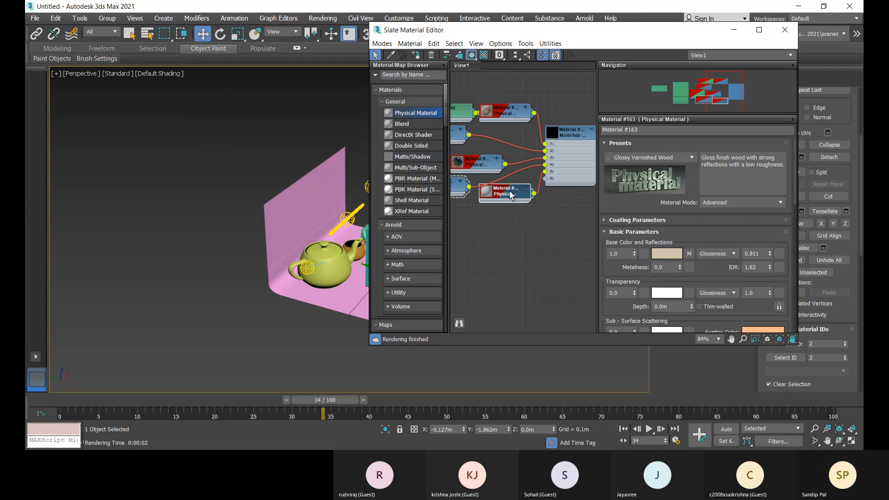
drag(511, 195, 504, 192)
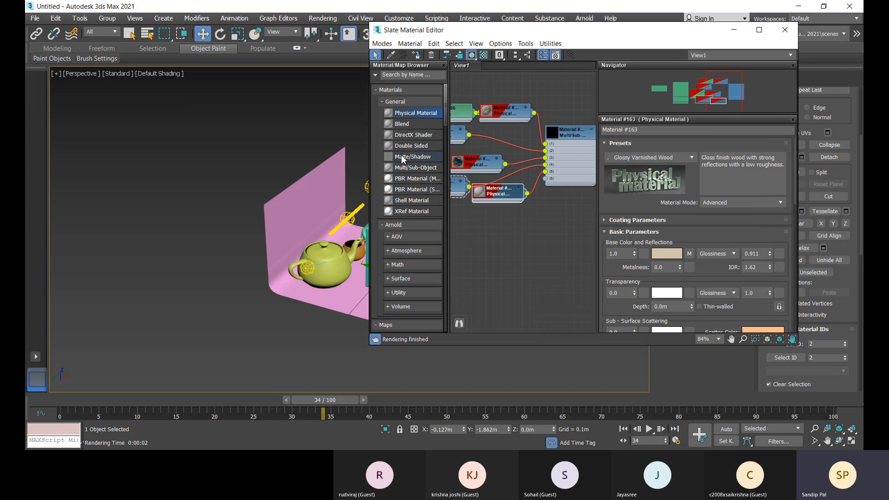
- Add another Physical Material below the slot 5 material and place a Checker map beside it
drag(432, 113, 486, 230)
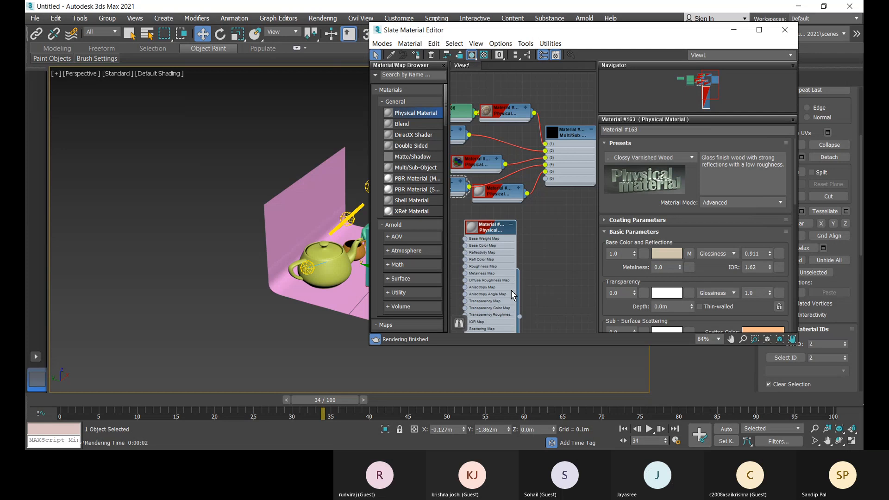
drag(486, 230, 500, 230)
scroll(417, 259, down, 3)
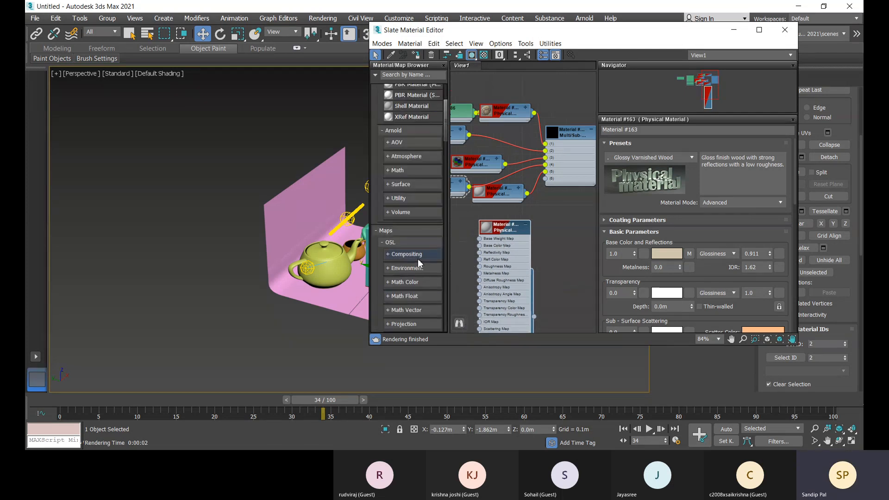
scroll(417, 260, down, 5)
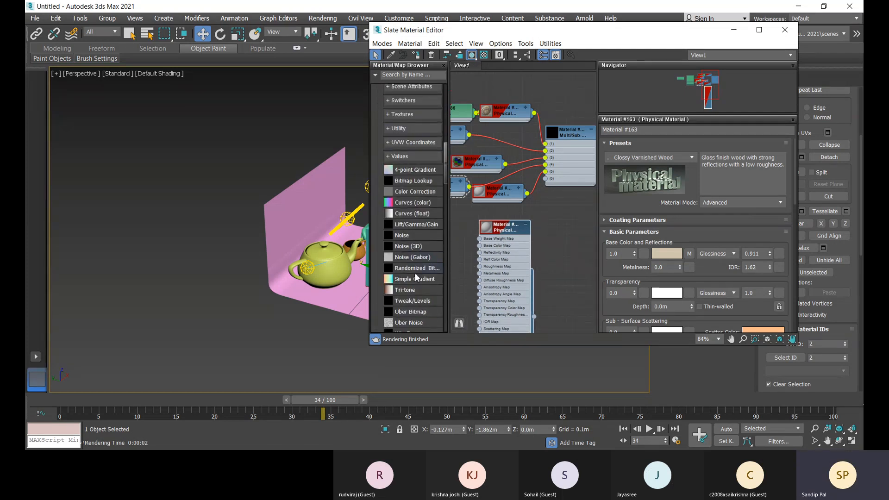
scroll(412, 272, down, 3)
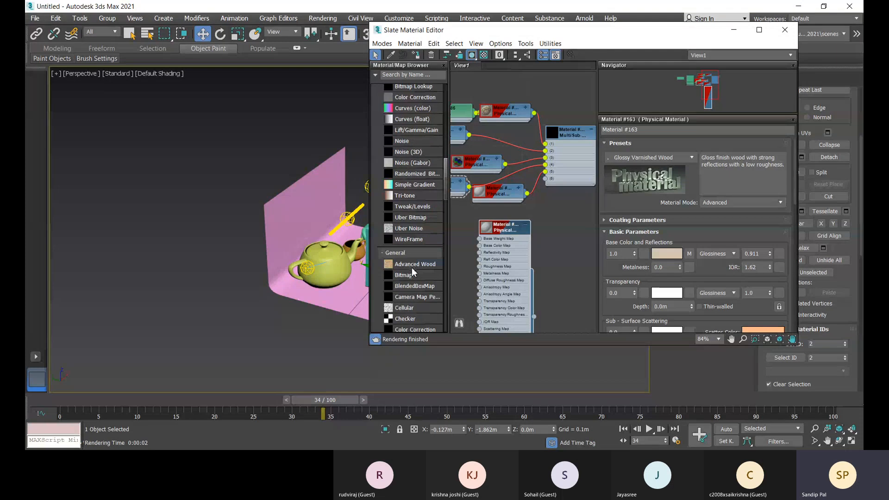
scroll(410, 240, down, 3)
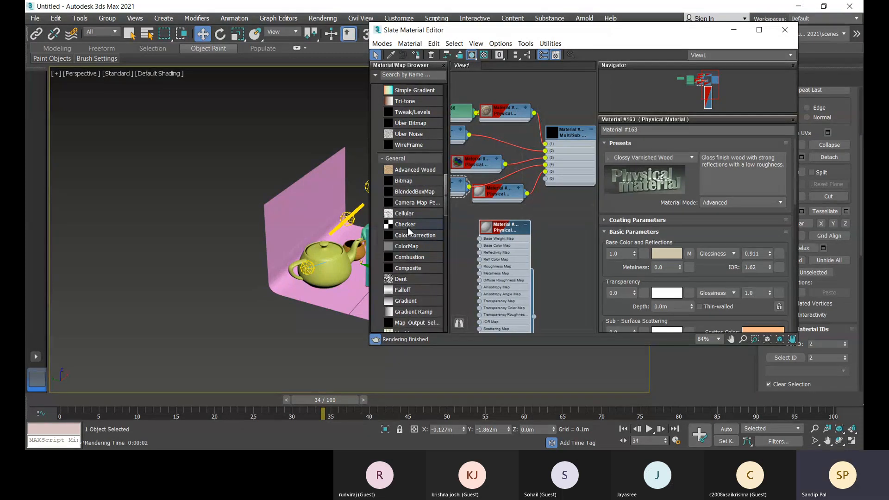
drag(503, 230, 532, 223)
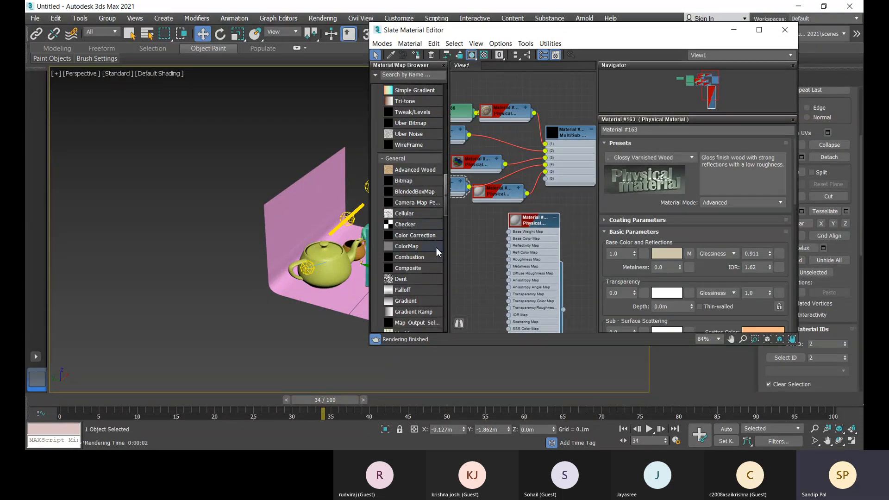
drag(437, 232, 481, 235)
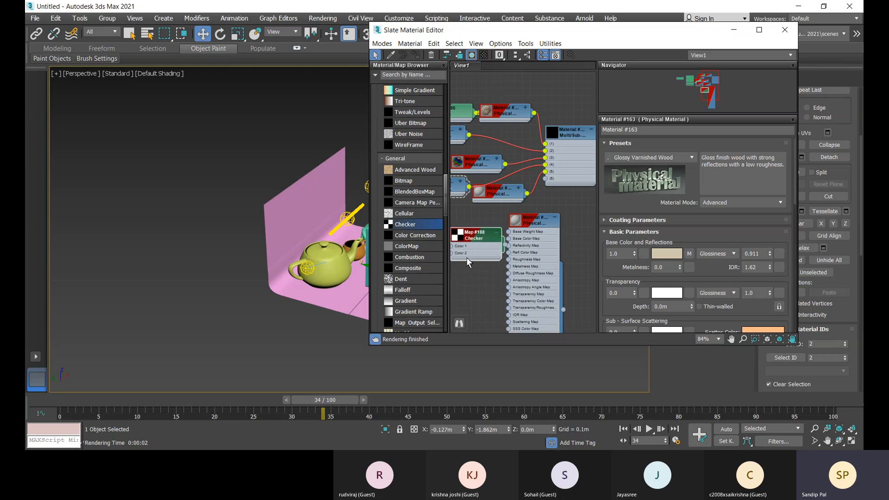
- Assign a Bitmap Lookup map with diamond-with-caustic-close-up-texture.jpg to the Checker's Color #1
double_click(469, 244)
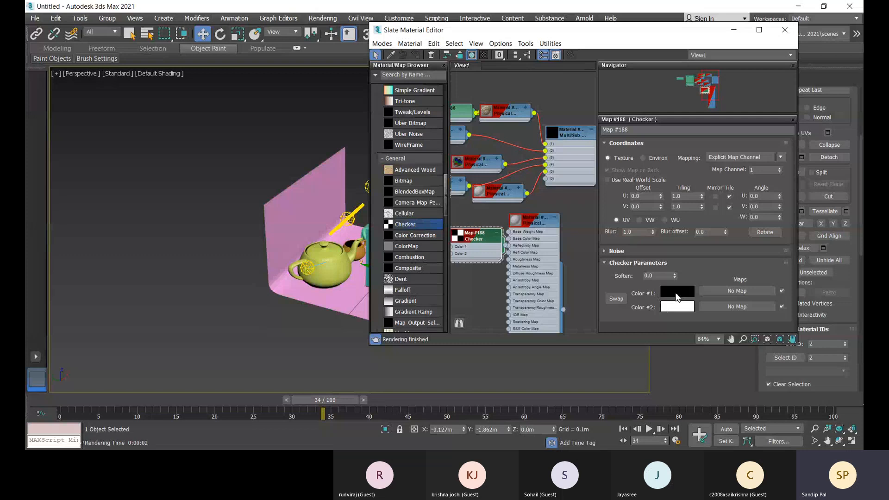
click(729, 292)
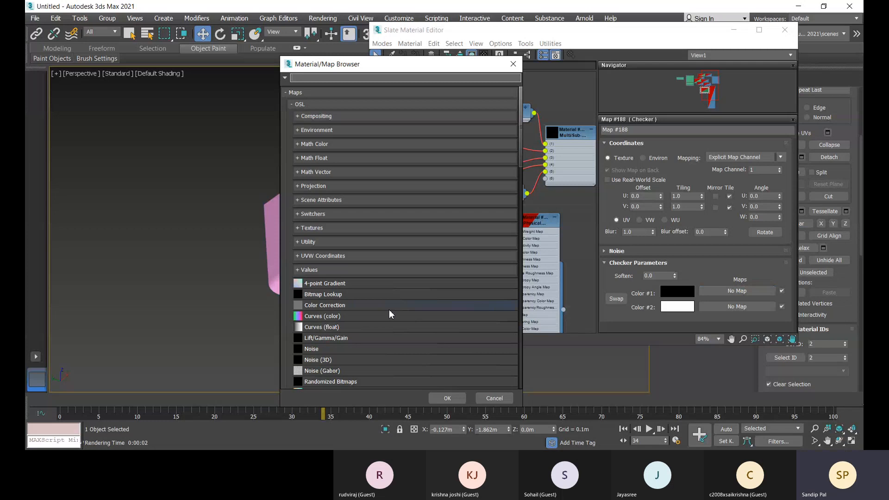
scroll(387, 308, down, 1)
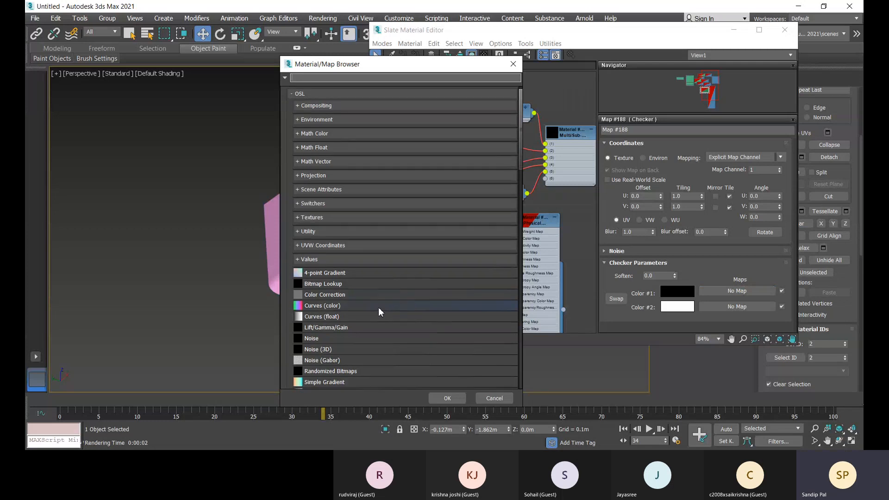
click(324, 284)
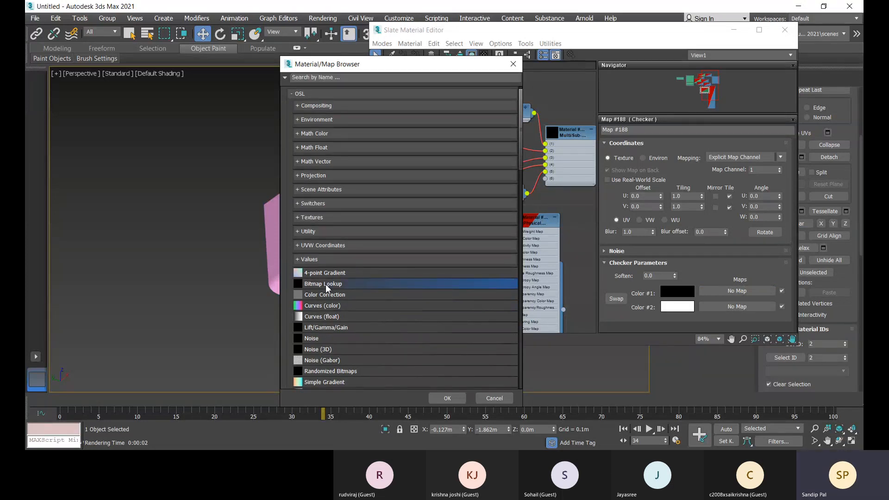
double_click(326, 284)
scroll(258, 223, down, 5)
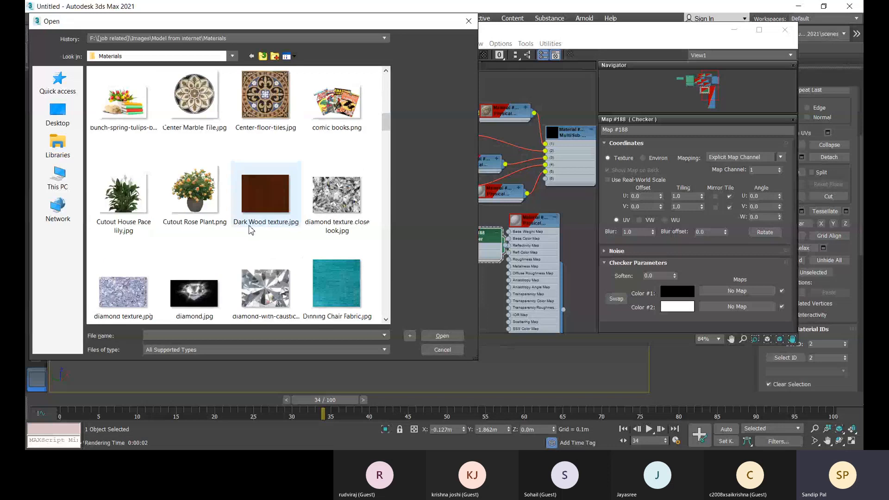
scroll(270, 240, down, 5)
scroll(273, 240, up, 3)
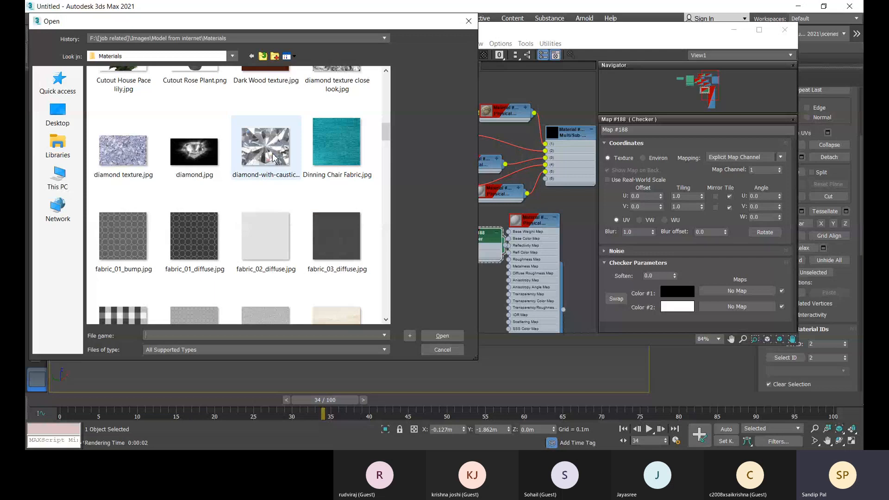
scroll(270, 178, up, 3)
scroll(276, 196, down, 3)
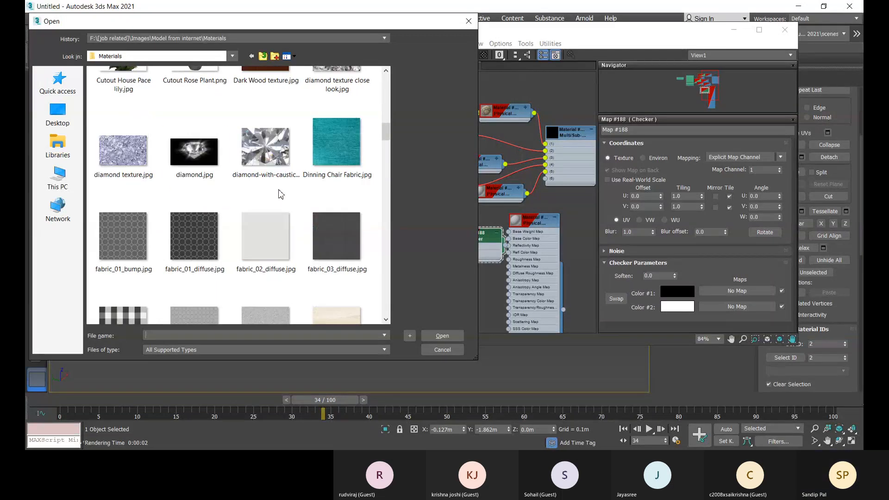
click(267, 158)
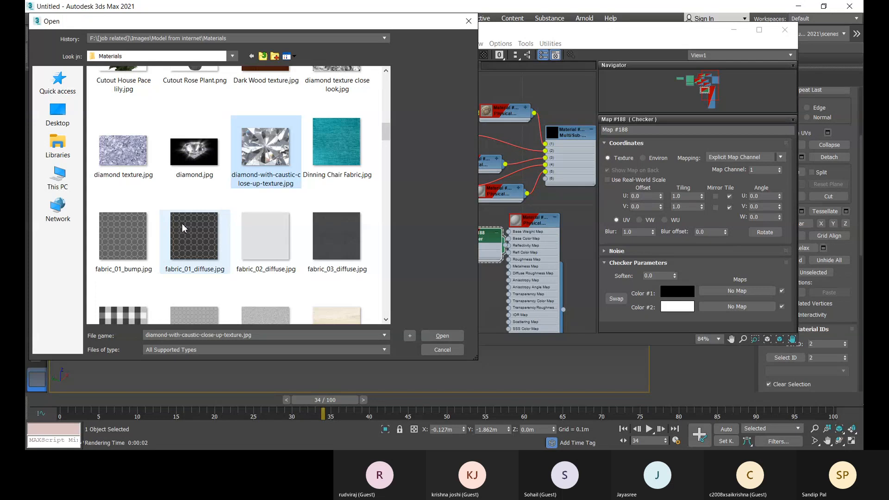
click(437, 338)
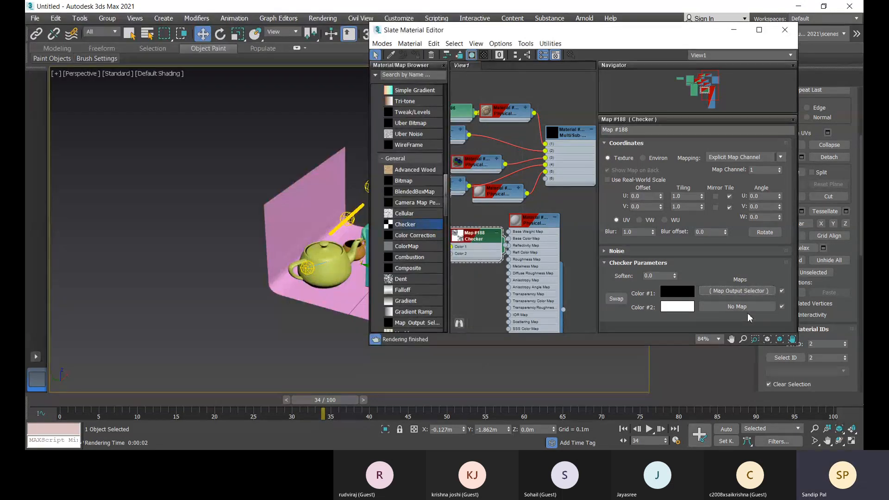
- Assign a Bitmap Lookup map with diamond texture close look.jpg to the Checker's Color #2
click(715, 308)
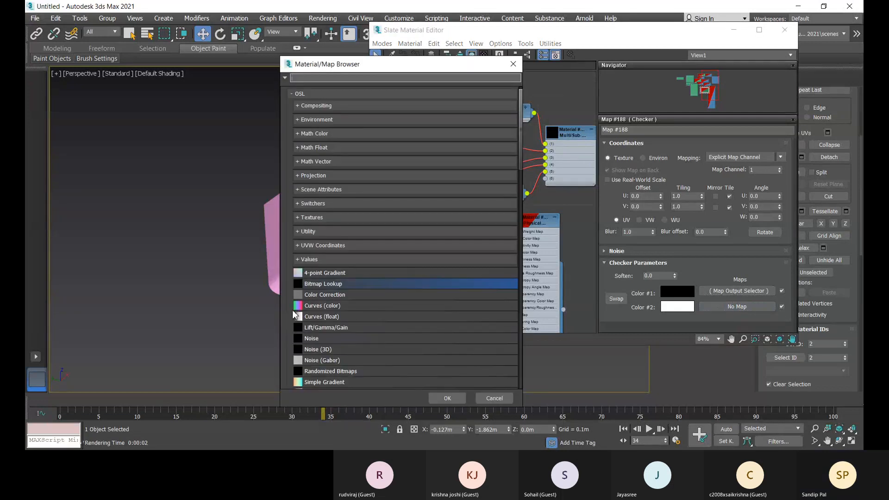
double_click(309, 287)
scroll(218, 236, down, 5)
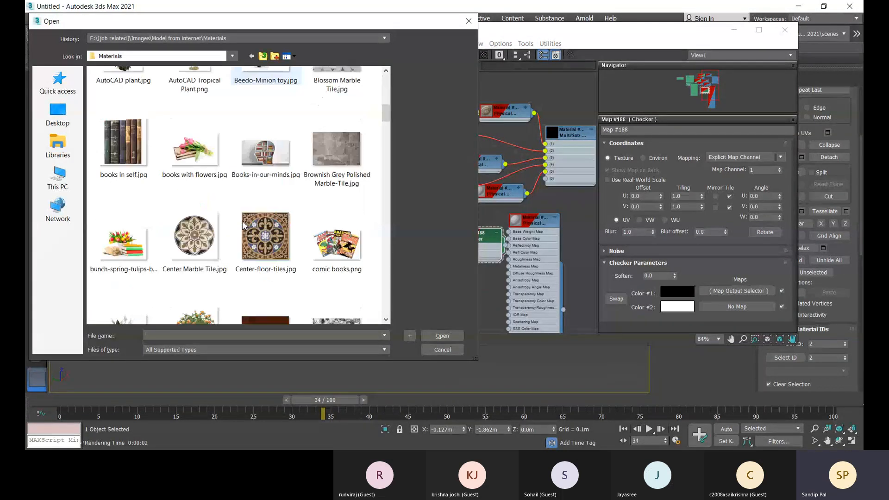
scroll(185, 244, down, 3)
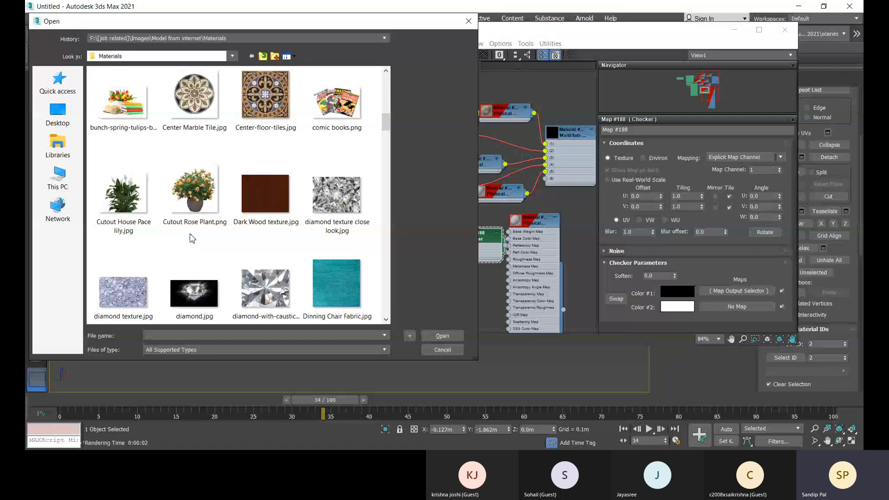
click(340, 204)
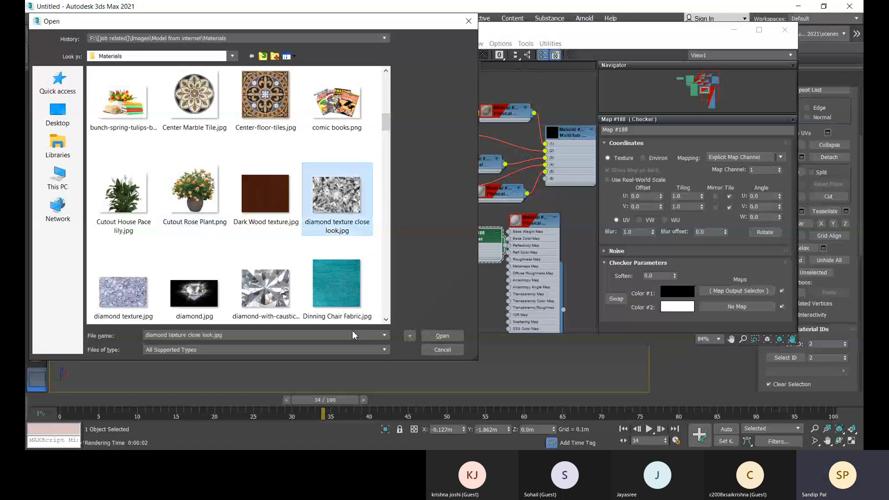
click(442, 336)
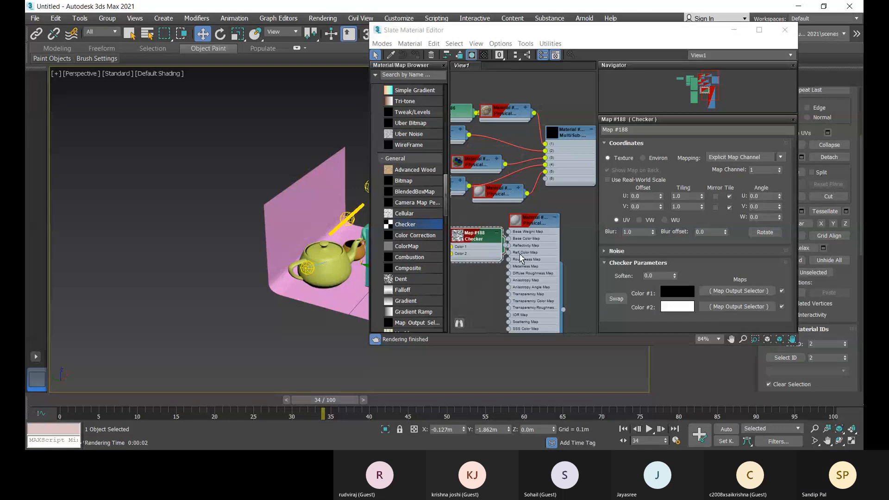
- Wire the Checker to the newest physical material's Base Color Map and lighten that material's base color to value 0.749
drag(483, 239, 509, 238)
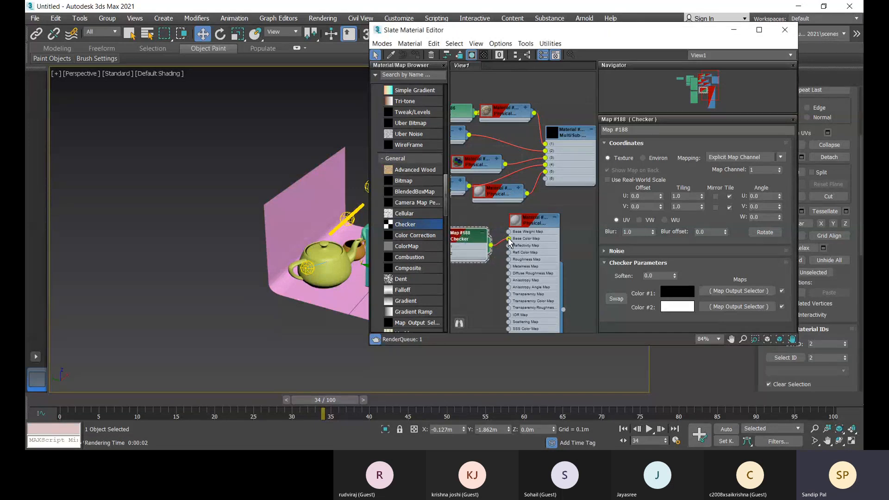
drag(537, 241, 530, 241)
click(528, 233)
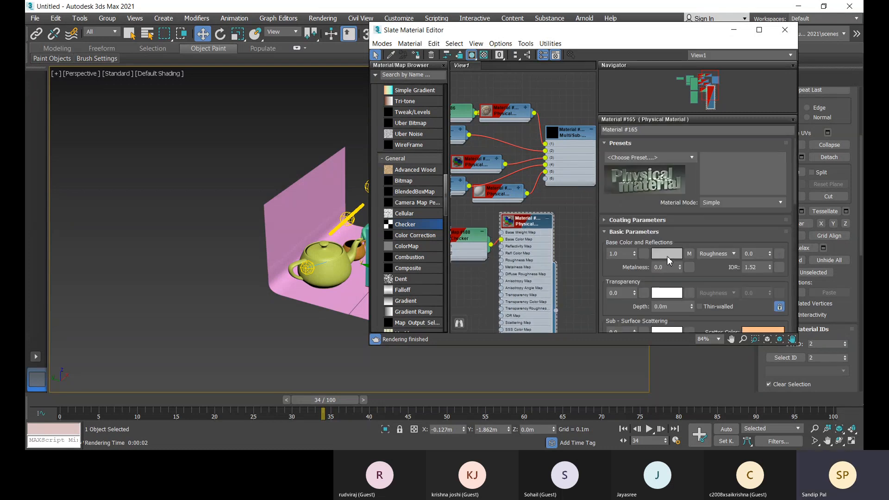
click(667, 254)
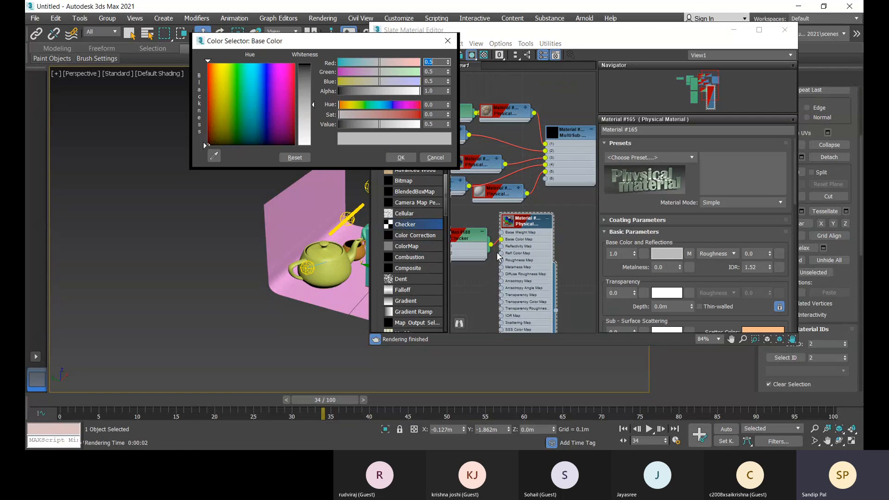
drag(379, 127, 400, 131)
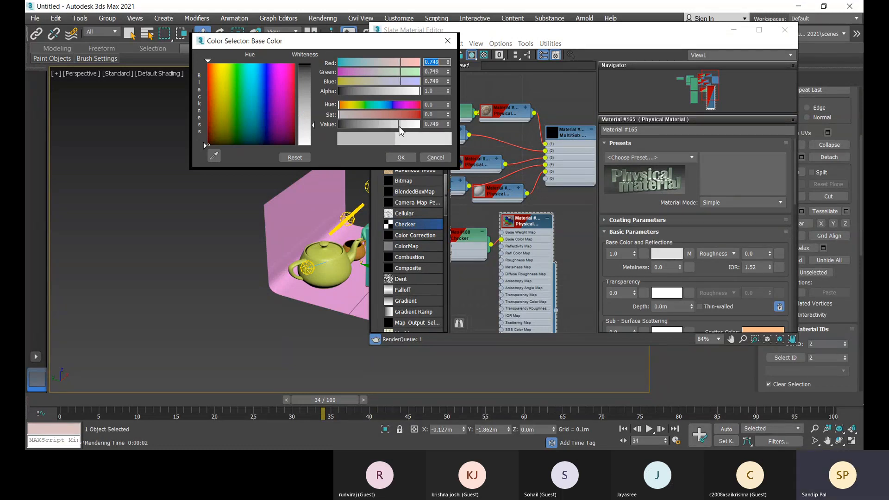
click(401, 158)
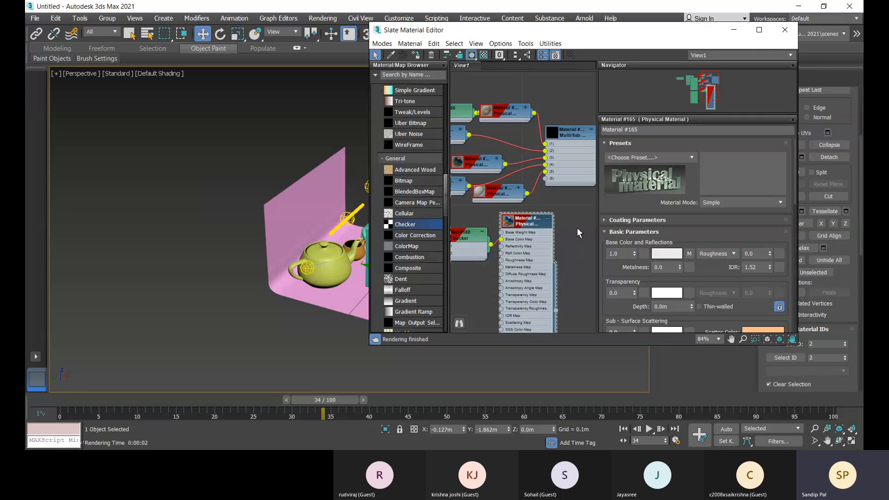
- Wire the newest physical material to slot 6 of the Multi/Sub-Object node, then collapse it and align it with its Checker node
drag(556, 310, 545, 179)
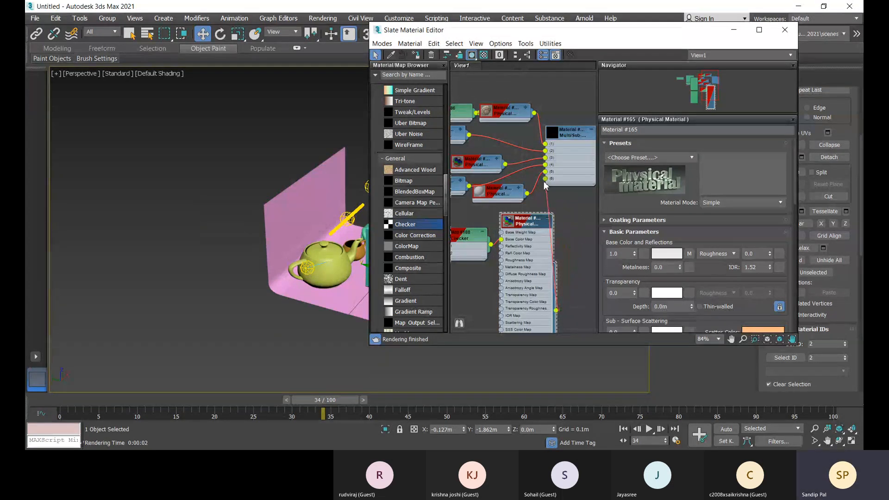
click(548, 218)
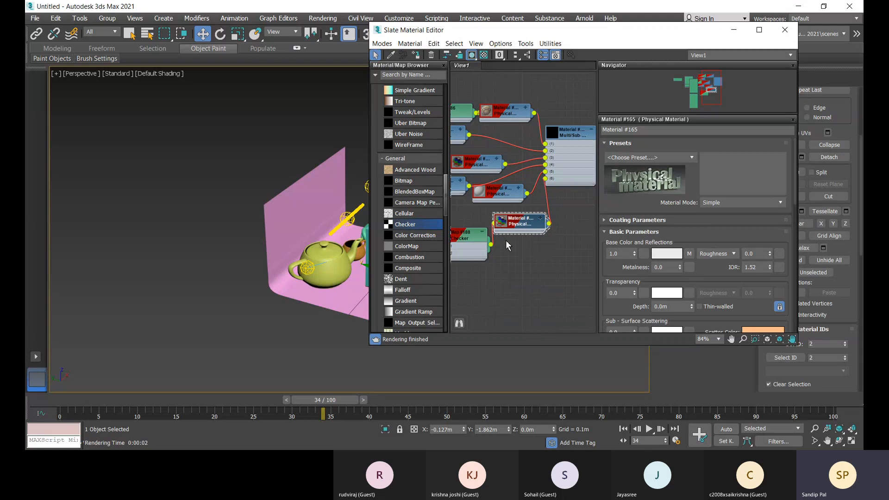
drag(469, 238, 503, 225)
click(567, 138)
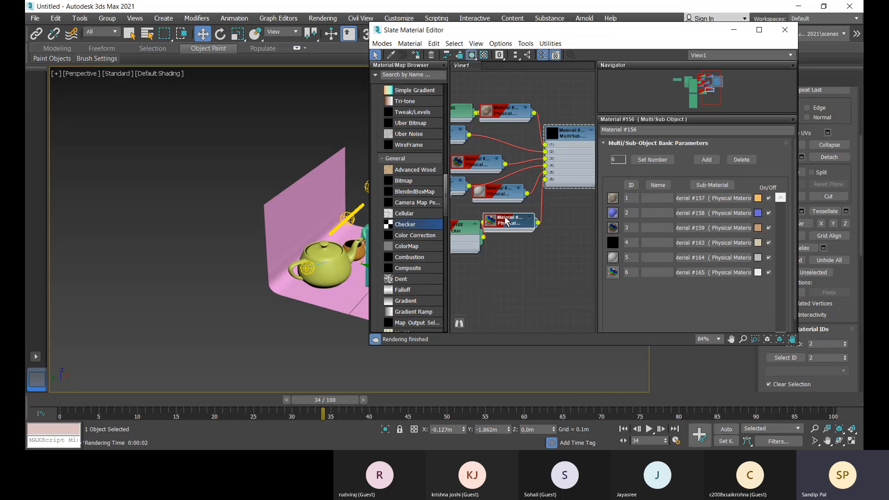
drag(468, 231, 453, 216)
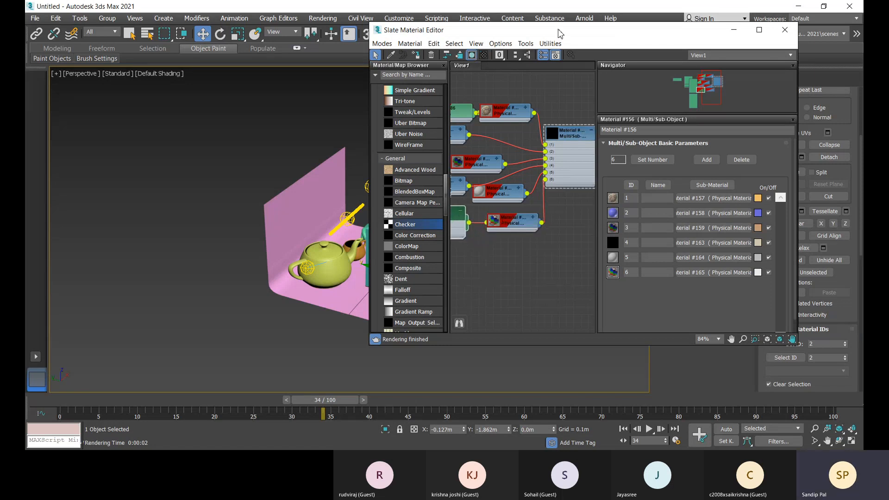
- Move the Slate Material Editor away from the box and dismiss the render messages
drag(560, 33, 650, 25)
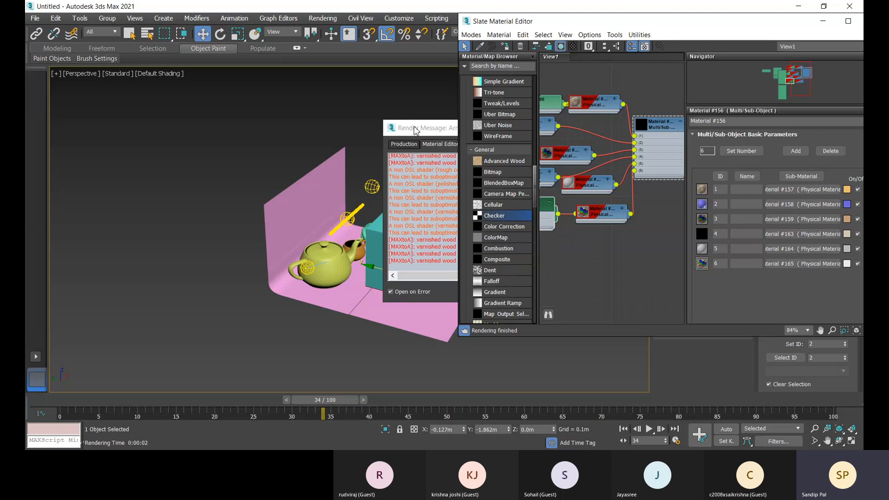
click(415, 130)
click(597, 280)
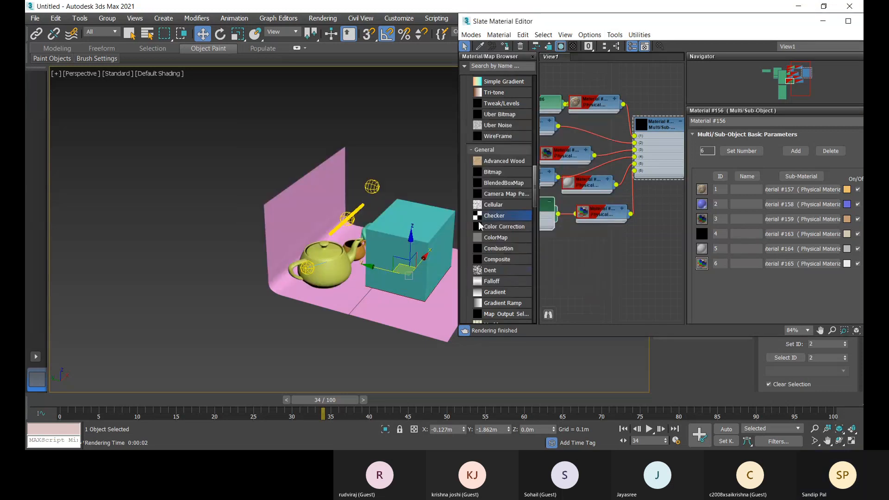
- Select the box's top polygon, return to selecting the whole box, and reposition the material editor clear of it
mouse_move(667, 126)
mouse_down()
mouse_move(638, 188)
mouse_move(667, 123)
mouse_move(577, 189)
mouse_move(669, 135)
mouse_up()
click(427, 231)
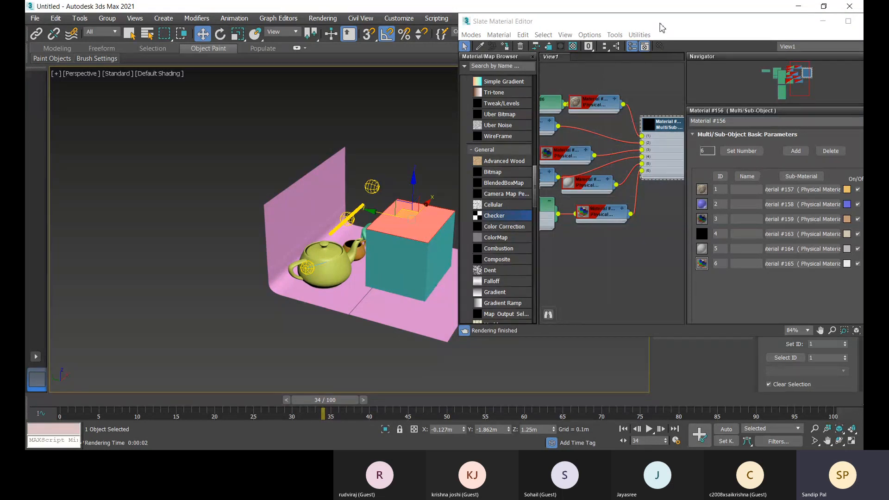
drag(662, 28, 335, 37)
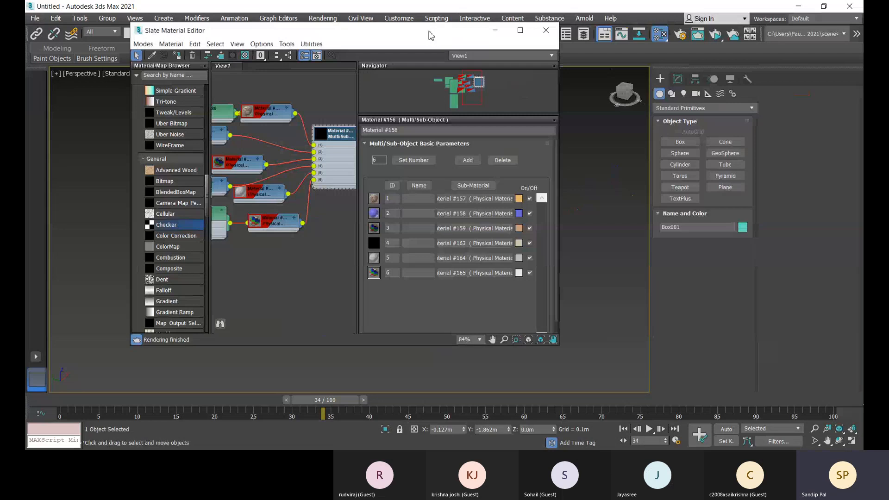
drag(431, 35, 768, 20)
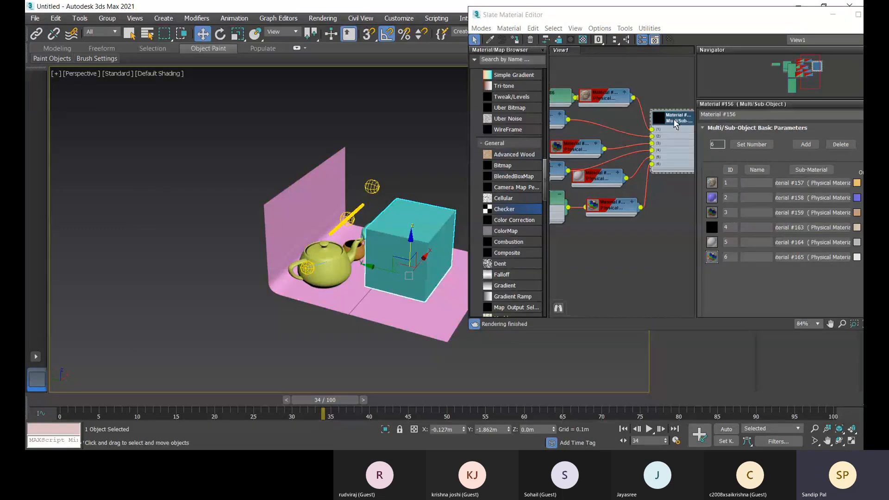
- Assign the Multi/Sub-Object material to the selected box
drag(476, 186, 656, 124)
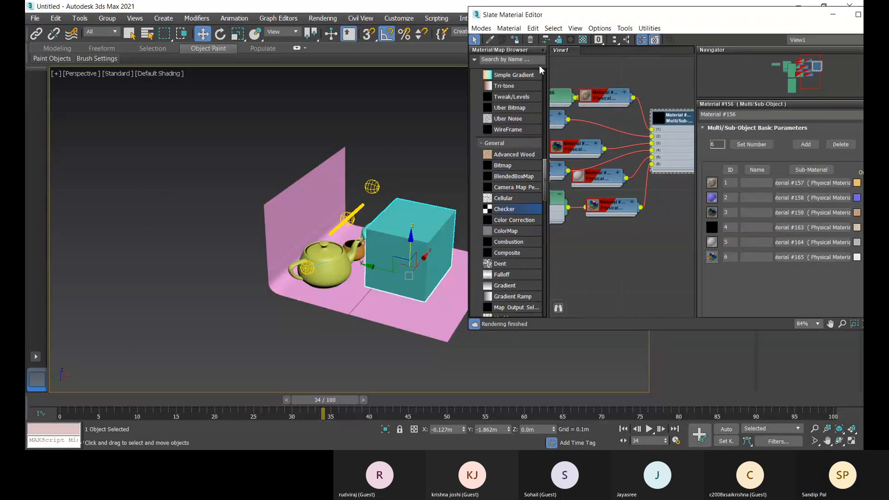
click(516, 40)
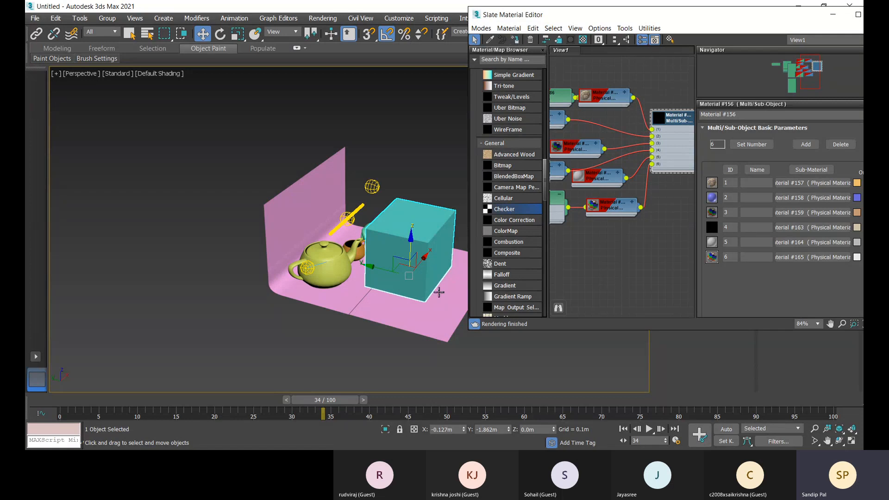
middle_drag(435, 265, 373, 265)
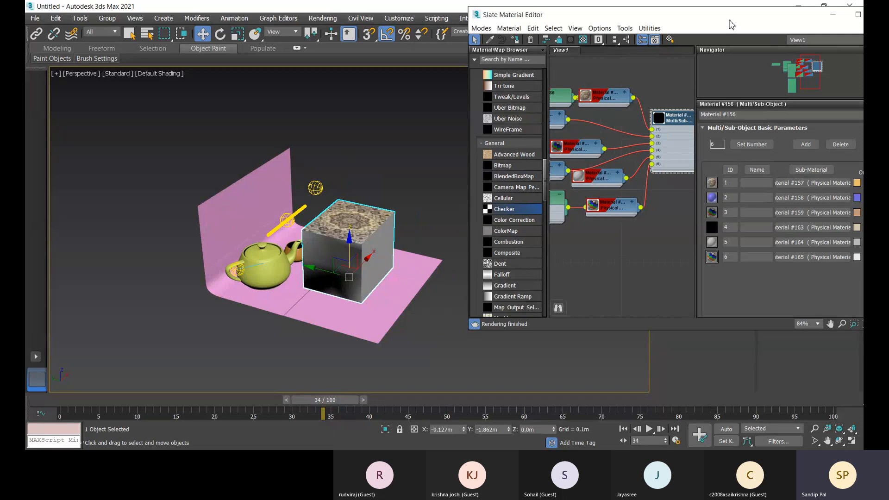
- Close the material editor and examine the materials on the box's faces from several angles
drag(732, 16, 663, 21)
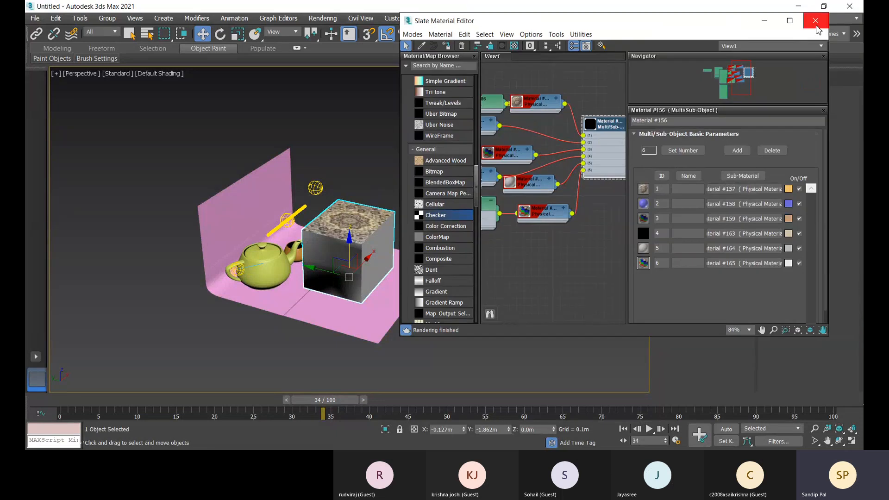
click(815, 22)
middle_drag(450, 271, 305, 263)
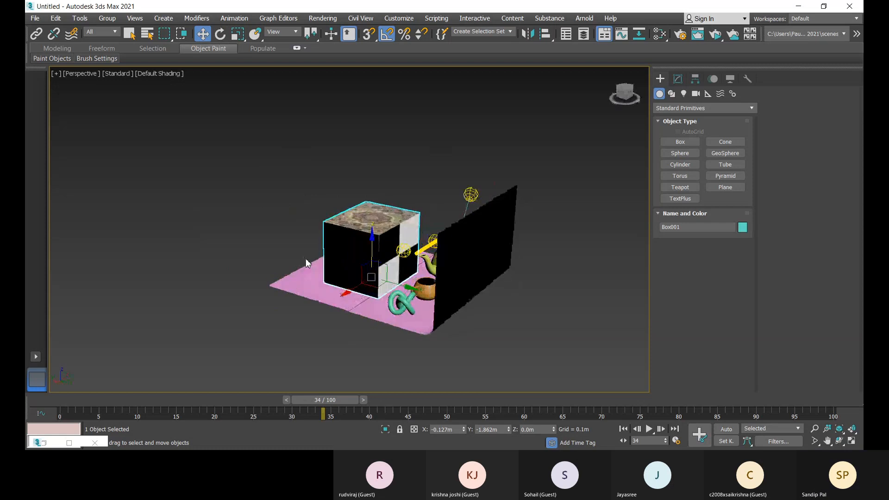
scroll(408, 248, up, 5)
mouse_move(408, 248)
middle_down()
mouse_move(447, 261)
mouse_move(415, 257)
middle_up()
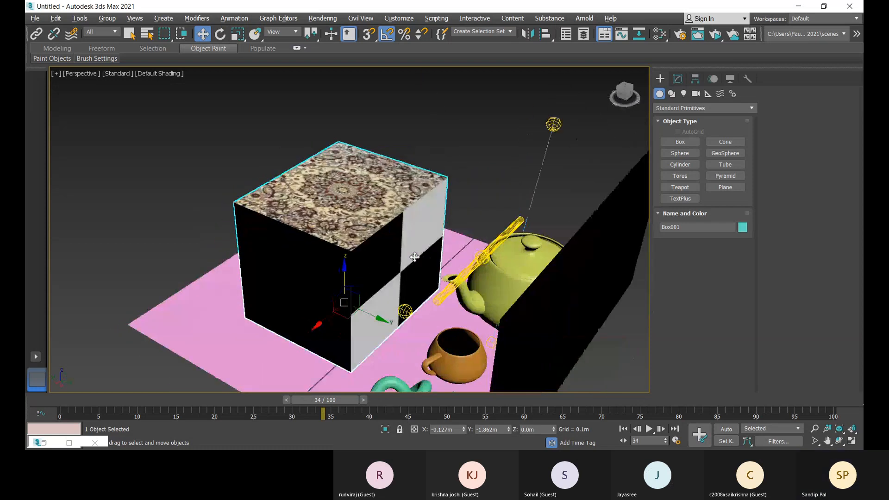
alt+middle_drag(414, 256, 537, 273)
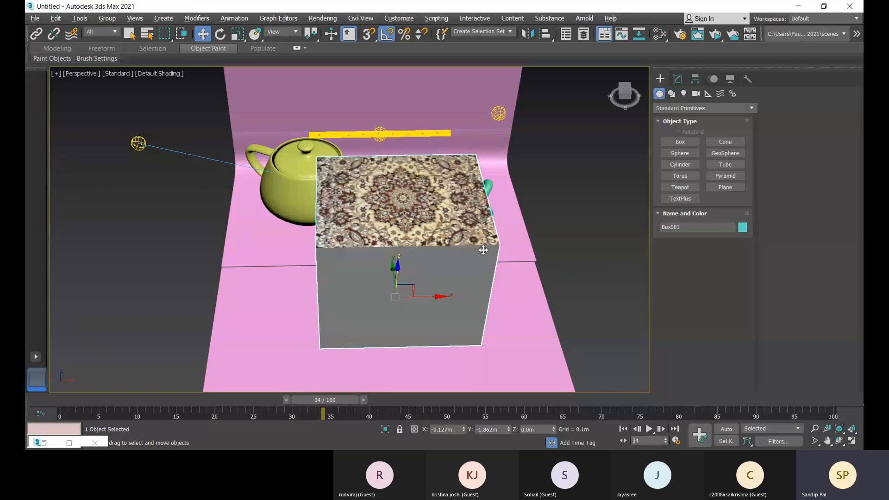
mouse_move(481, 250)
alt+middle_down()
mouse_move(502, 274)
mouse_move(520, 245)
mouse_move(502, 232)
mouse_move(475, 253)
alt+middle_up()
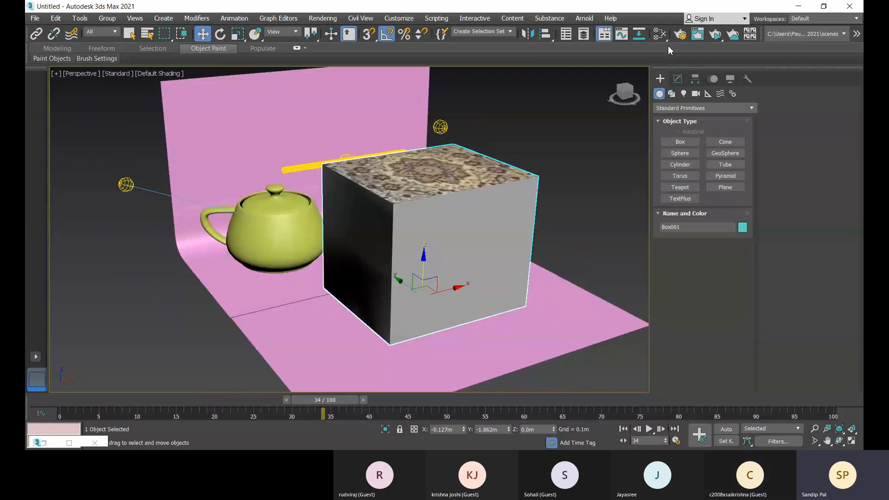
- Reopen the Slate Material Editor, dismiss the render messages and review the nodes feeding the Multi/Sub-Object material
click(662, 39)
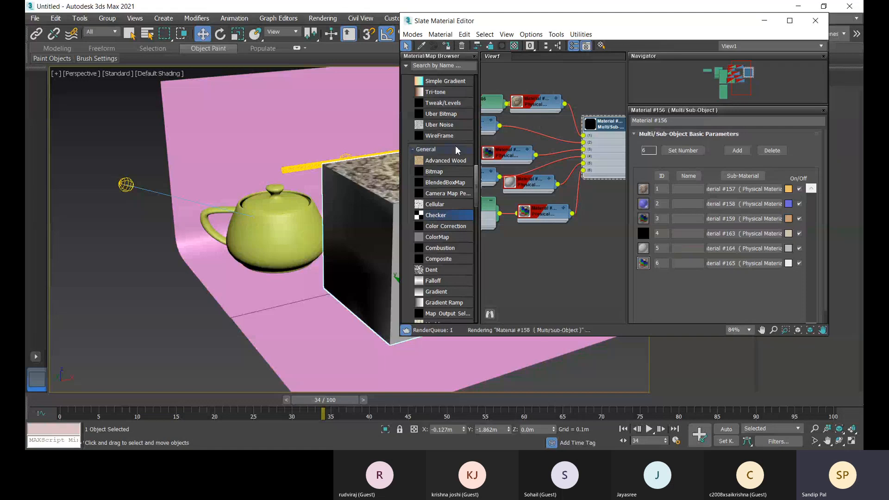
click(593, 277)
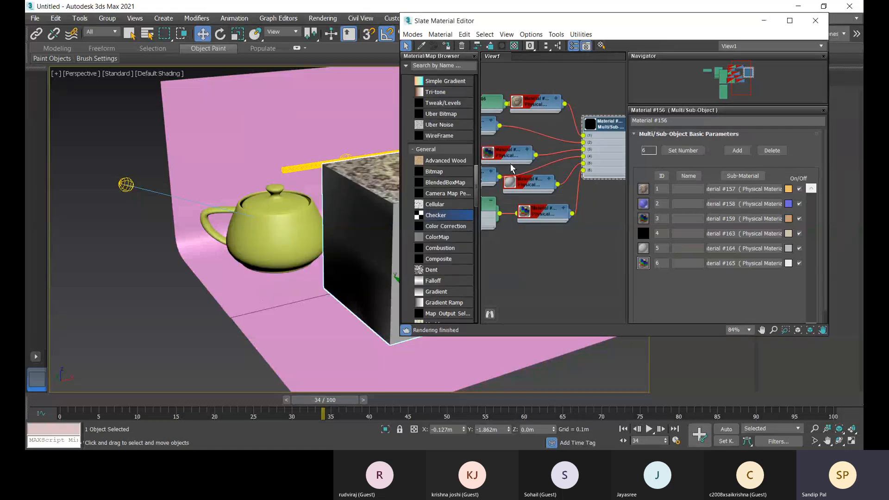
scroll(461, 165, up, 15)
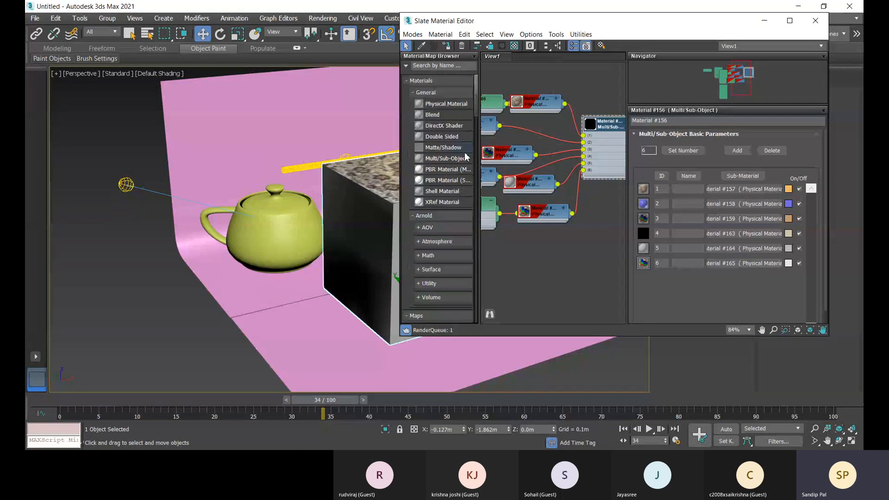
scroll(562, 140, up, 2)
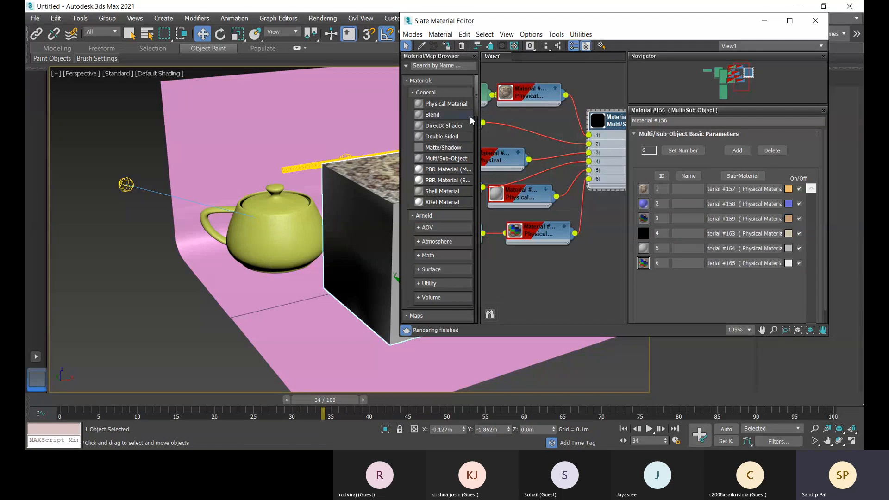
click(446, 104)
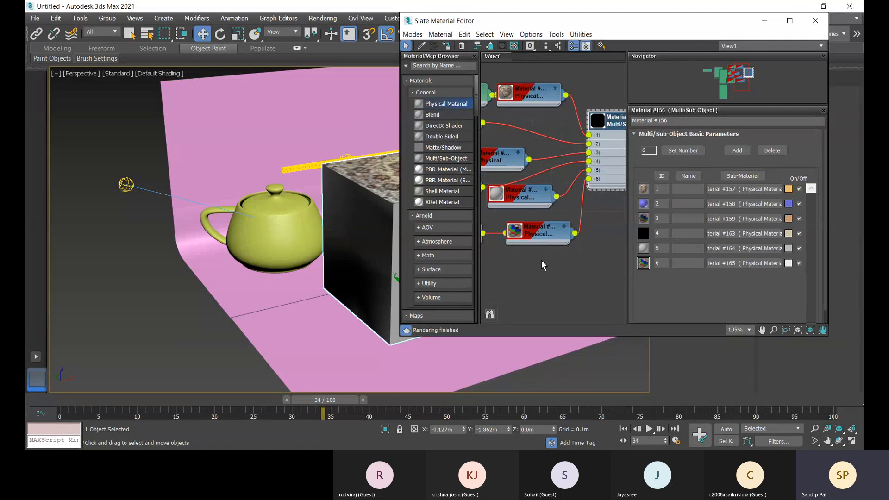
scroll(583, 241, down, 6)
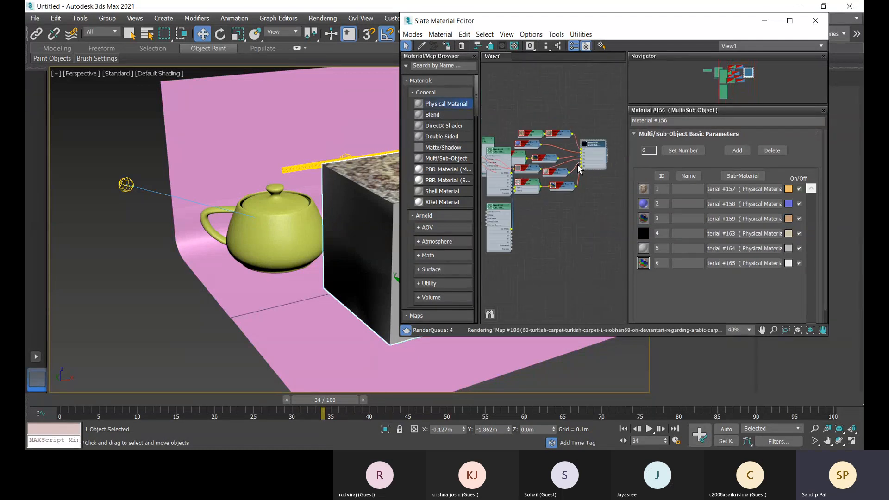
middle_drag(559, 193, 619, 182)
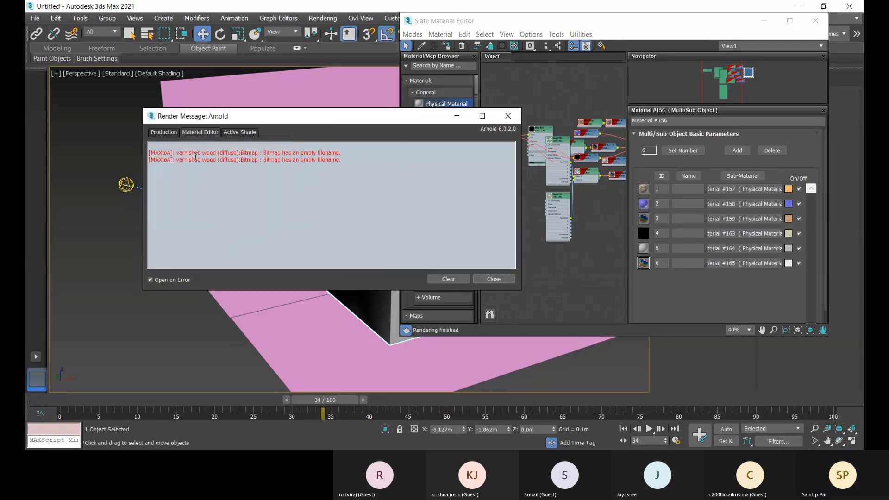
click(493, 279)
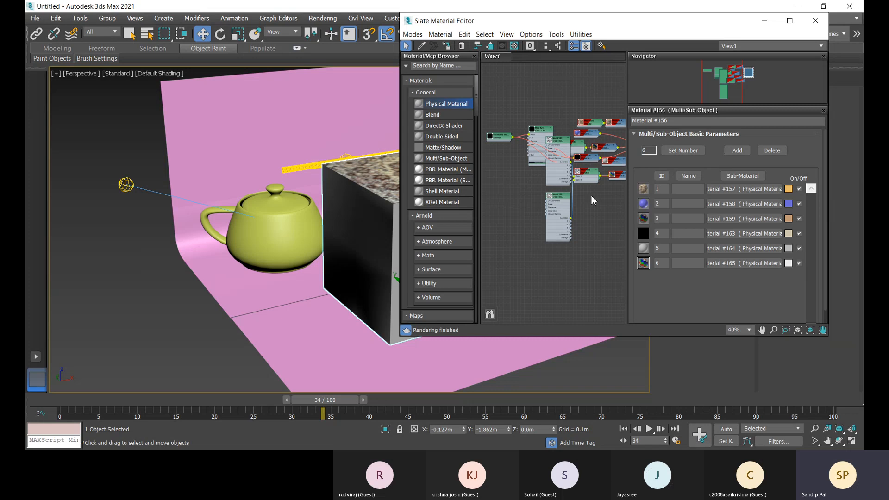
scroll(590, 194, up, 1)
scroll(586, 173, up, 4)
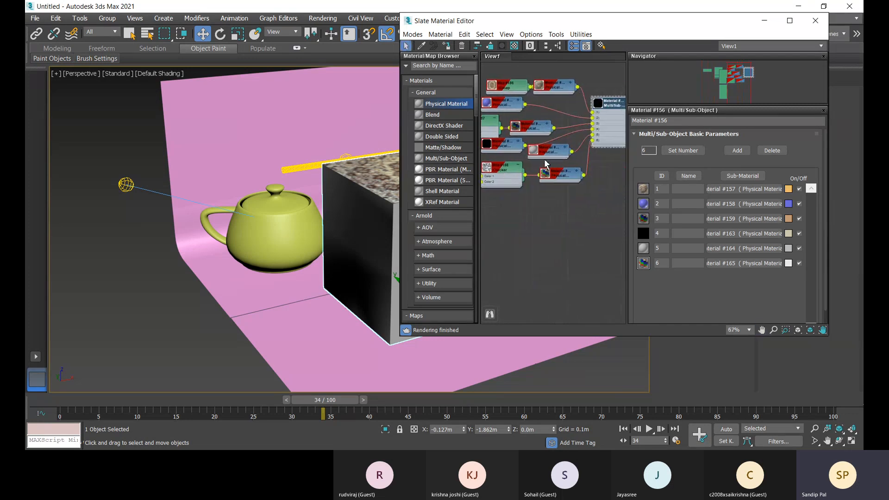
middle_drag(546, 159, 503, 153)
scroll(600, 152, up, 3)
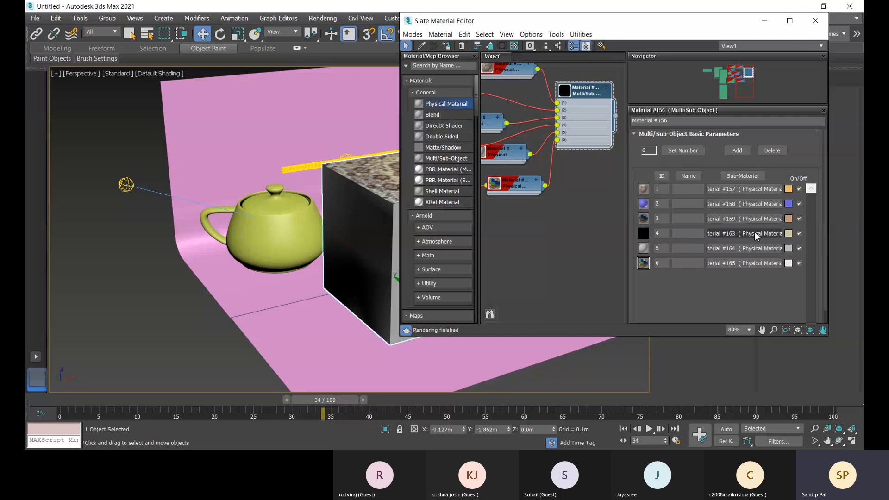
- Apply the Rough Concrete preset to the physical material in slot 4 and dismiss the render messages
click(741, 233)
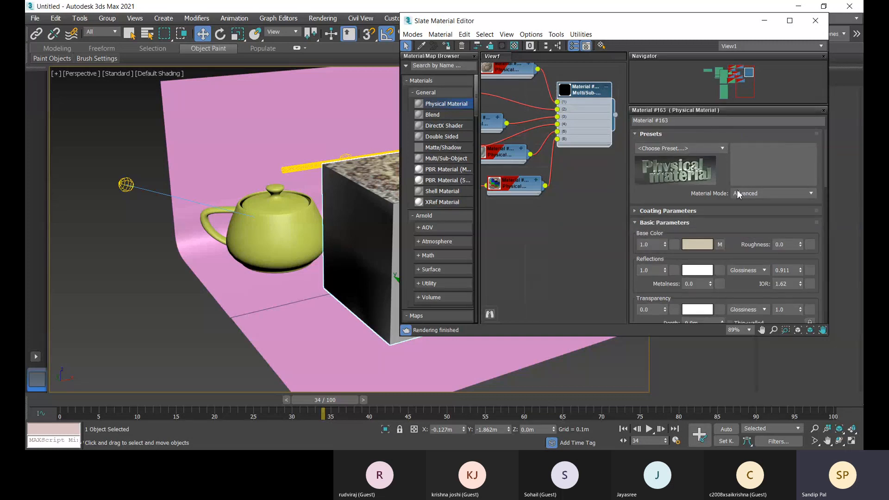
click(718, 148)
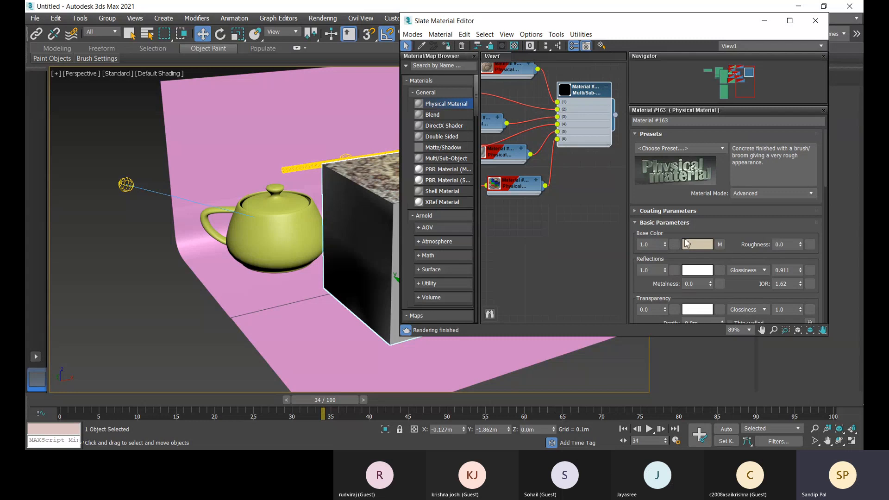
click(683, 243)
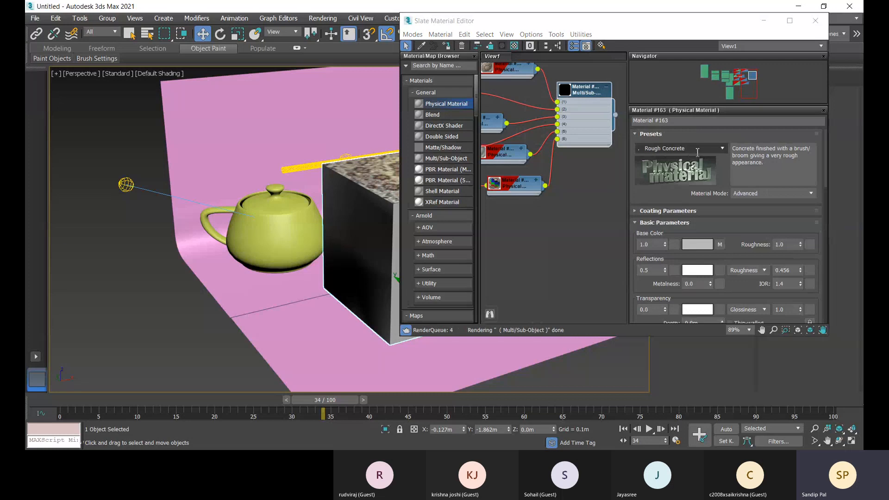
scroll(533, 219, down, 1)
middle_drag(534, 219, 651, 202)
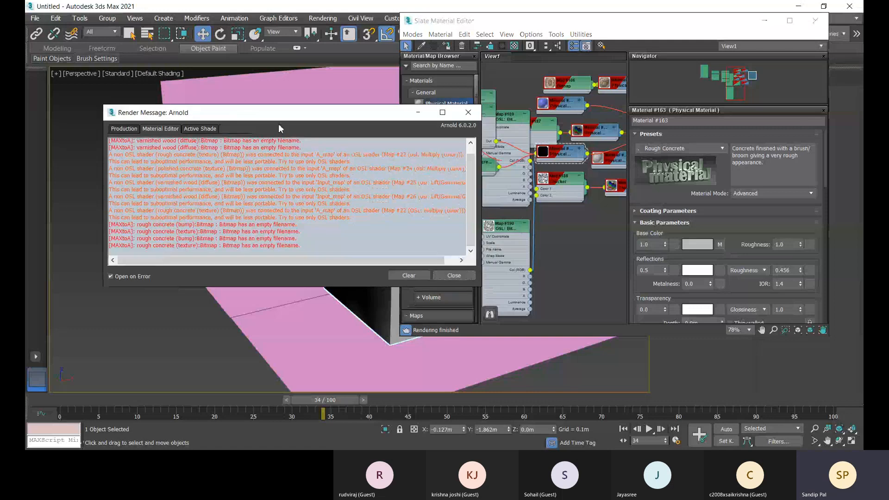
click(458, 276)
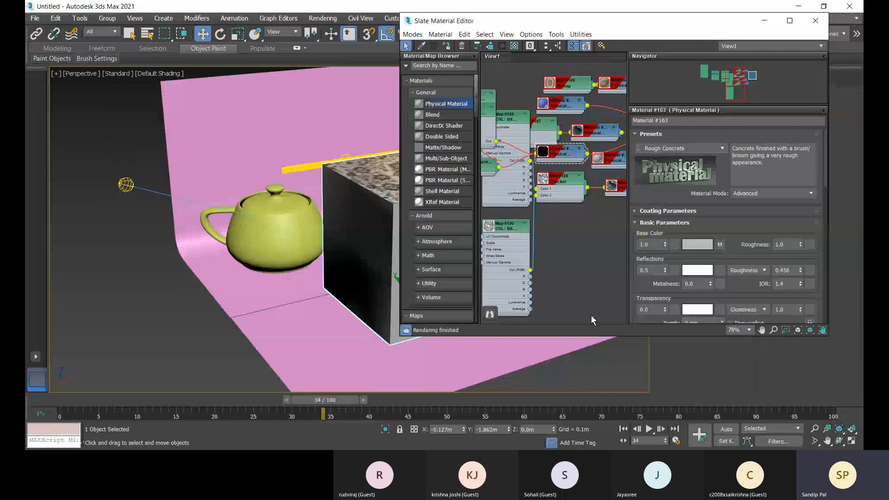
- Switch to the Compact Material Editor, select the white Ceramic sample and reposition the editor clear of the box
click(411, 34)
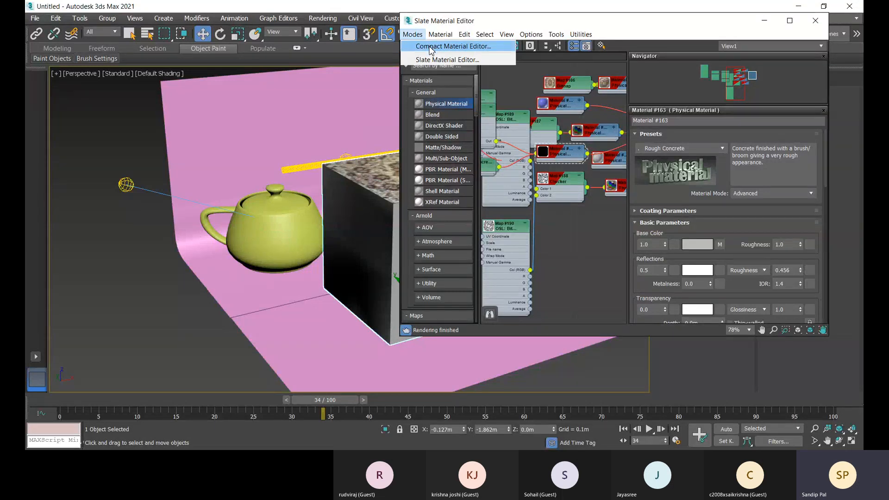
click(430, 46)
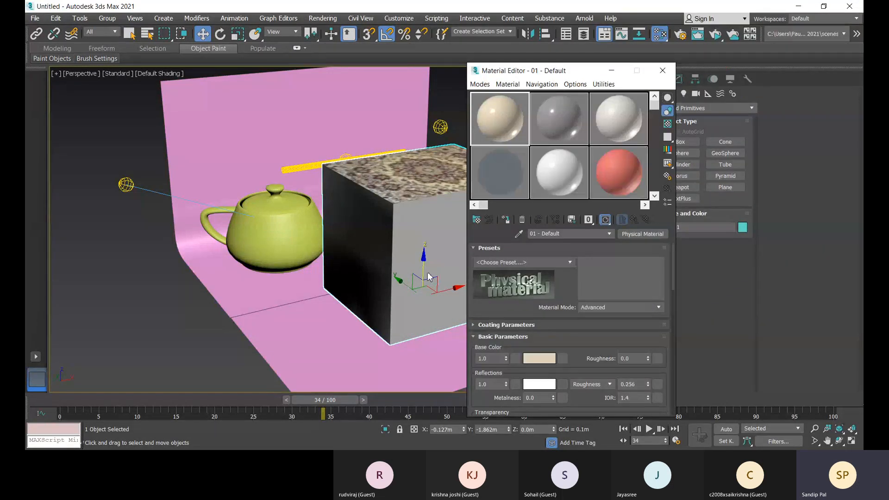
click(569, 180)
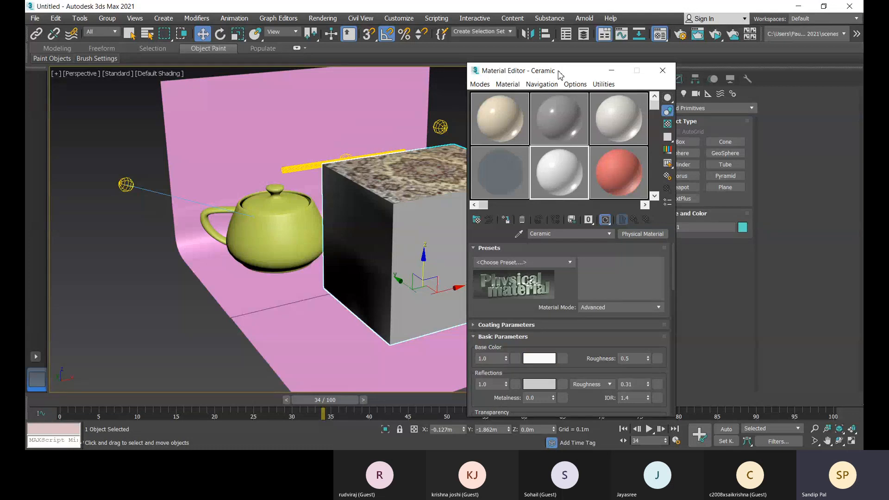
drag(559, 74, 677, 31)
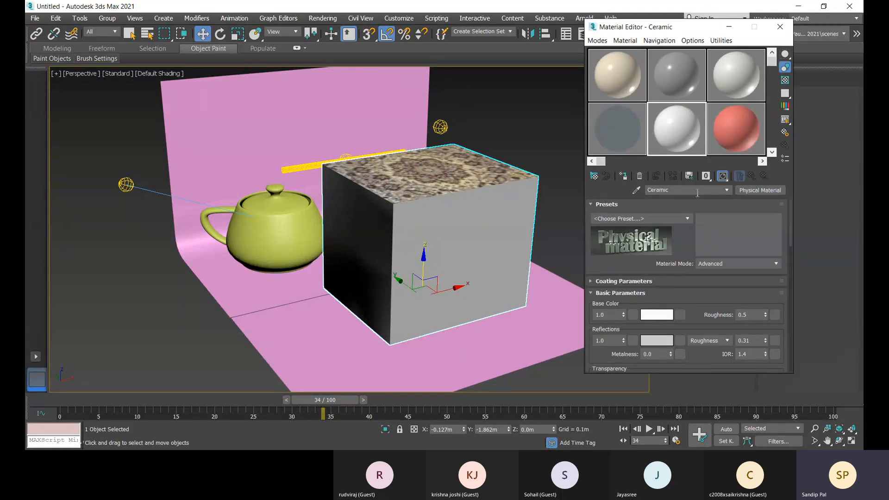
click(726, 191)
click(726, 194)
click(750, 190)
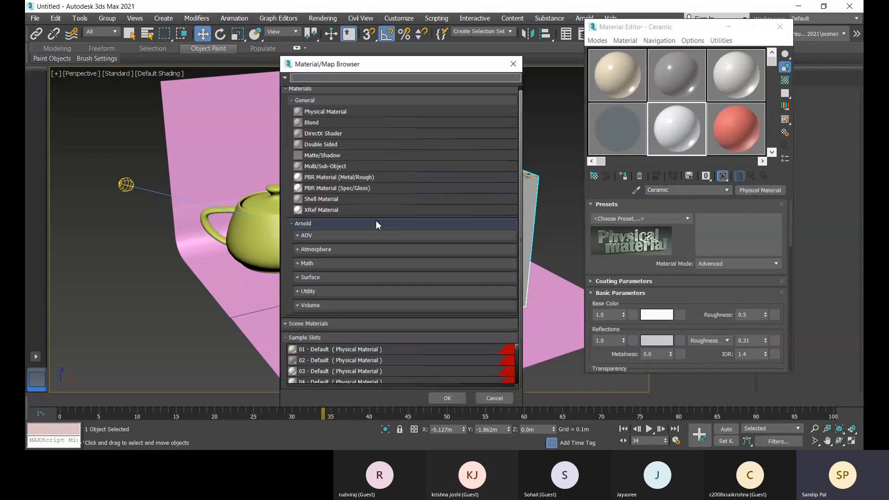
click(324, 113)
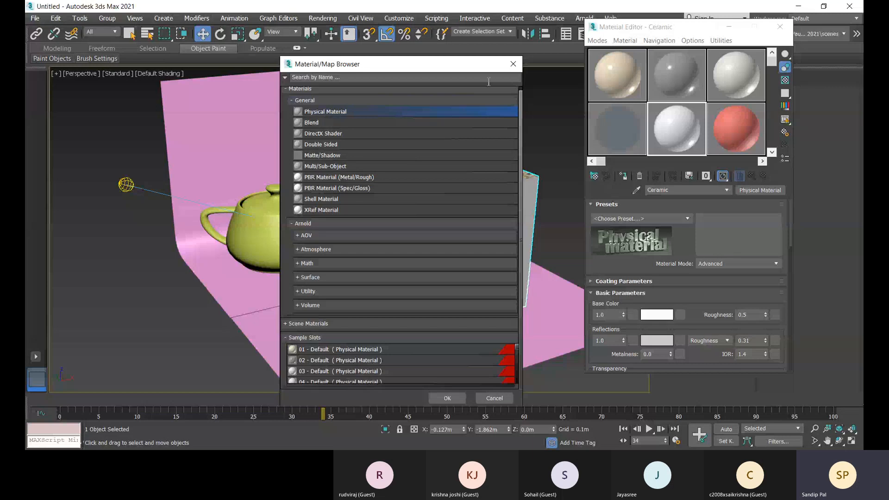
click(512, 68)
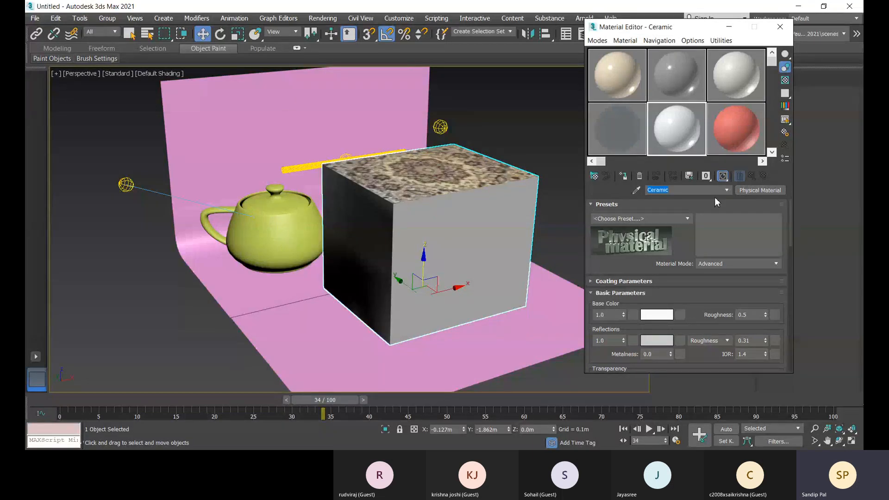
- Rename the Ceramic material as Teapot
key(BackSpace)
text(Teapot)
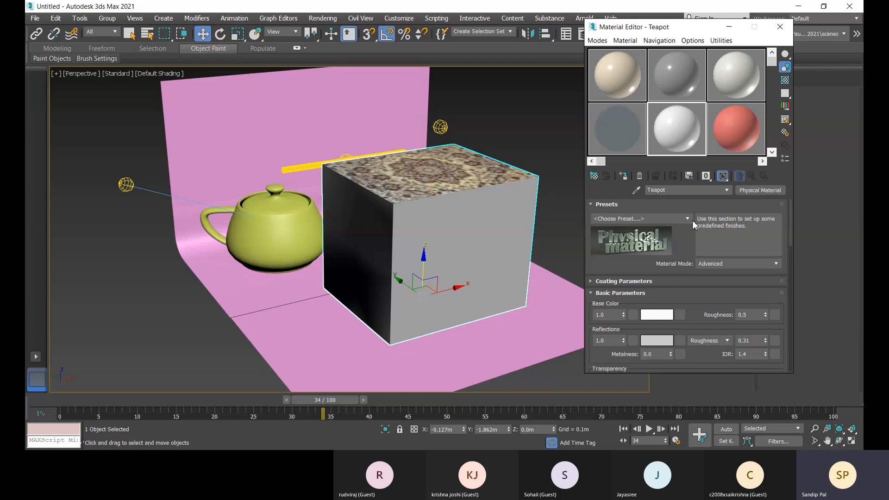
click(804, 398)
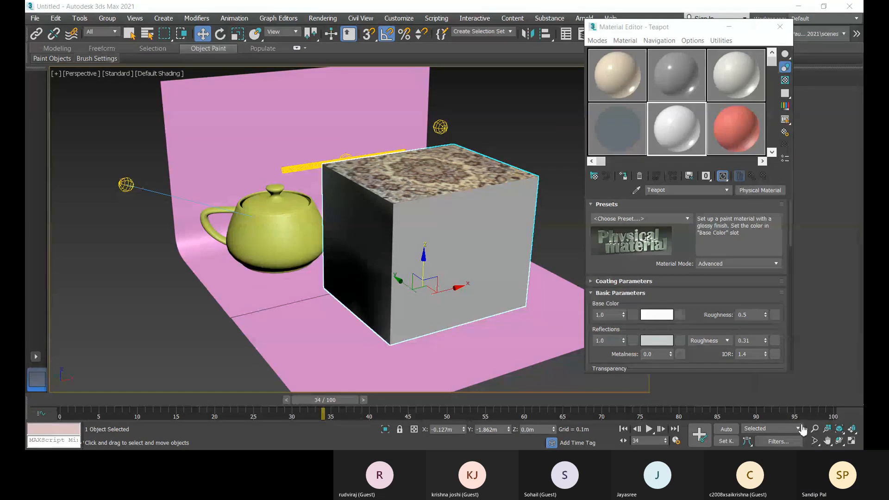
click(643, 221)
click(687, 218)
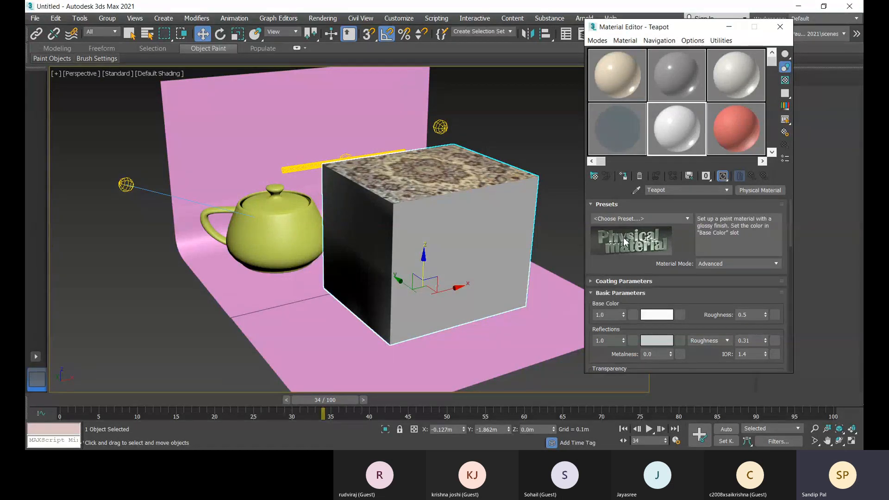
click(687, 219)
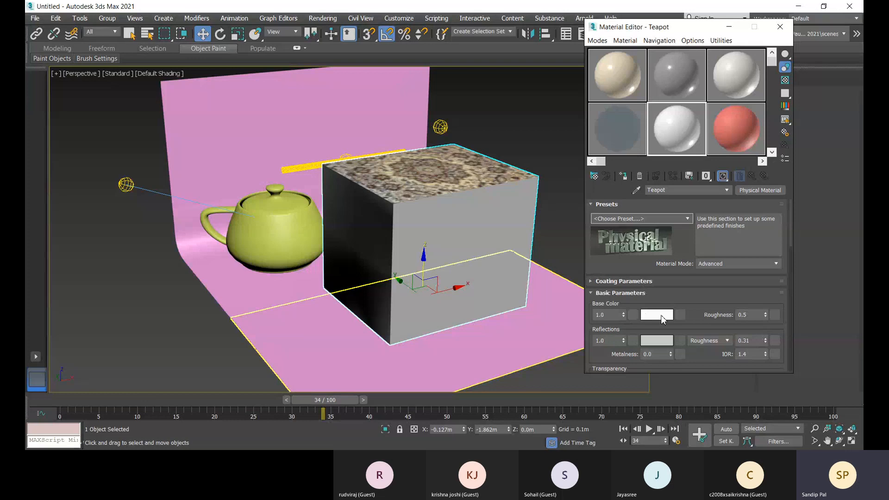
- Change the Teapot material's base color from white to a light pink and accept the color
click(659, 316)
drag(353, 114, 366, 118)
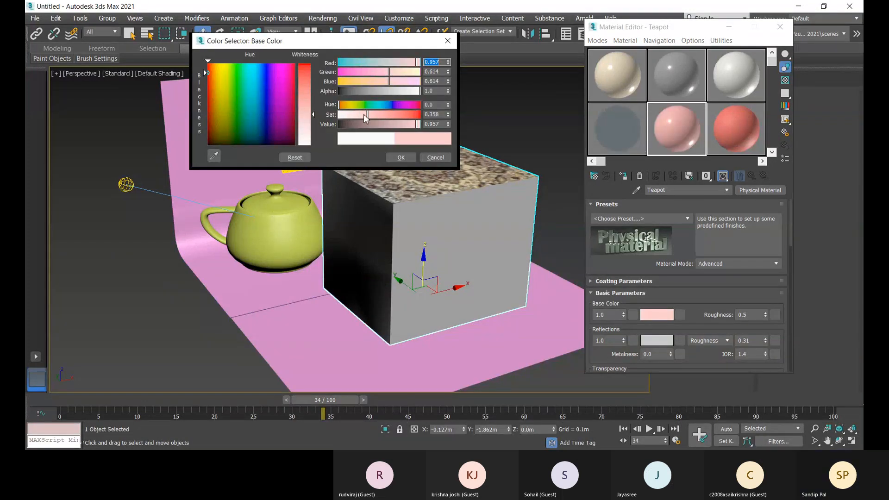
click(401, 158)
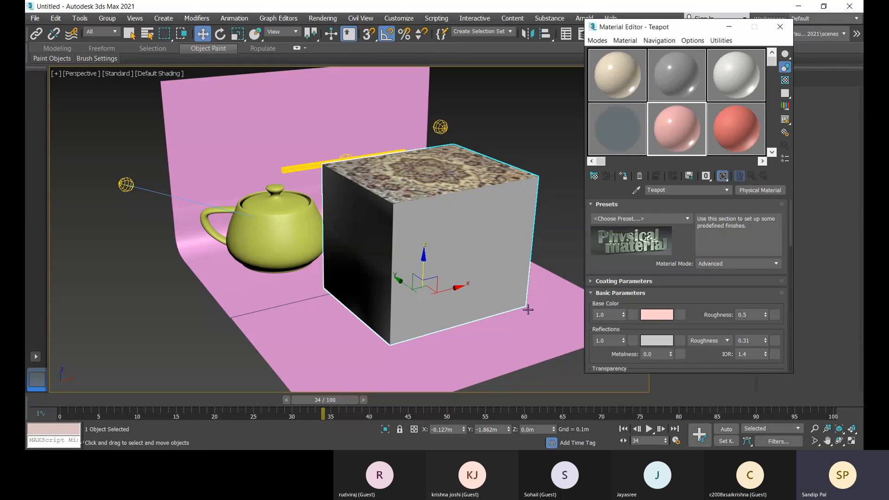
- Lower the Teapot material's base color roughness to 0.02 and move the material editor higher on the screen
click(766, 317)
mouse_move(767, 323)
mouse_down()
mouse_move(764, 342)
mouse_move(767, 324)
mouse_up()
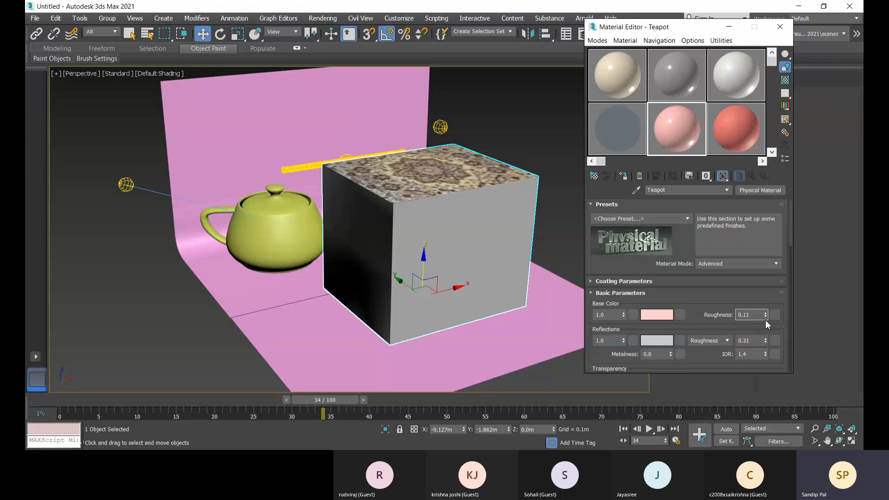
click(766, 317)
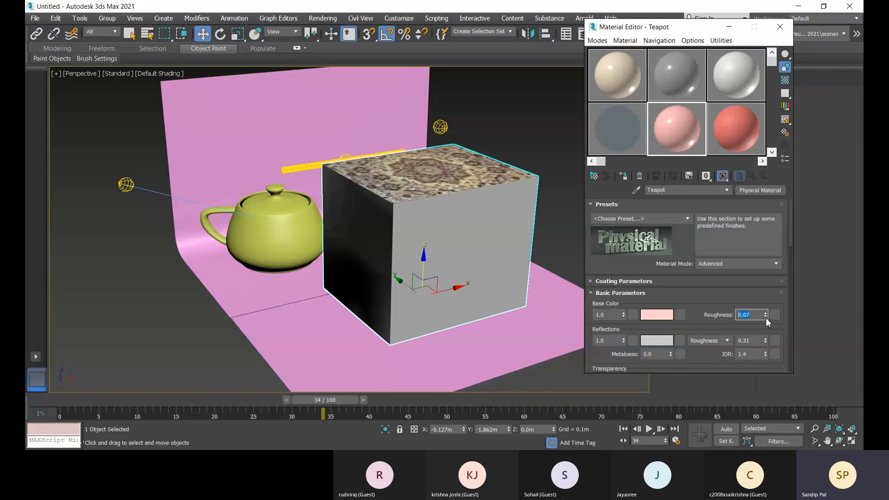
click(766, 319)
click(766, 318)
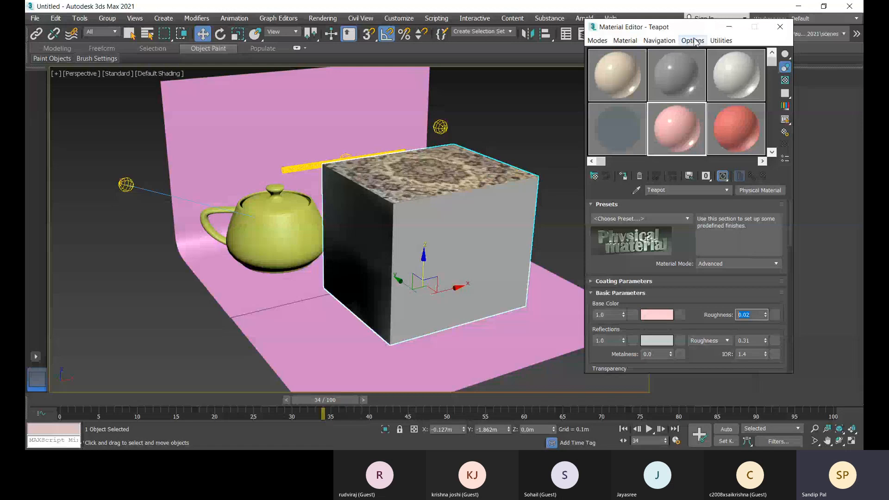
drag(692, 28, 676, 10)
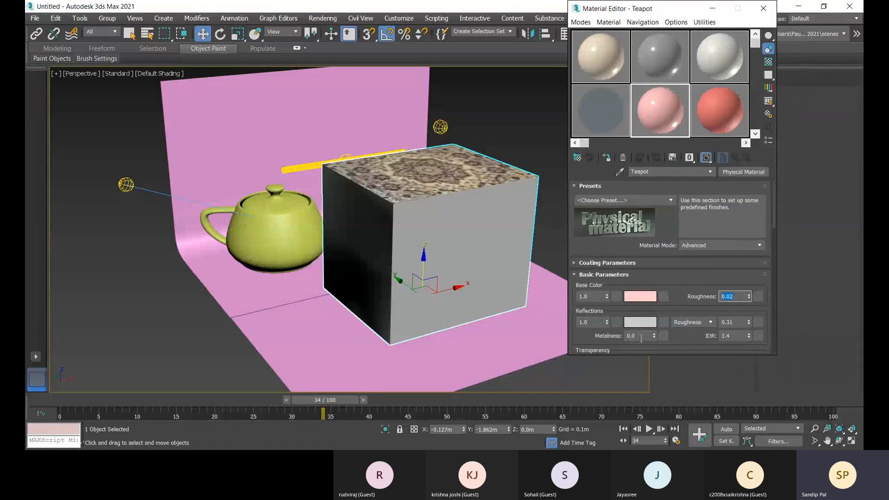
- Enter a metalness of 1.5 and set the transparency weight to 0.3 for the Teapot material
scroll(644, 336, down, 2)
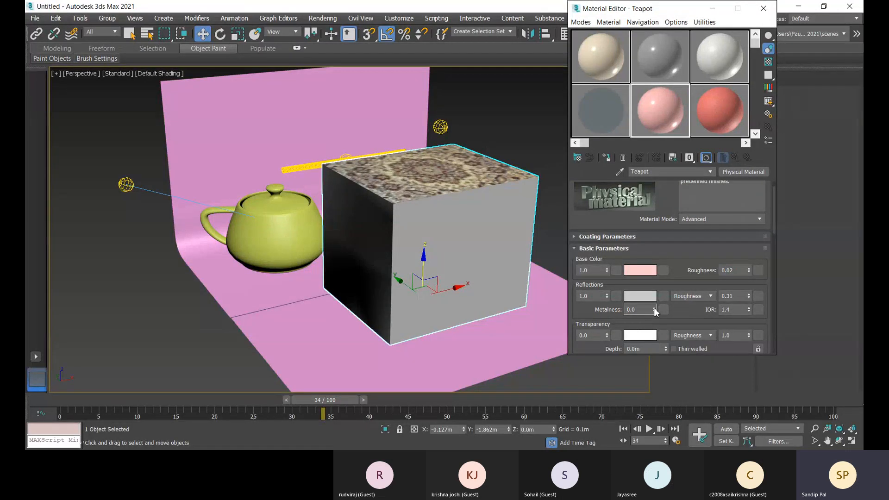
drag(648, 310, 597, 313)
text(1.5)
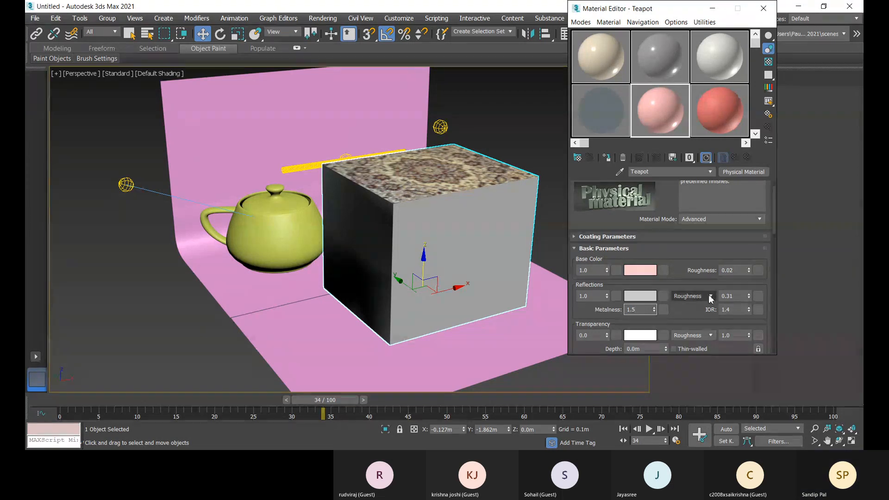
scroll(620, 320, down, 2)
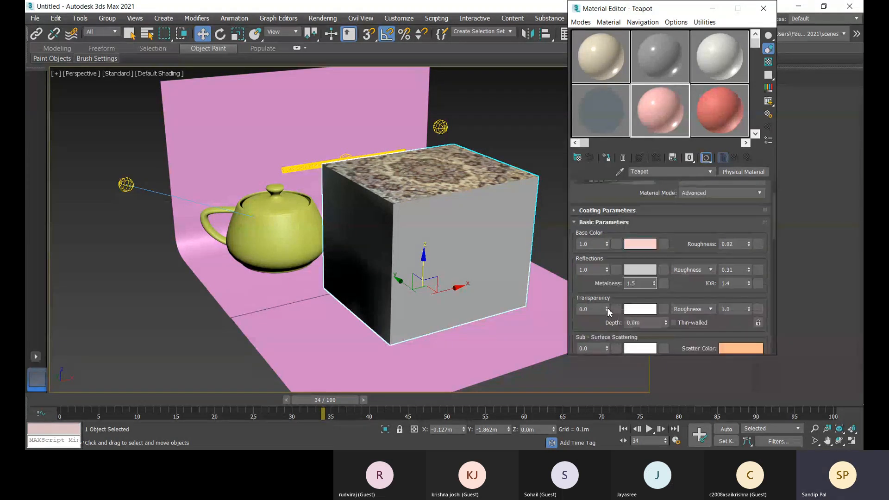
drag(607, 310, 609, 287)
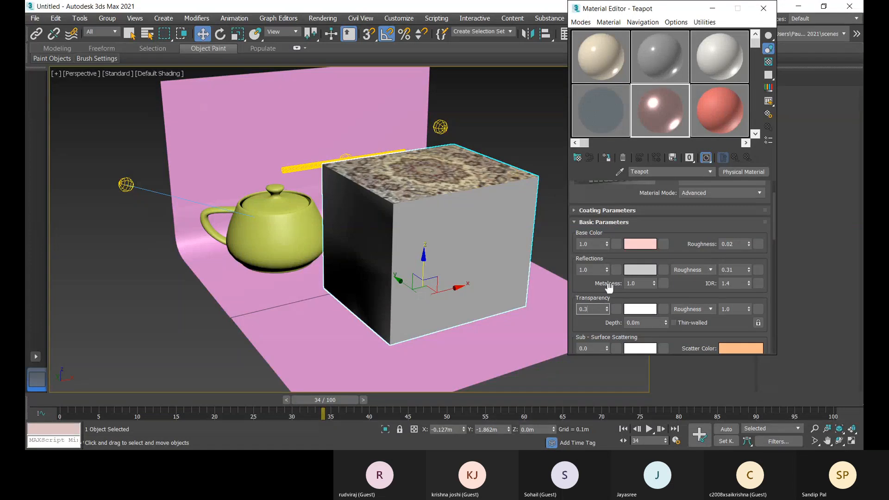
scroll(712, 196, up, 1)
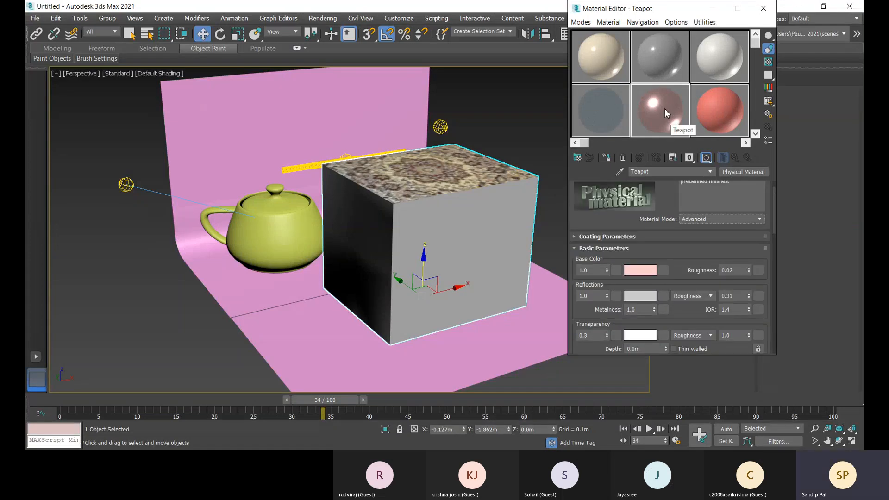
- Assign the Teapot material to the green teapot in the viewport, inspect its surface and close the material editor
drag(666, 111, 266, 228)
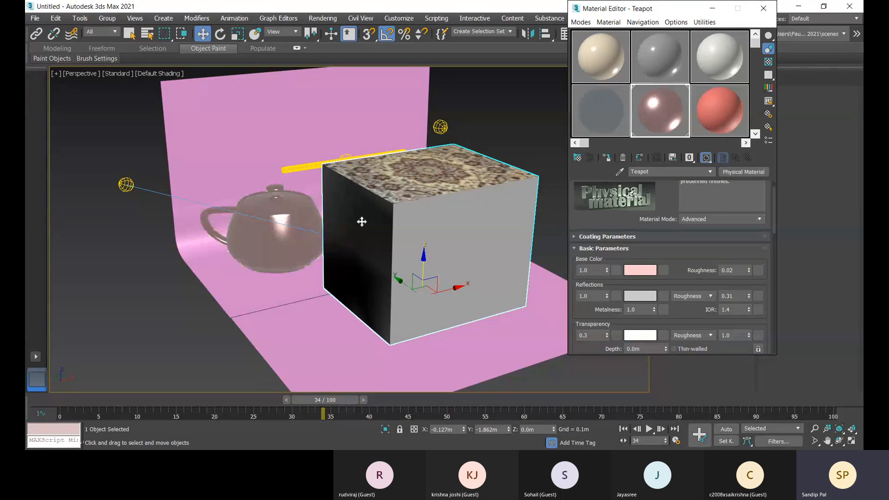
middle_drag(272, 301, 217, 323)
scroll(242, 260, up, 5)
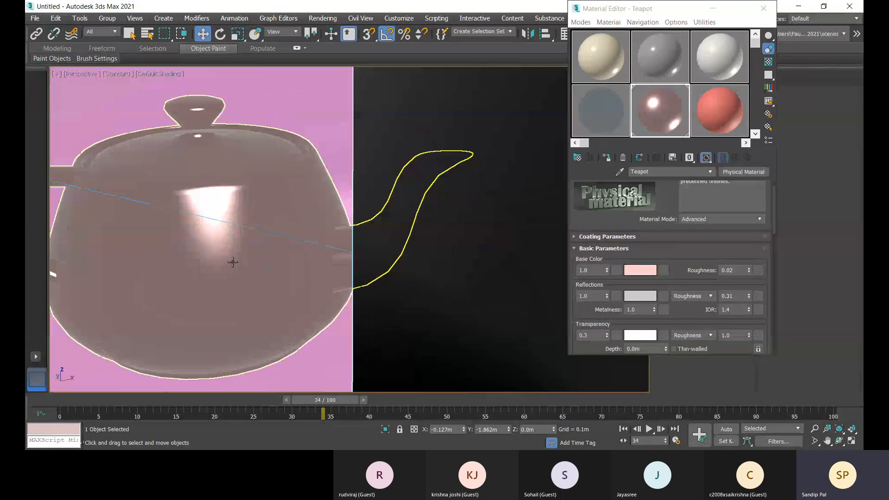
middle_drag(233, 262, 337, 236)
scroll(309, 265, down, 5)
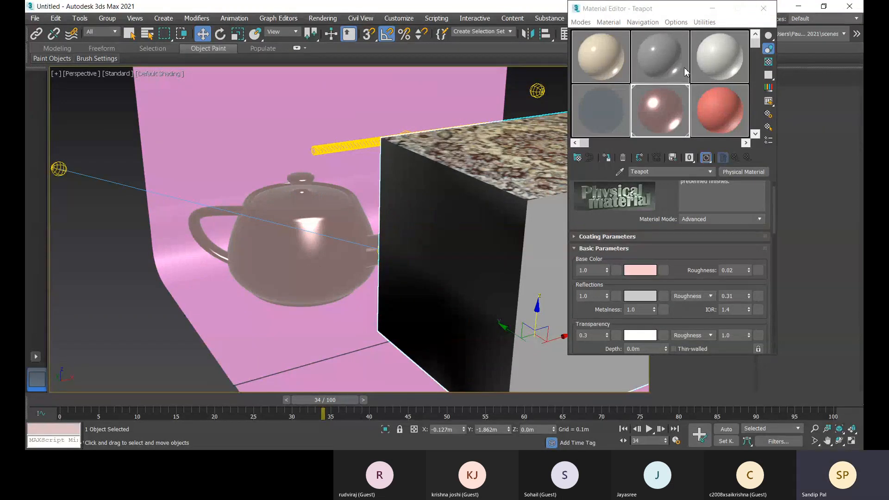
click(763, 8)
- Preview a close view of the teapot in ActiveShade, continuing past the missing maps and clearing the Arnold messages, and close the preview
scroll(425, 274, down, 5)
middle_drag(445, 279, 720, 267)
scroll(466, 294, up, 3)
scroll(470, 290, up, 10)
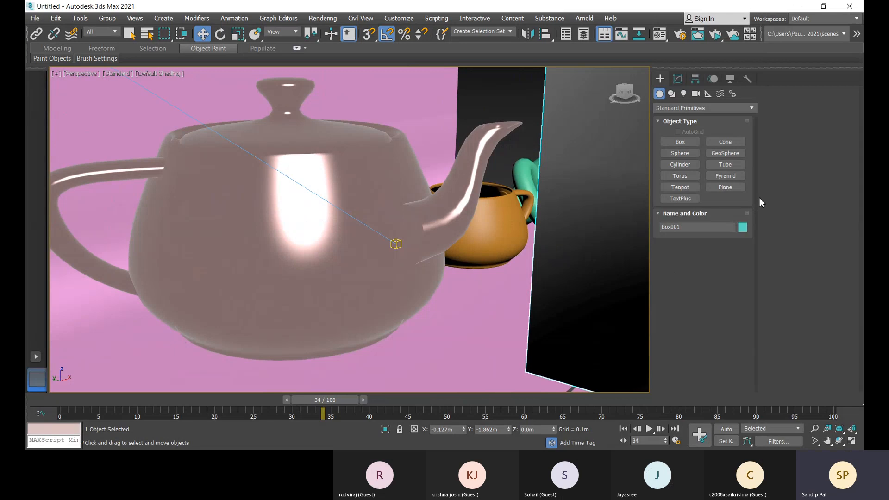
click(716, 35)
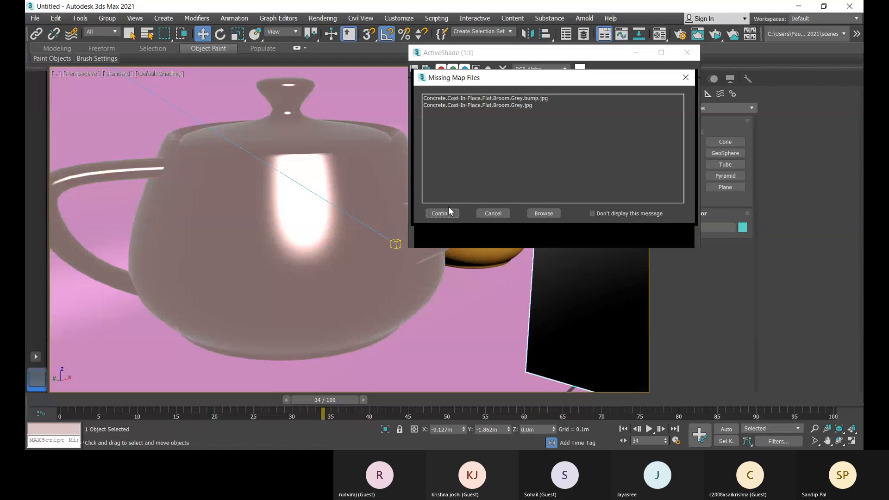
click(448, 213)
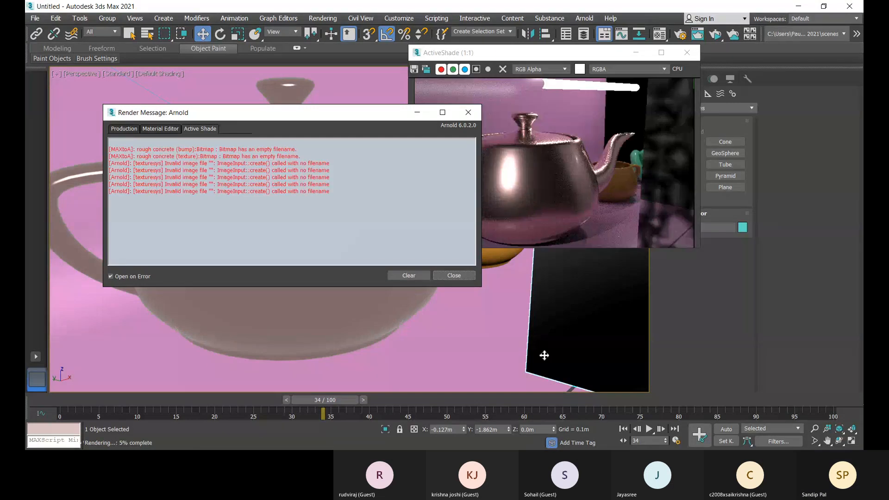
click(412, 276)
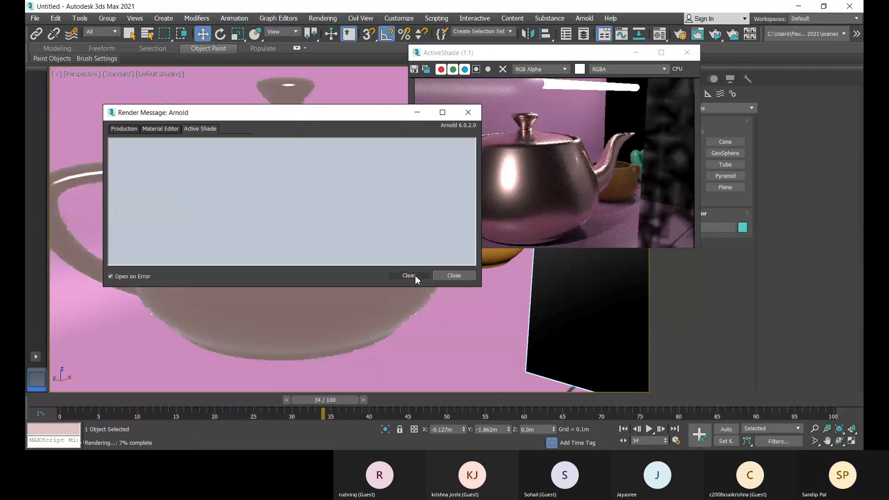
click(449, 276)
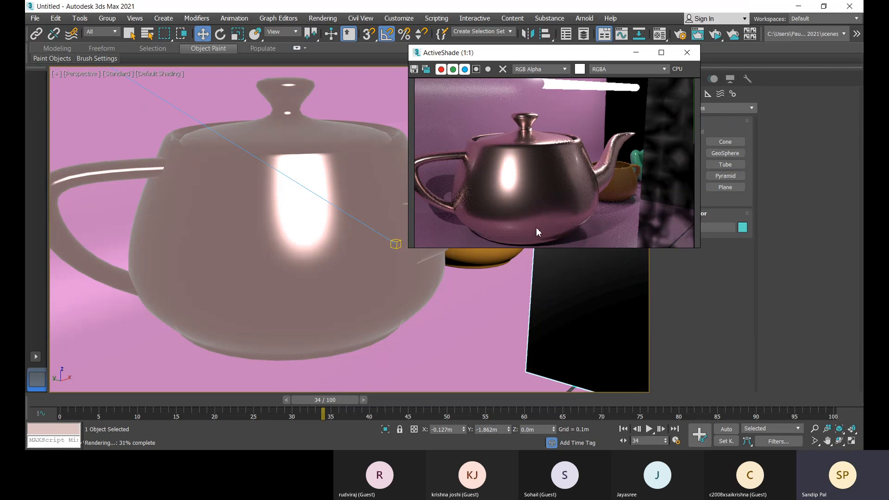
click(688, 54)
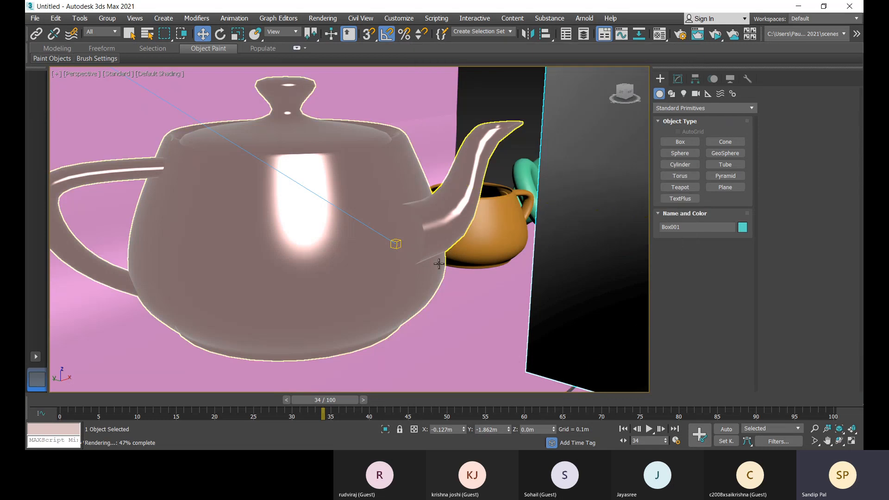
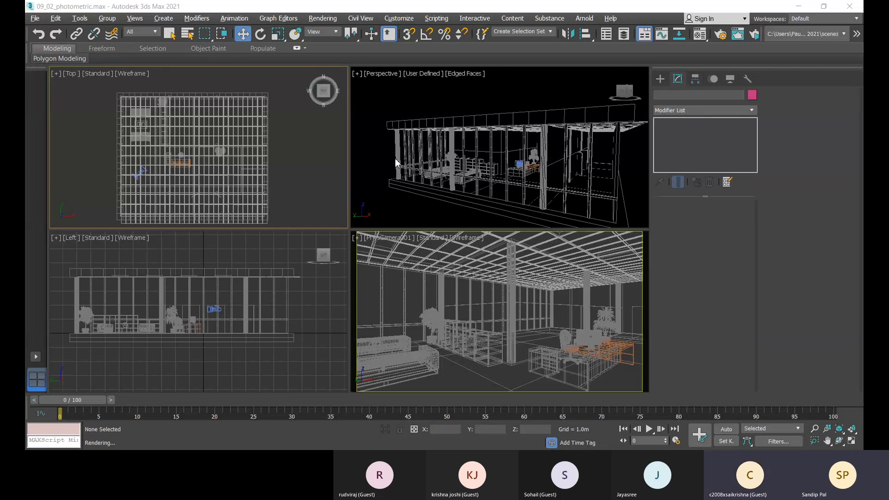
- Examine the office building of the 09_02_photometric scene in the Perspective view and close the ActiveShade window
middle_drag(368, 154, 411, 180)
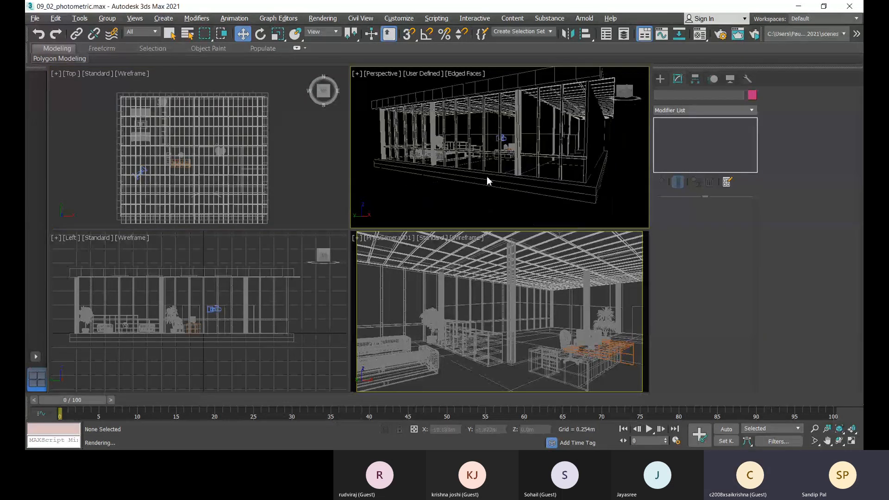
scroll(502, 168, up, 5)
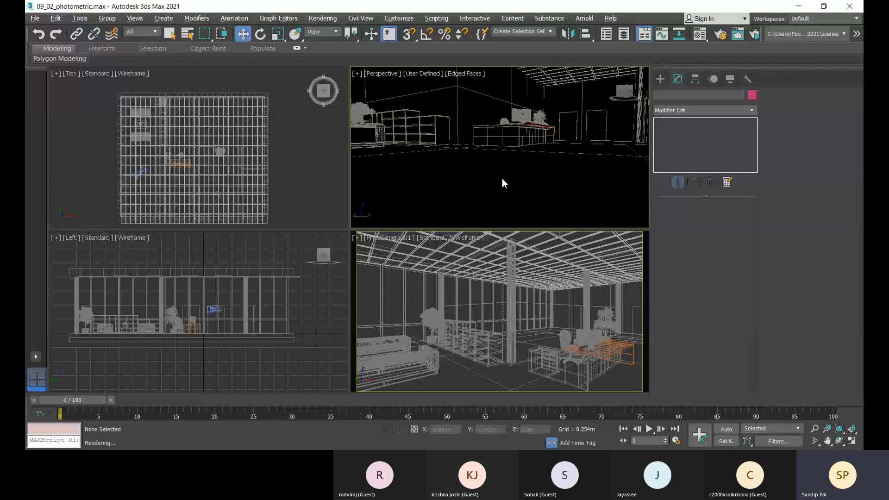
scroll(502, 178, down, 5)
middle_drag(497, 181, 505, 151)
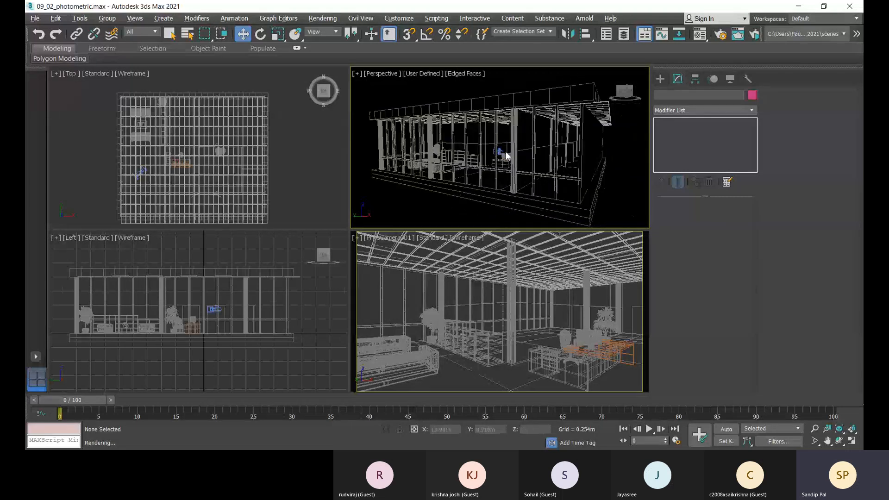
click(429, 294)
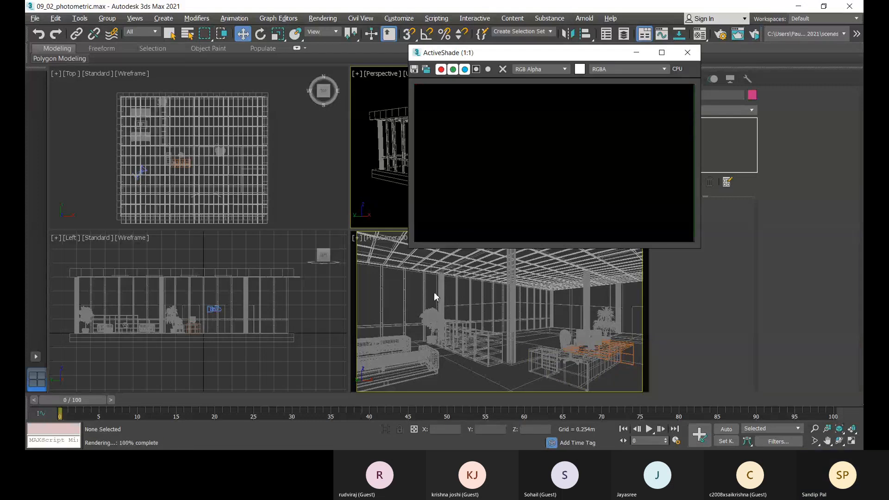
click(687, 52)
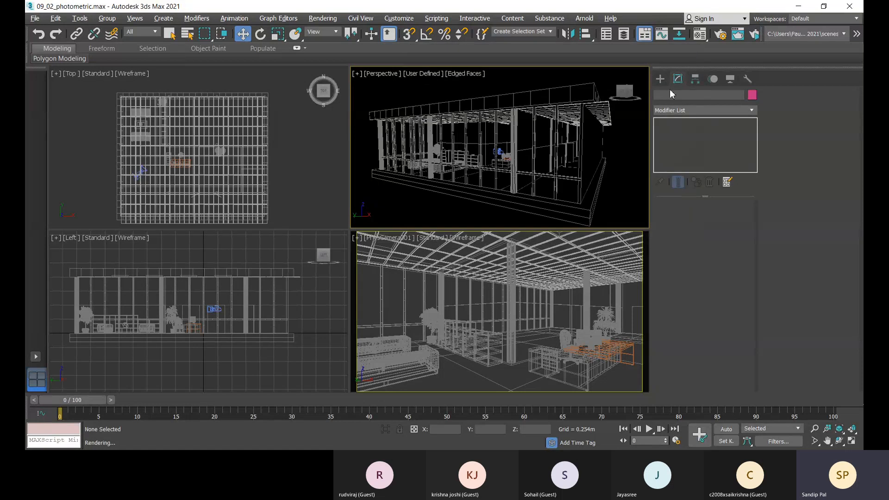
- Place a photometric Free Light between the two sofas in the Top view, declining exposure control and suppressing its message for this session
click(298, 179)
click(421, 199)
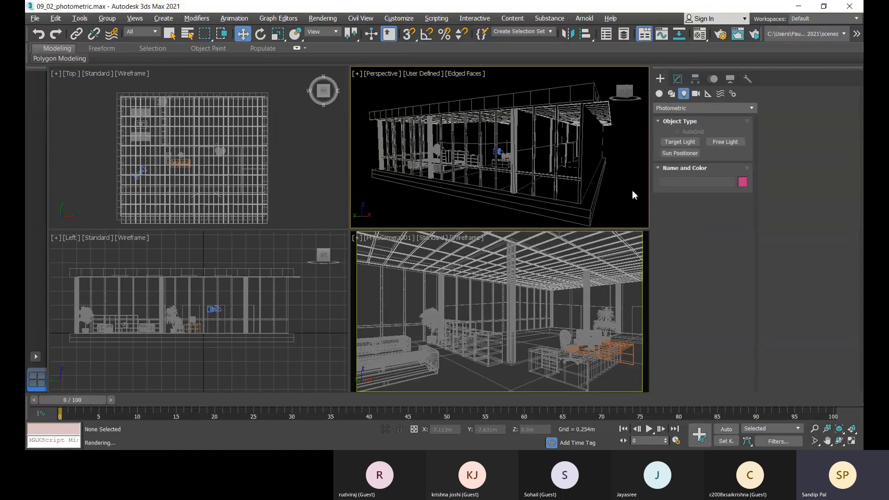
click(724, 144)
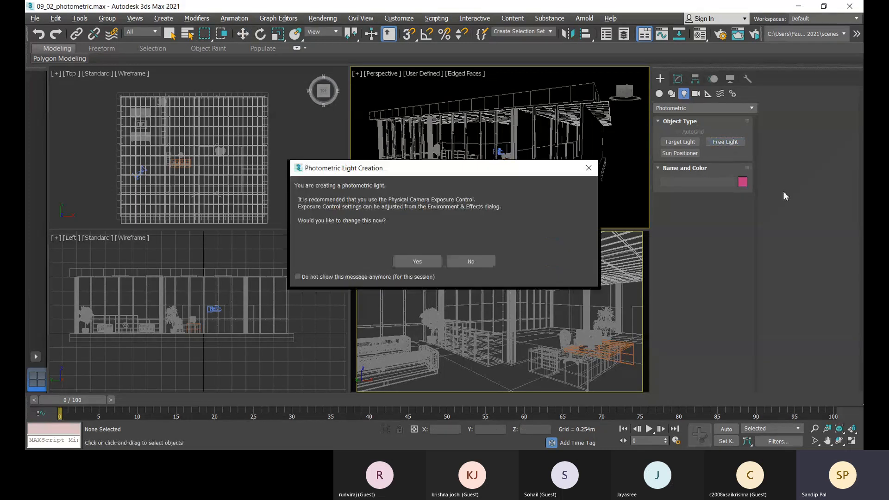
click(382, 277)
click(471, 262)
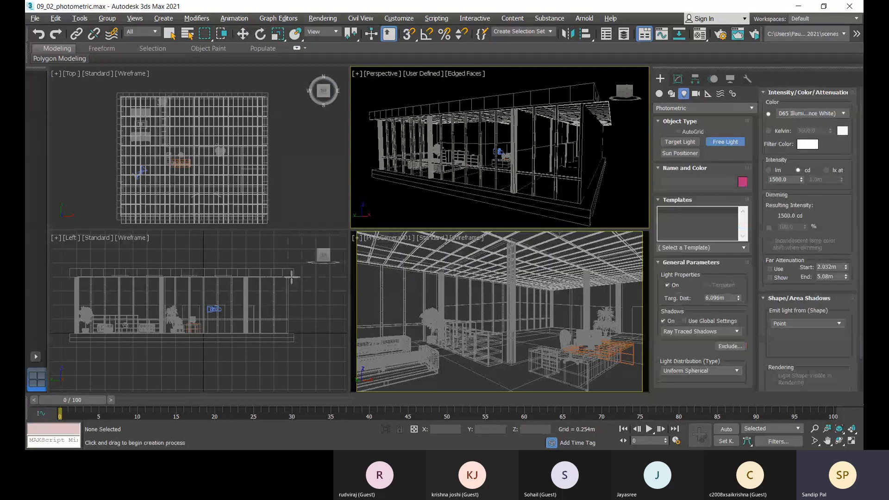
click(212, 198)
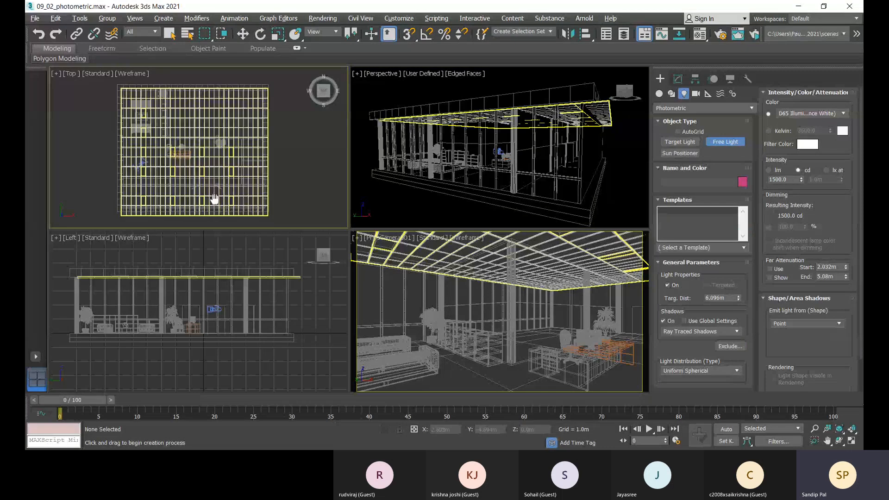
mouse_move(212, 199)
middle_down()
mouse_move(209, 185)
mouse_move(216, 205)
mouse_move(209, 191)
mouse_move(217, 189)
mouse_move(208, 190)
mouse_move(216, 191)
middle_up()
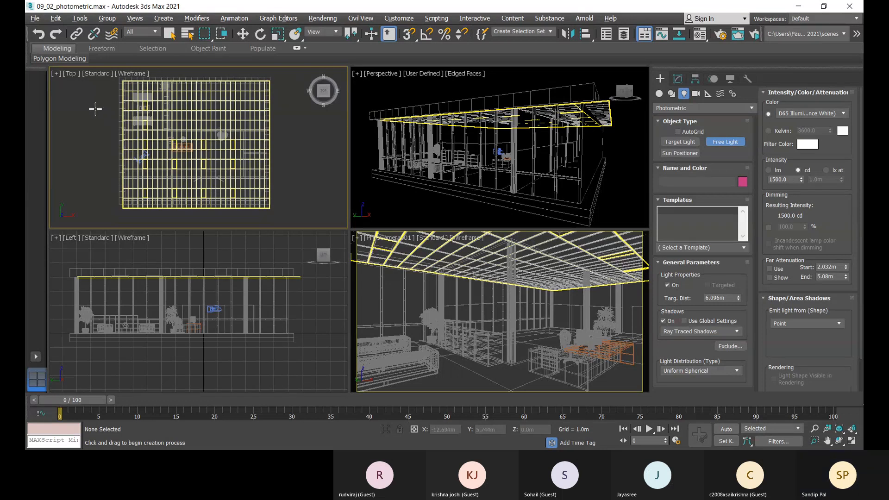
scroll(148, 108, up, 5)
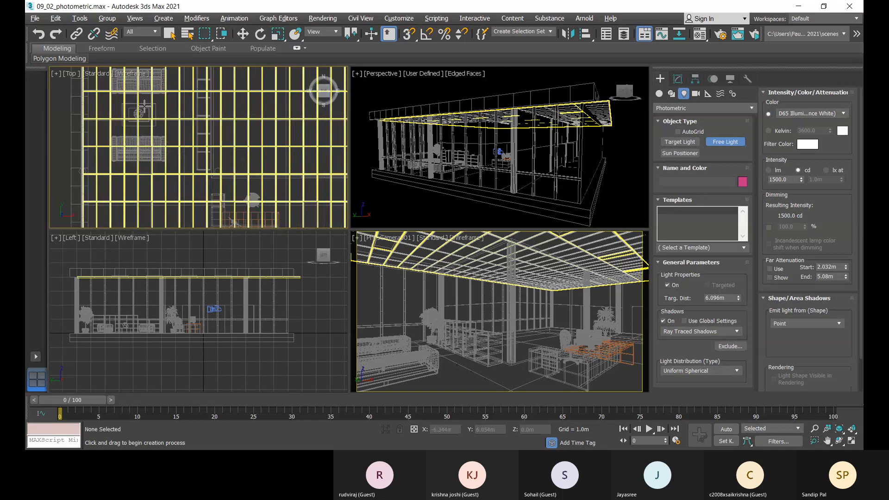
click(145, 106)
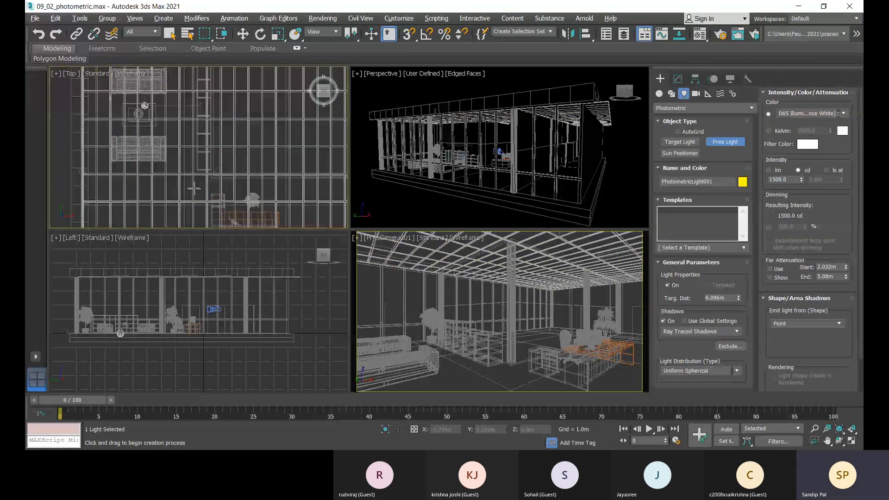
right_click(194, 187)
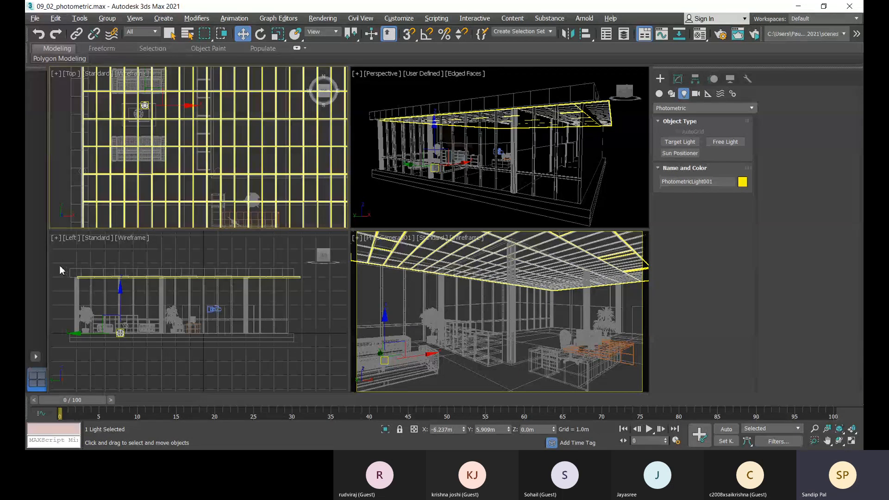
- Raise the free light in the Left view to ceiling level, at a height of about 3.88 m
click(119, 333)
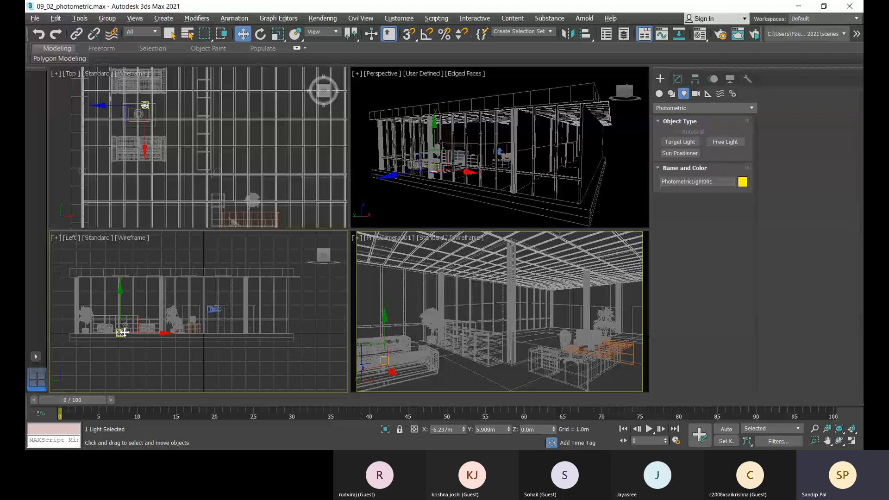
drag(122, 333, 120, 250)
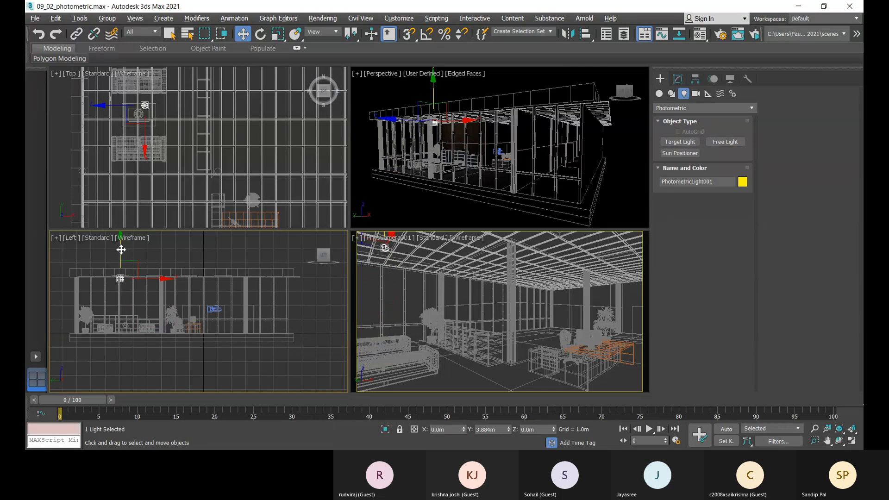
- Clone the light in the Top view as four instances about 3.8 m apart along Y, and delete the one outside the building
scroll(216, 165, down, 5)
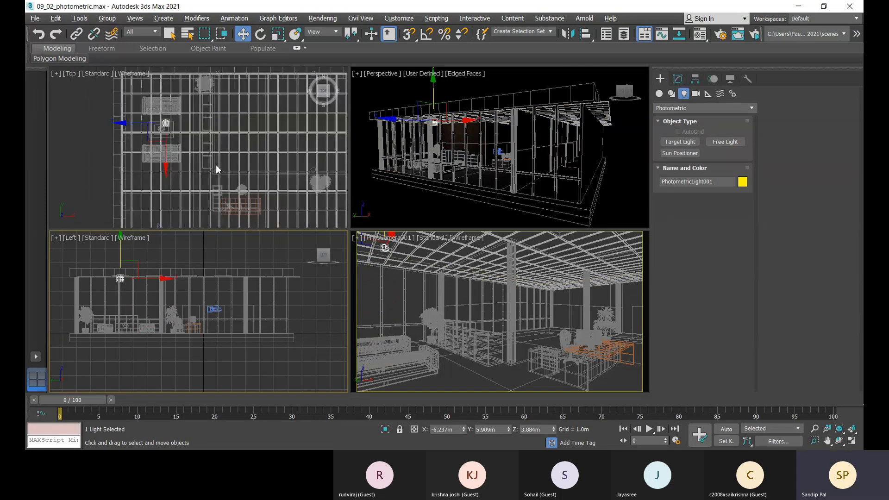
middle_drag(216, 165, 192, 149)
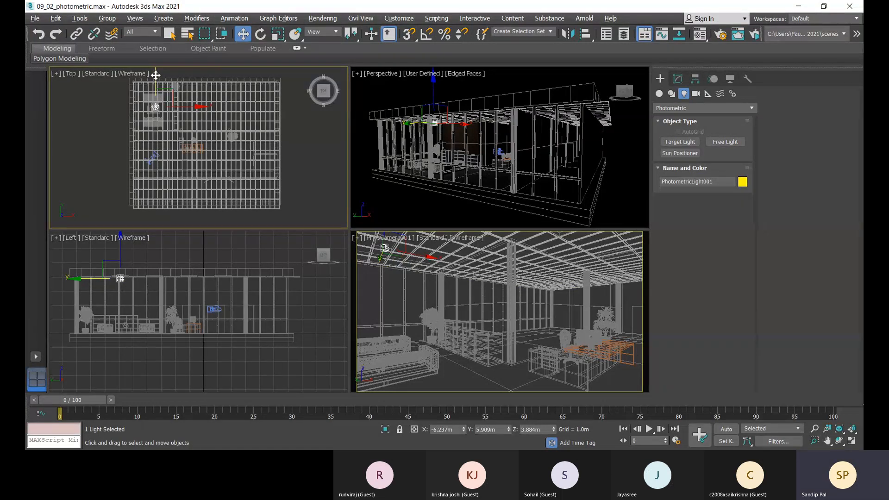
shift+drag(155, 75, 155, 106)
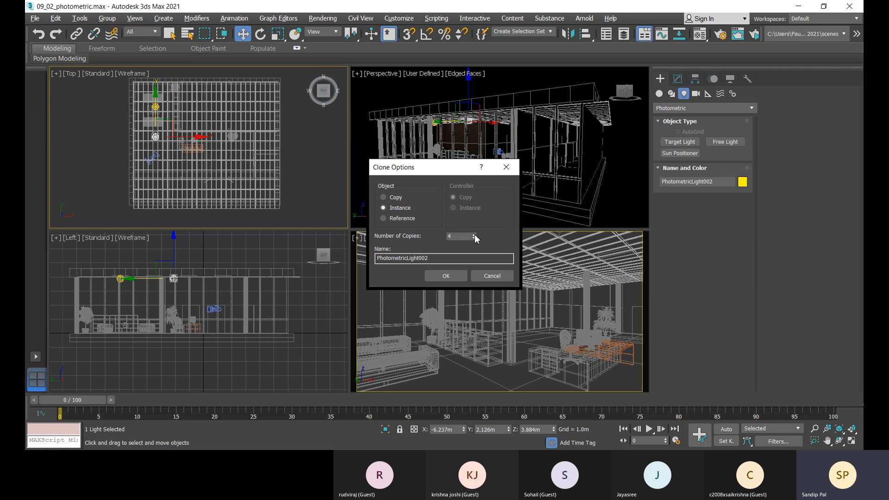
click(447, 277)
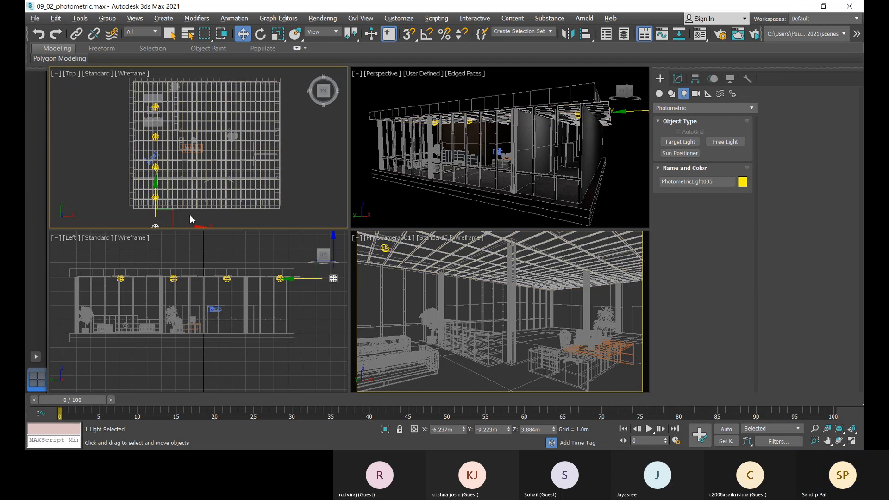
click(229, 221)
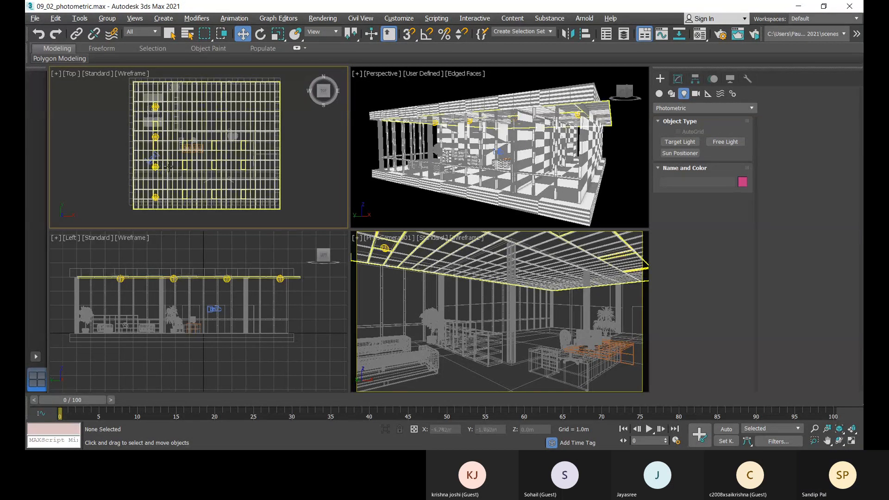
- Shift the last two lights of the row slightly along Y, to about -5.20 m and -1.43 m, in the Top view
click(155, 196)
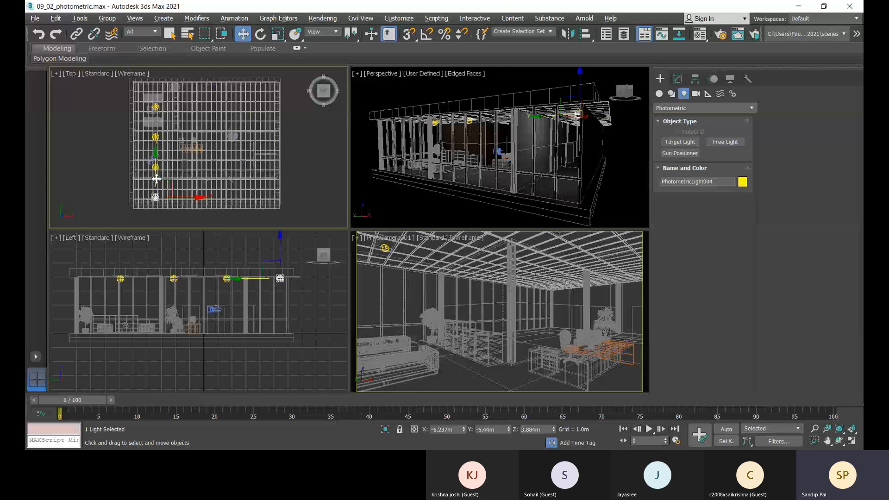
drag(156, 179, 156, 177)
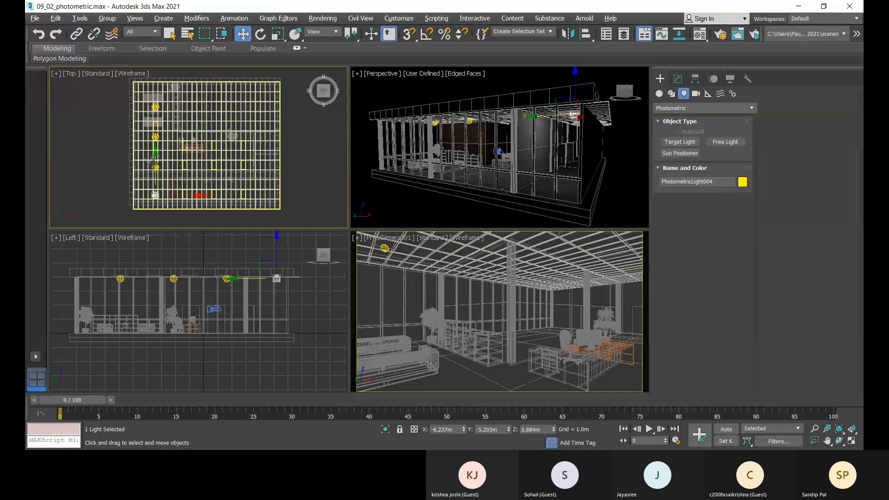
click(155, 167)
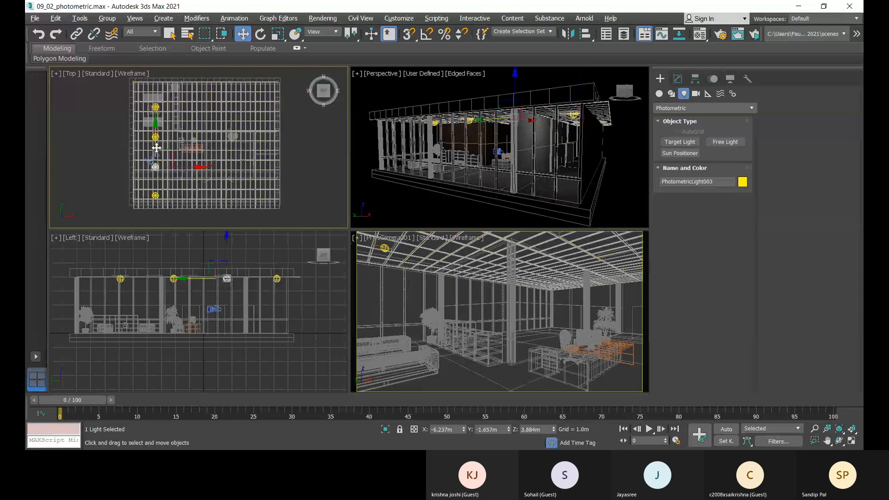
drag(156, 148, 156, 145)
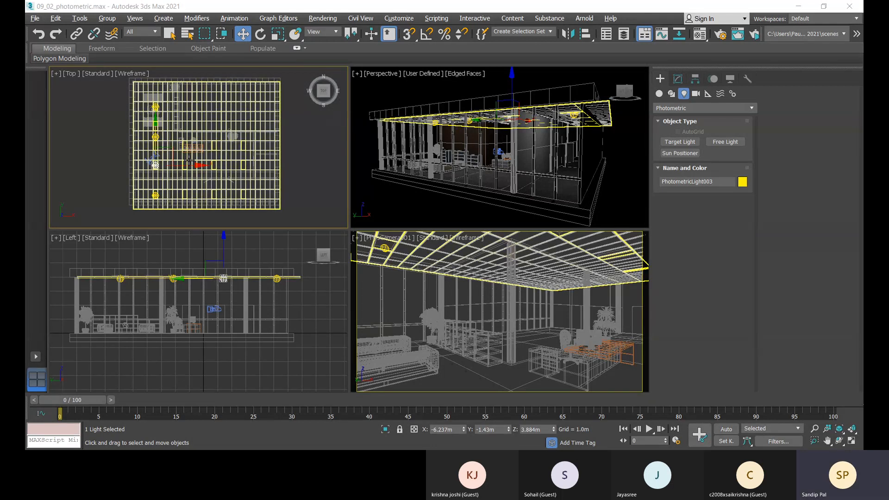
- Clone the row's second light as one instance and position it over the desk, at about X -2.51 m, Y 0.81 m
click(155, 137)
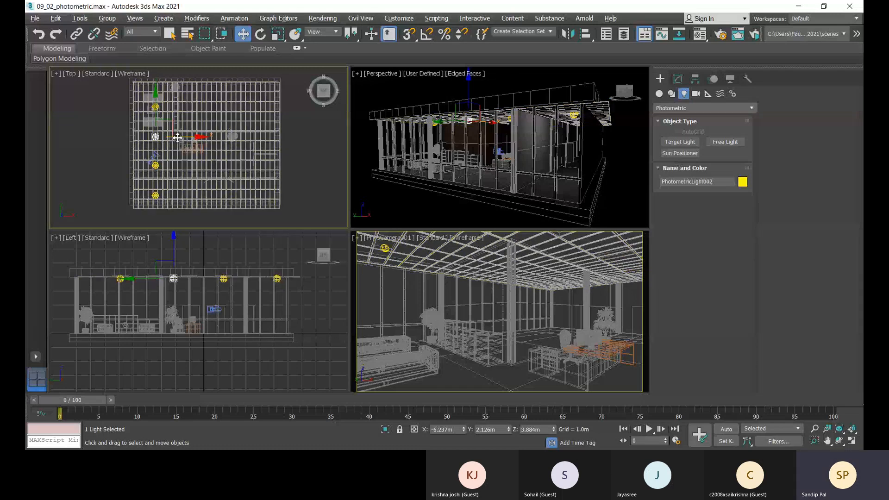
shift+drag(177, 138, 208, 139)
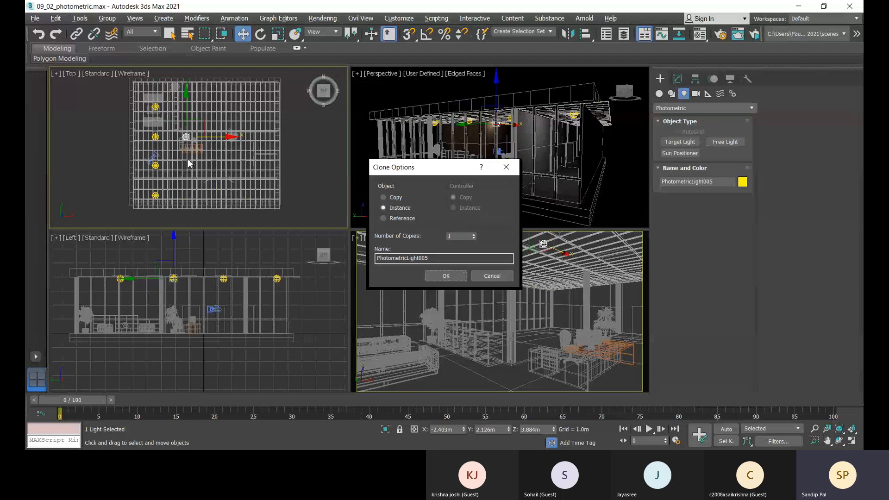
click(455, 275)
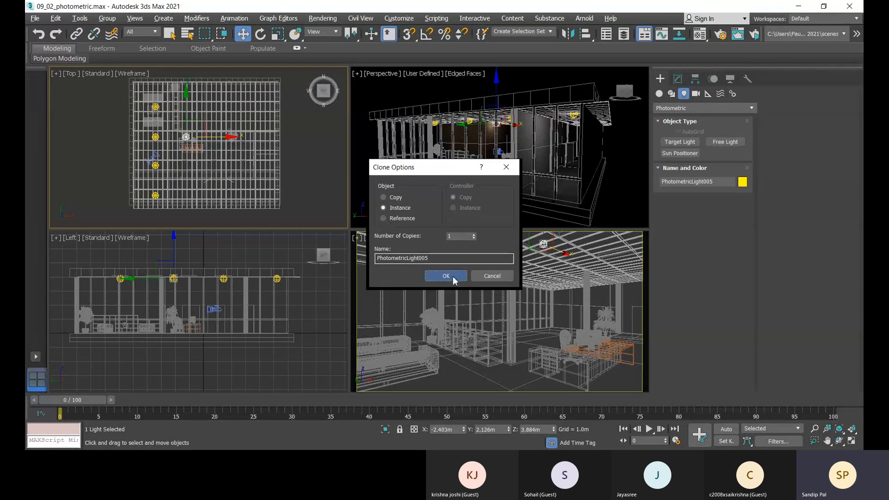
drag(186, 125, 214, 149)
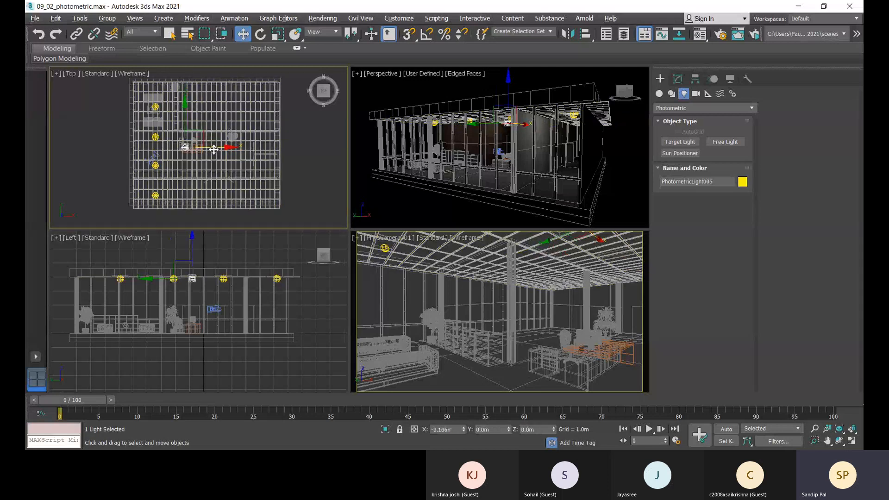
ctrl+click(186, 129)
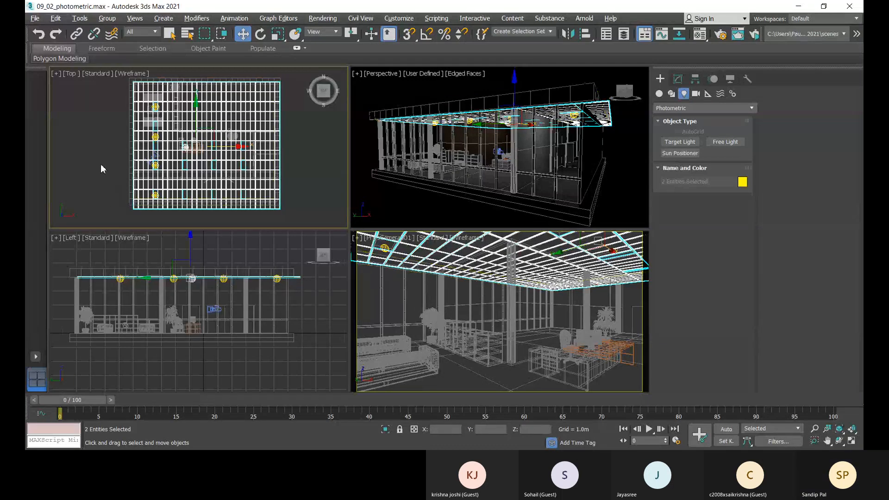
click(83, 155)
- Clone the light over the desk as two instances about 2.3 m apart along Y to start a second row
click(185, 147)
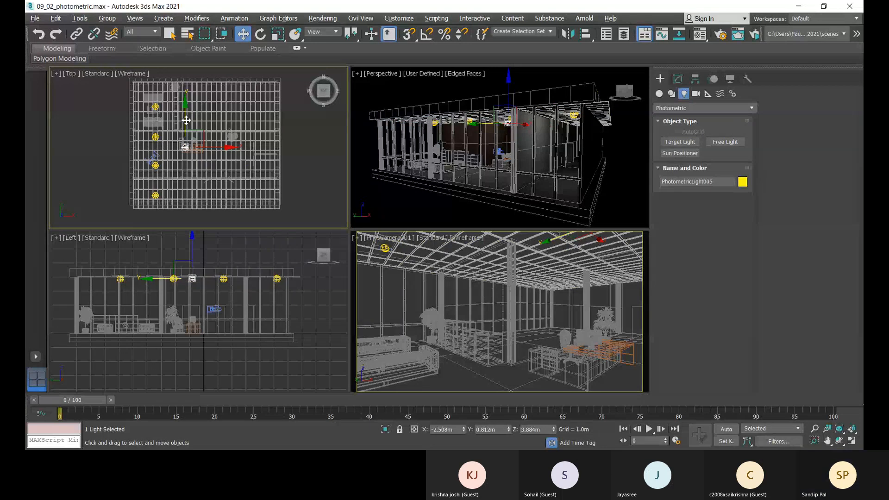
drag(186, 120, 186, 133)
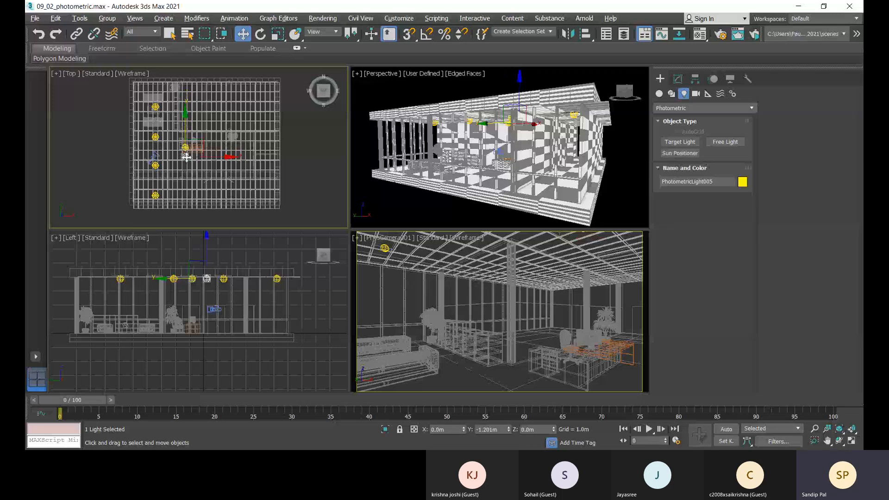
drag(186, 157, 186, 185)
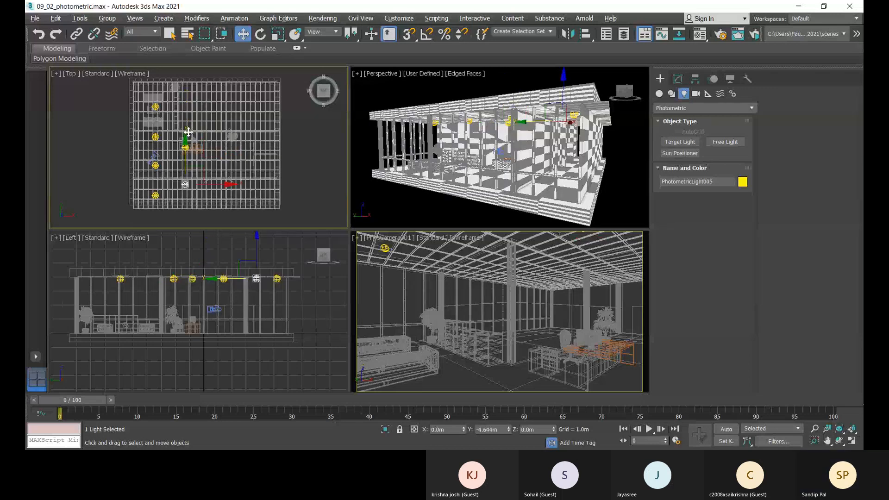
shift+drag(186, 153, 189, 121)
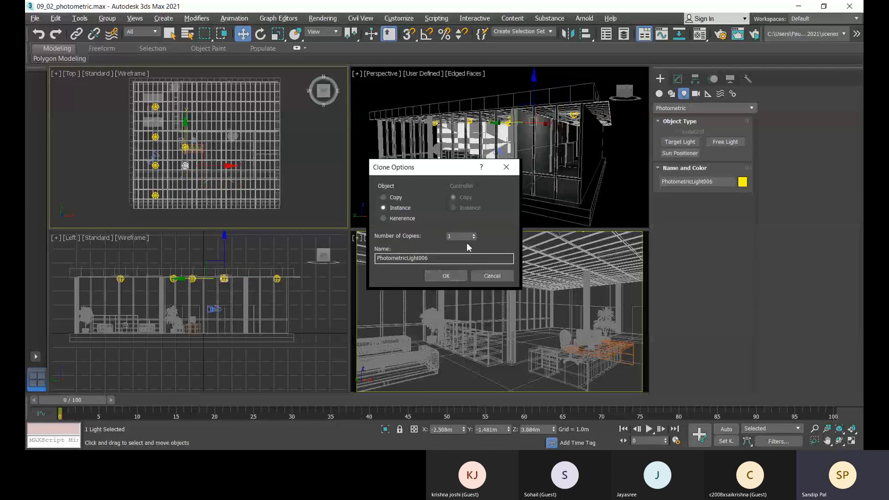
click(445, 276)
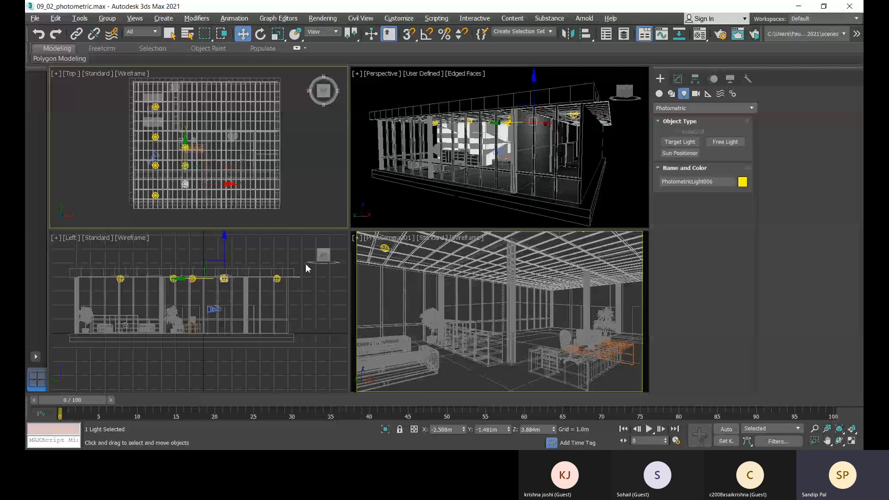
- Move the last light of the second row farther along Y, to about -4.96 m
drag(186, 145, 187, 157)
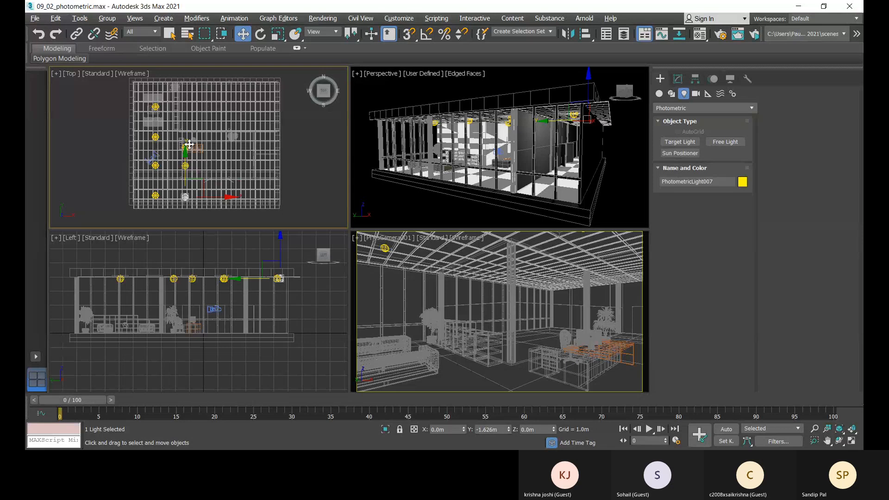
key(ctrl+z)
drag(189, 148, 187, 154)
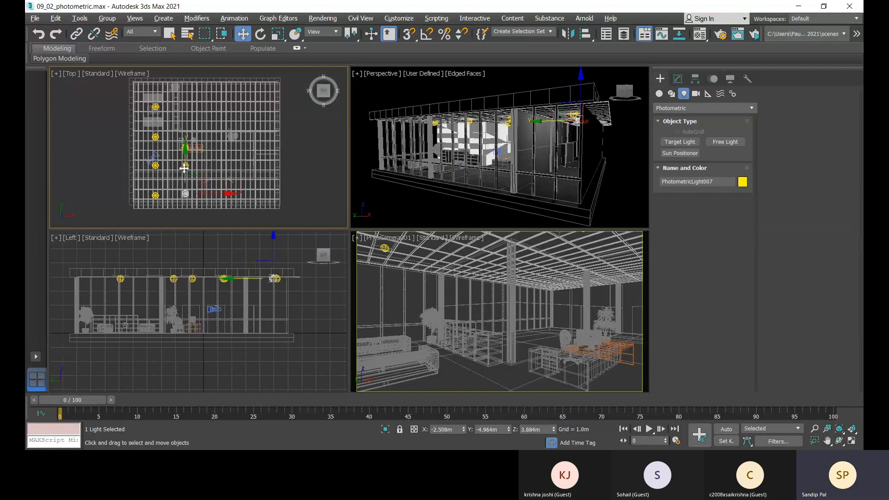
click(288, 157)
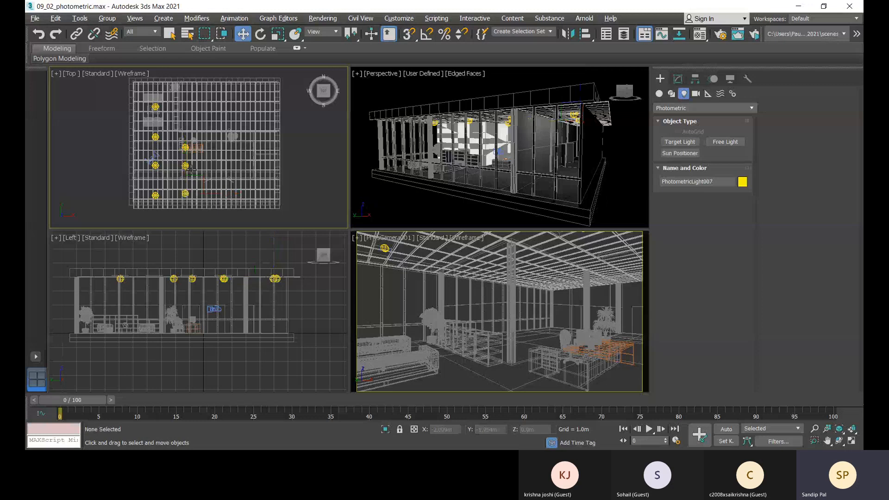
- Clone the three lights of the second row along X as two sets of instances across the rest of the office
click(185, 167)
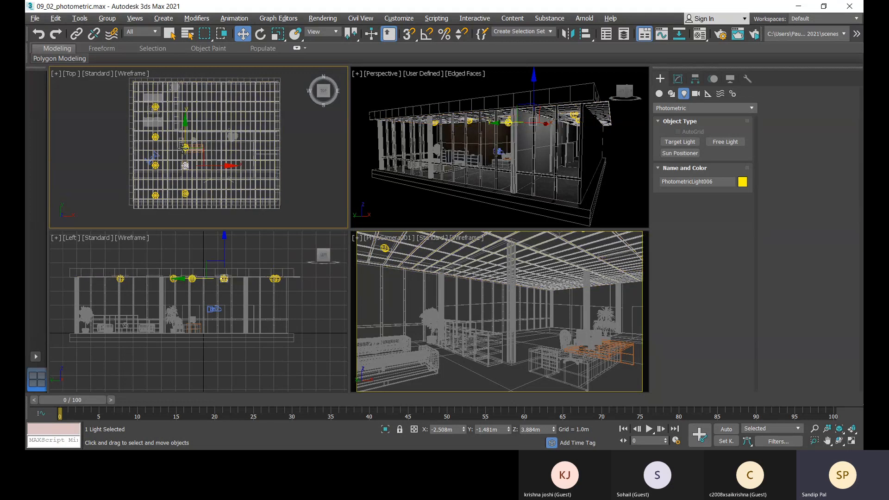
ctrl+click(186, 147)
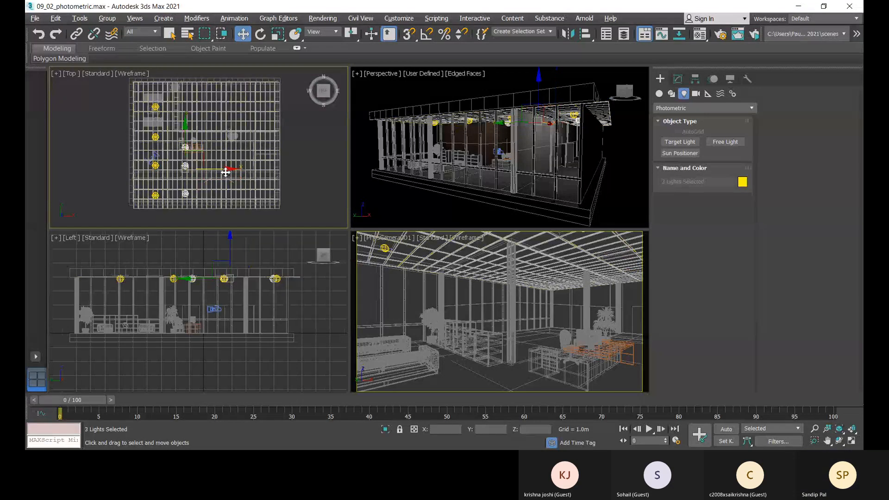
drag(225, 169, 262, 166)
click(473, 235)
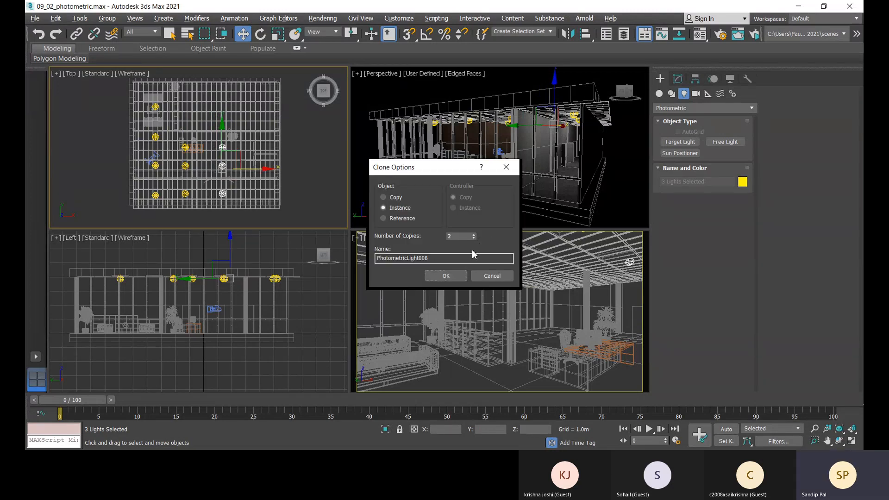
click(451, 277)
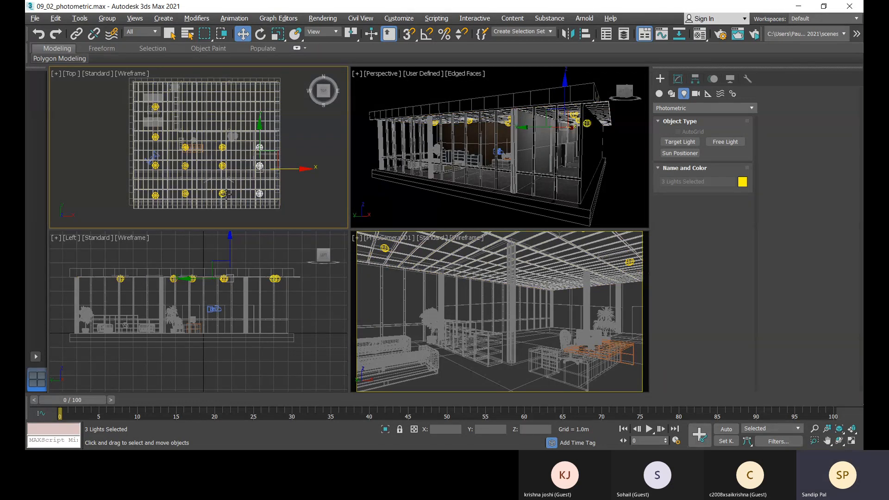
- Move the six newly cloned lights together along X, slightly closer to the second row
ctrl+click(222, 195)
ctrl+click(223, 165)
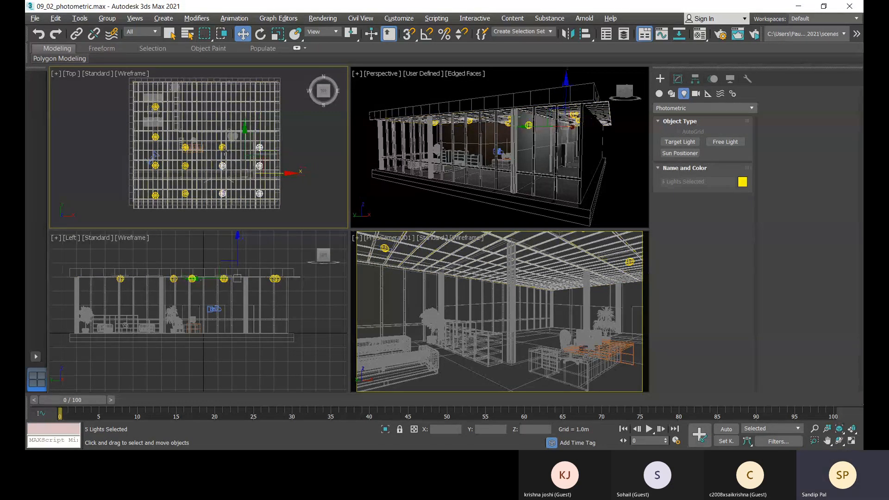
ctrl+click(223, 148)
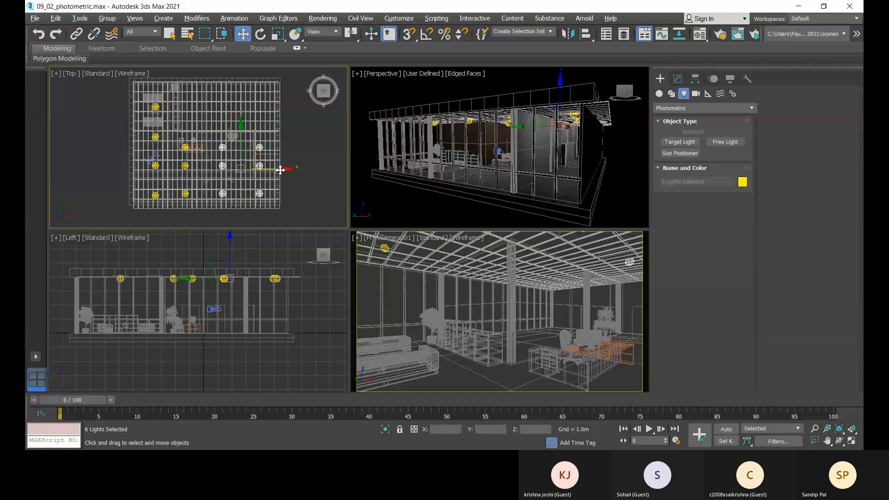
drag(280, 170, 272, 168)
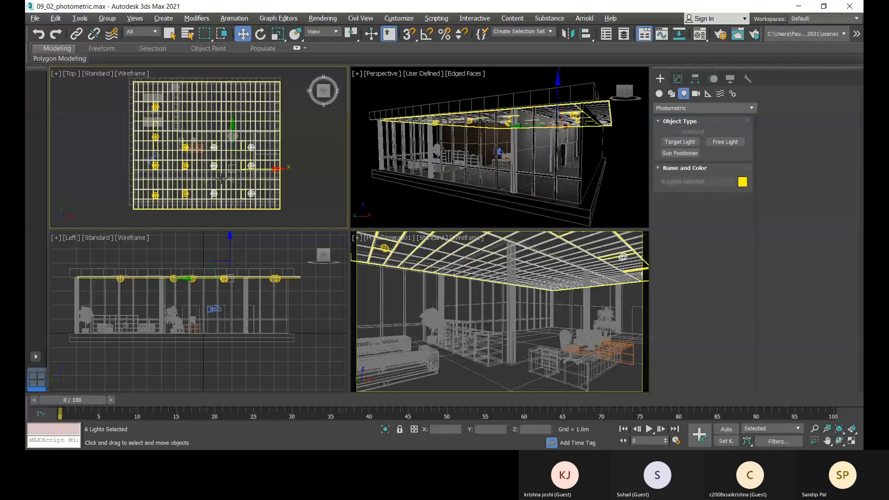
click(295, 159)
- Move the three lights of the outermost row along X to even out the spacing between the rows
click(250, 148)
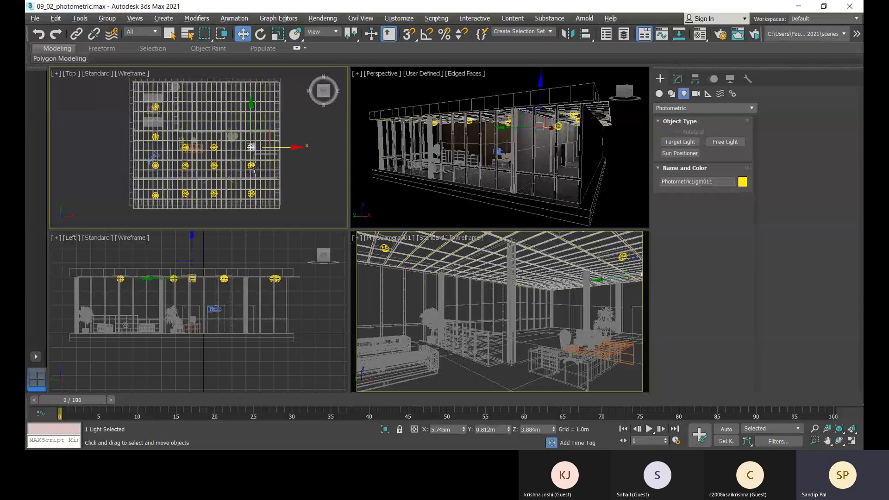
ctrl+click(250, 165)
ctrl+click(250, 193)
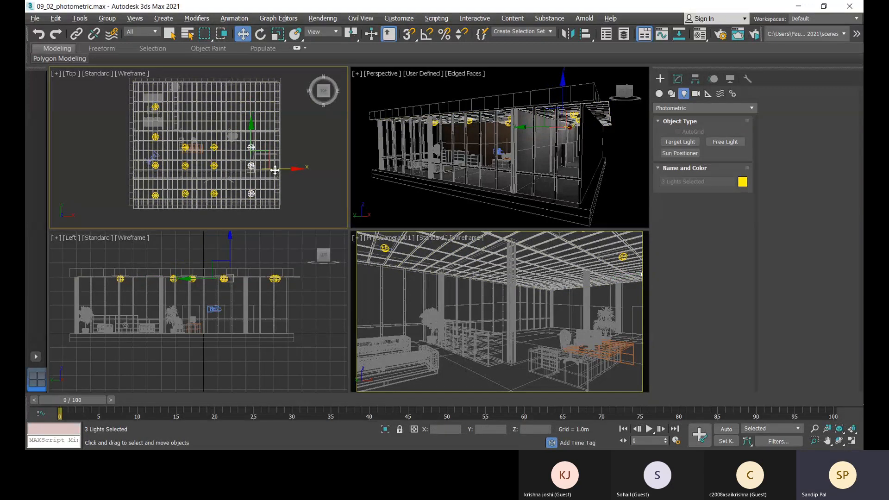
drag(275, 170, 268, 169)
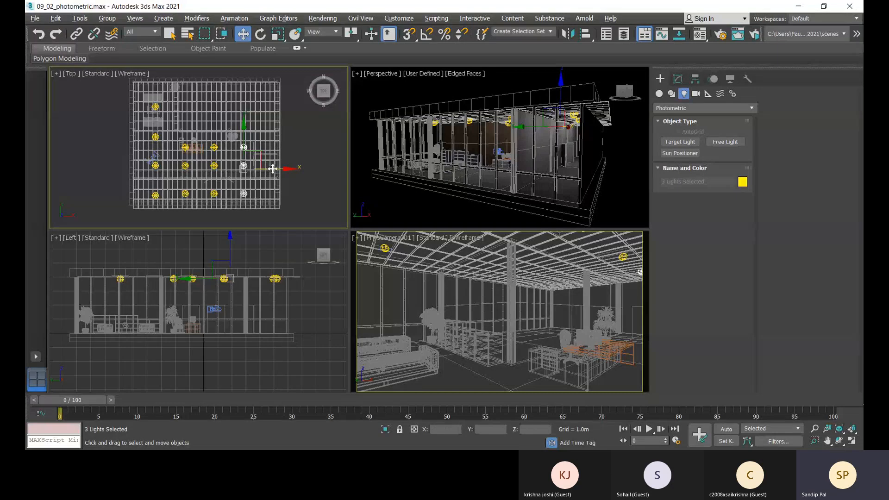
click(304, 150)
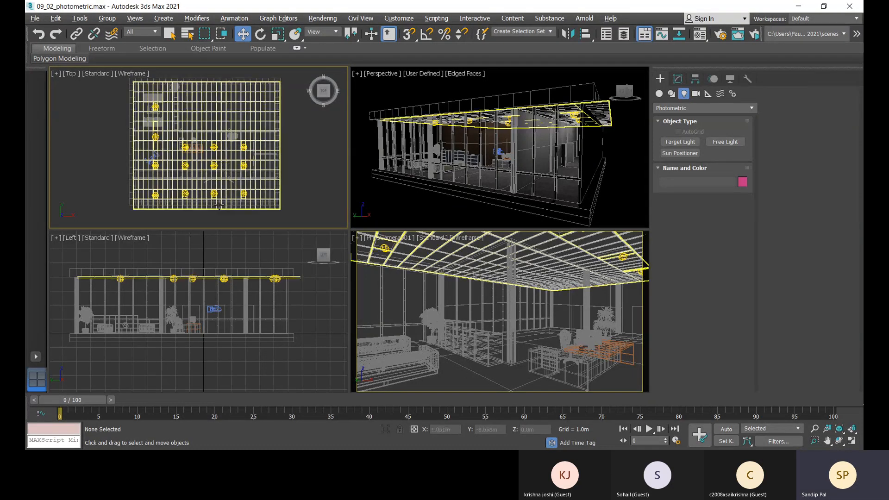
- Start an ActiveShade render of the PhysCamera001 view and examine the office lighting at a larger size
right_click(401, 296)
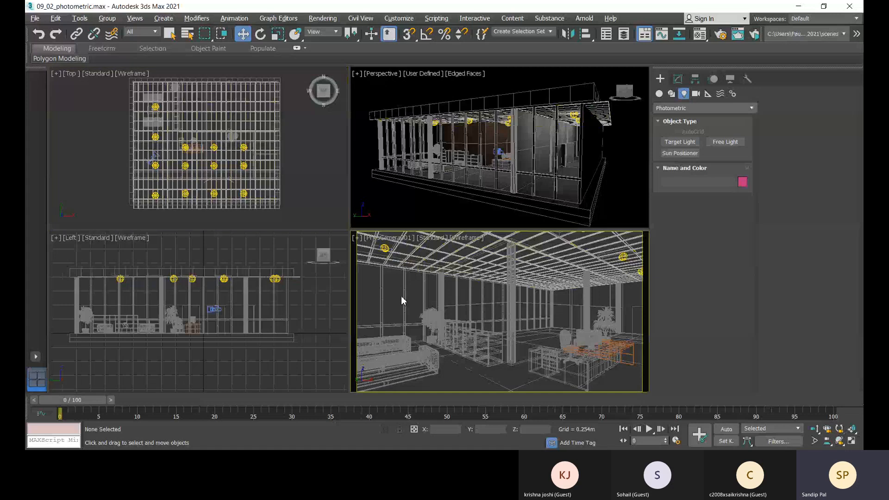
click(754, 33)
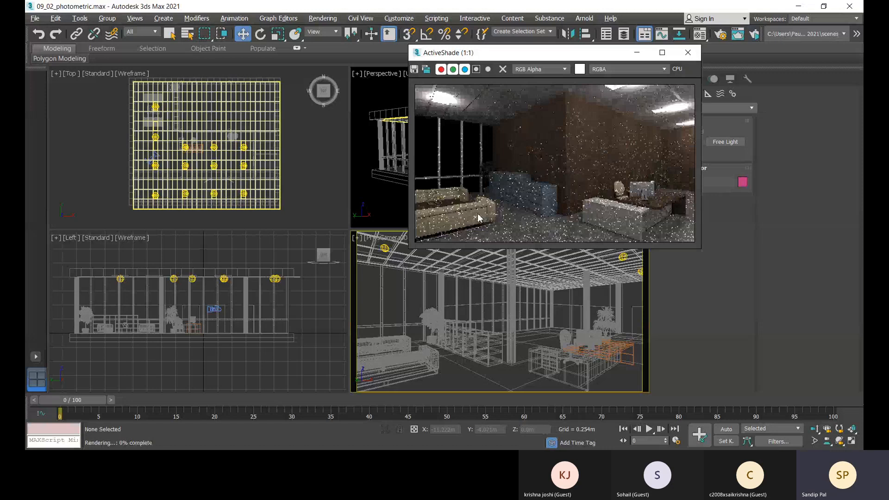
click(662, 53)
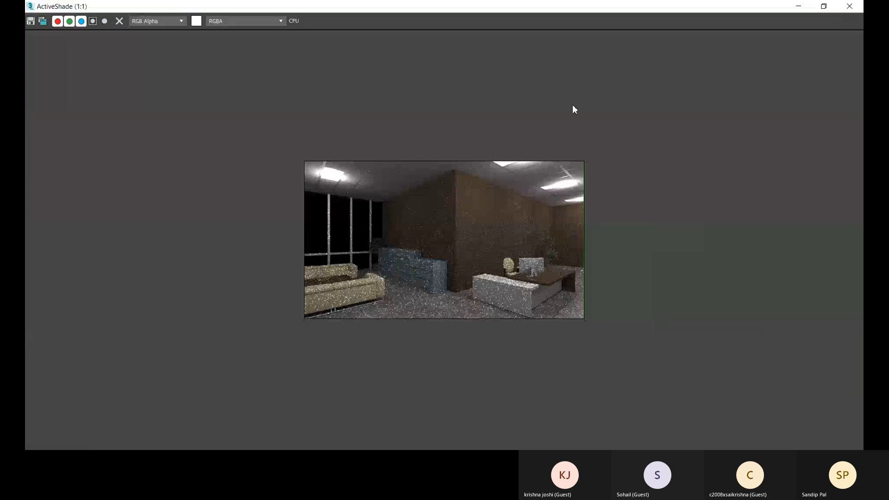
scroll(418, 173, up, 1)
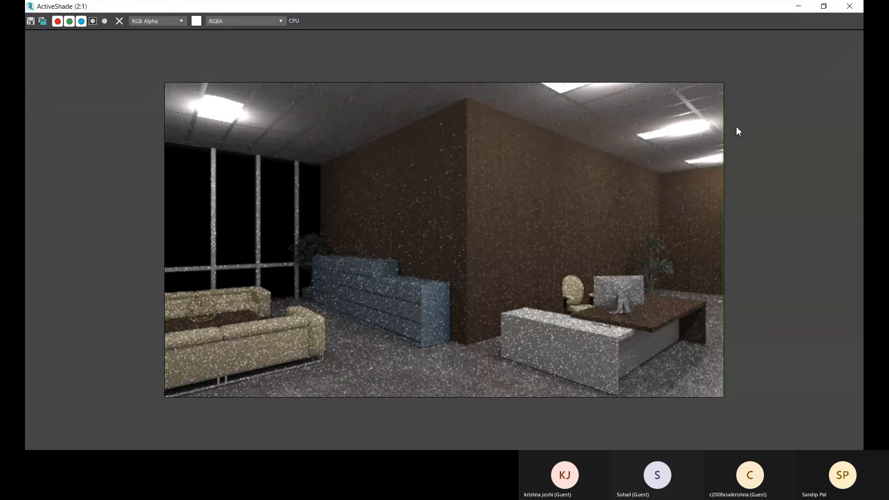
click(829, 11)
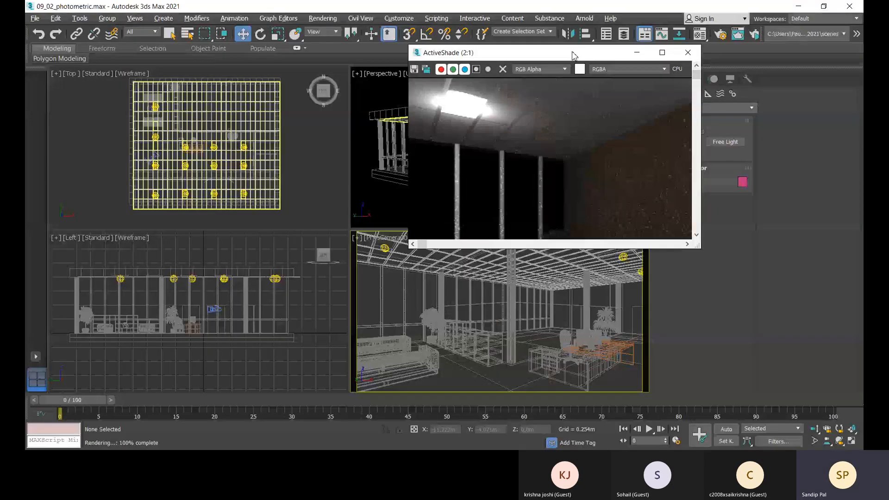
drag(574, 55, 151, 76)
scroll(174, 162, down, 1)
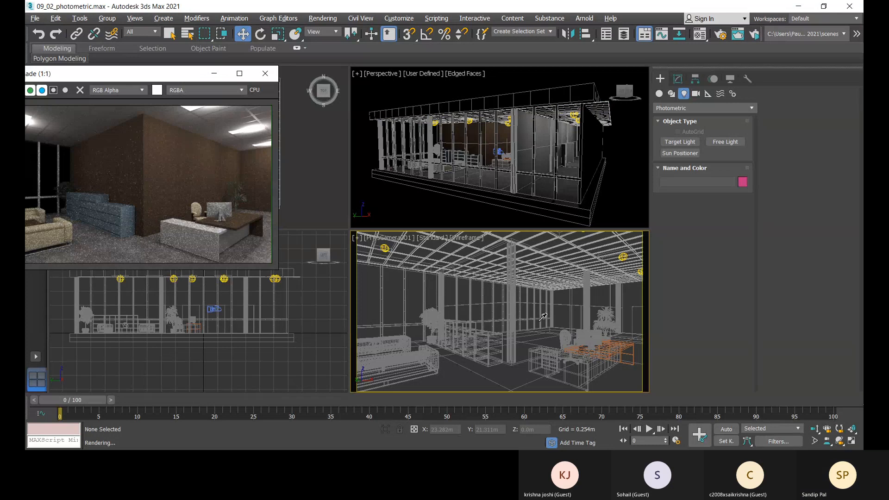
- Maximize the PhysCamera001 viewport in Default Shading and place the ActiveShade window clear of the ceiling lights above the desk
right_click(535, 295)
click(525, 300)
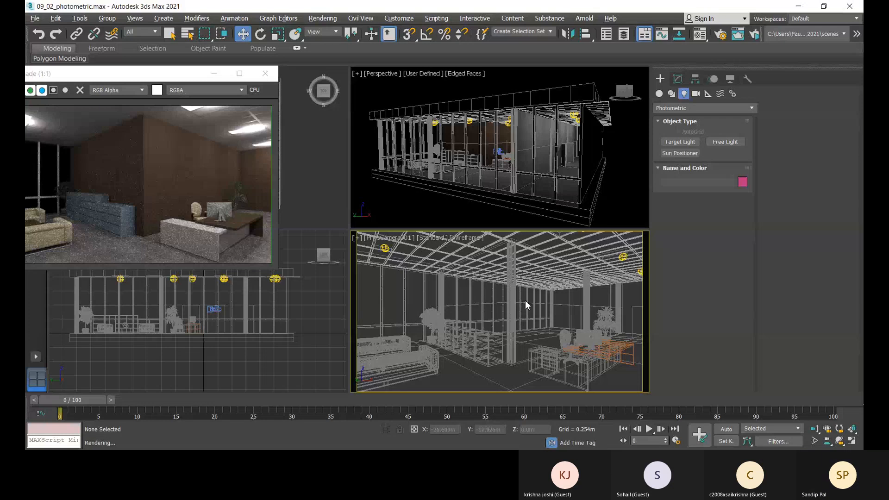
key(alt+w)
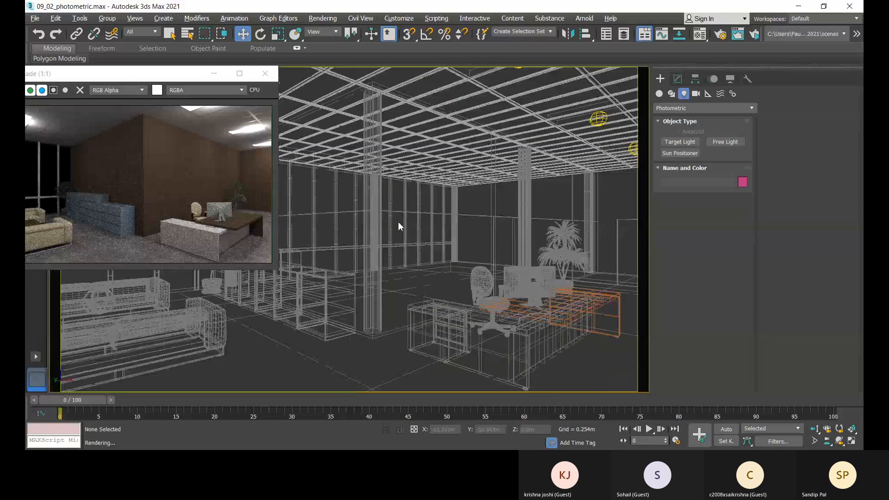
drag(172, 71, 466, 81)
click(171, 73)
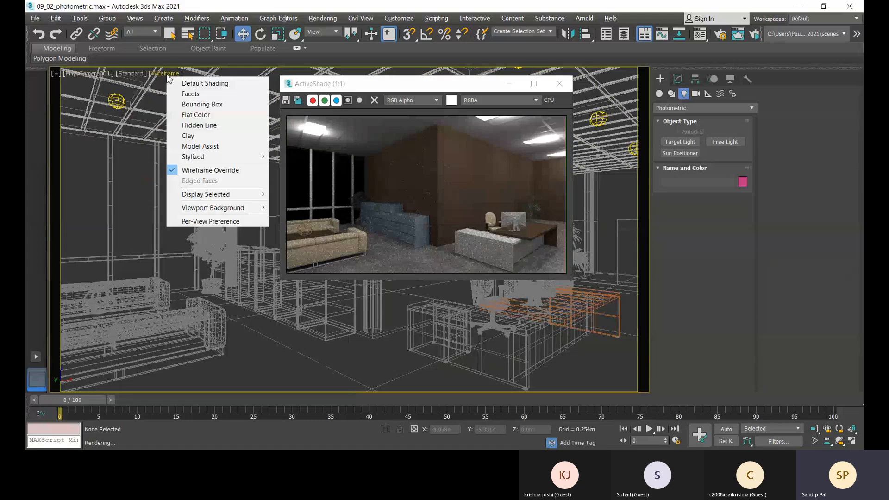
click(190, 85)
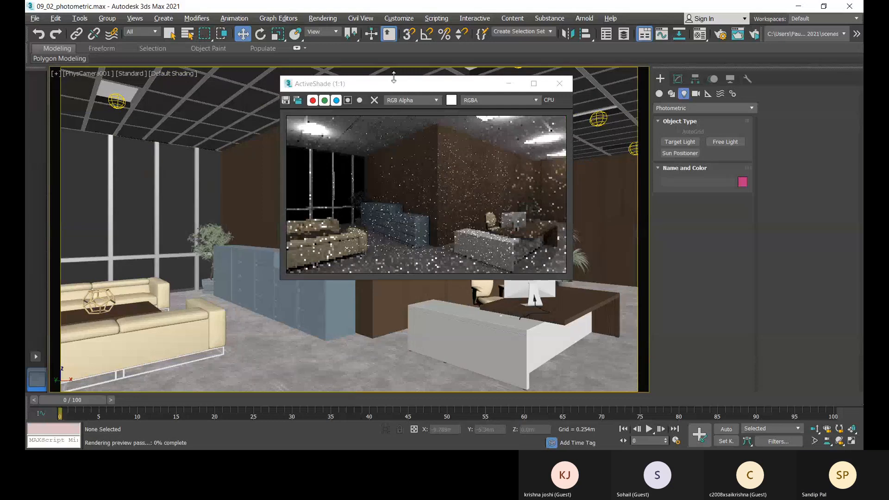
drag(394, 83, 266, 89)
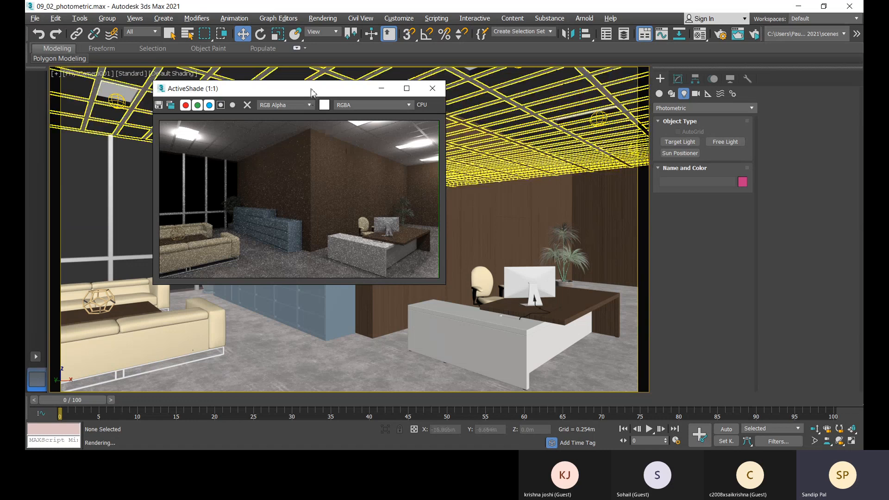
drag(311, 91, 207, 92)
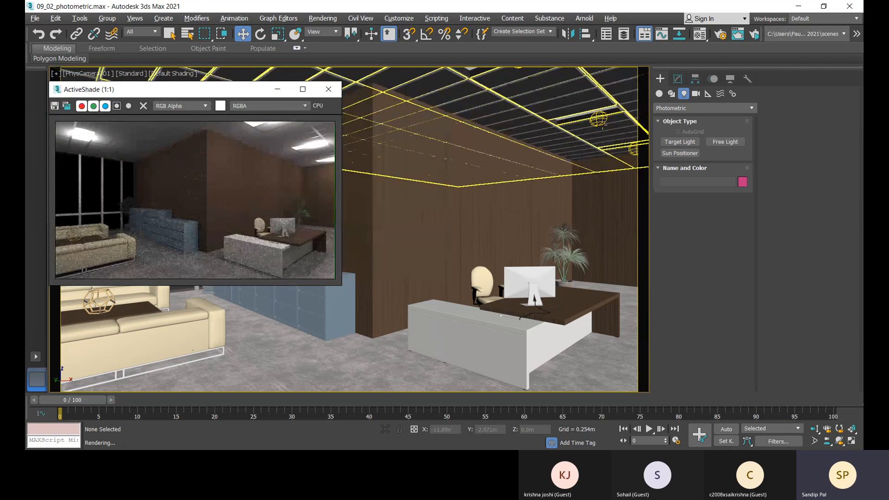
- Set the intensity of the instanced ceiling lights to 15000 cd through the light above the desk
click(599, 122)
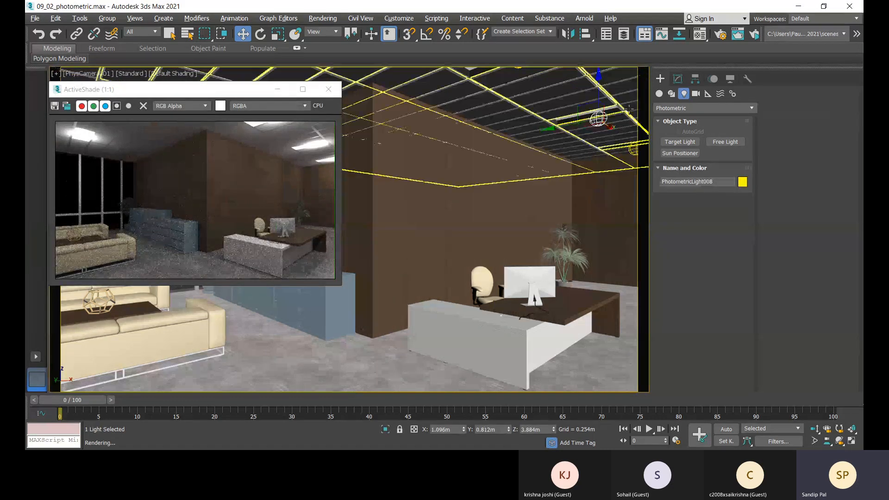
click(677, 80)
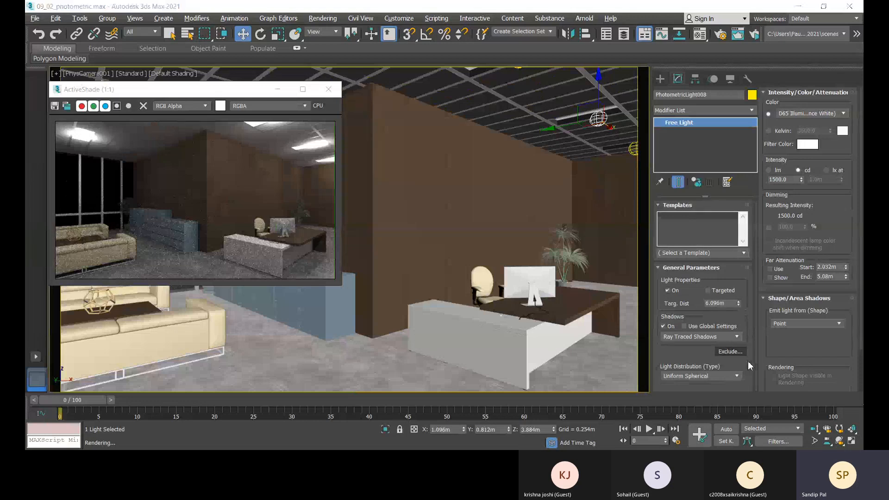
click(781, 179)
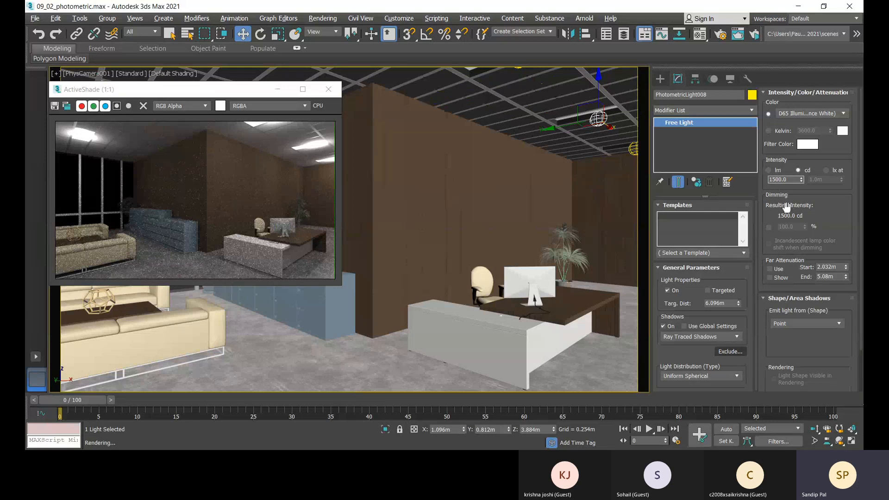
text(0)
key(Return)
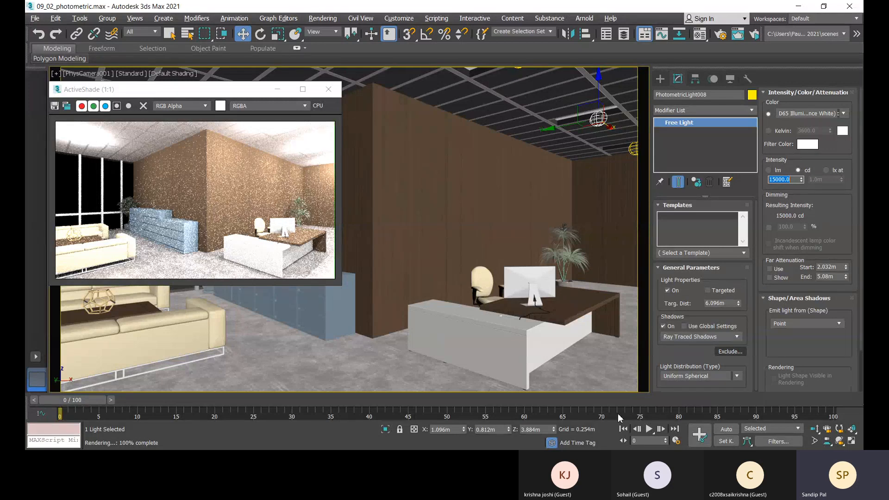
- Try the Uniform Diffuse light distribution for the ceiling lights, and set the distribution type to Spotlight
click(703, 377)
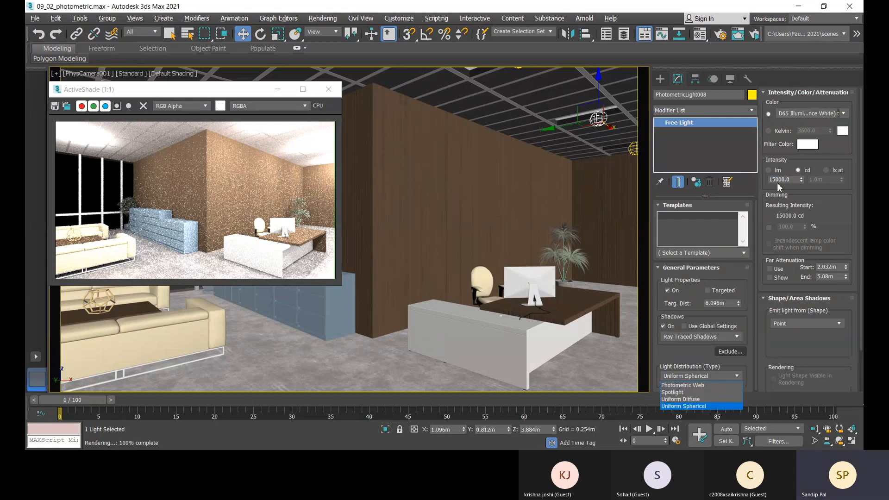
click(694, 399)
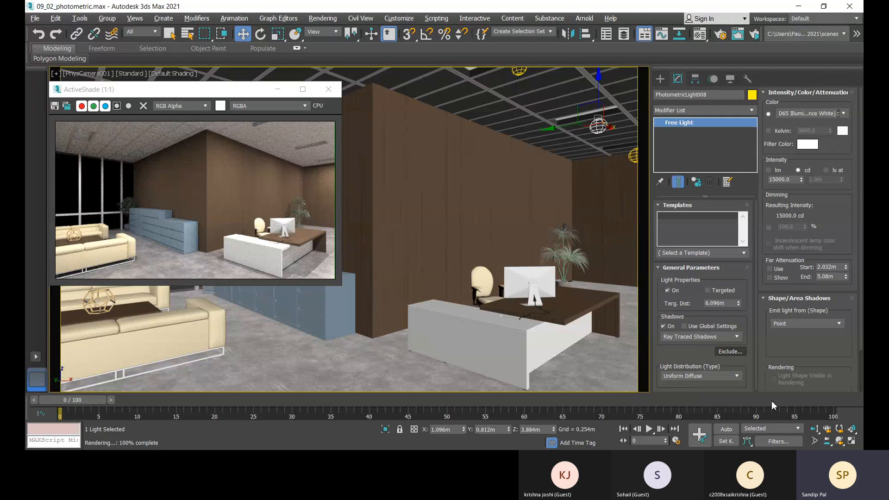
click(705, 378)
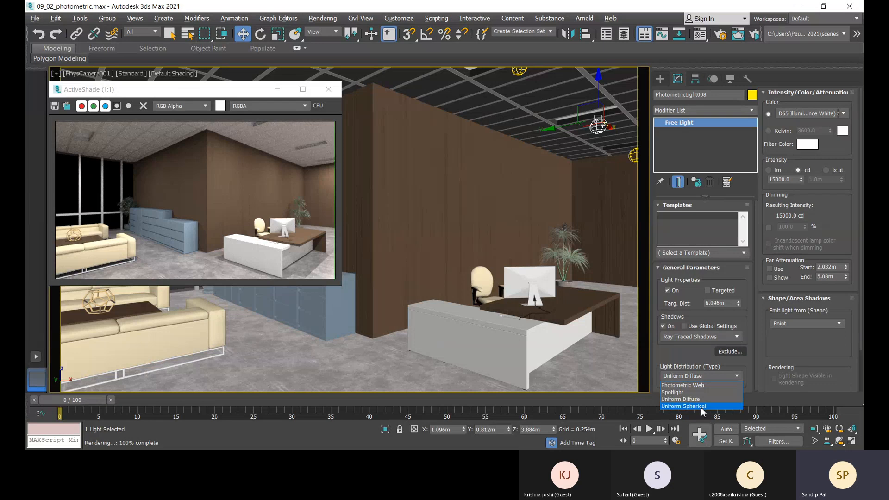
click(677, 392)
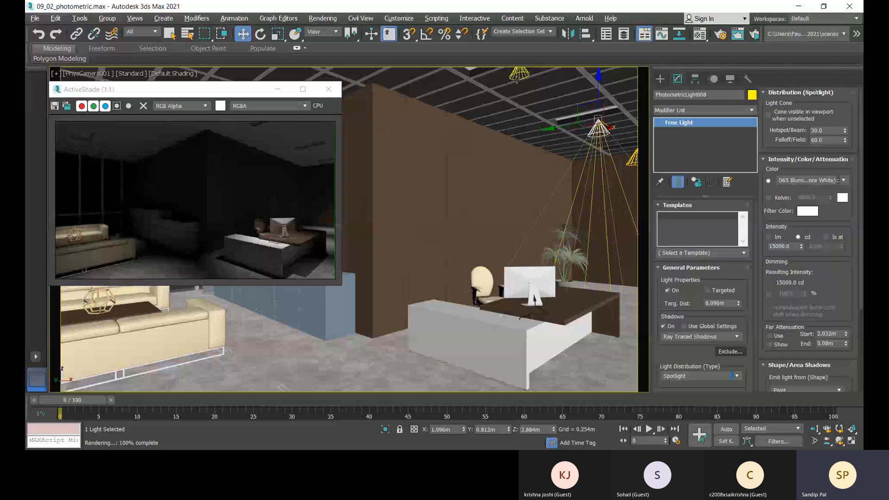
- Select the ceiling spotlight in front of the brown wall and change its color preset to the D50 Illuminant reference white
drag(598, 125, 478, 209)
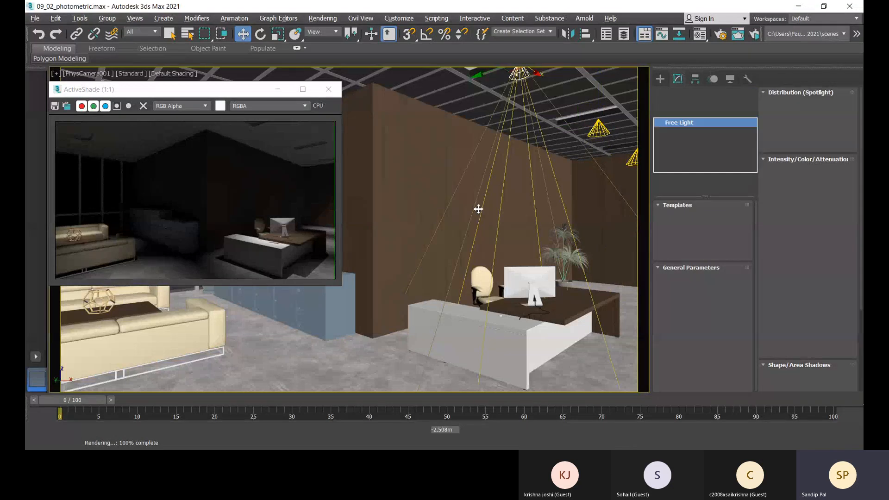
key(ctrl+q)
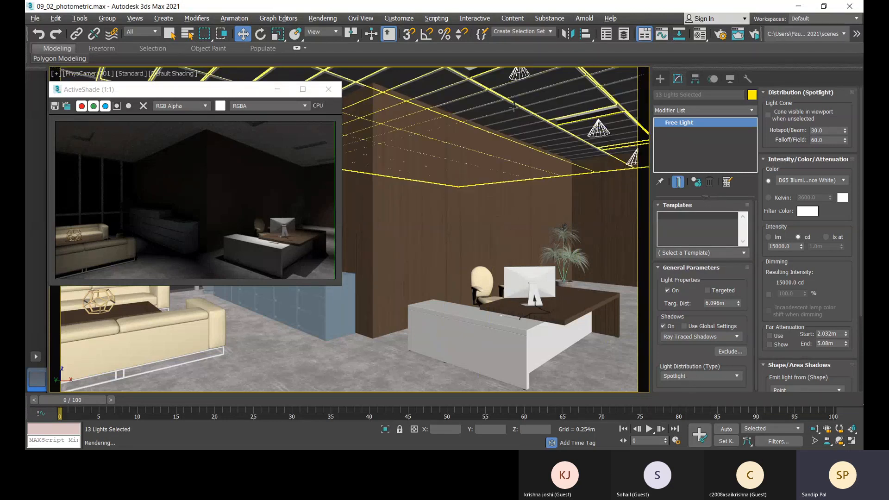
click(519, 74)
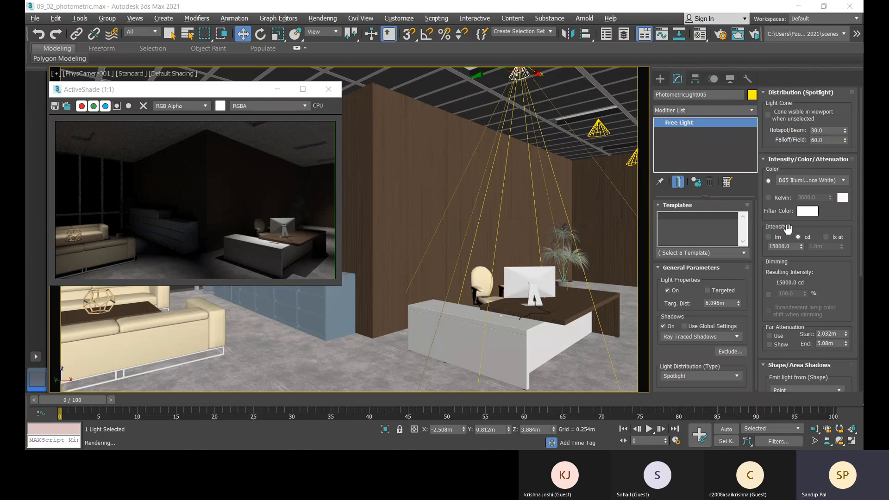
scroll(854, 278, down, 2)
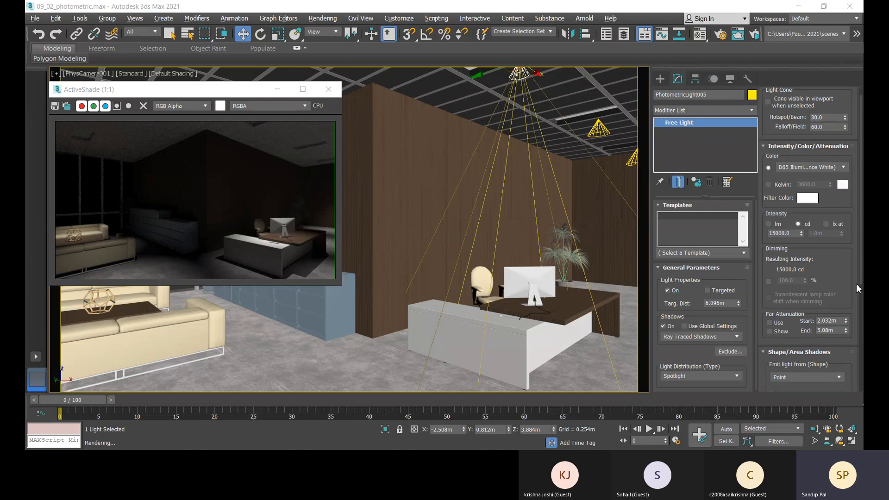
scroll(853, 299, down, 10)
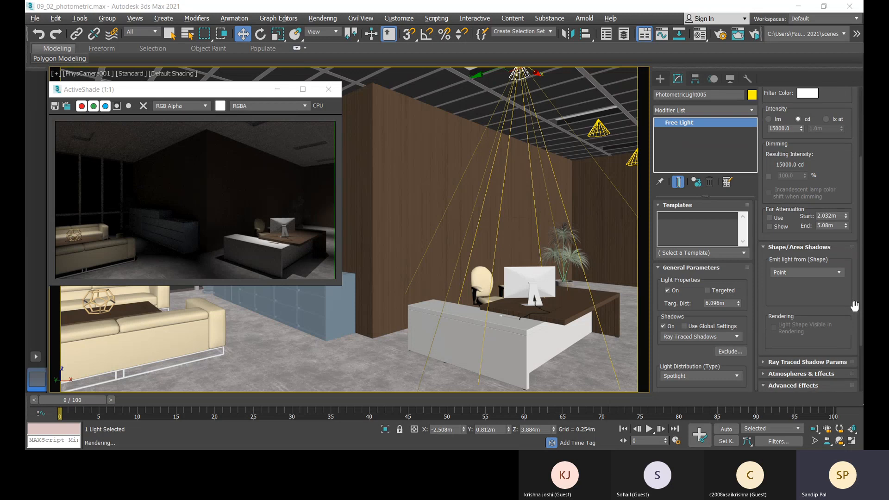
scroll(855, 309, down, 2)
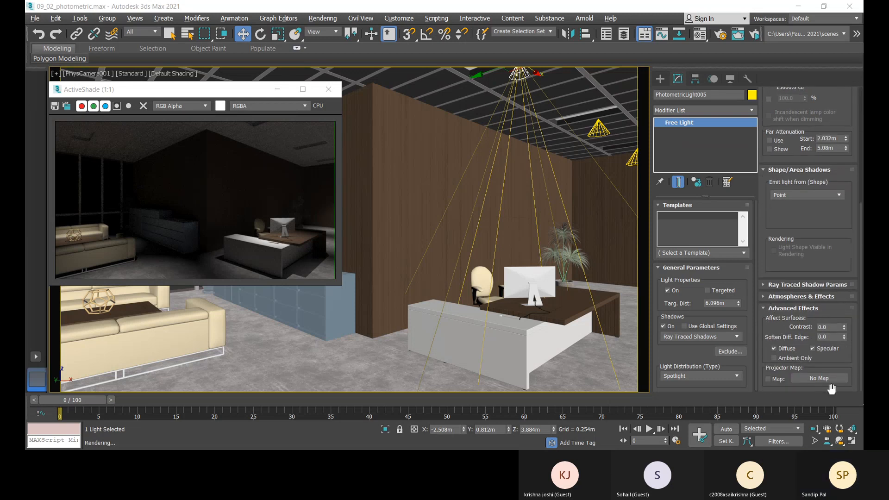
scroll(699, 306, down, 1)
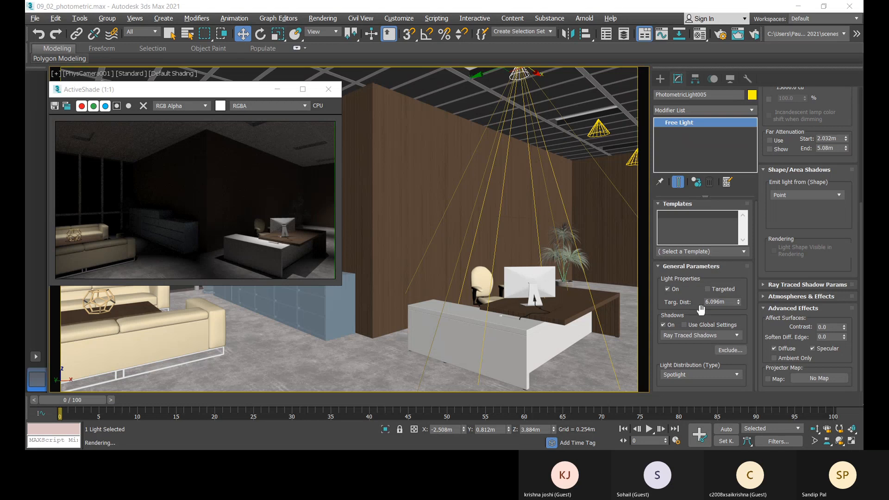
scroll(822, 285, up, 3)
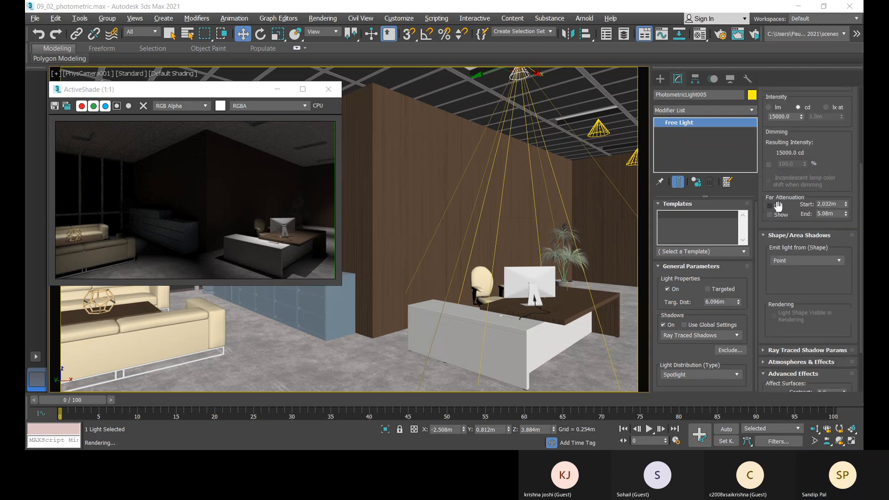
scroll(794, 180, up, 4)
scroll(790, 148, up, 5)
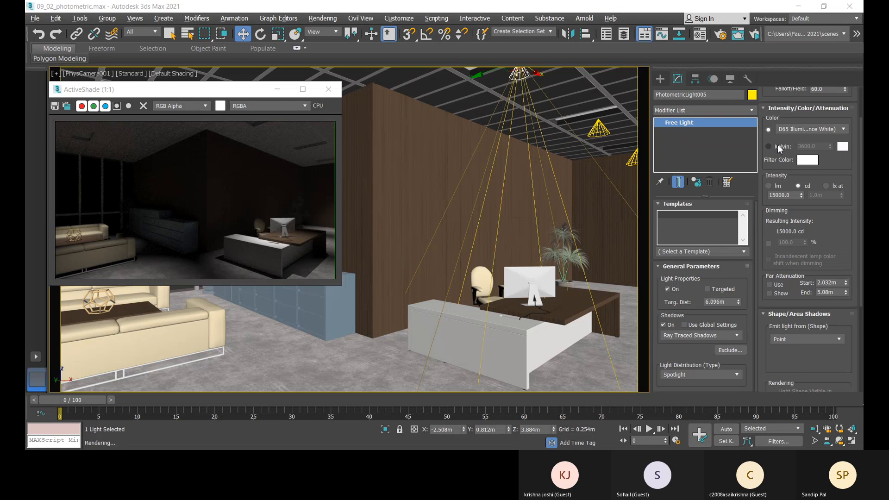
scroll(792, 105, up, 1)
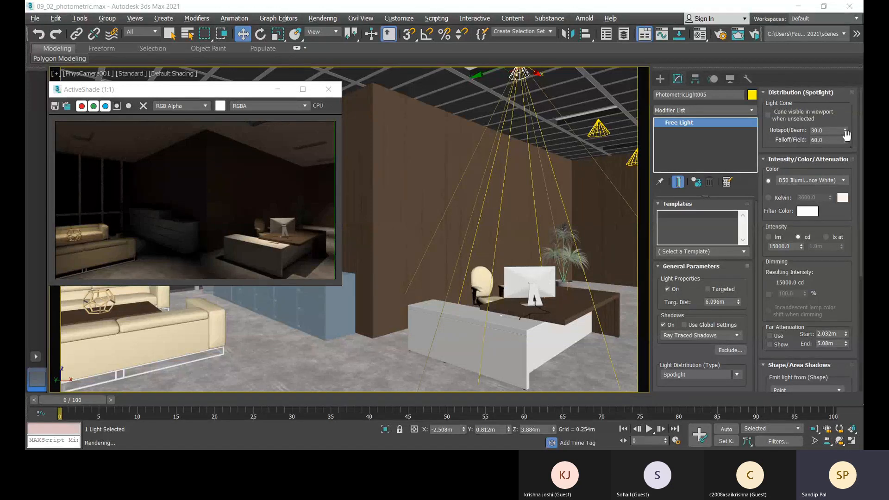
- Widen the spotlight cone to a hotspot/beam of 40 and a falloff/field of 118
mouse_move(846, 133)
mouse_down()
mouse_move(844, 143)
mouse_move(851, 123)
mouse_up()
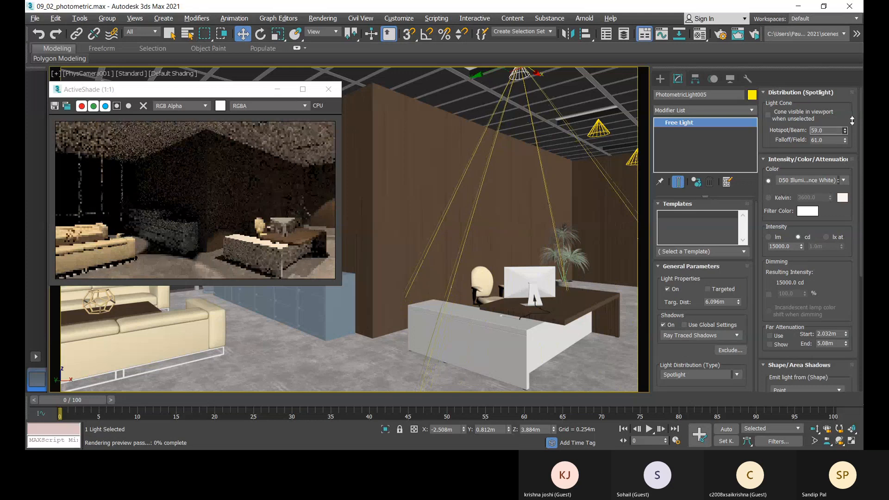
mouse_move(851, 122)
mouse_down()
mouse_move(861, 99)
mouse_move(30, 95)
mouse_move(856, 104)
mouse_move(854, 130)
mouse_up()
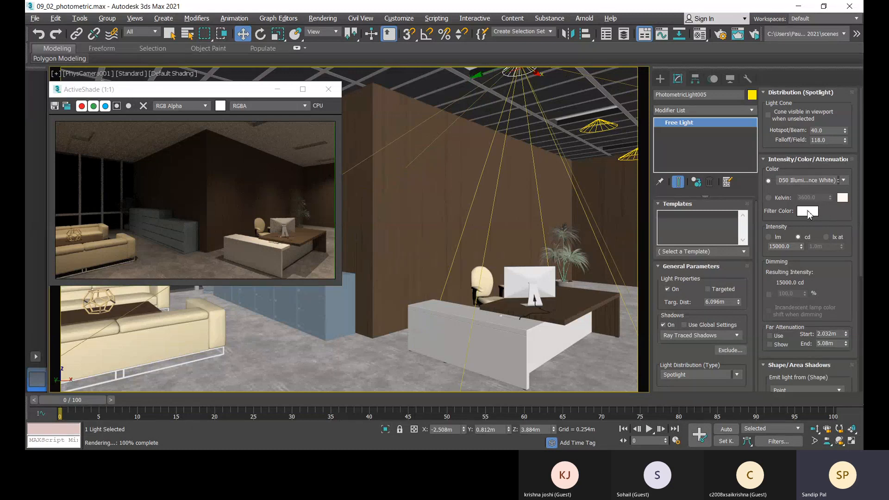
- Try a green filter color of 78, 255, 128 (RGB) on the selected ceiling spotlight
click(807, 210)
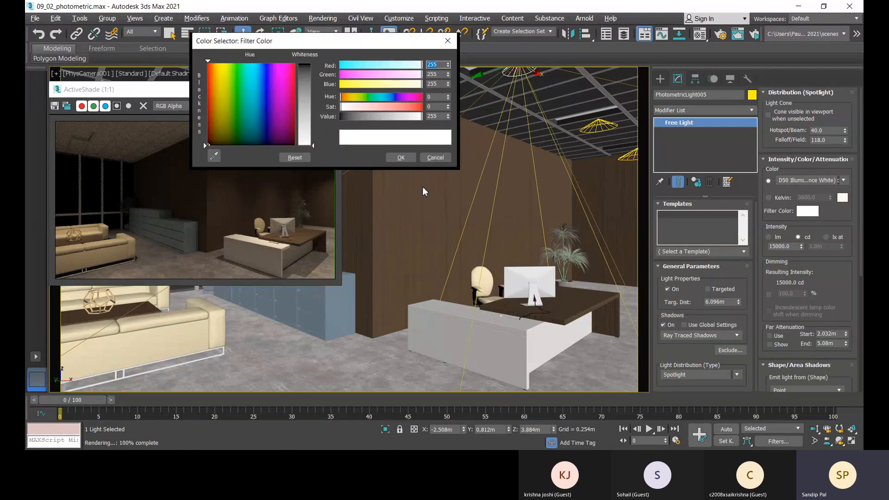
click(241, 103)
click(397, 107)
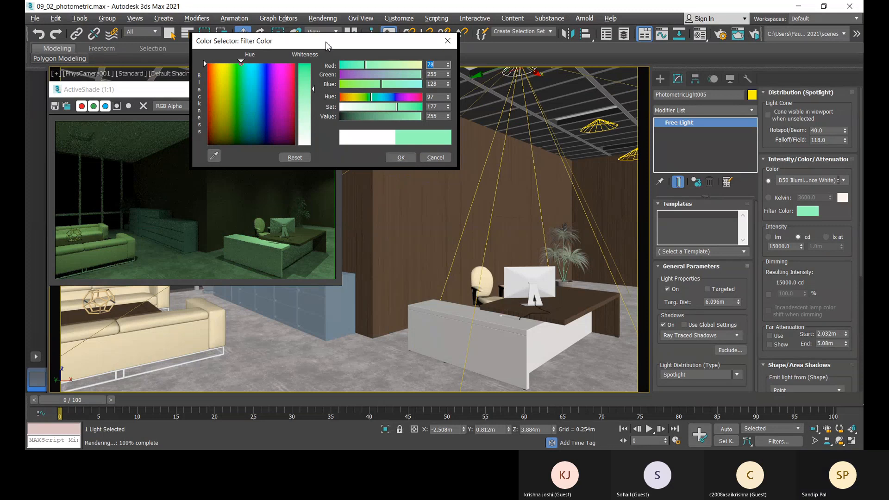
drag(327, 44, 449, 54)
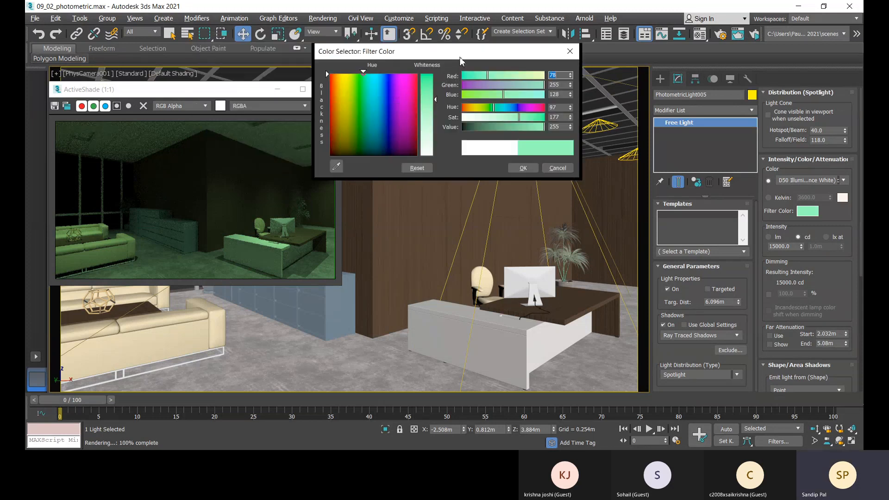
click(522, 169)
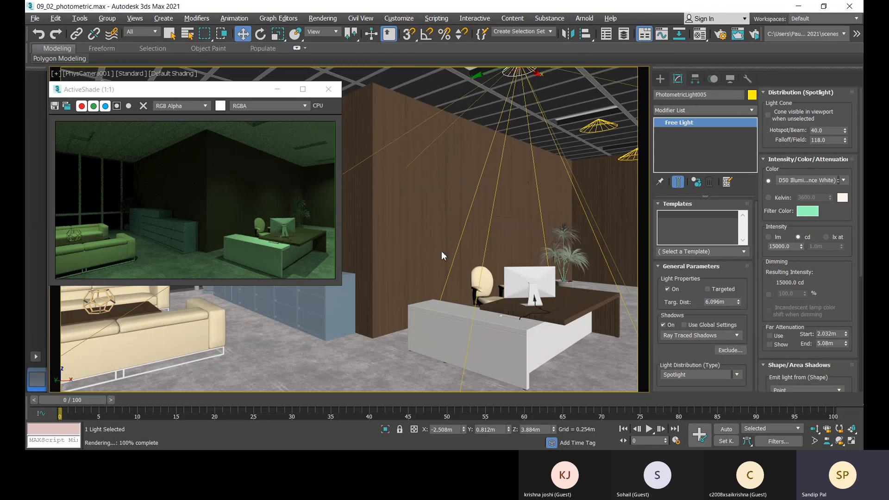
click(807, 211)
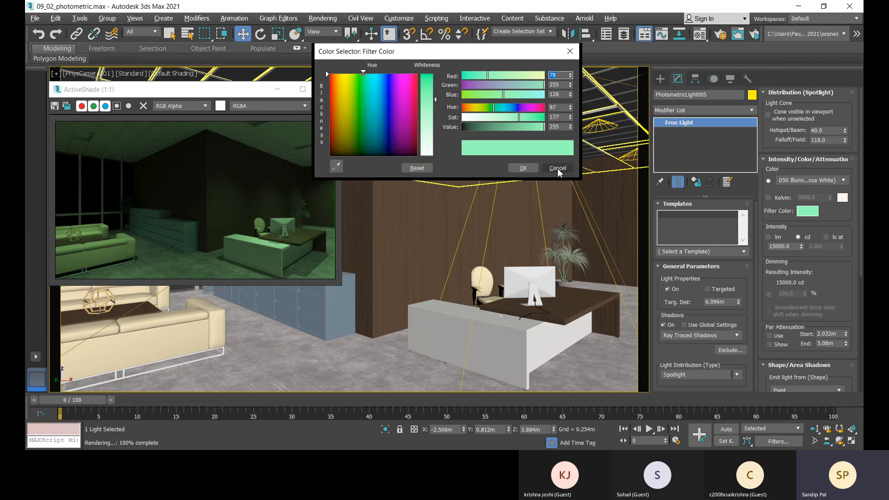
click(558, 168)
- Set the spotlight's color preset to Fluorescent (Warm White) and reduce the filter color's saturation to 8 for a near-white tint
click(813, 181)
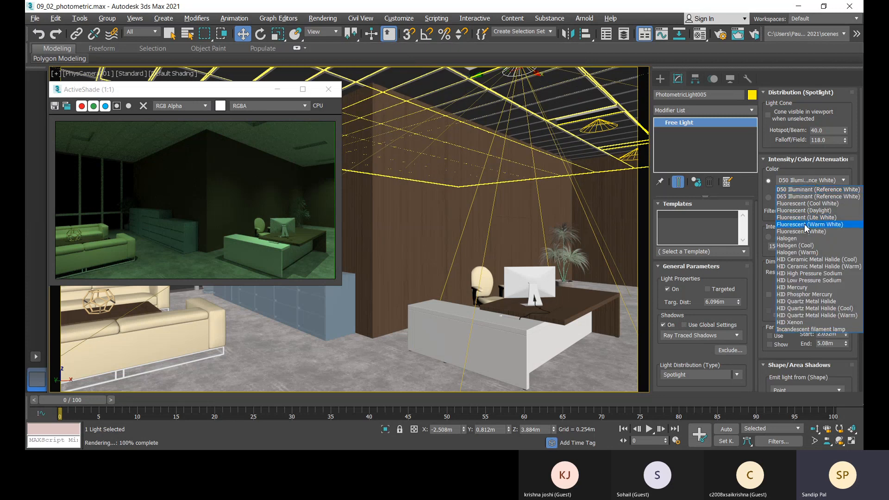
click(806, 225)
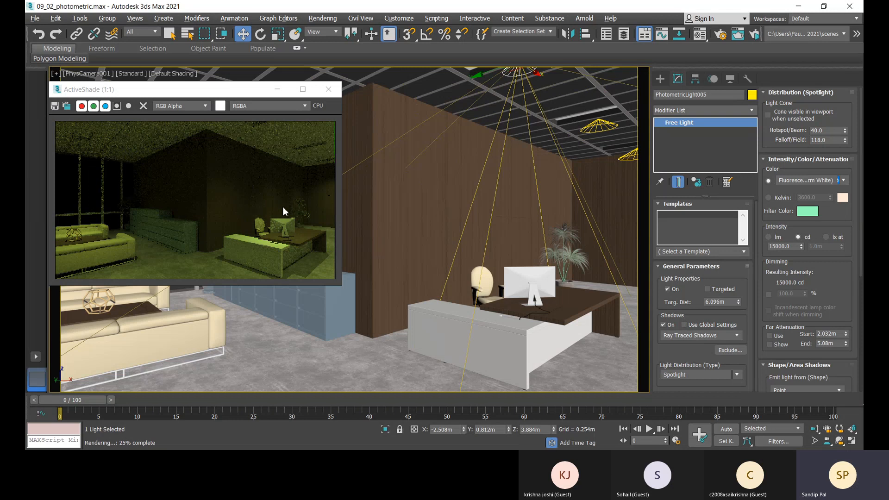
click(807, 212)
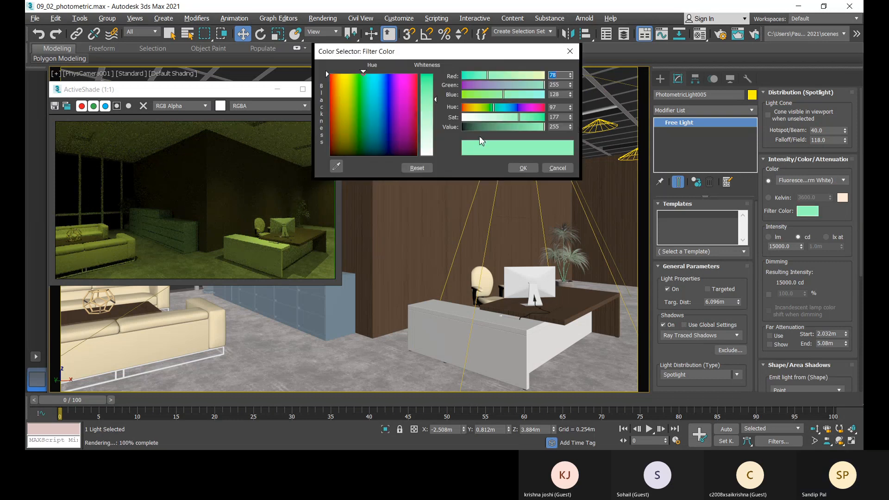
drag(481, 117, 468, 133)
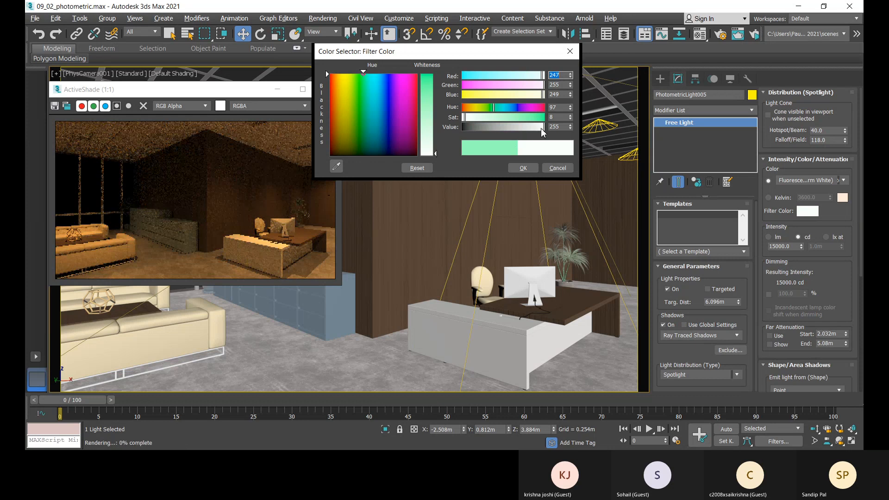
click(529, 171)
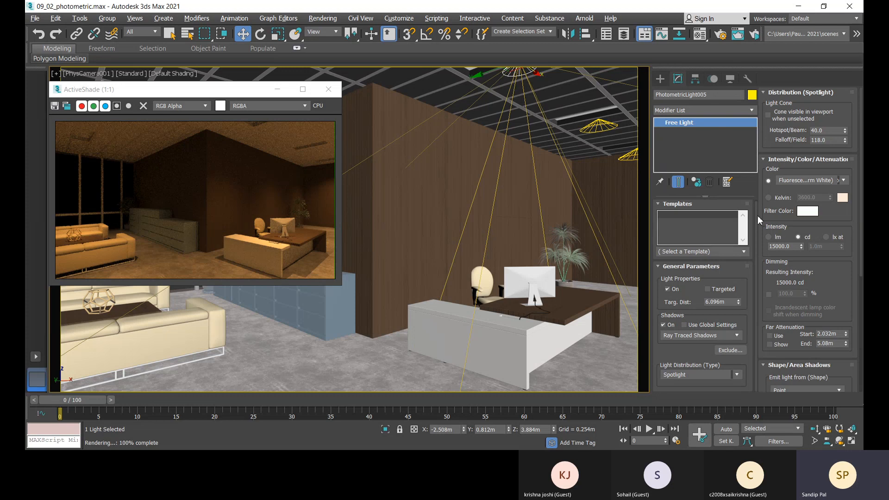
- Try the Halogen, HID Phosphor Mercury and D50 Illuminant color presets on the ceiling spotlights
click(832, 181)
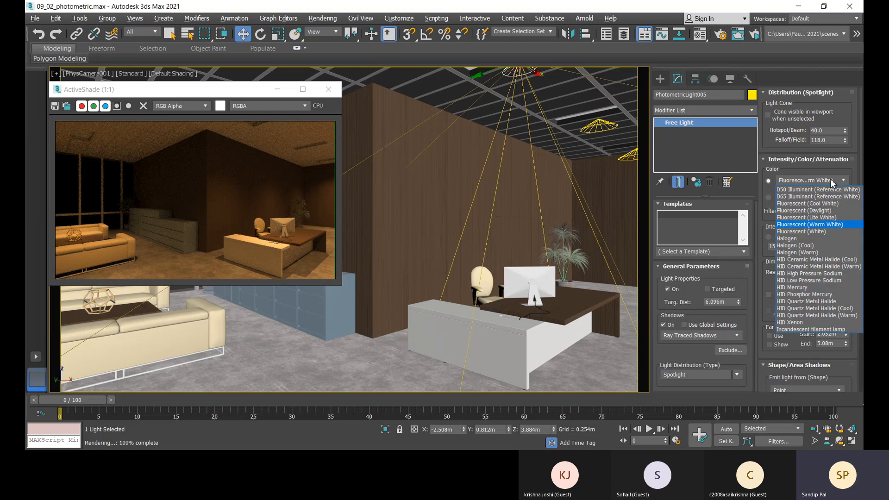
click(792, 238)
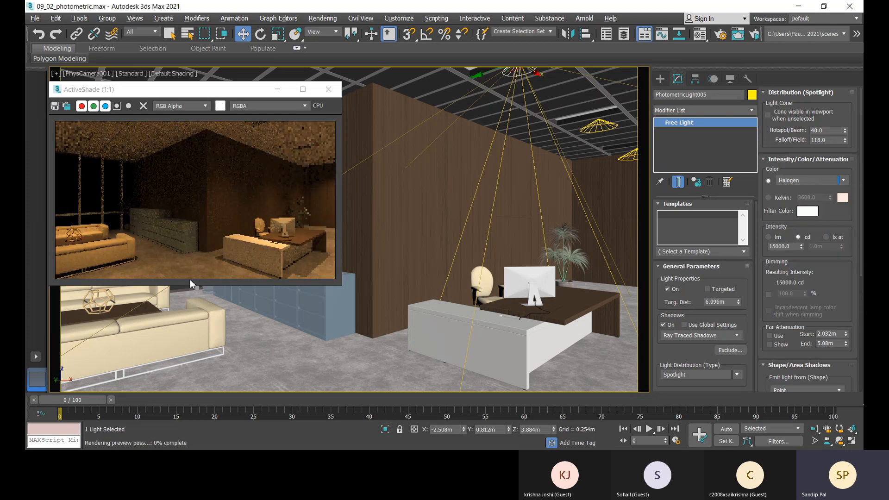
click(836, 182)
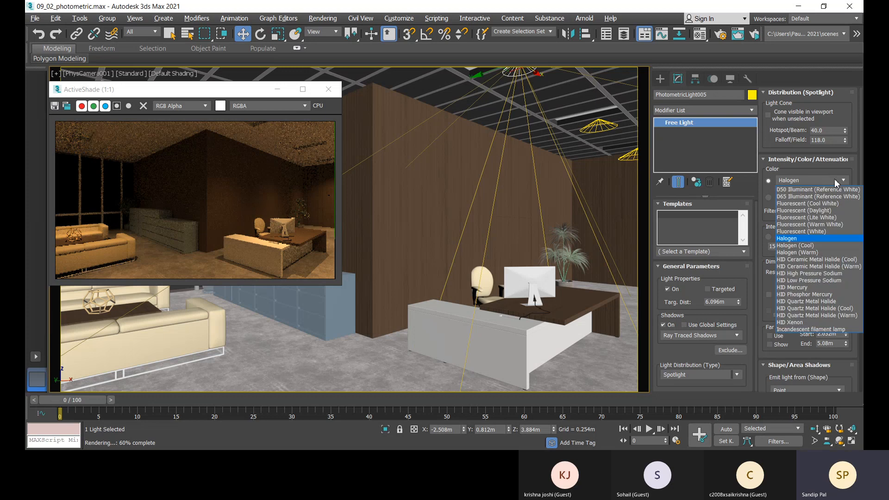
click(803, 295)
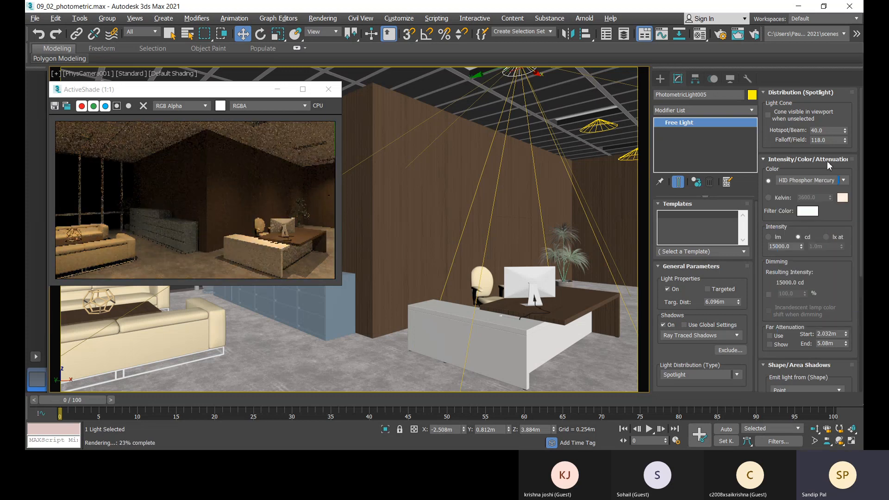
click(821, 182)
click(812, 188)
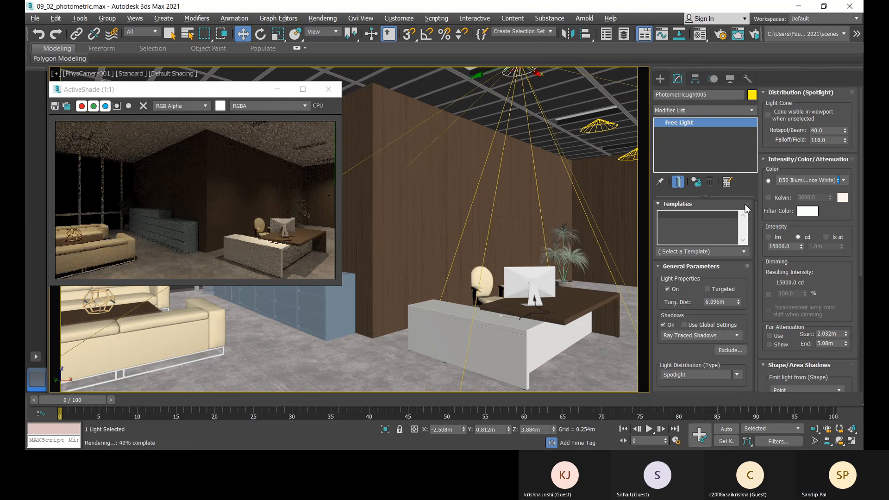
- Set the light color preset to D65 Illuminant (Reference White) and the light distribution to Uniform Diffuse
click(818, 180)
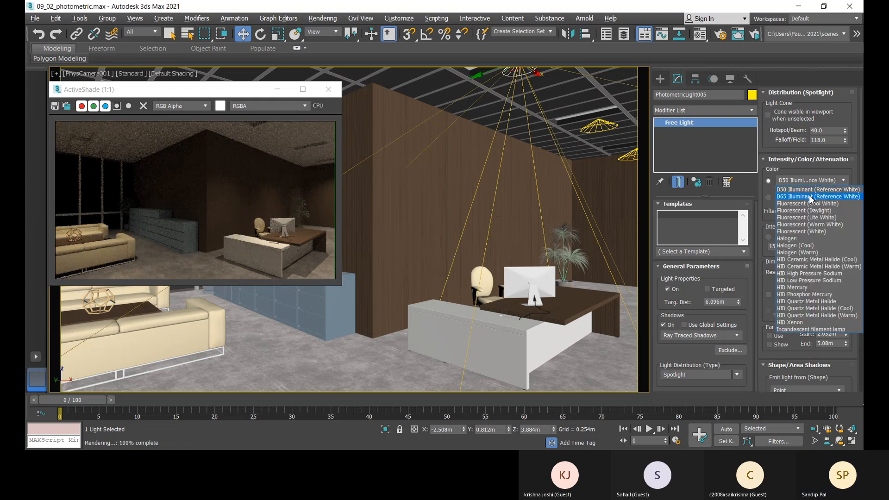
click(810, 196)
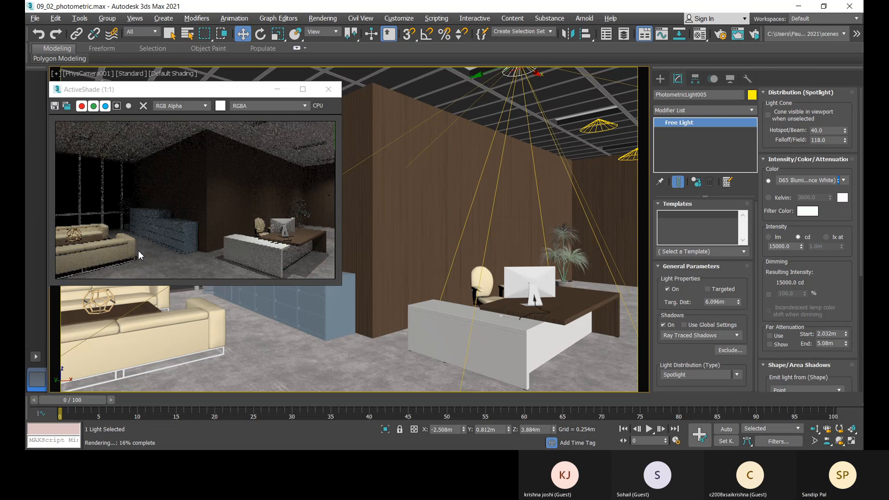
click(725, 374)
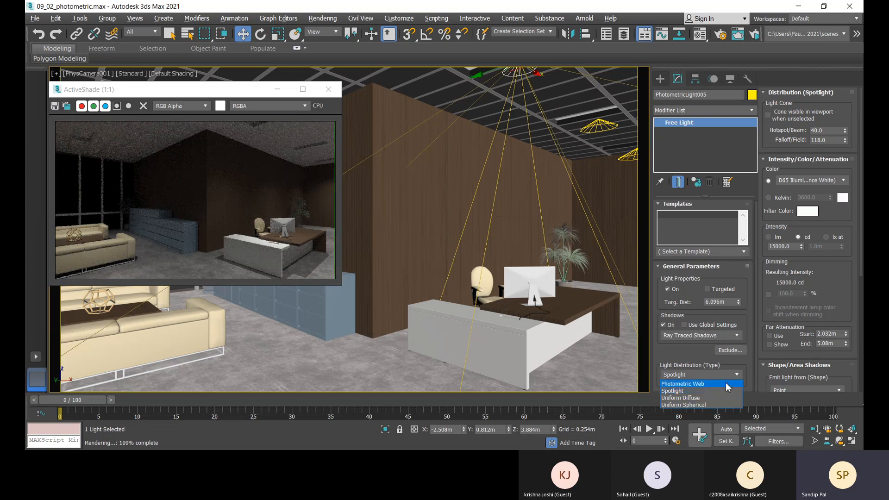
click(699, 399)
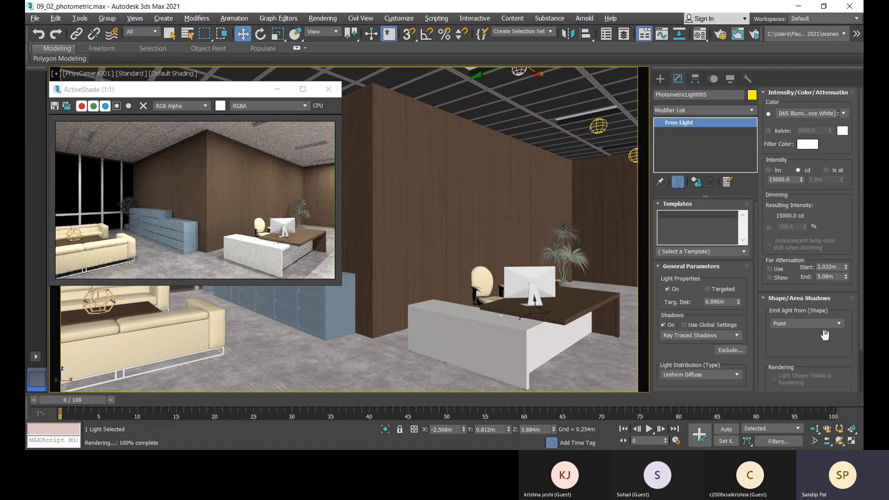
- Select the ceiling light behind the desk, make it emit from a Rectangle shape, and make the light shape visible in rendering
scroll(821, 333, down, 2)
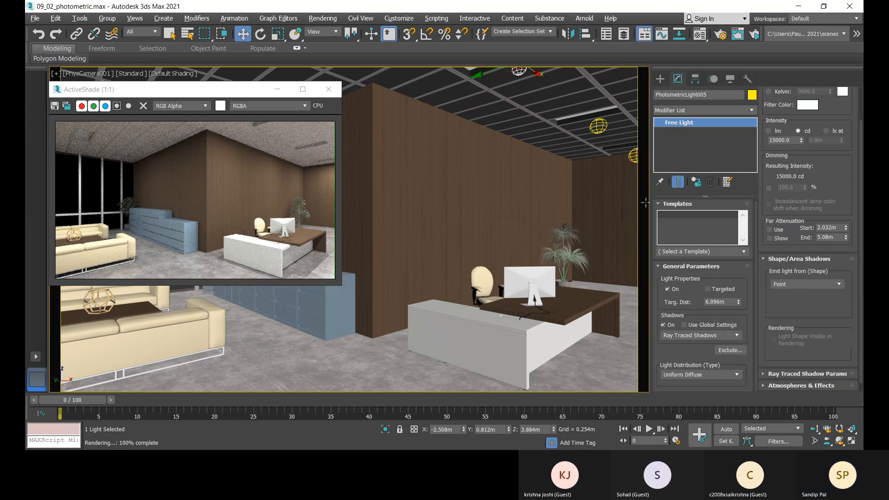
click(597, 139)
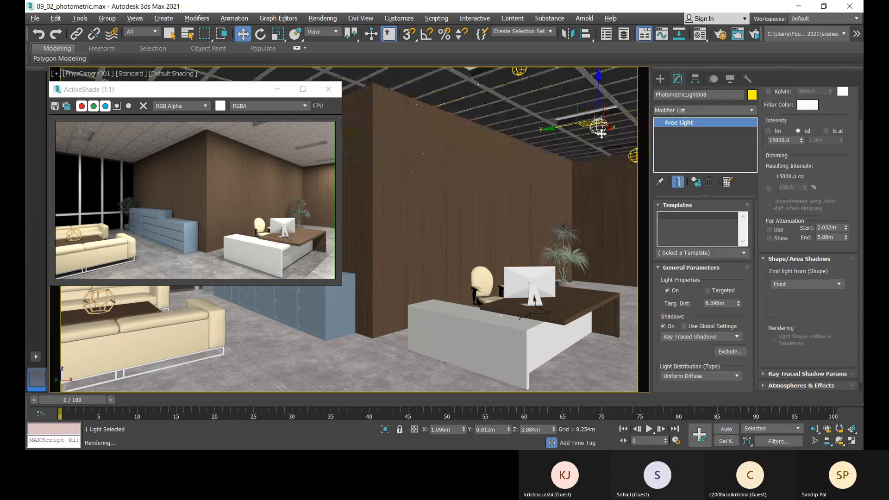
scroll(831, 306, down, 1)
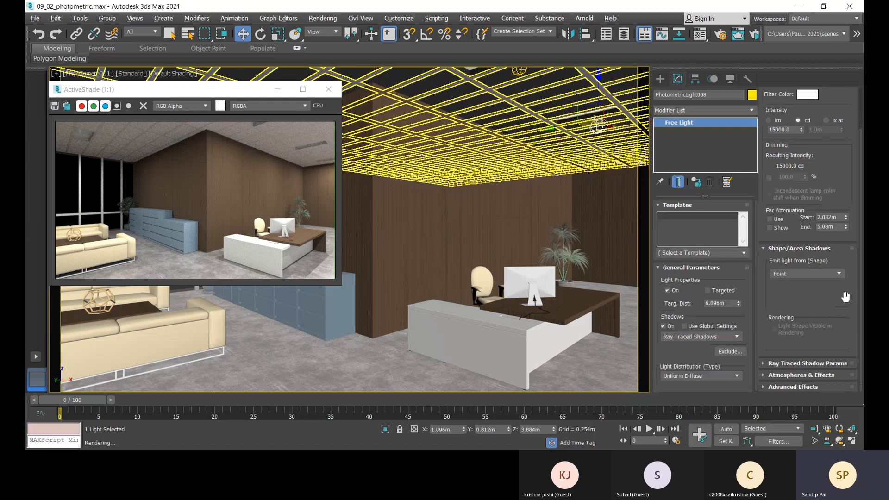
click(826, 273)
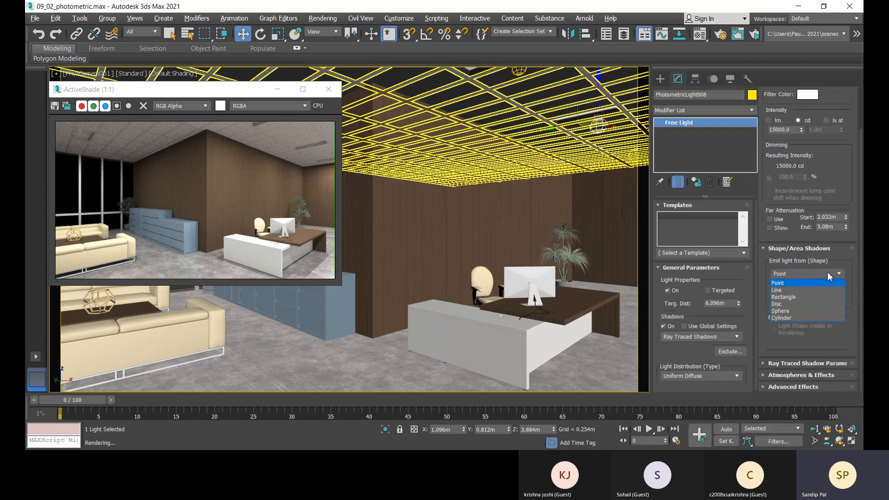
click(789, 298)
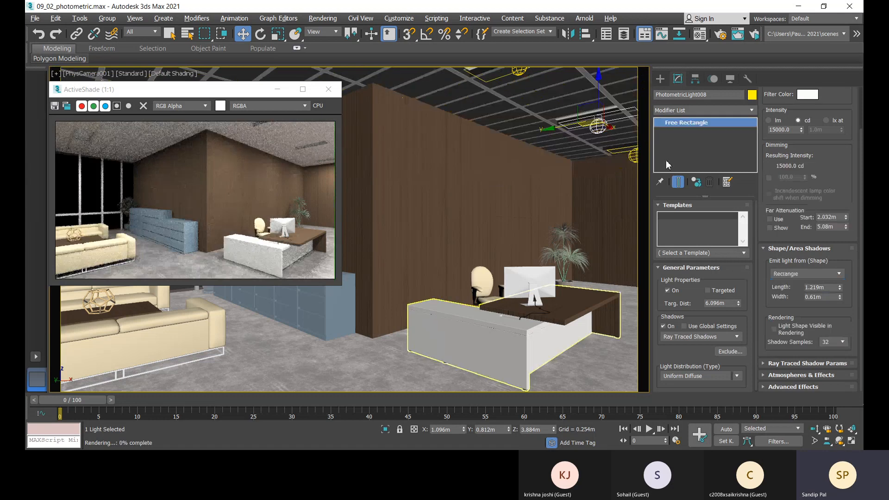
click(773, 329)
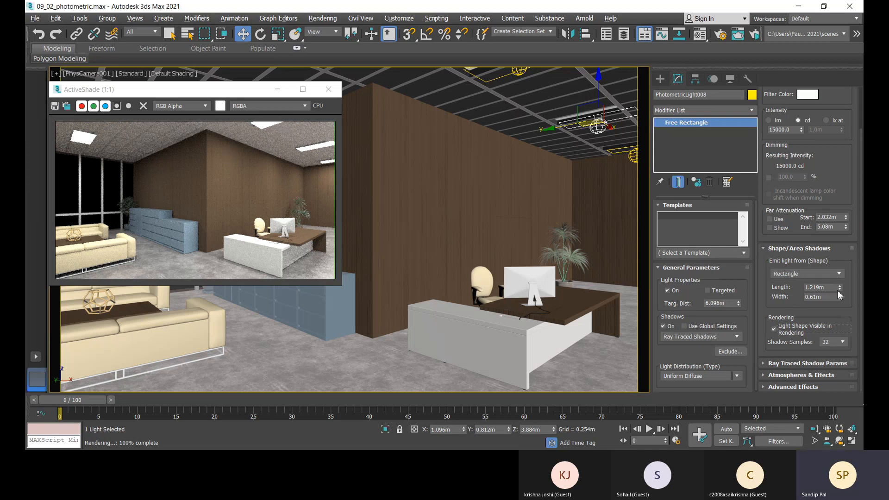
- Shrink the rectangular light shape to 1.036 m by 0.372 m and move the selected light to about X 0.628 m, Y 0.913 m
drag(840, 290, 840, 317)
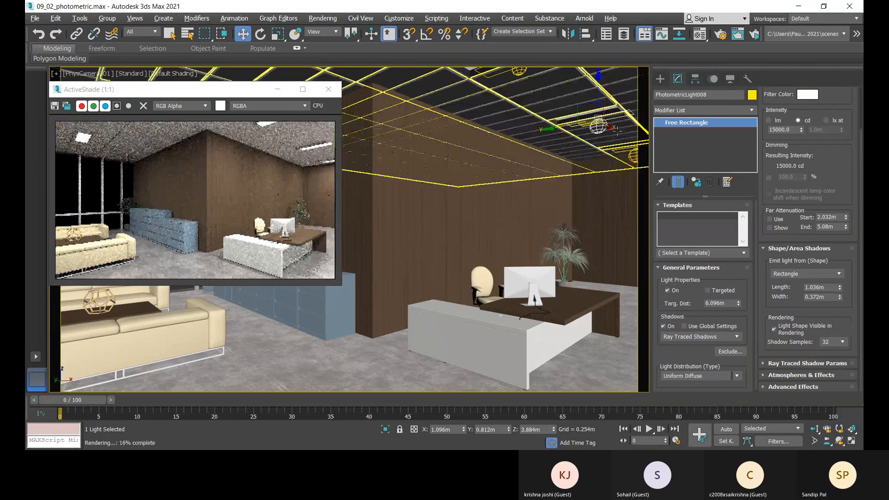
drag(614, 129, 543, 126)
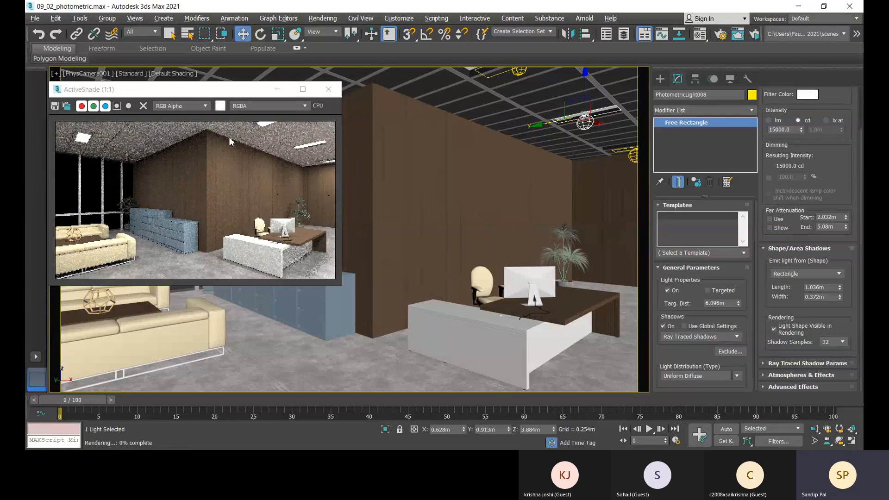
- Examine the ActiveShade render full screen at 2:1 zoom, and restore its window size
click(303, 90)
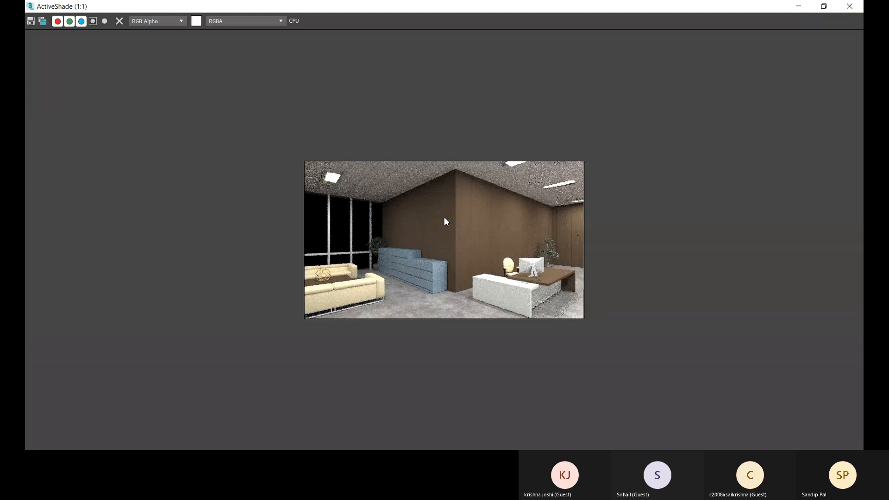
scroll(444, 217, up, 1)
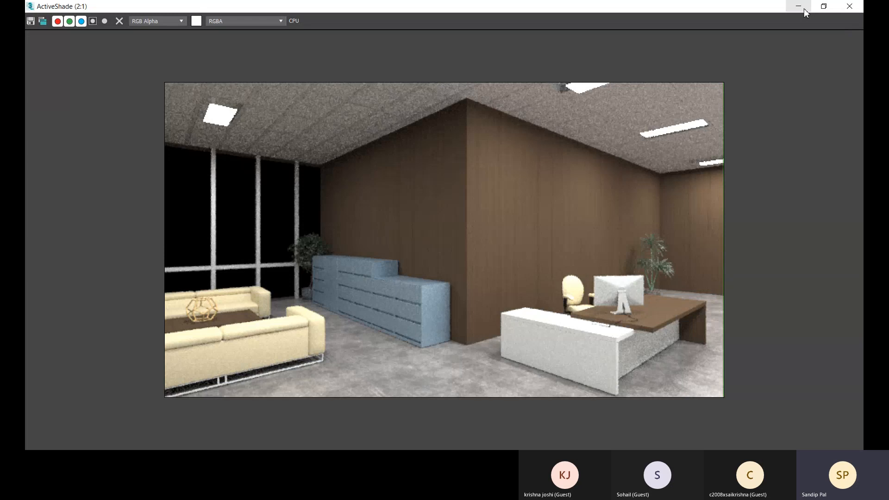
click(823, 7)
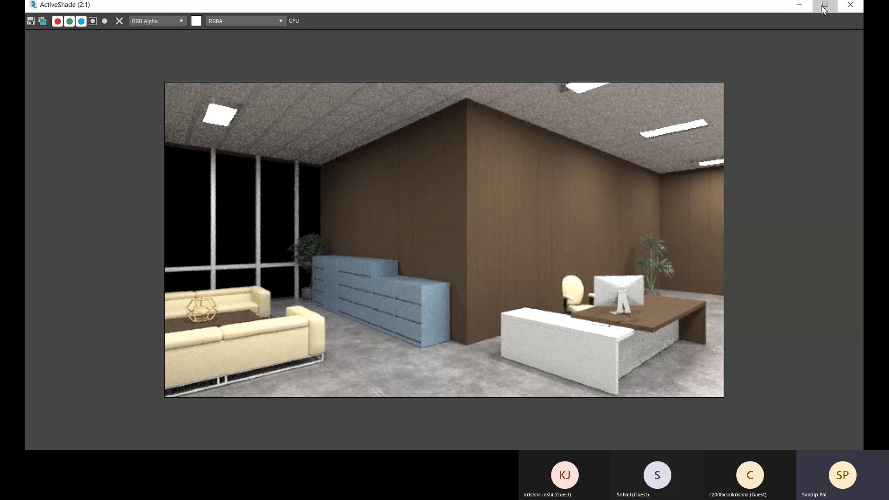
click(823, 7)
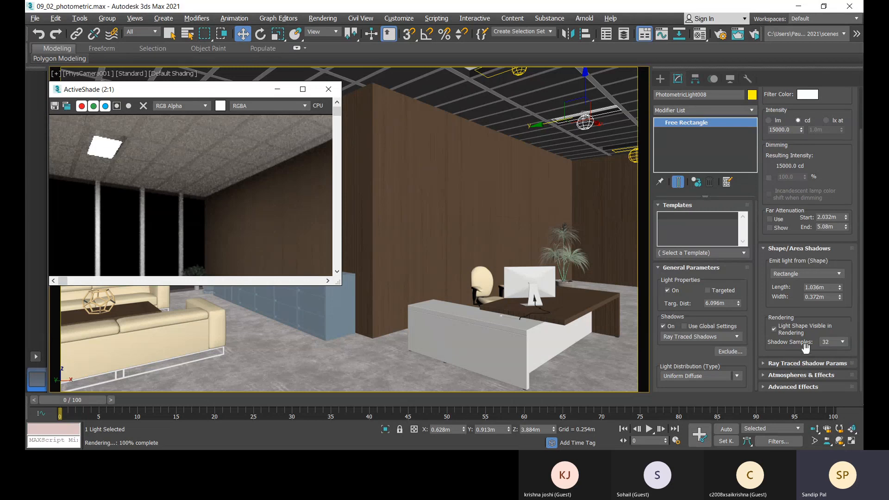
- Collapse the light's Shape/Area Shadows, Intensity/Color/Attenuation and General Parameters settings
click(762, 249)
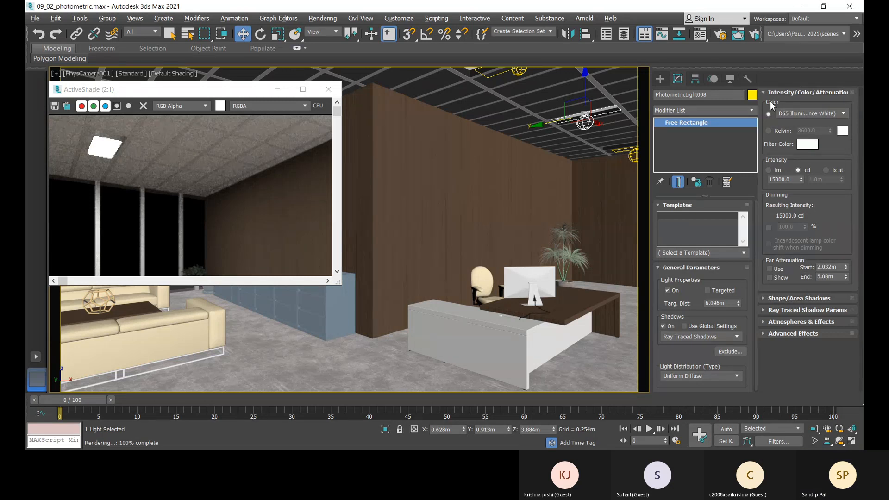
click(787, 92)
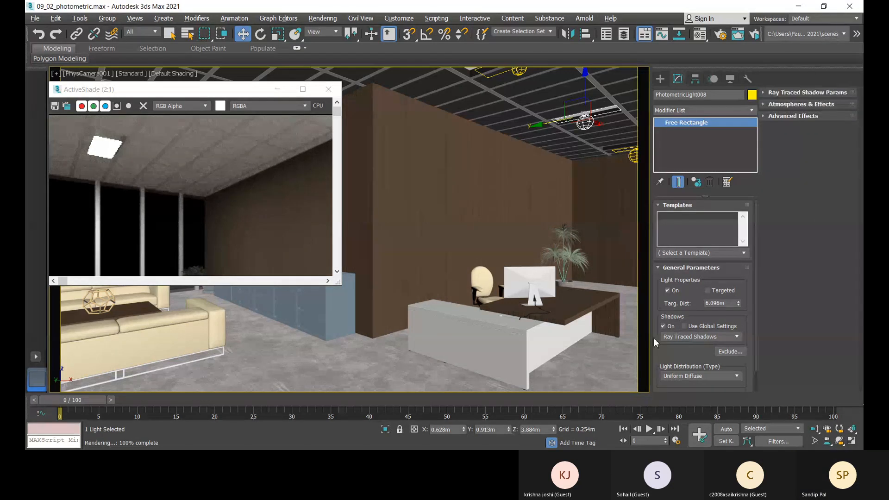
click(658, 267)
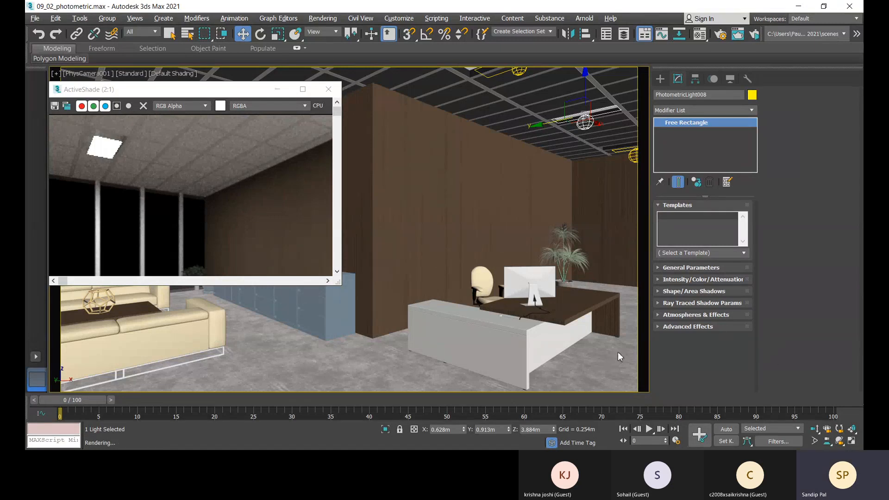
- Enable shadows in the camera viewport's per-view settings
click(132, 75)
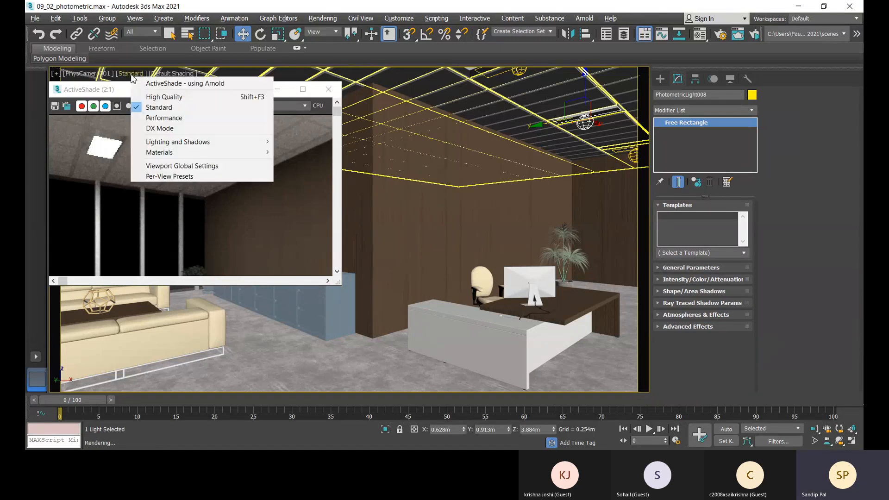
click(156, 175)
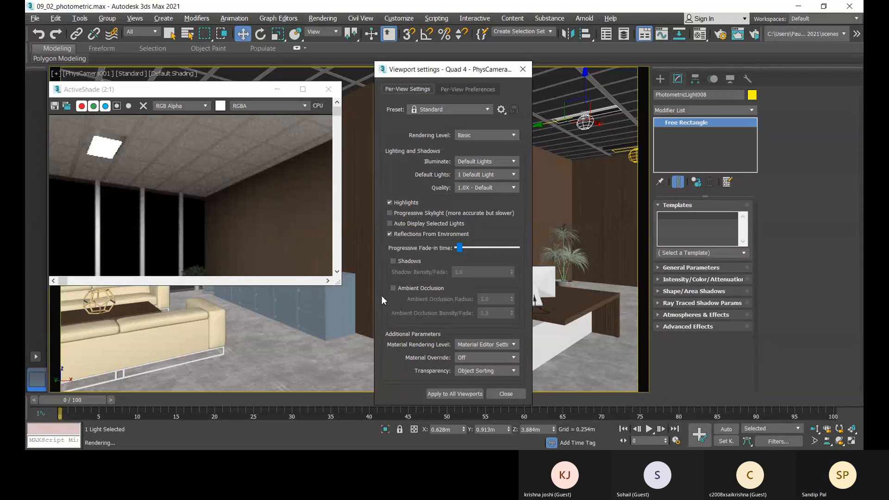
click(393, 261)
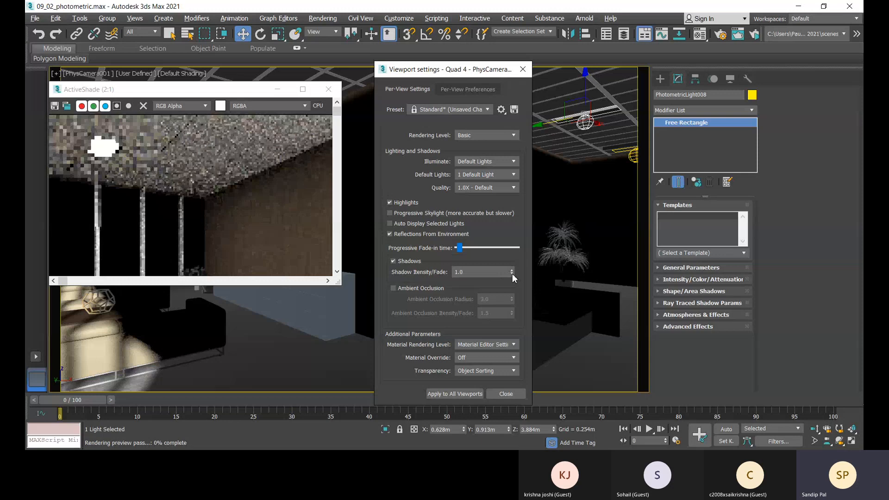
- Lower the camera viewport's shadow intensity/fade to 0.71 and close the viewport settings
click(511, 274)
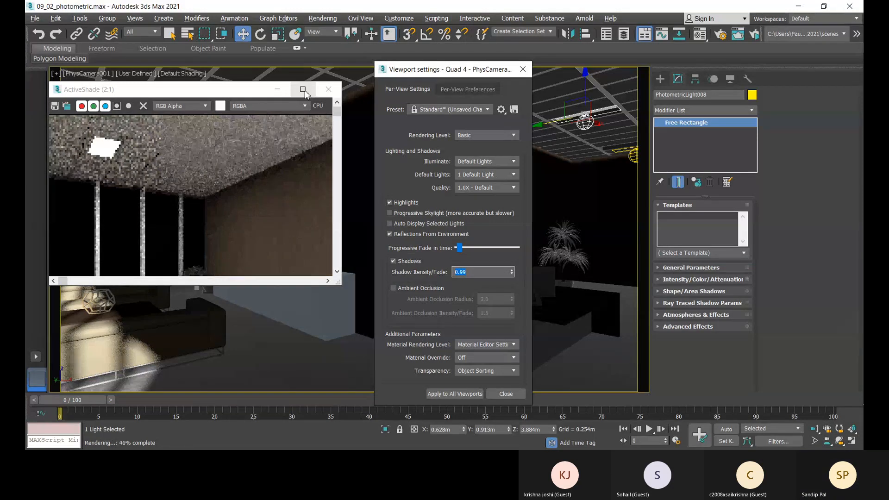
click(282, 330)
scroll(199, 195, down, 2)
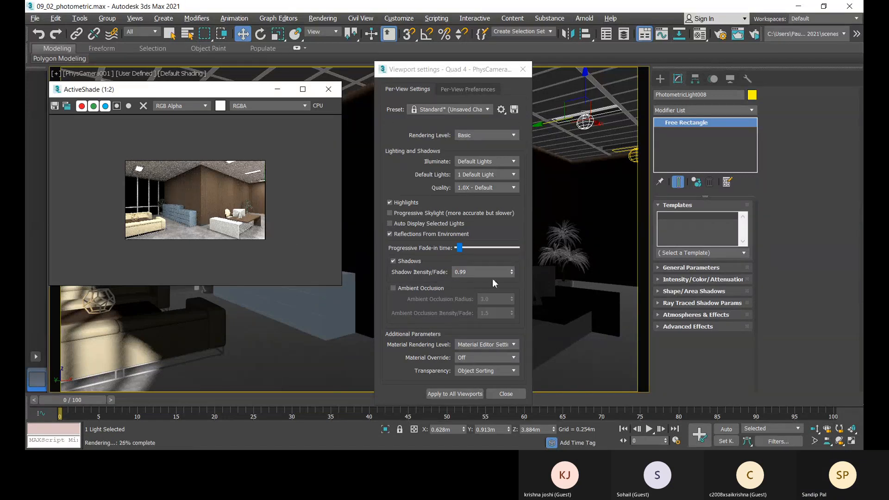
click(512, 275)
click(512, 275)
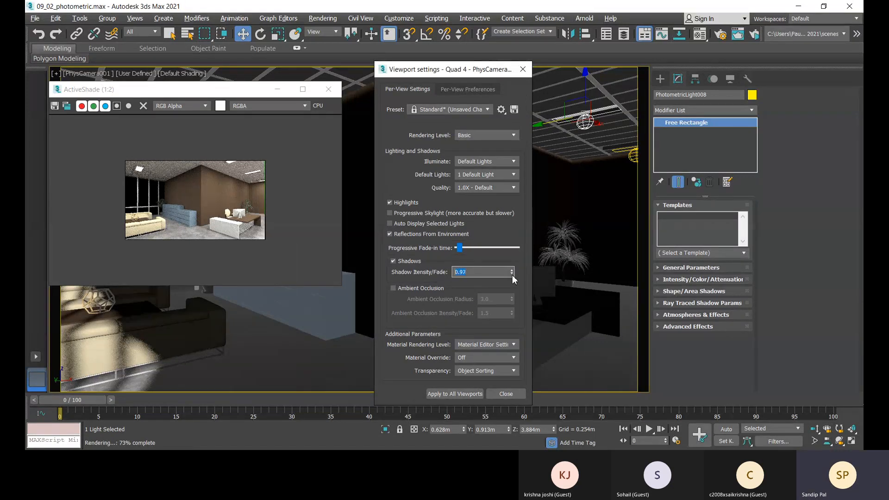
click(512, 275)
click(512, 275)
click(512, 275)
click(512, 275)
click(512, 275)
click(512, 275)
click(512, 274)
click(512, 275)
drag(512, 275, 509, 288)
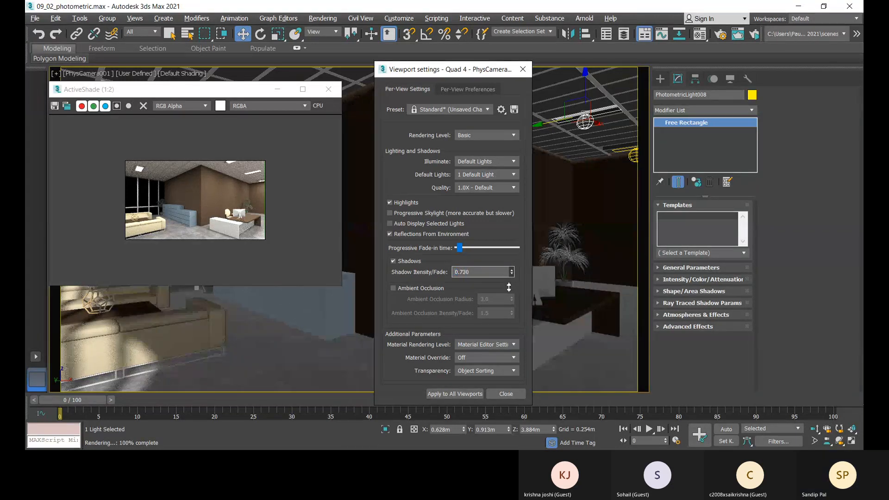
click(511, 275)
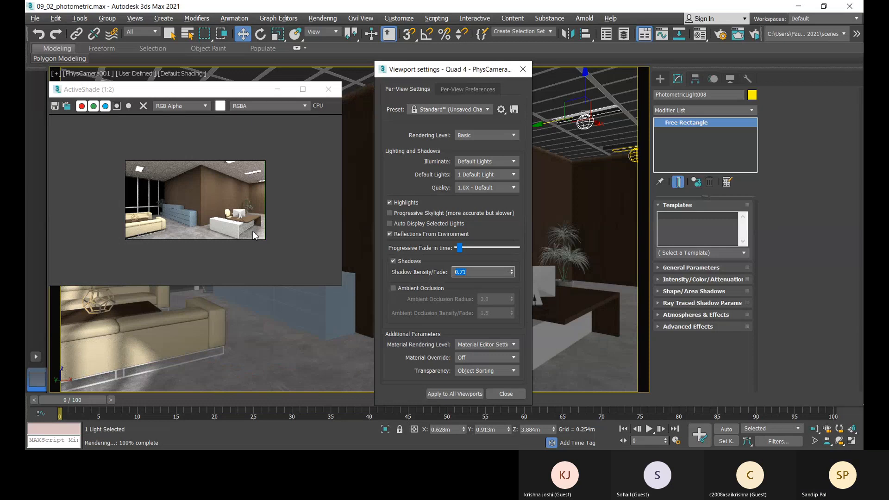
click(523, 70)
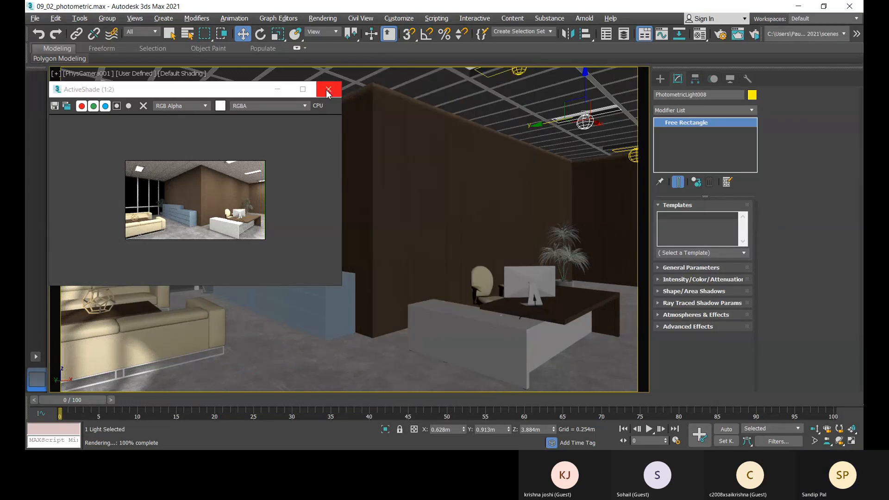
- Close the ActiveShade preview, set the render target to Production Rendering Mode, and render the PhysCamera001 view
click(329, 91)
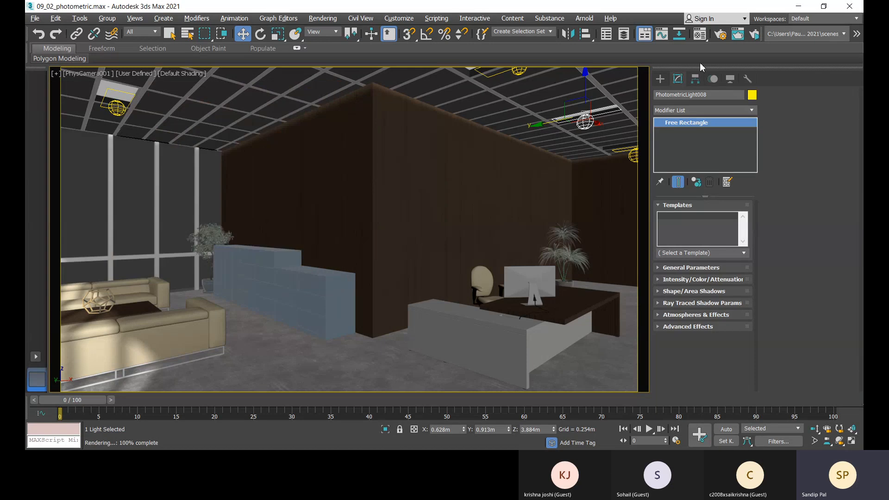
click(720, 33)
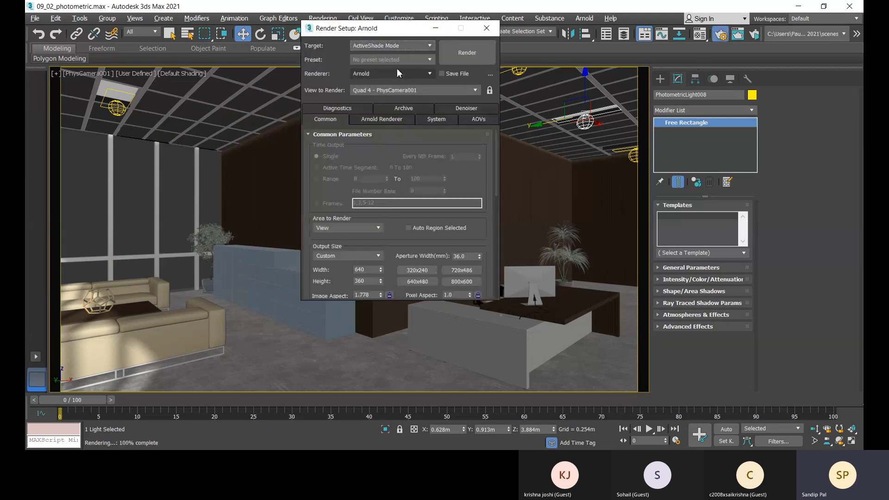
click(386, 46)
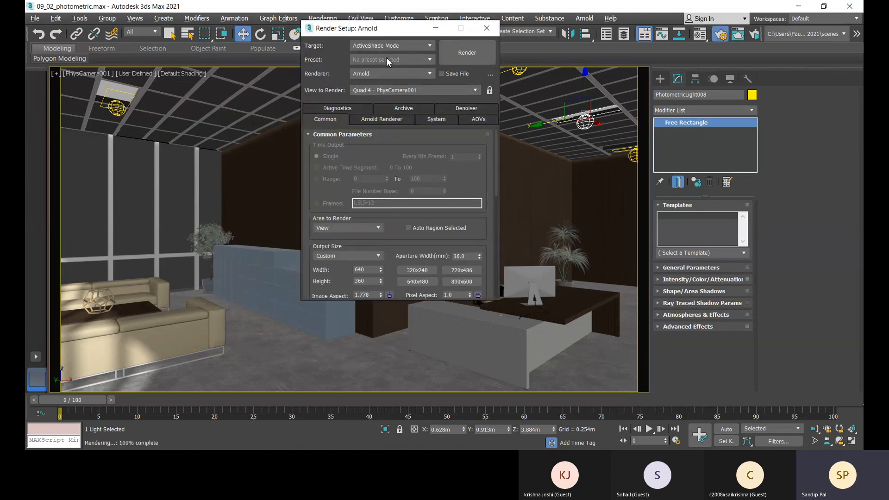
click(386, 57)
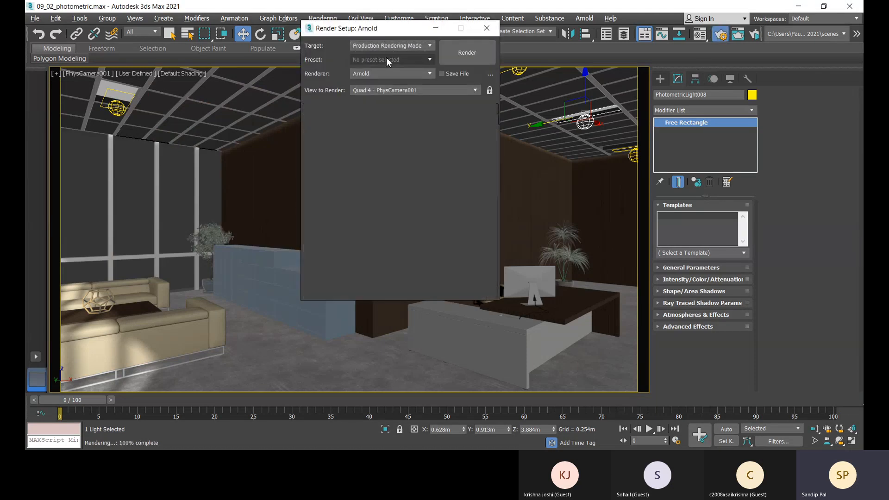
click(469, 55)
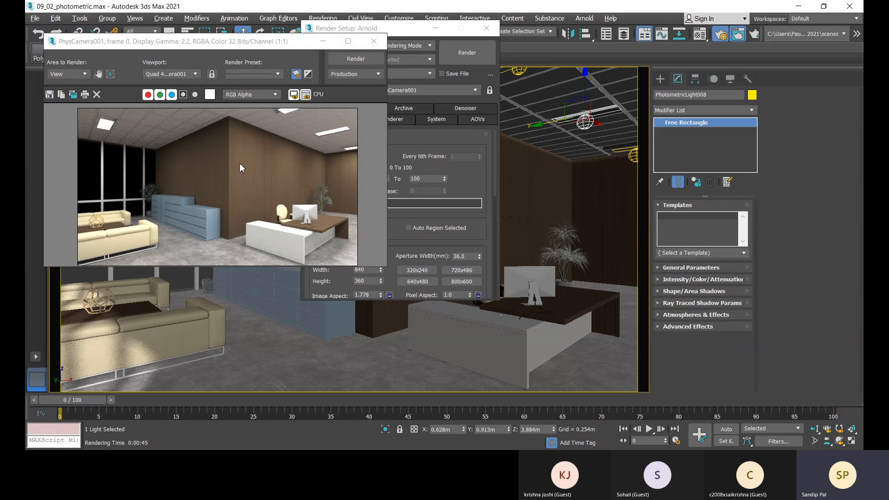
- Examine the production render full screen at 2:1 and 4:1 zoom, checking the ceiling lights, cabinets and walls, and close it
click(259, 44)
drag(259, 45, 411, 76)
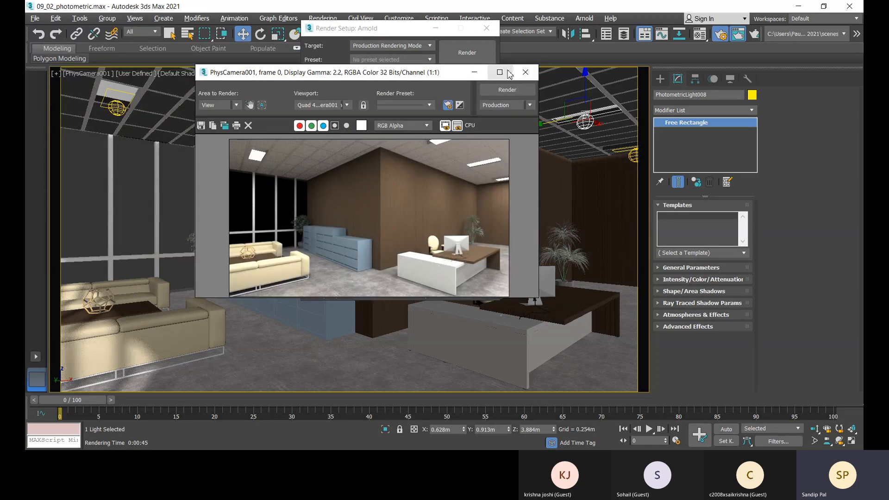
click(504, 73)
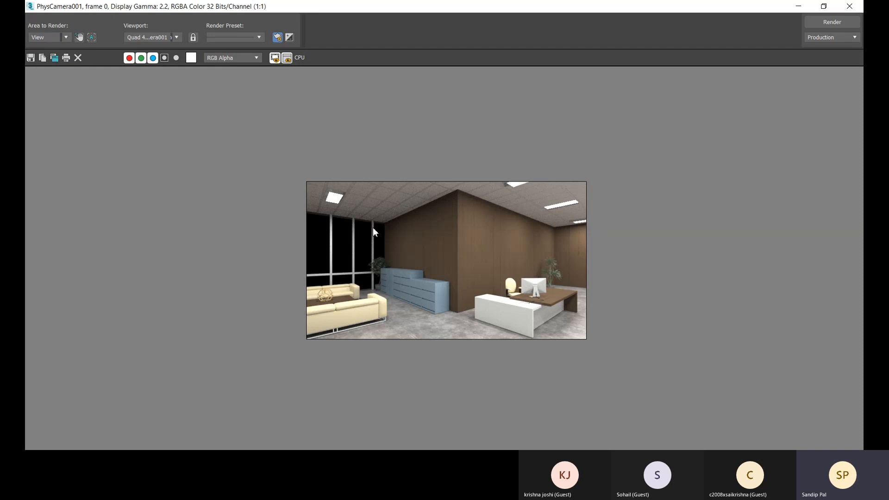
scroll(373, 227, up, 1)
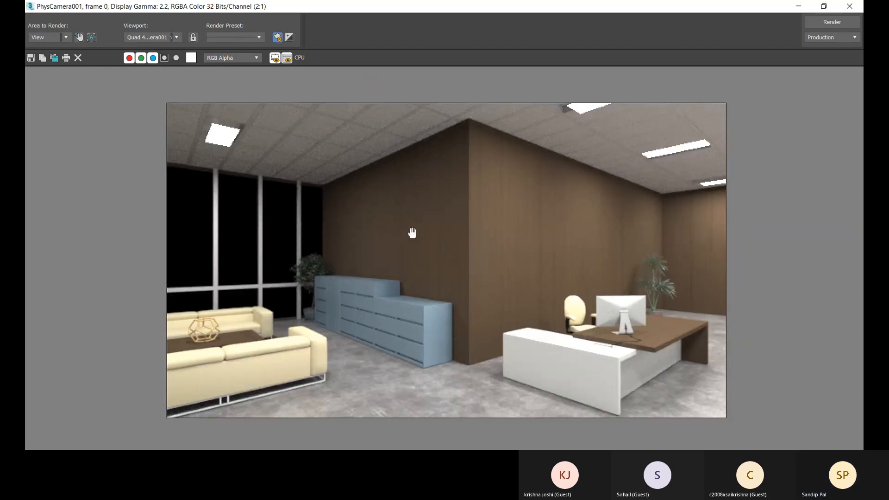
click(823, 6)
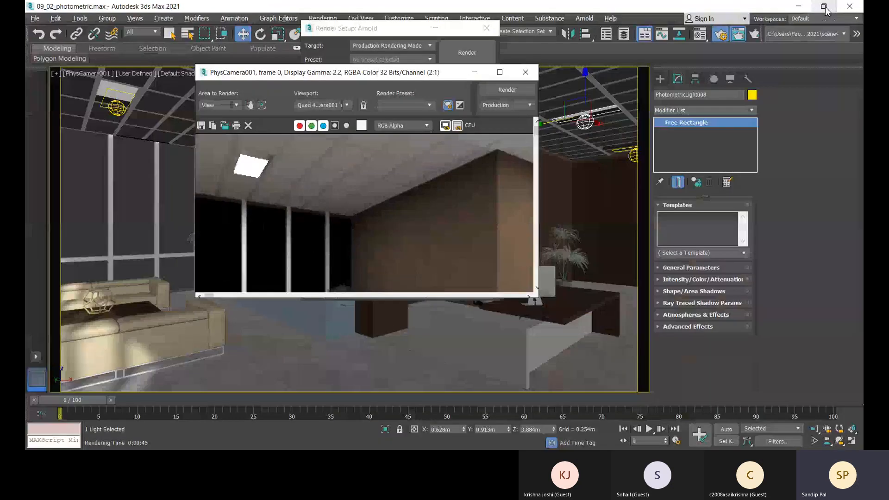
scroll(391, 227, down, 2)
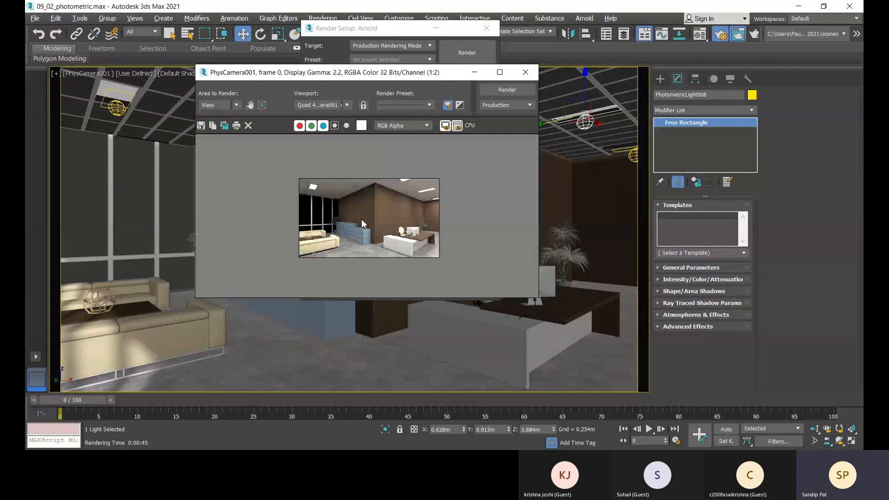
scroll(362, 222, up, 1)
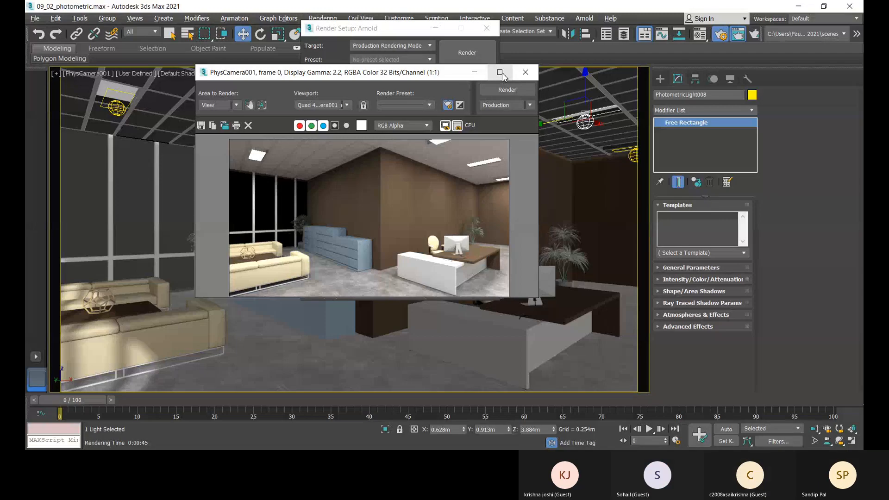
click(500, 73)
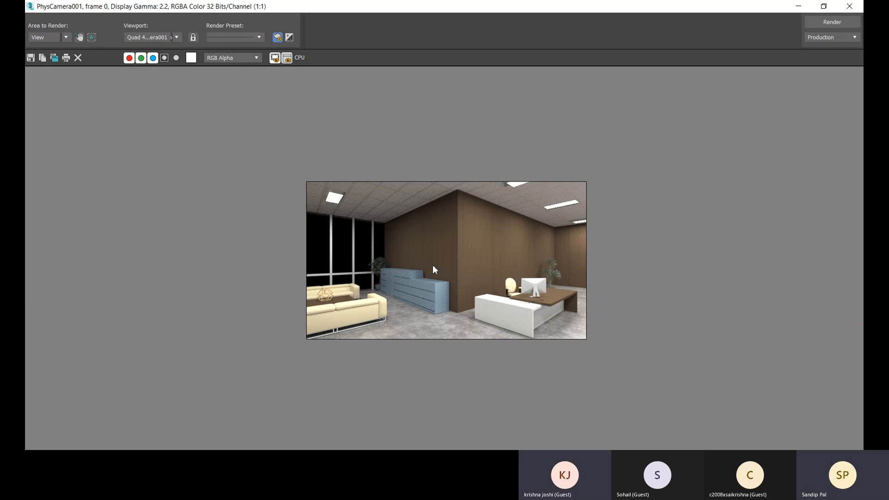
scroll(429, 265, up, 1)
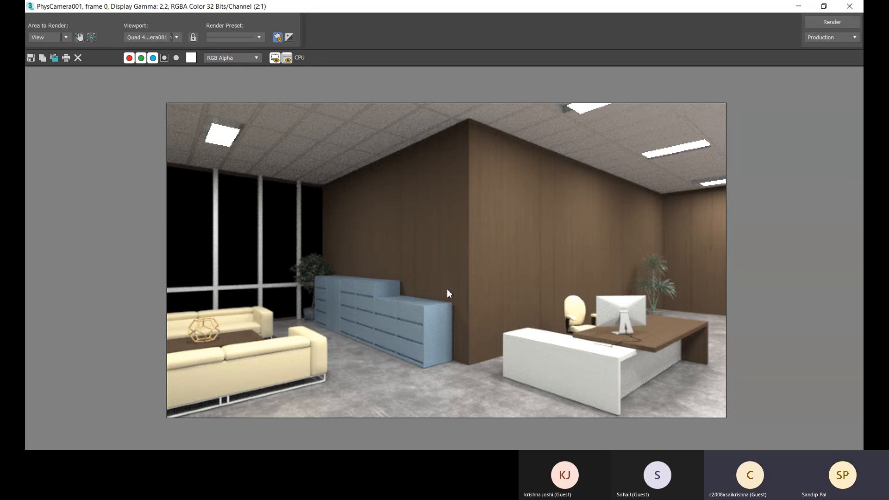
scroll(433, 319, up, 2)
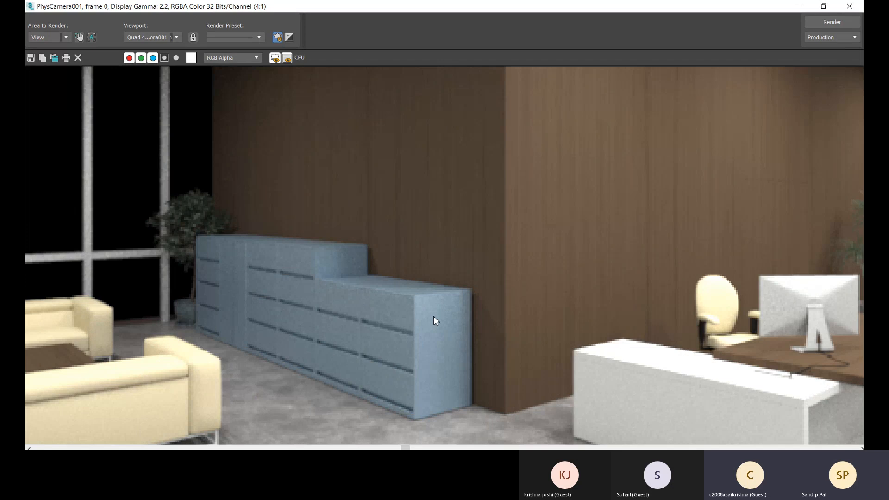
scroll(435, 319, down, 1)
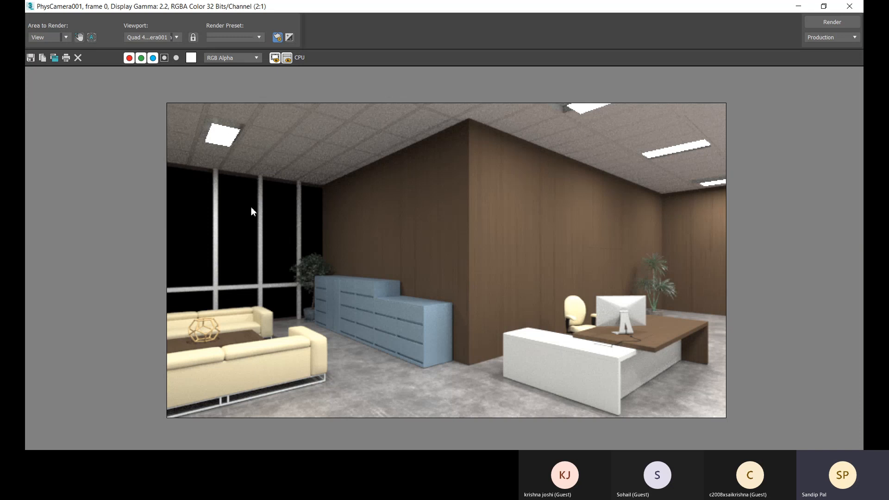
click(851, 6)
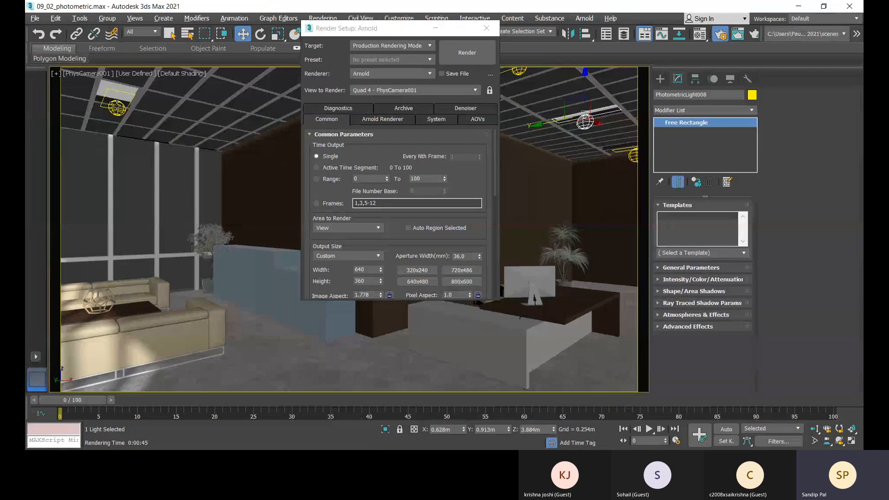
- Raise the ceiling light near the windows to about Z 4.001 m and enlarge its rectangular shape to 1.254 m by 0.55 m
click(116, 110)
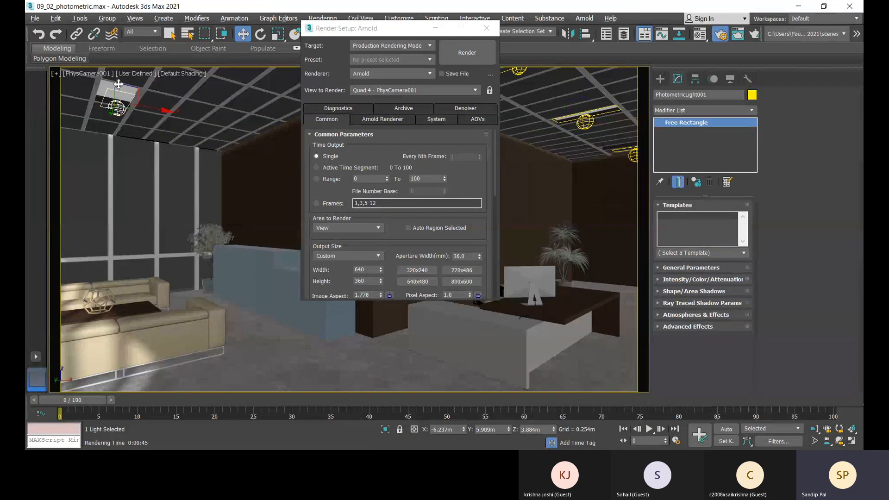
drag(117, 82, 117, 73)
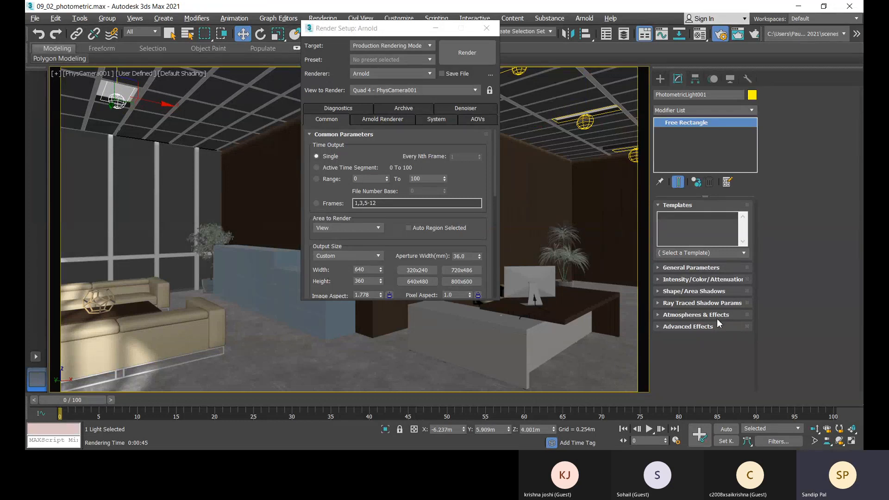
click(657, 292)
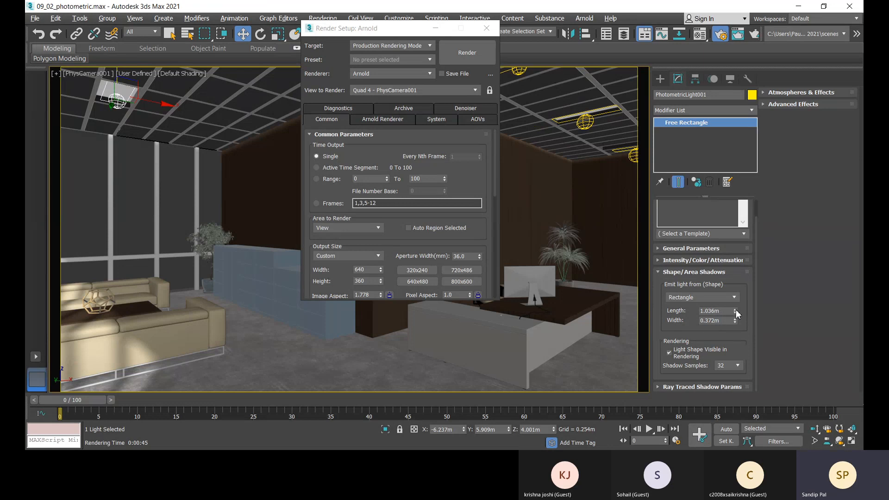
drag(735, 310, 734, 299)
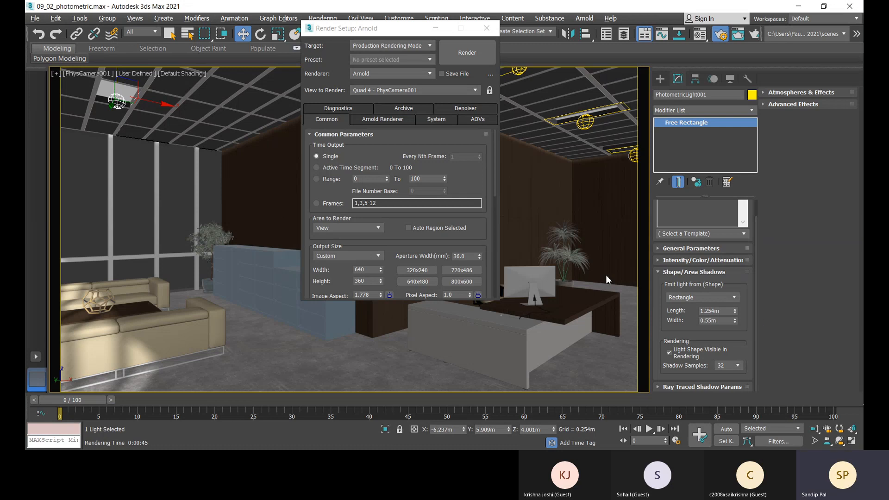
click(487, 29)
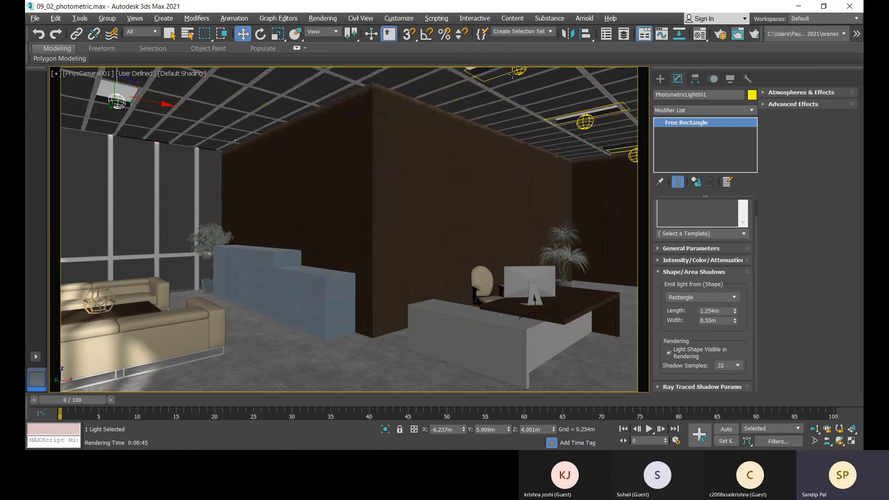
- Move the ceiling light in front of the desk to about X -2.599 m, Y 0.974 m, Z 3.98 m, and render the camera view
click(489, 78)
key(F12)
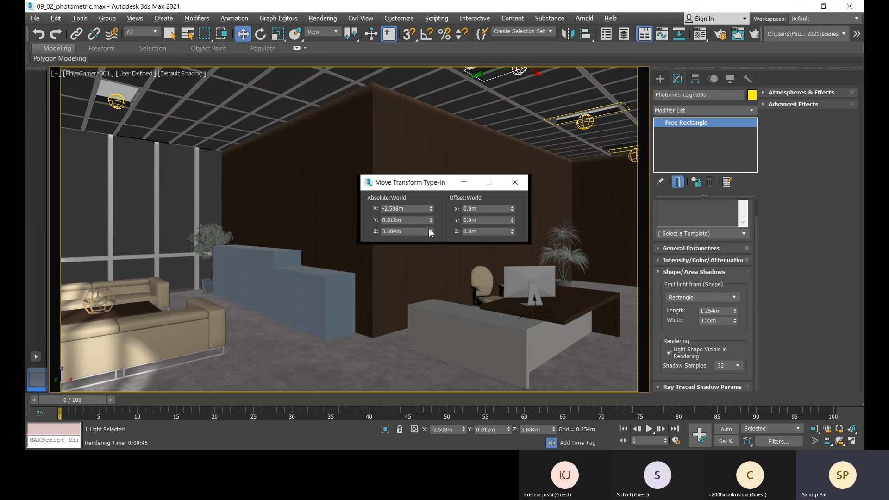
drag(431, 233, 431, 224)
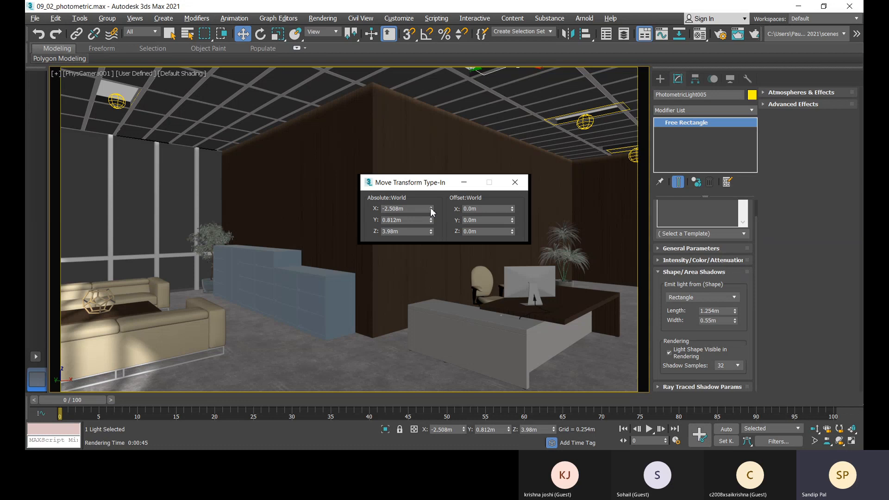
drag(431, 210, 431, 214)
drag(431, 223, 429, 208)
click(518, 182)
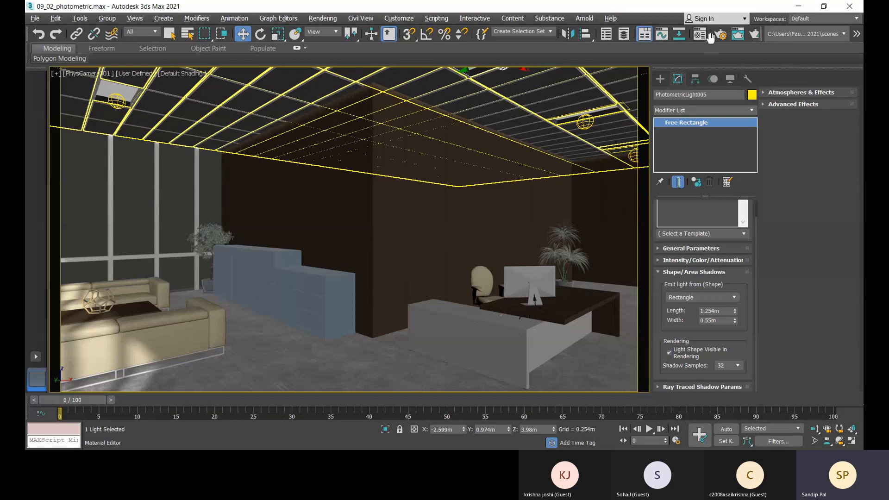
click(754, 35)
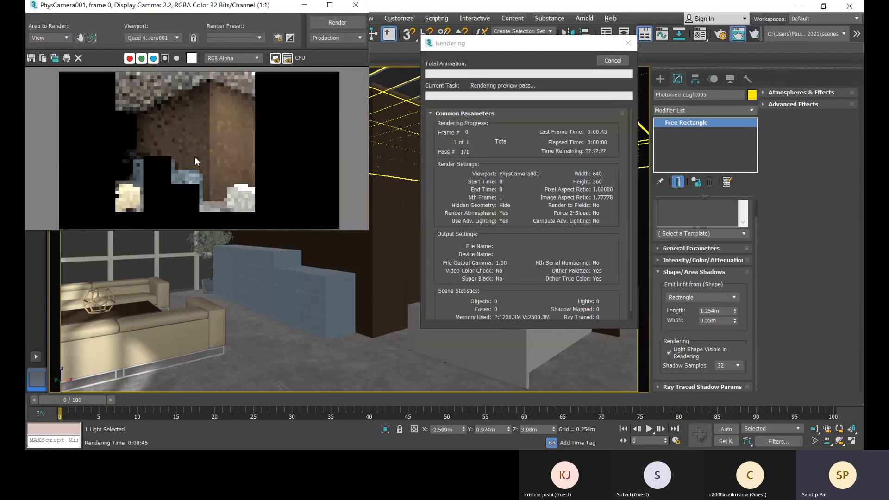